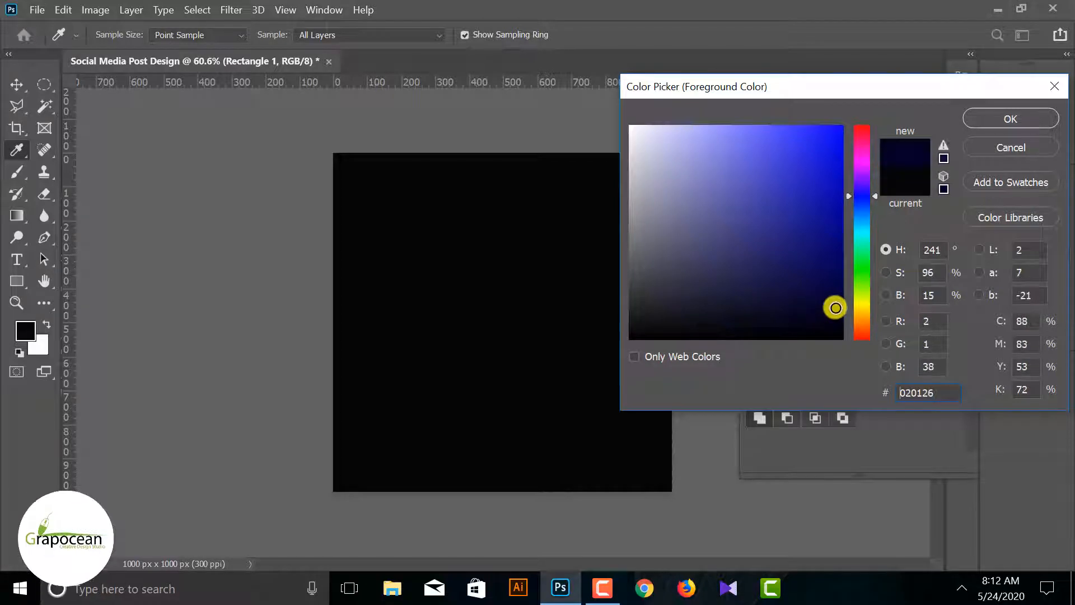
Set the foreground colour to the dark navy #020126
{"action": "left_click", "coordinate": [1011, 117]}
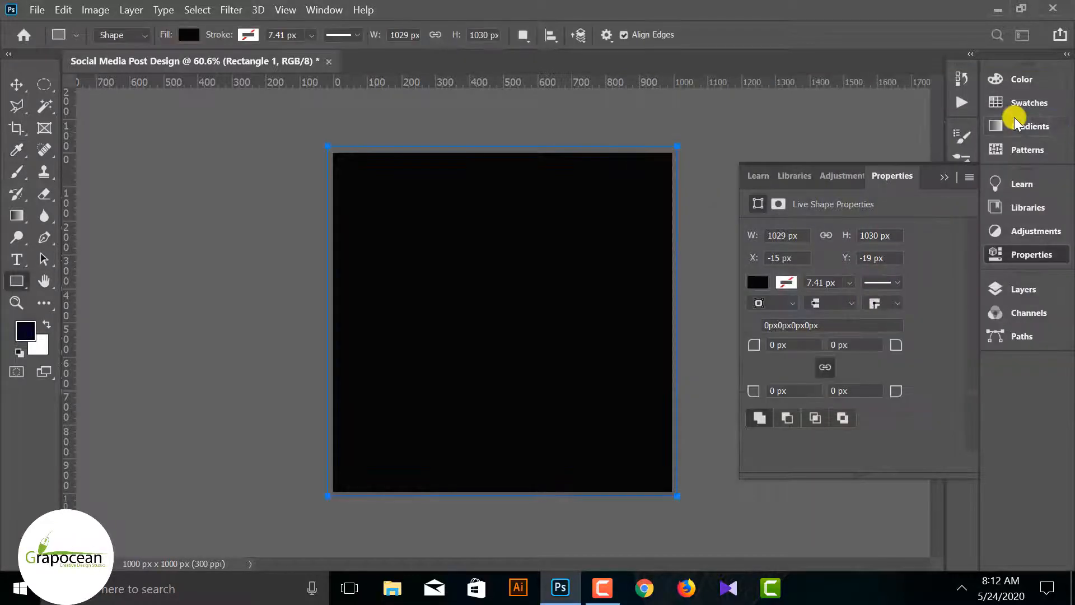
{"action": "left_click", "coordinate": [757, 283]}
{"action": "left_click", "coordinate": [944, 177]}
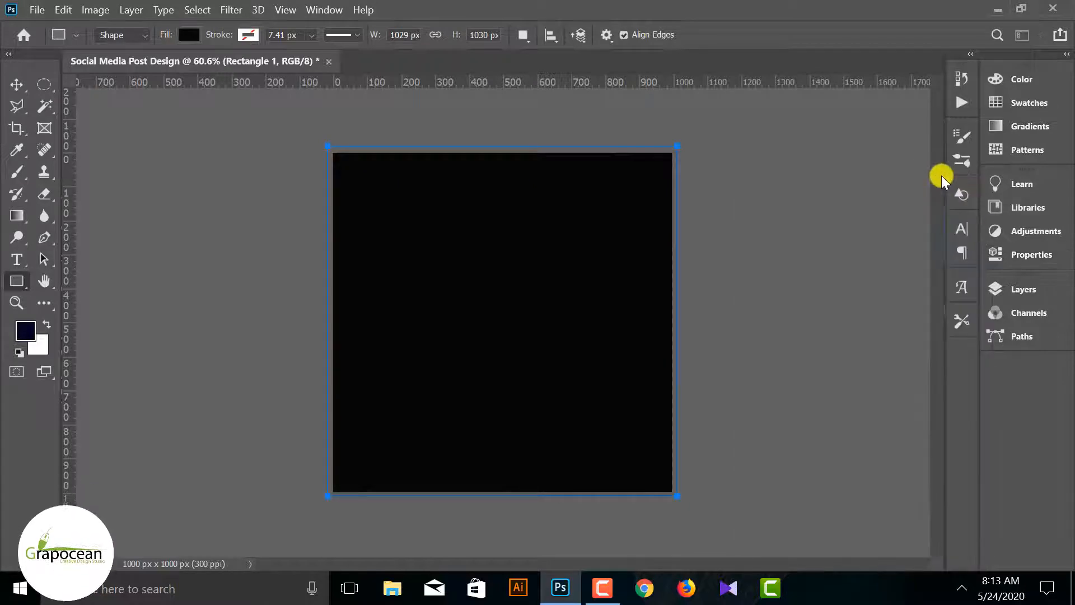
Change the background rectangle's fill colour to dark navy #02091f
{"action": "left_click", "coordinate": [1011, 289]}
{"action": "double_click", "coordinate": [826, 385]}
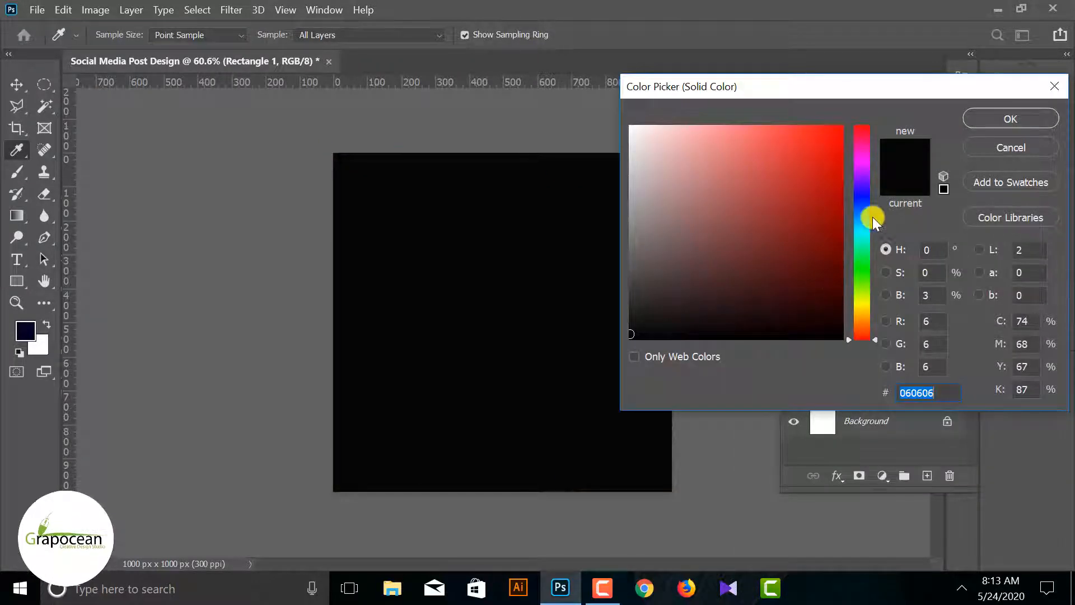
{"action": "left_click_drag", "start_coordinate": [870, 216], "coordinate": [862, 205]}
{"action": "left_click_drag", "start_coordinate": [823, 318], "coordinate": [853, 311]}
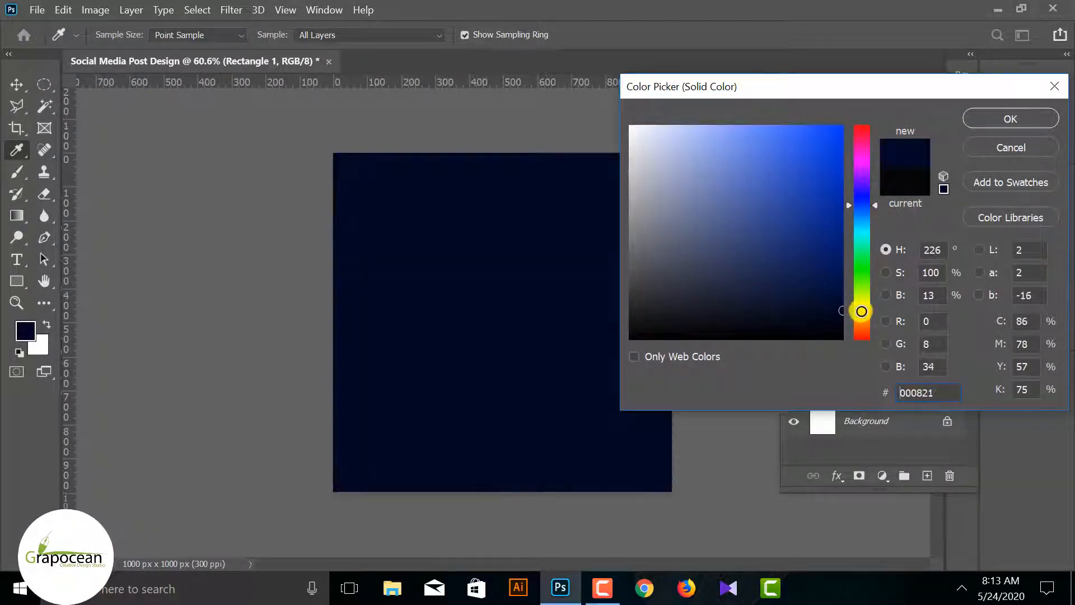
{"action": "left_click", "coordinate": [833, 313]}
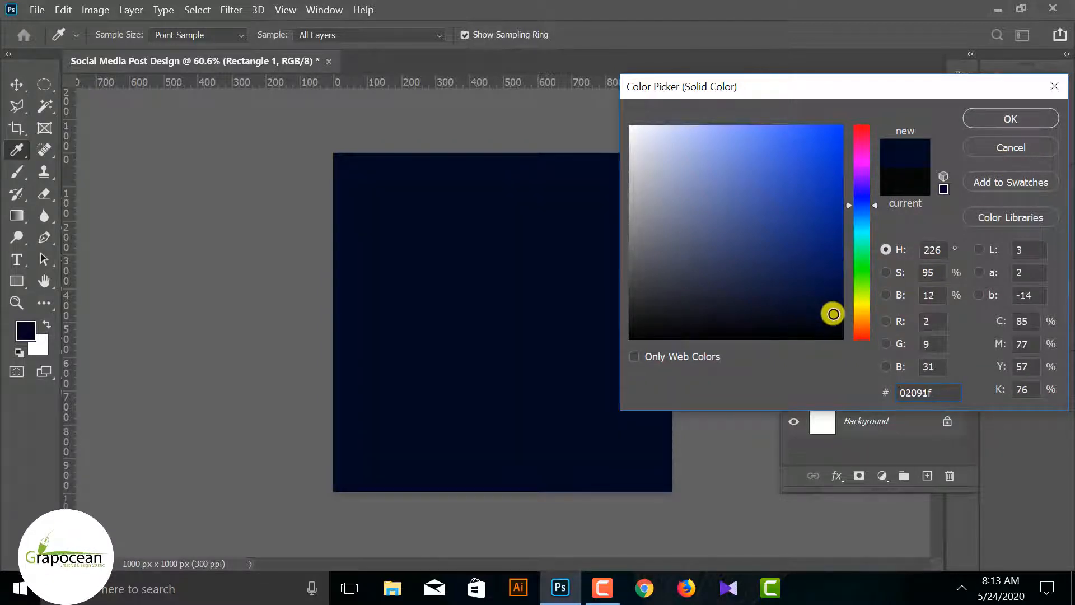
{"action": "left_click", "coordinate": [1026, 115]}
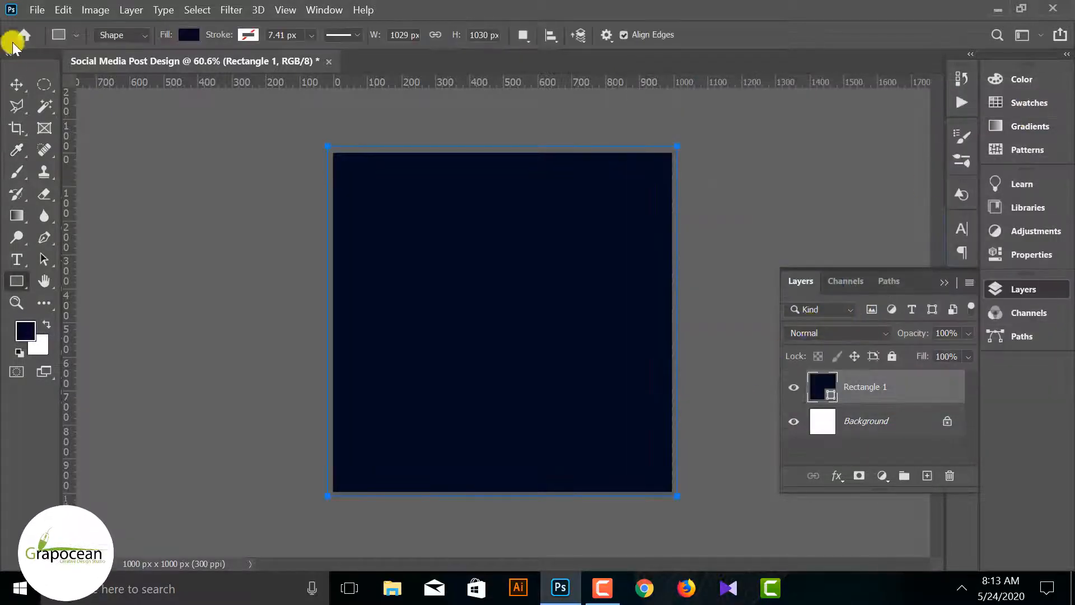
Create a 500 by 500 px three-sided star polygon with smooth corners and its sides indented by 5%
{"action": "left_click", "coordinate": [17, 84]}
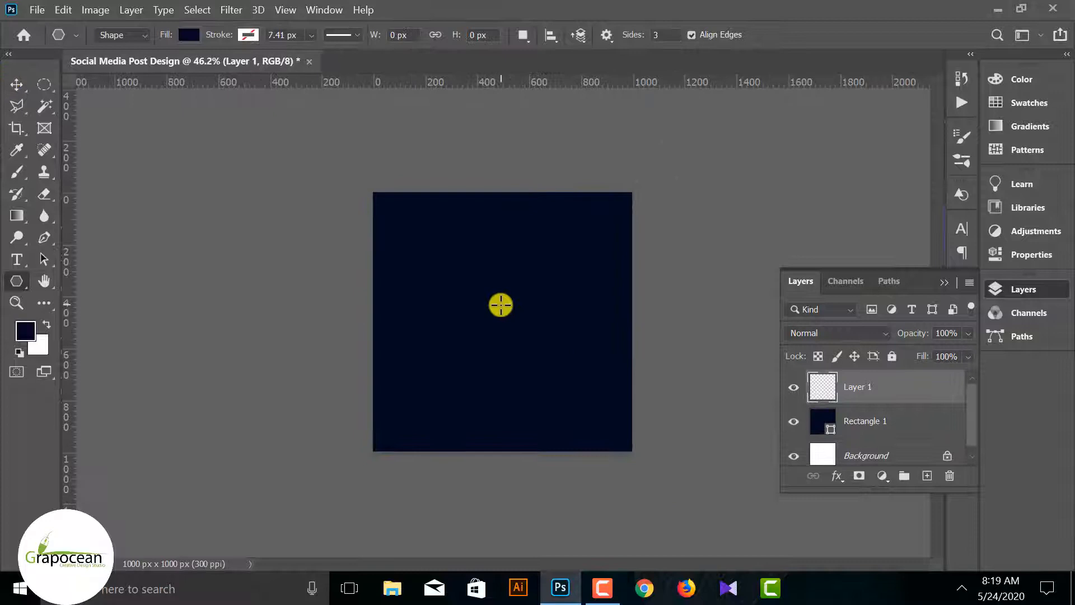
{"action": "left_click", "coordinate": [501, 304]}
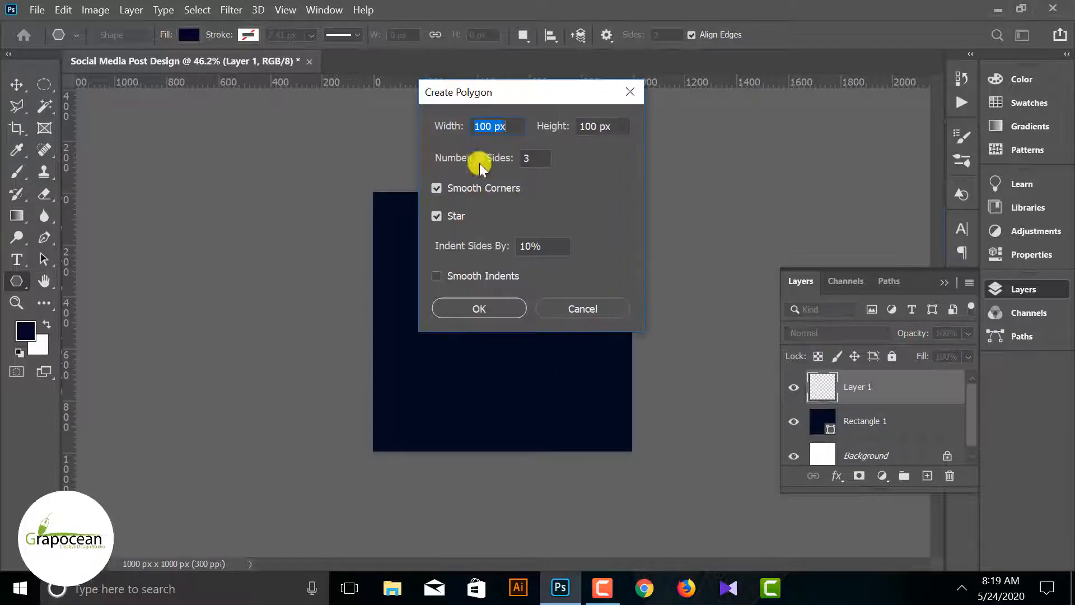
{"action": "left_click_drag", "start_coordinate": [551, 250], "coordinate": [482, 247]}
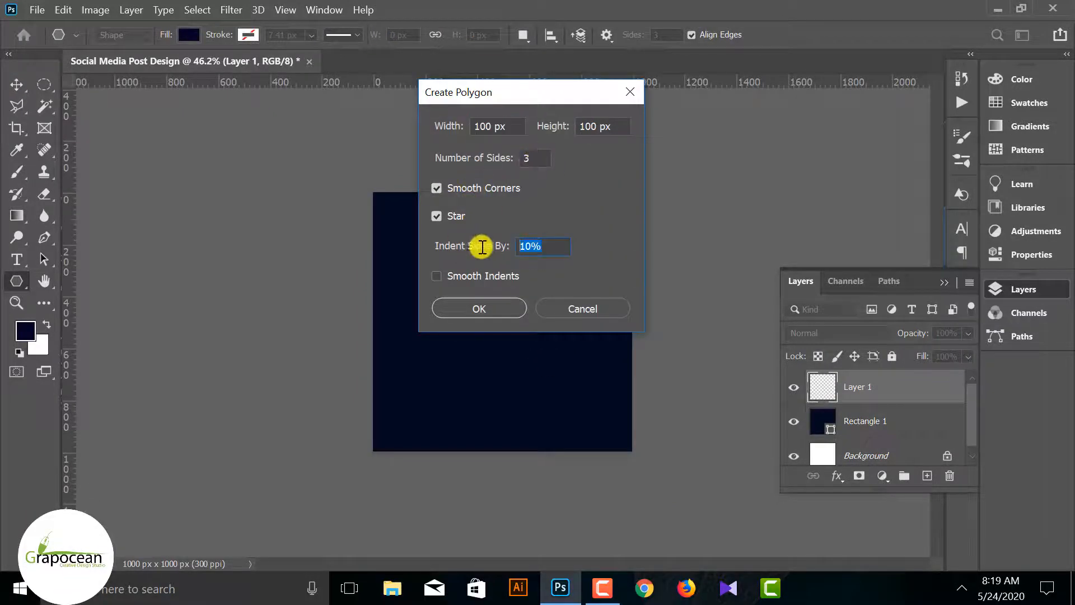
{"action": "type", "text": "5"}
{"action": "left_click_drag", "start_coordinate": [510, 125], "coordinate": [382, 128]}
{"action": "type", "text": "1000"}
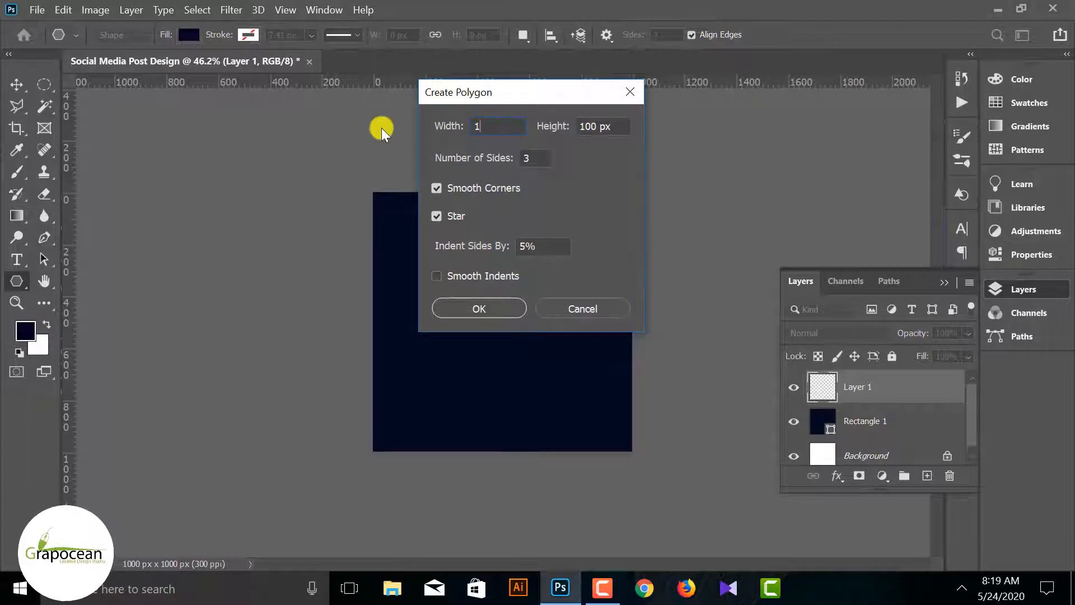
{"action": "left_click_drag", "start_coordinate": [507, 127], "coordinate": [371, 117]}
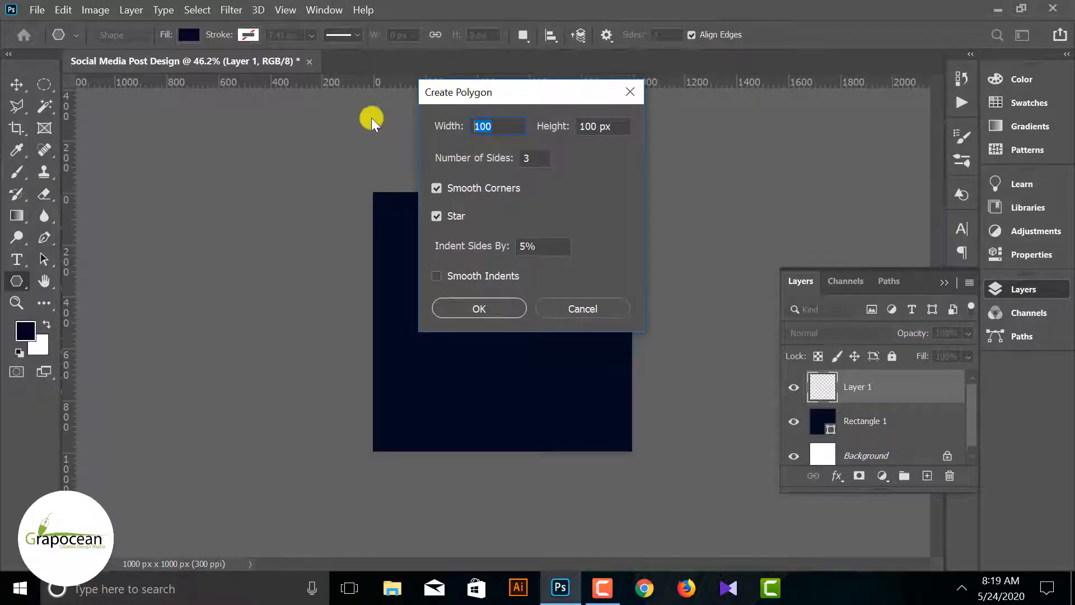
{"action": "type", "text": "500"}
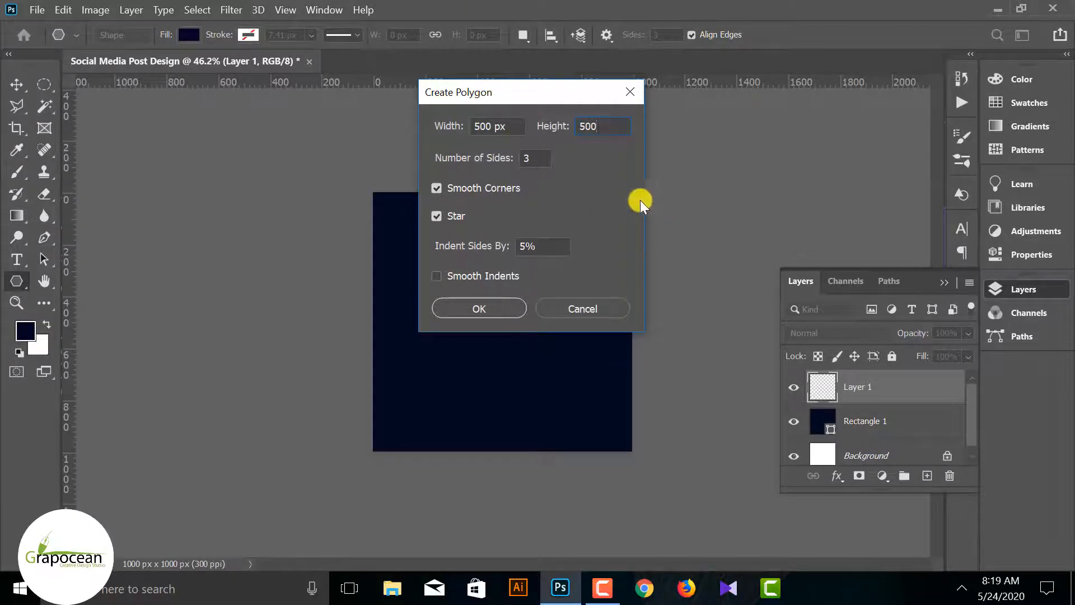
{"action": "left_click", "coordinate": [493, 300]}
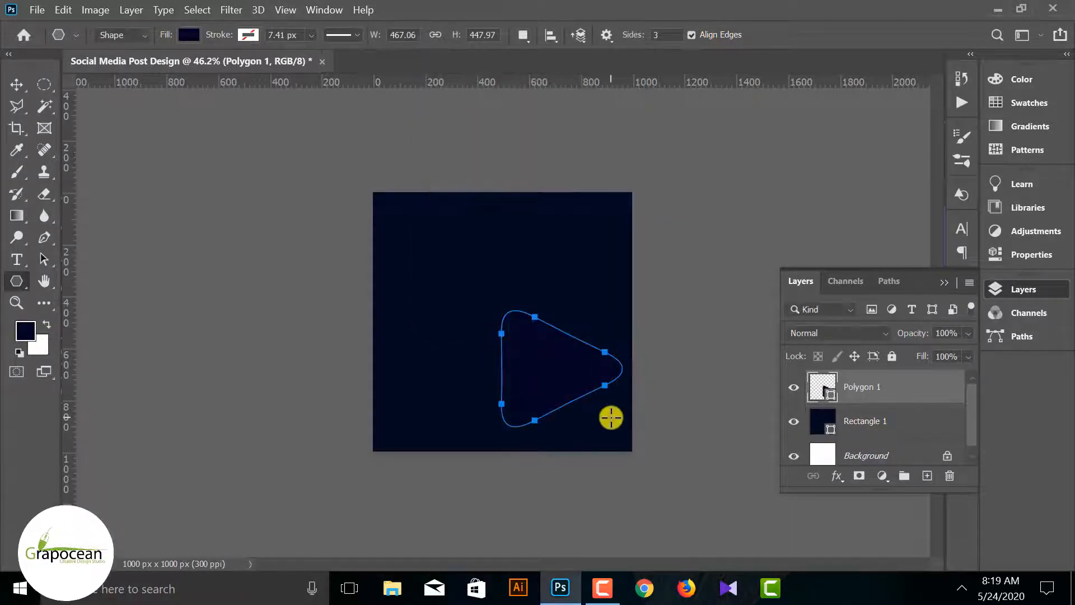
Fill the rounded triangle with white
{"action": "scroll", "coordinate": [610, 418], "scroll_direction": "up", "scroll_amount": 3}
{"action": "scroll", "coordinate": [580, 395], "scroll_direction": "down", "scroll_amount": 3}
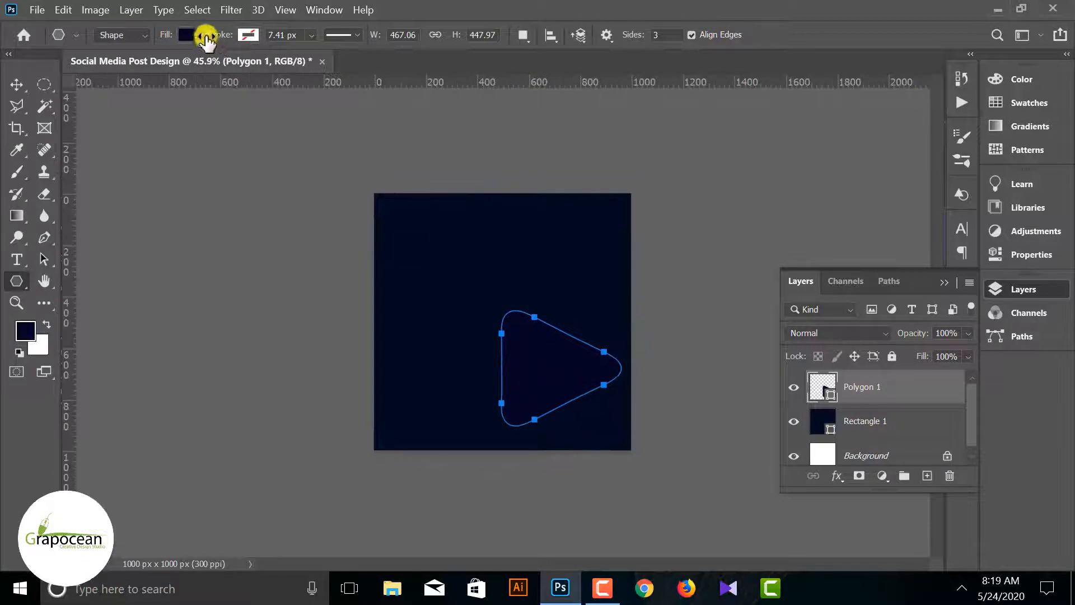
{"action": "left_click", "coordinate": [193, 35]}
{"action": "left_click", "coordinate": [84, 124]}
Move the white triangle up to about the middle of the canvas and deselect it
{"action": "left_click", "coordinate": [17, 85]}
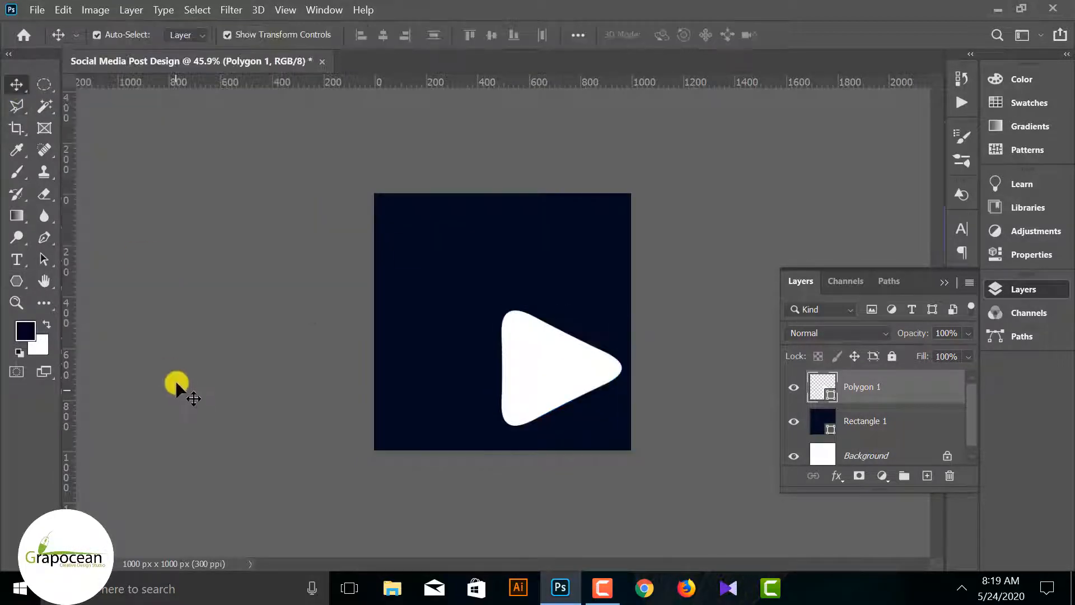
{"action": "left_click_drag", "start_coordinate": [533, 374], "coordinate": [507, 331]}
{"action": "left_click", "coordinate": [505, 482]}
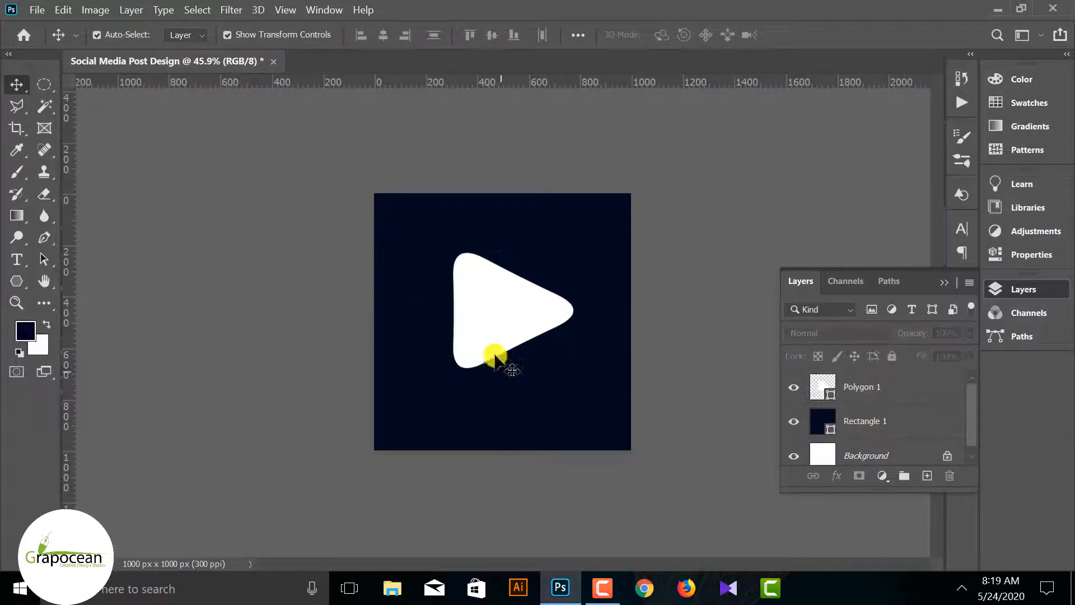
{"action": "left_click", "coordinate": [495, 322]}
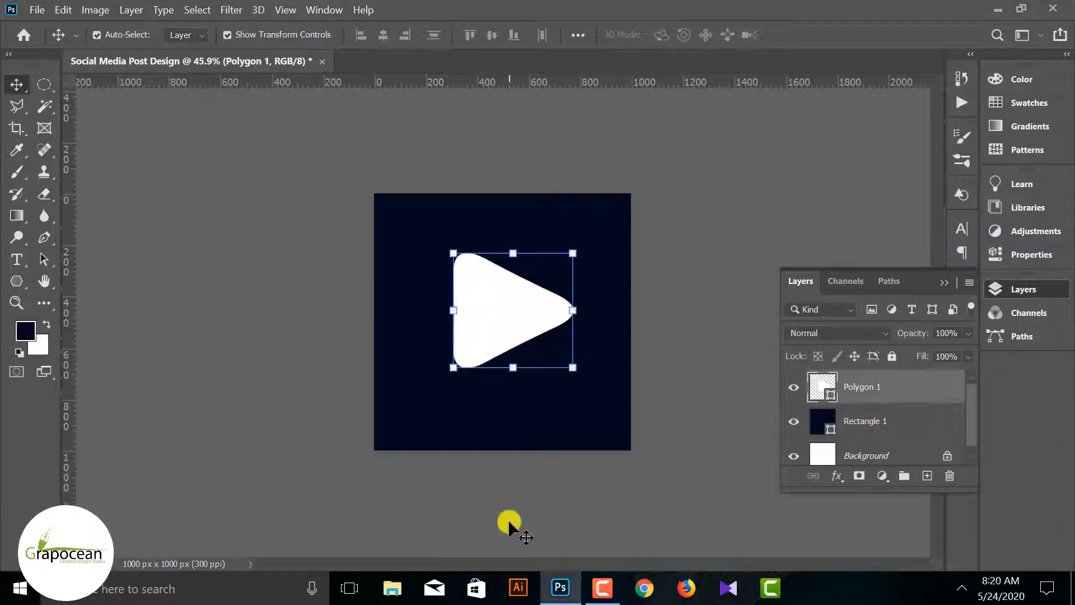
{"action": "left_click", "coordinate": [499, 519]}
{"action": "left_click", "coordinate": [495, 321]}
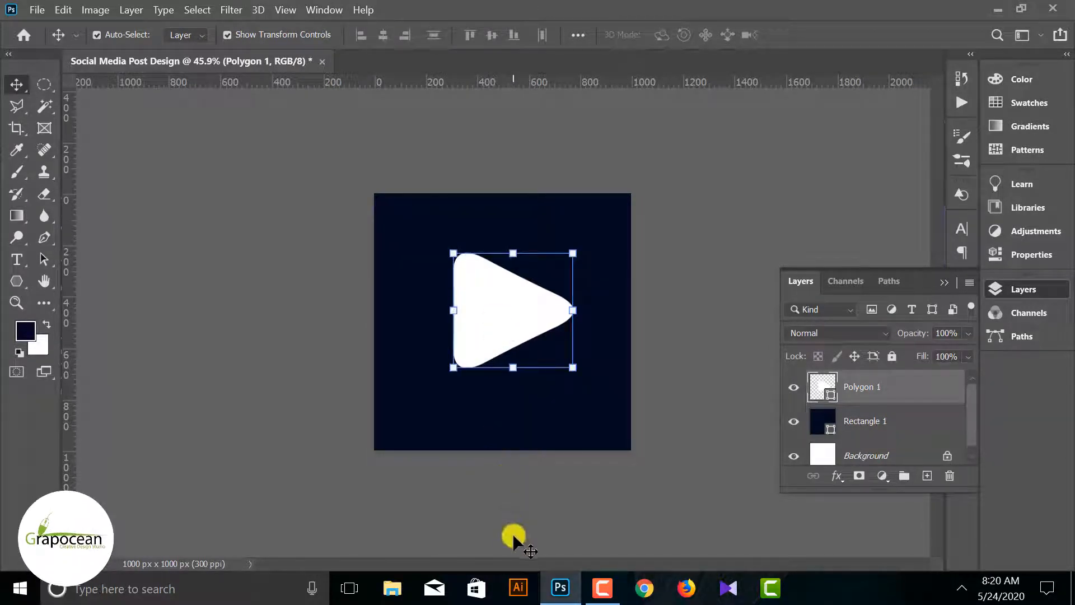
{"action": "left_click", "coordinate": [557, 532]}
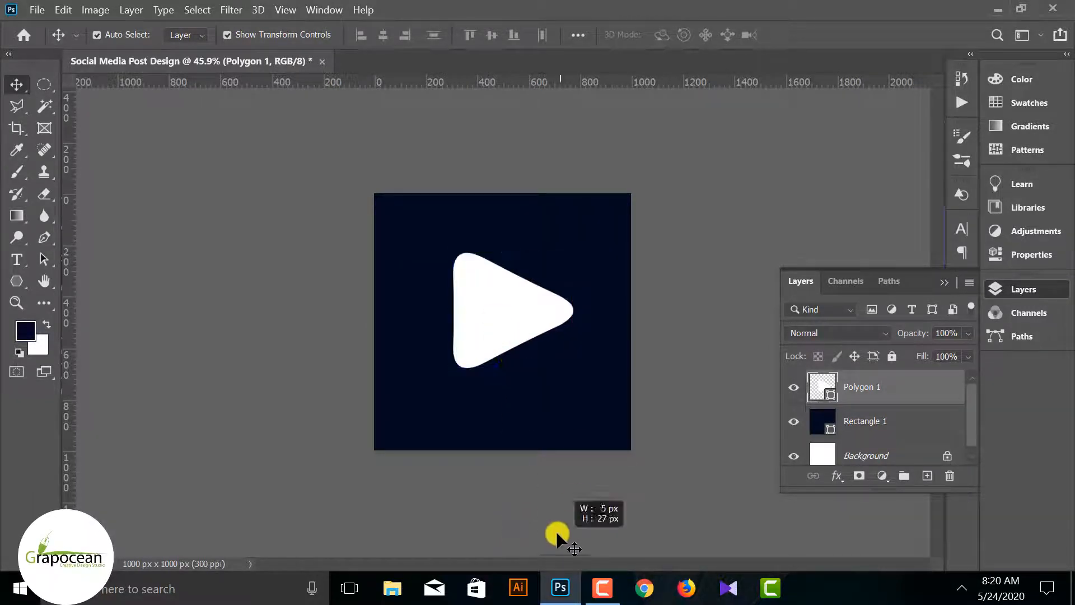
Bow the triangle's lower slanted edge outward by adjusting its anchor points and curve handles with the Pen tool
{"action": "left_click", "coordinate": [492, 300]}
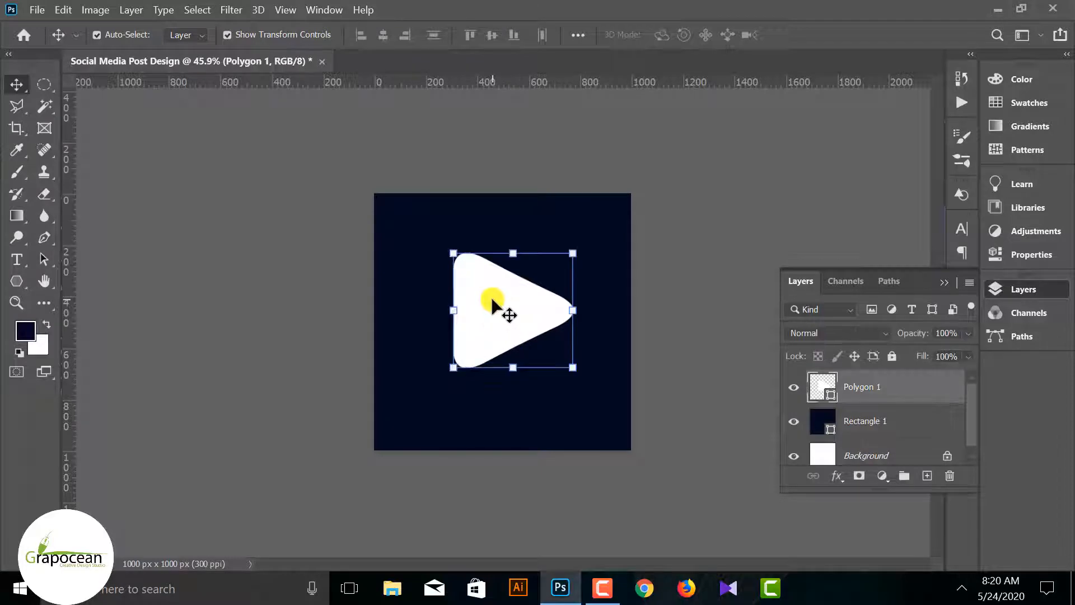
{"action": "left_click", "coordinate": [47, 238]}
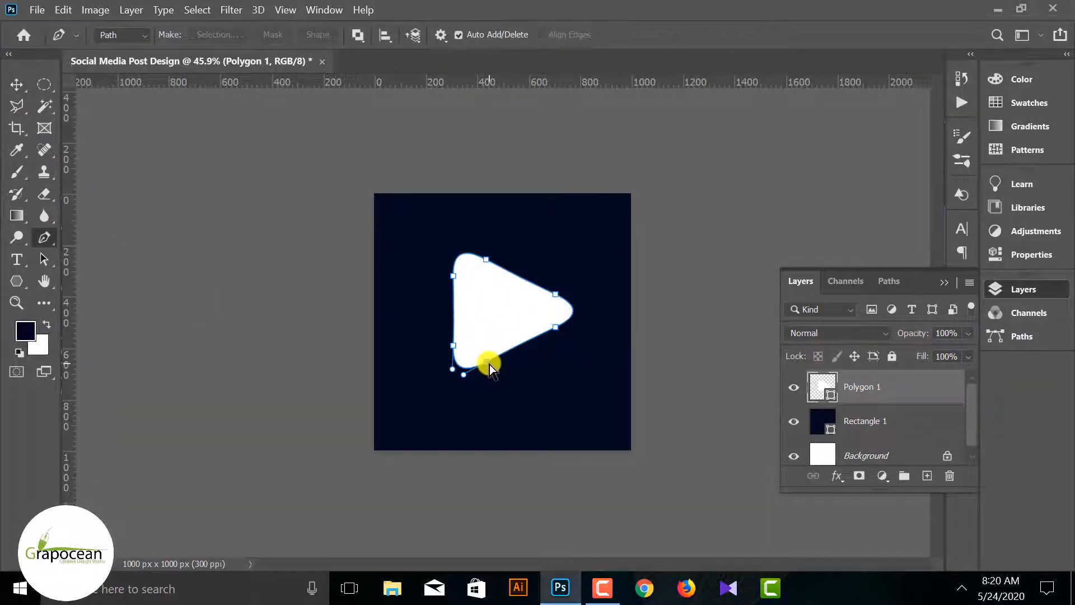
{"action": "left_click", "coordinate": [491, 367]}
{"action": "left_click_drag", "start_coordinate": [557, 330], "coordinate": [583, 317]}
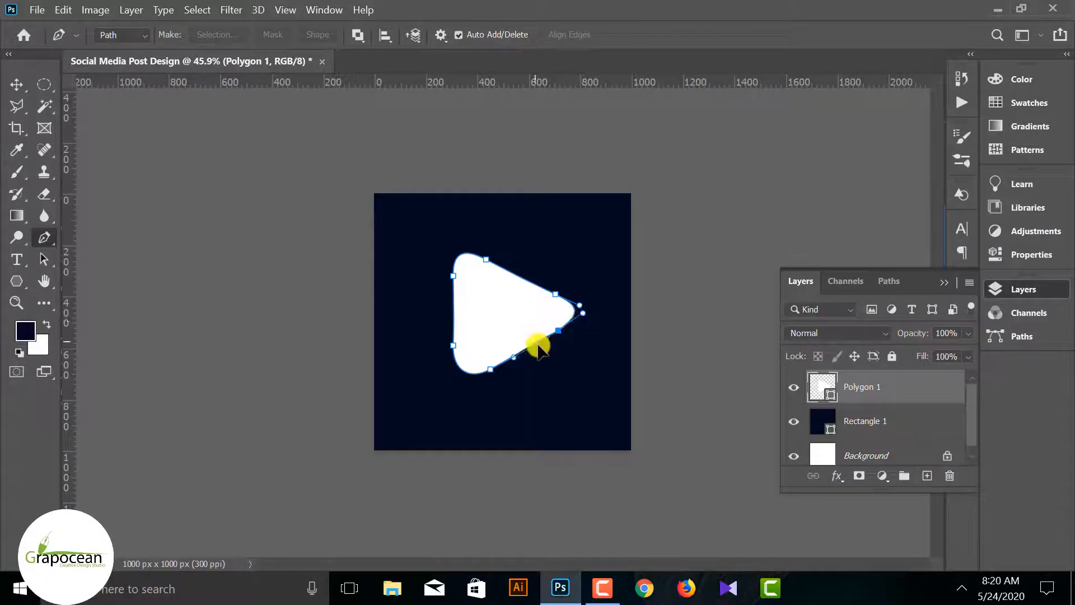
{"action": "left_click", "coordinate": [516, 360]}
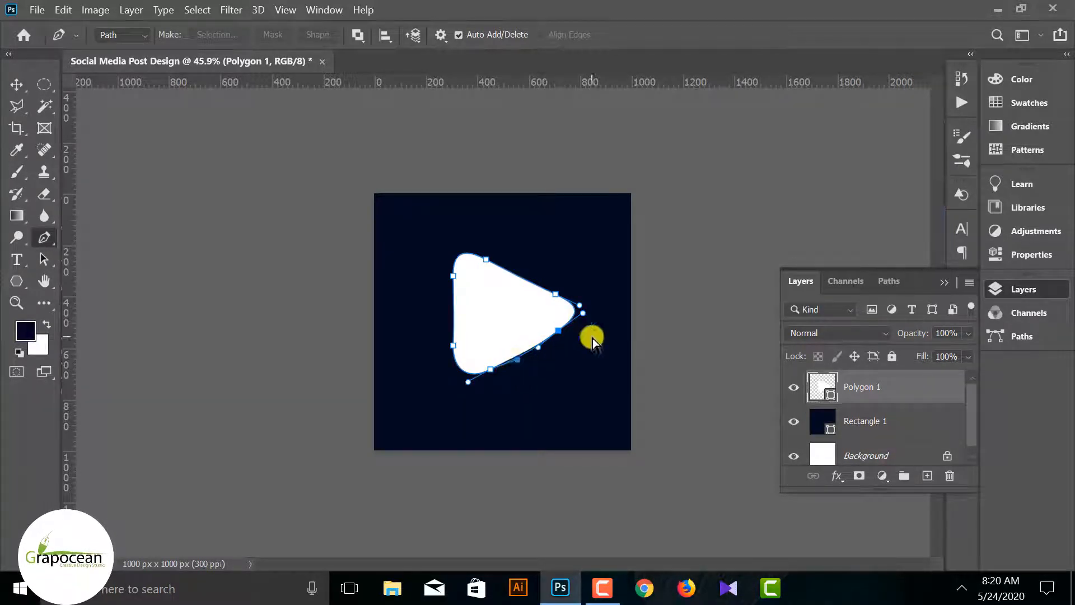
Fine-tune the curve handles at the right tip and the lower-left corner to smooth the triangle's lower edge
{"action": "scroll", "coordinate": [563, 341], "scroll_direction": "up", "scroll_amount": 5}
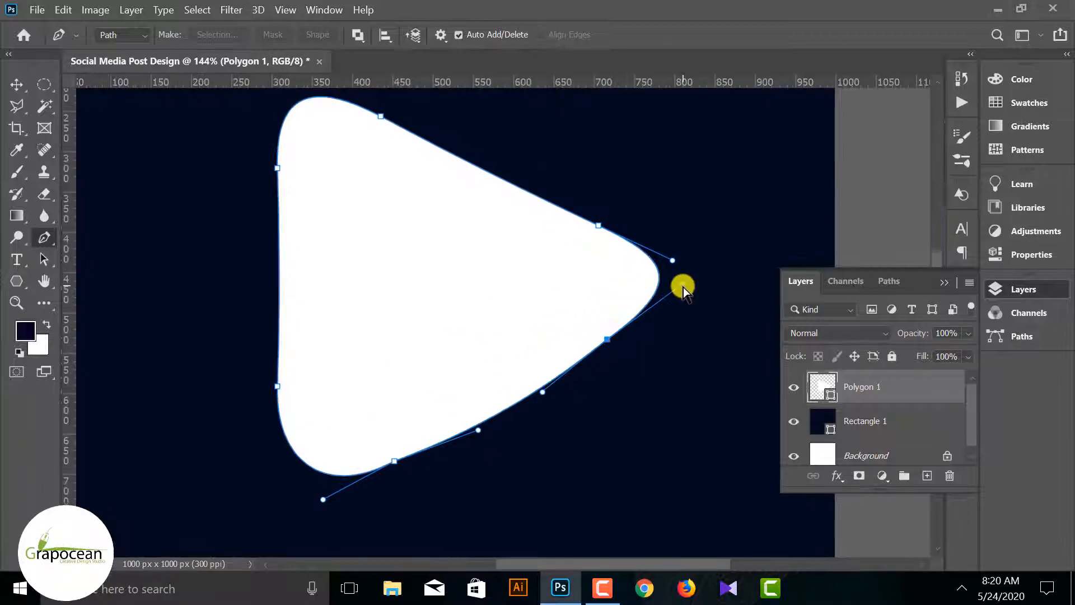
{"action": "left_click_drag", "start_coordinate": [680, 281], "coordinate": [680, 280]}
{"action": "left_click_drag", "start_coordinate": [478, 431], "coordinate": [480, 432]}
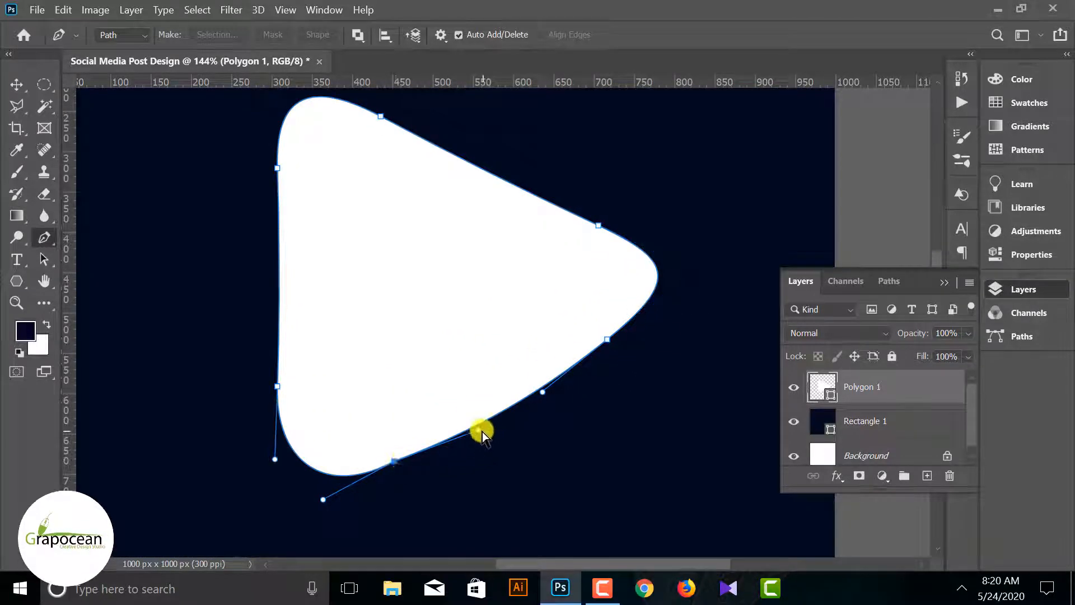
{"action": "mouse_move", "coordinate": [326, 501]}
{"action": "left_mouse_down"}
{"action": "mouse_move", "coordinate": [351, 482]}
{"action": "mouse_move", "coordinate": [312, 498]}
{"action": "left_mouse_up"}
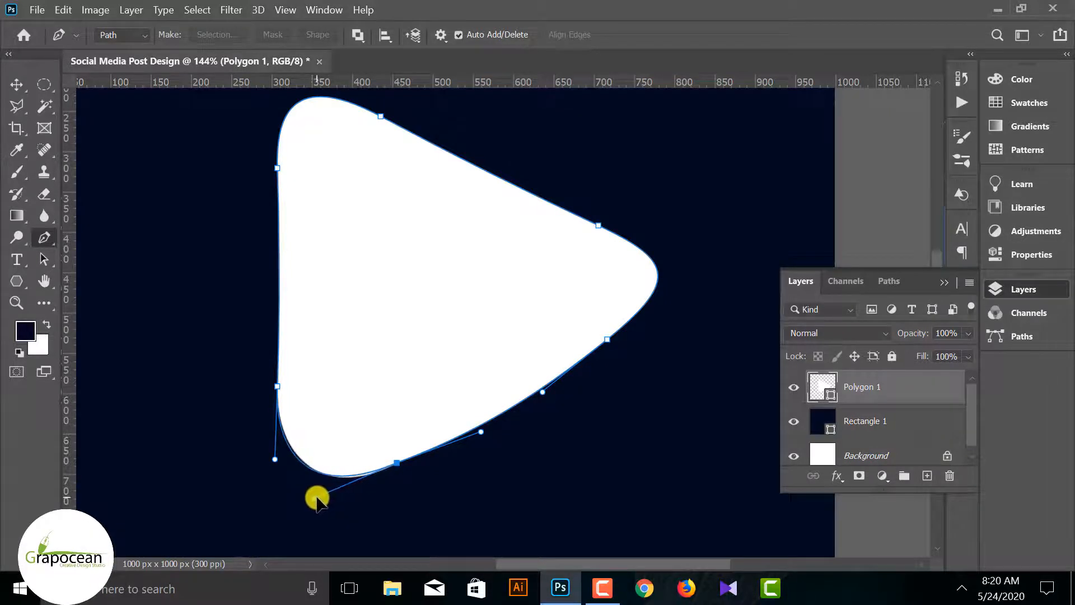
{"action": "scroll", "coordinate": [445, 450], "scroll_direction": "down", "scroll_amount": 3}
{"action": "scroll", "coordinate": [450, 452], "scroll_direction": "up", "scroll_amount": 7}
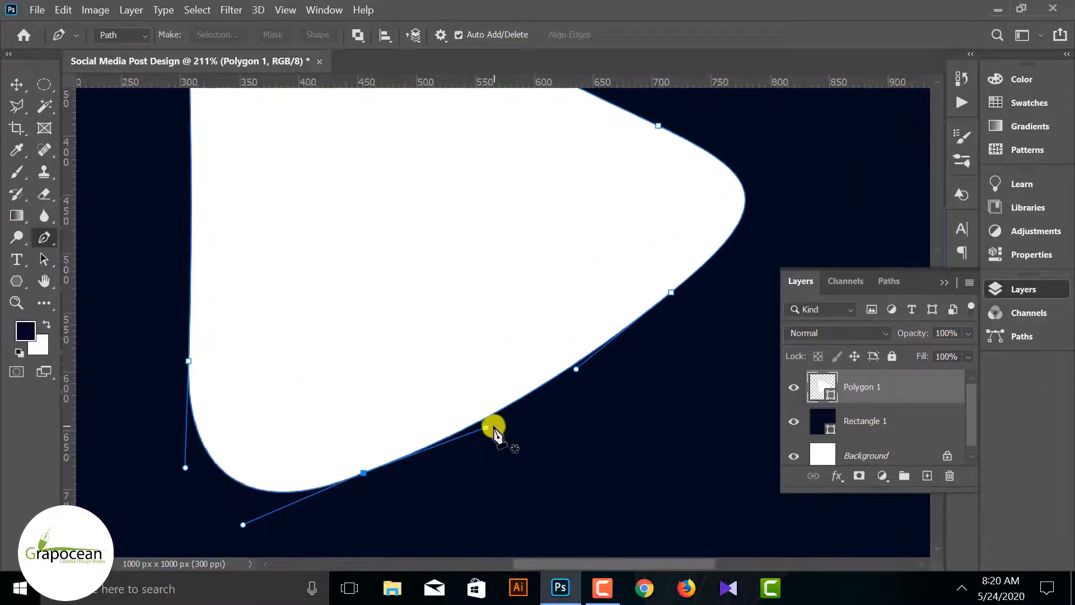
Bow the triangle's upper slanted edge outward by adjusting its anchor points and curve handles
{"action": "scroll", "coordinate": [579, 378], "scroll_direction": "down", "scroll_amount": 8}
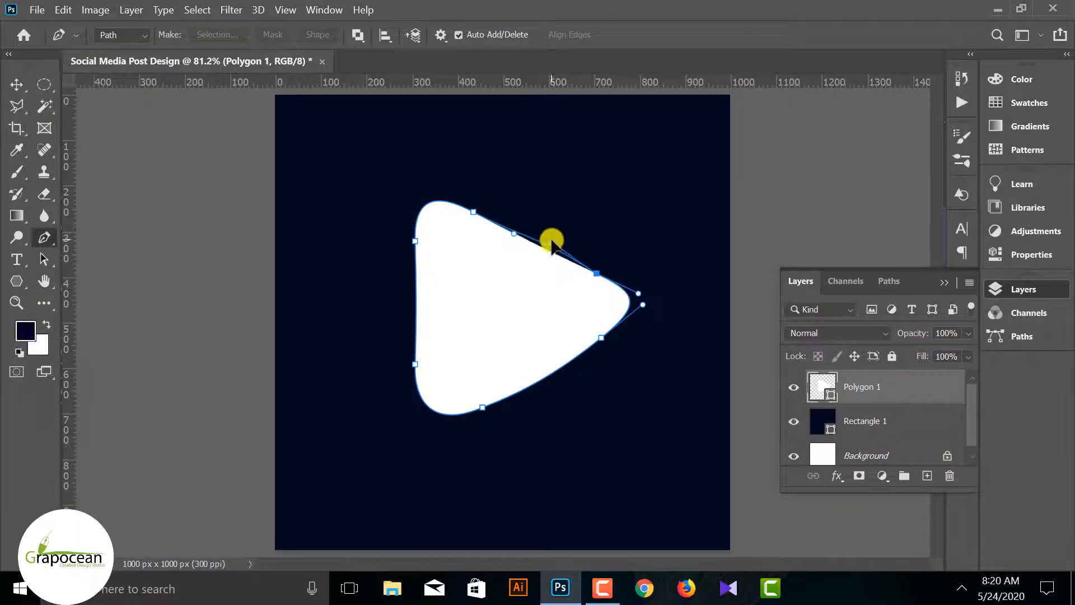
{"action": "left_click_drag", "start_coordinate": [552, 240], "coordinate": [517, 228]}
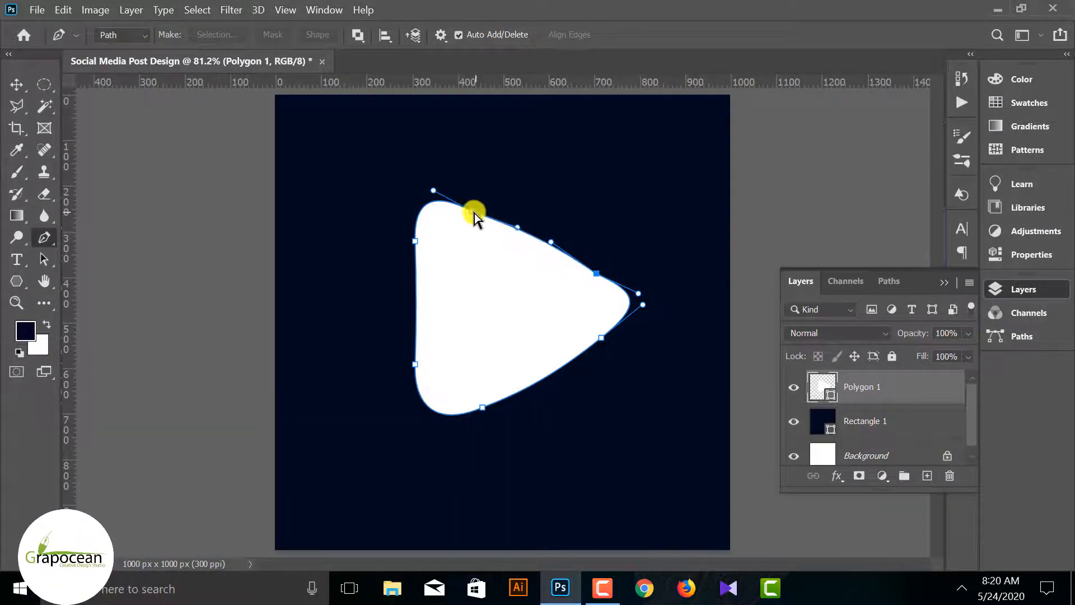
{"action": "left_click", "coordinate": [597, 274]}
{"action": "left_click_drag", "start_coordinate": [640, 289], "coordinate": [634, 295]}
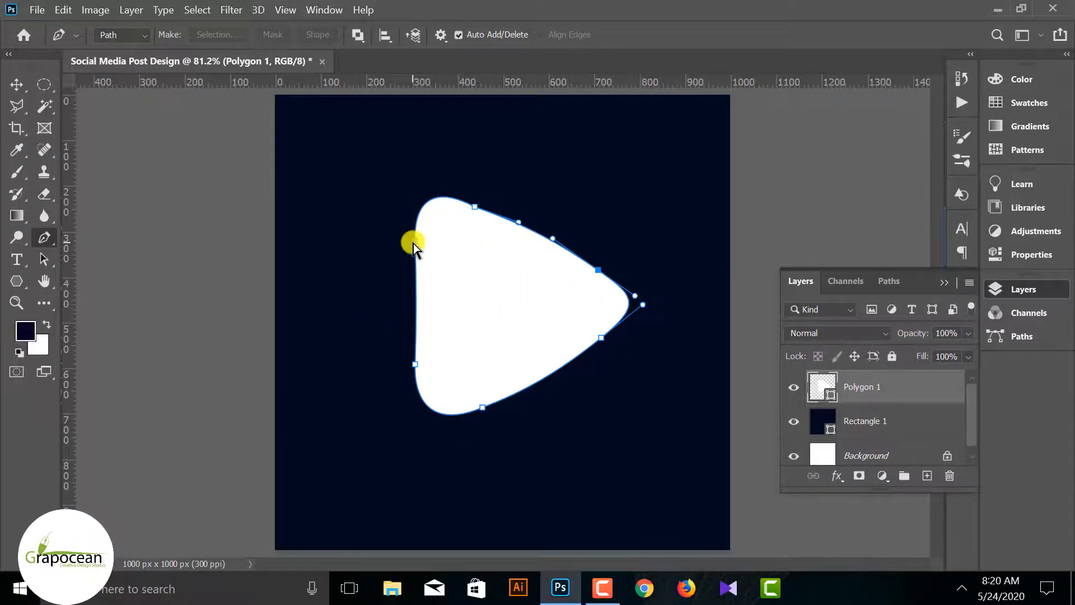
Curve the triangle's vertical edge outward and adjust the handle at its upper-left corner
{"action": "left_click", "coordinate": [416, 323]}
{"action": "left_click", "coordinate": [415, 364]}
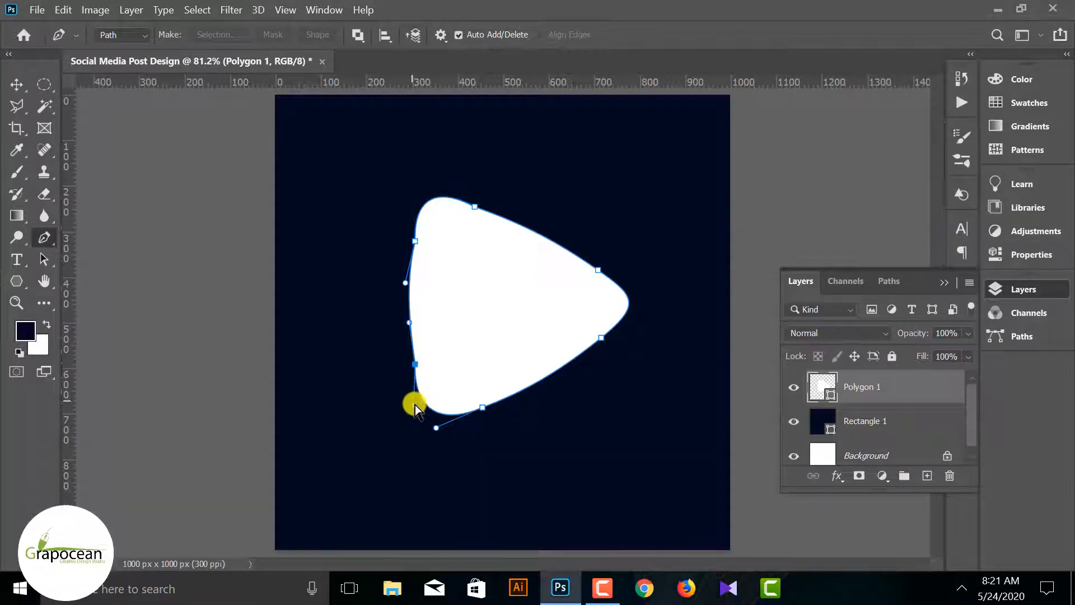
{"action": "left_click", "coordinate": [415, 240]}
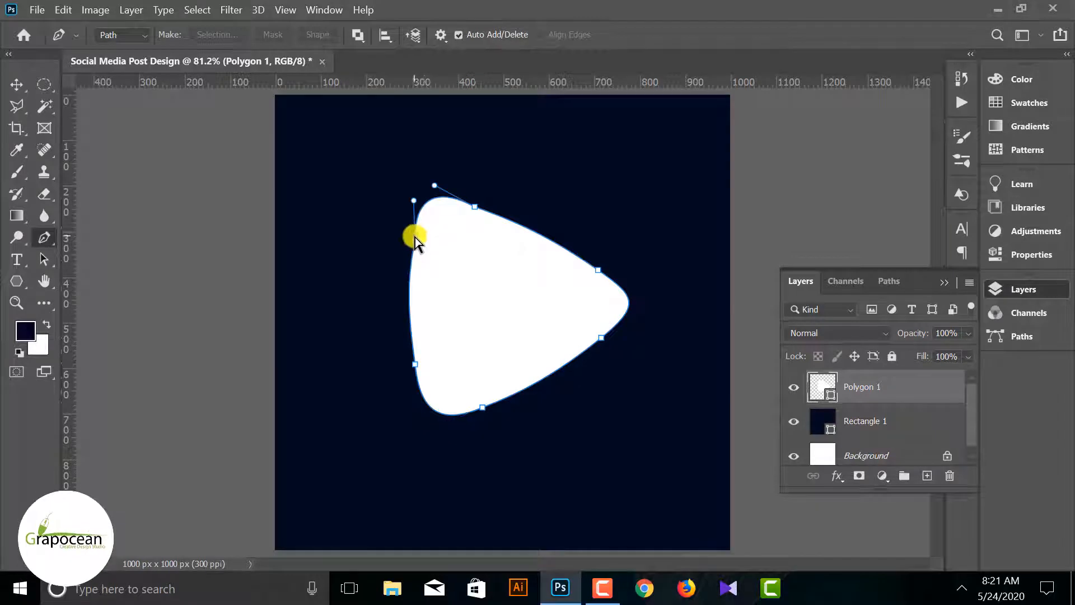
{"action": "left_click_drag", "start_coordinate": [424, 204], "coordinate": [425, 204]}
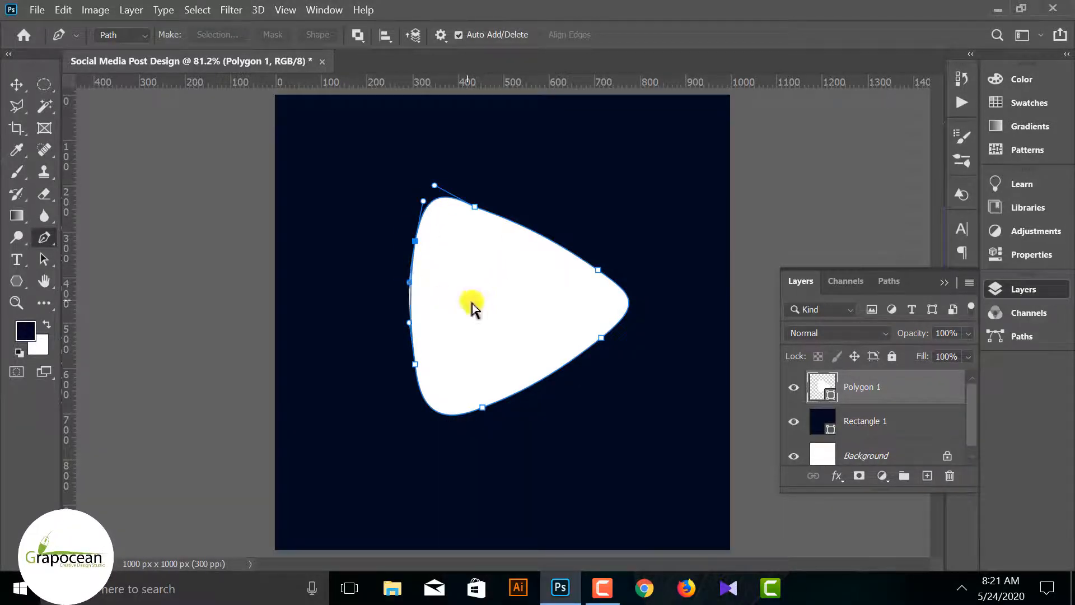
Push the anchor points on the triangle's upper slanted edge slightly outward and adjust their curve handles with the Pen tool
{"action": "left_click", "coordinate": [16, 85]}
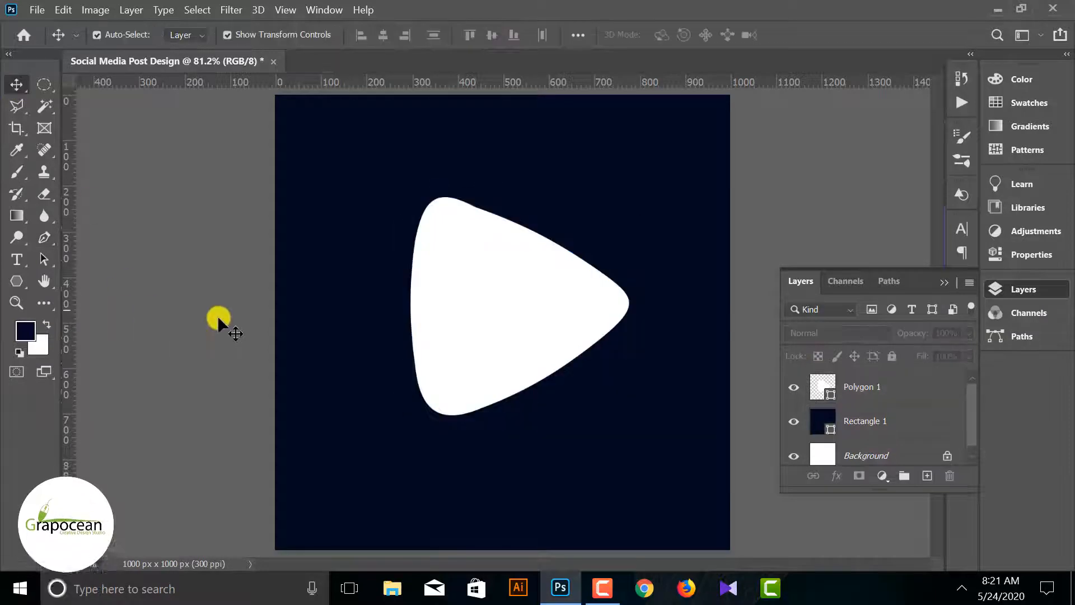
{"action": "left_click", "coordinate": [505, 312]}
{"action": "left_click", "coordinate": [44, 237]}
{"action": "scroll", "coordinate": [474, 196], "scroll_direction": "up", "scroll_amount": 5}
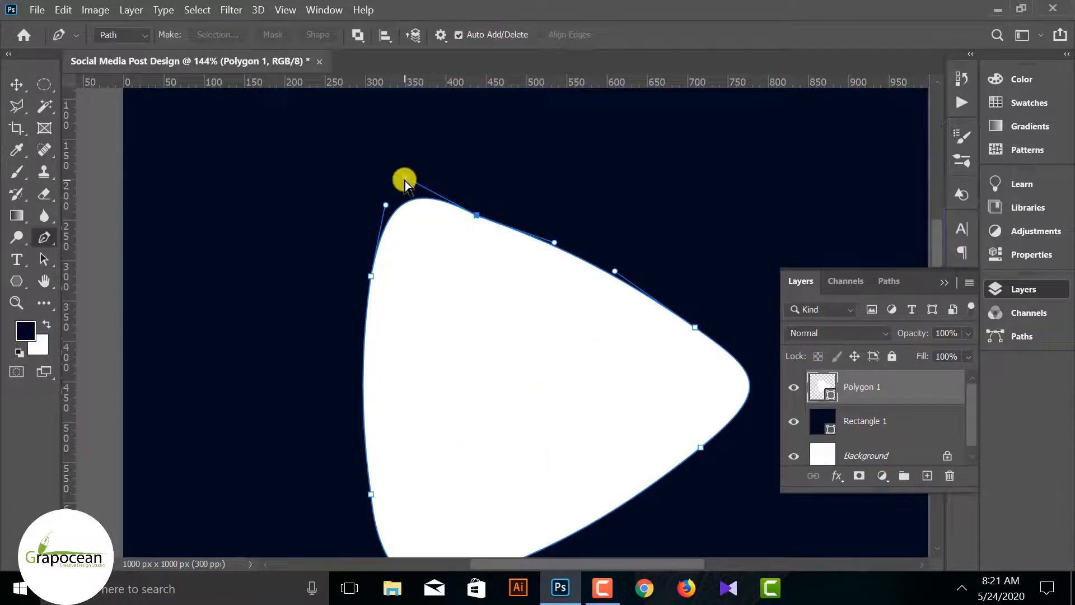
{"action": "left_click", "coordinate": [477, 213]}
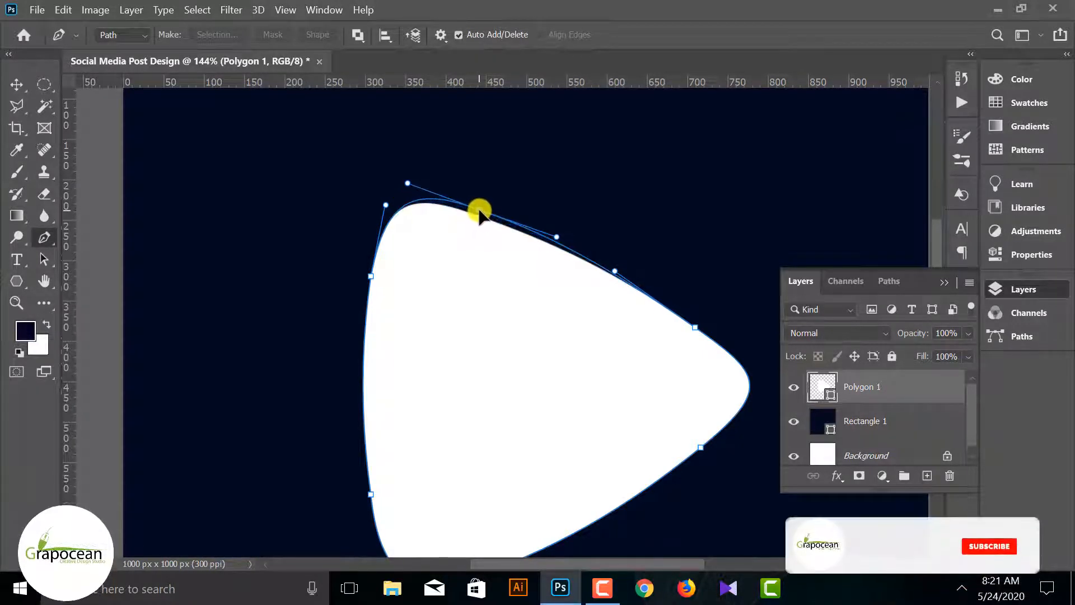
{"action": "left_click_drag", "start_coordinate": [557, 236], "coordinate": [564, 235]}
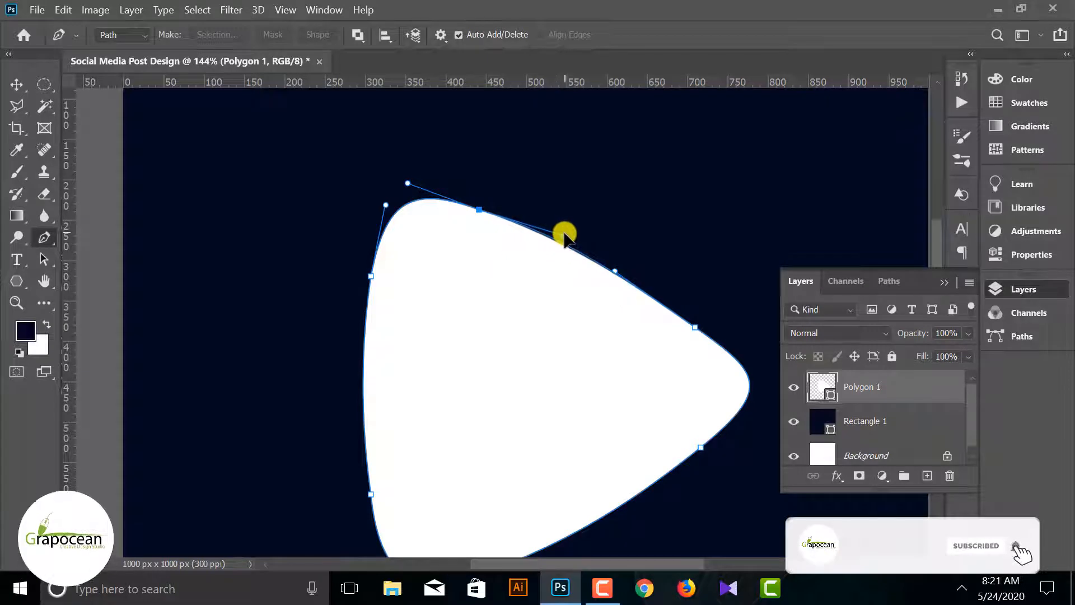
{"action": "left_click", "coordinate": [695, 322]}
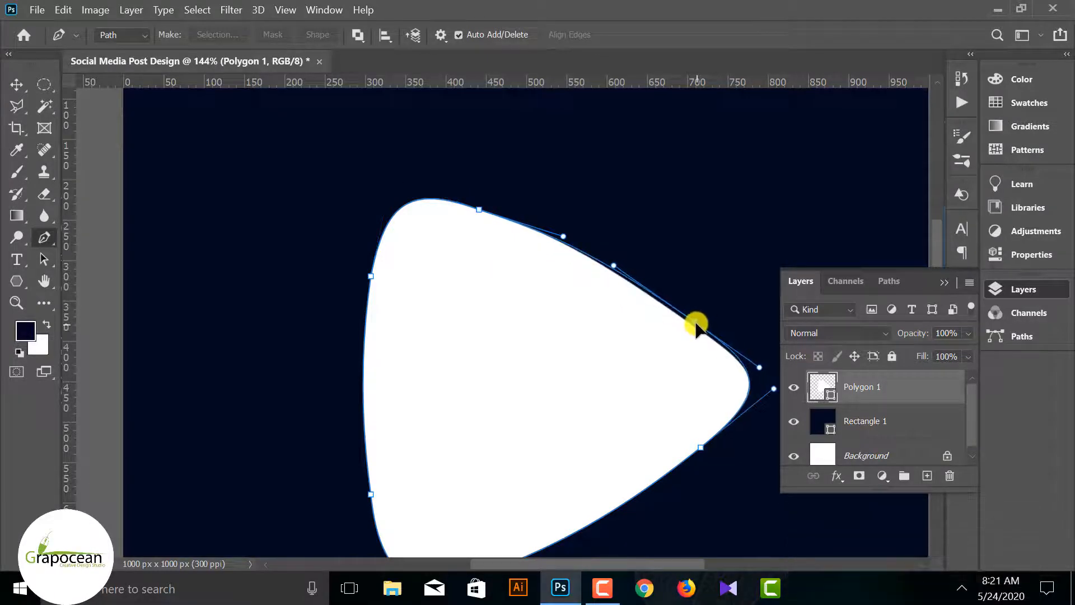
{"action": "left_click_drag", "start_coordinate": [623, 273], "coordinate": [615, 268]}
{"action": "key", "text": "ctrl+0"}
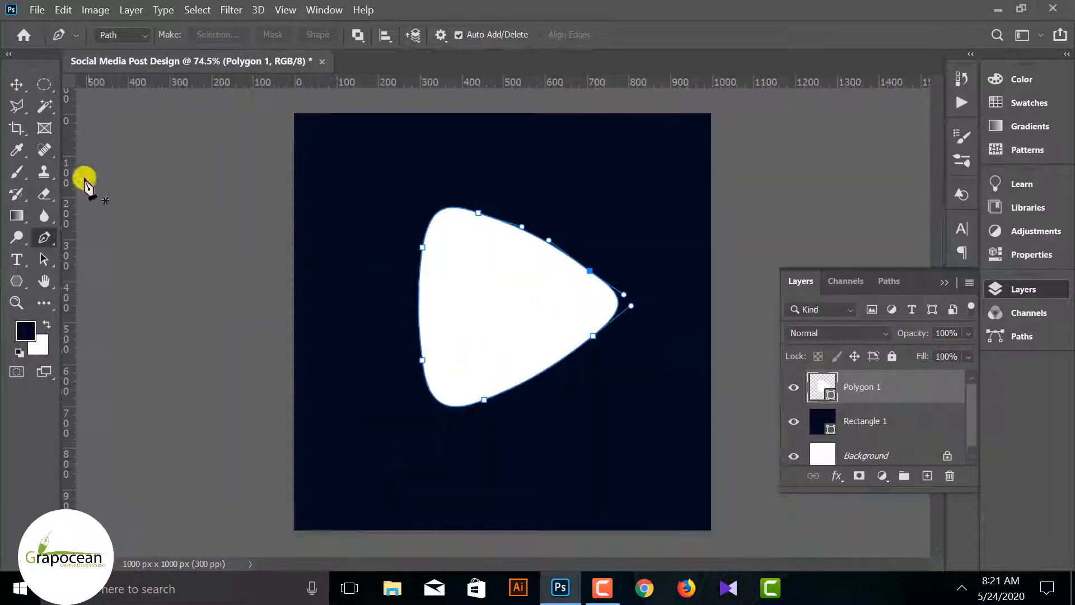
Examine the triangle's outline up close and at full view for uneven curves
{"action": "key", "text": "v"}
{"action": "left_click", "coordinate": [174, 408]}
{"action": "key", "text": "ctrl+minus"}
{"action": "key", "text": "ctrl+minus"}
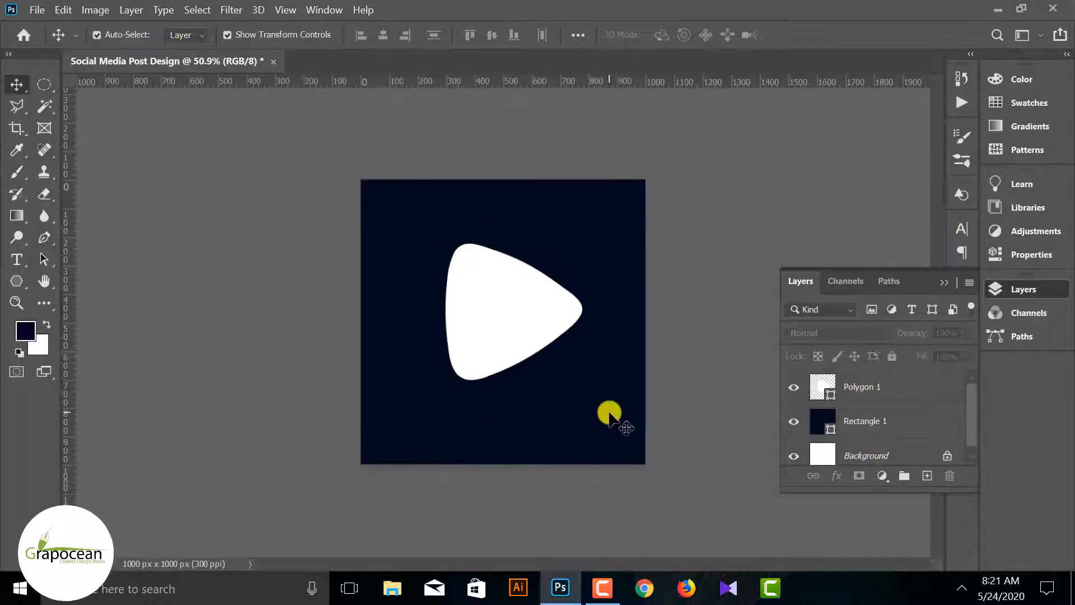
{"action": "key", "text": "ctrl+plus"}
{"action": "key", "text": "ctrl+plus"}
{"action": "key", "text": "ctrl+plus"}
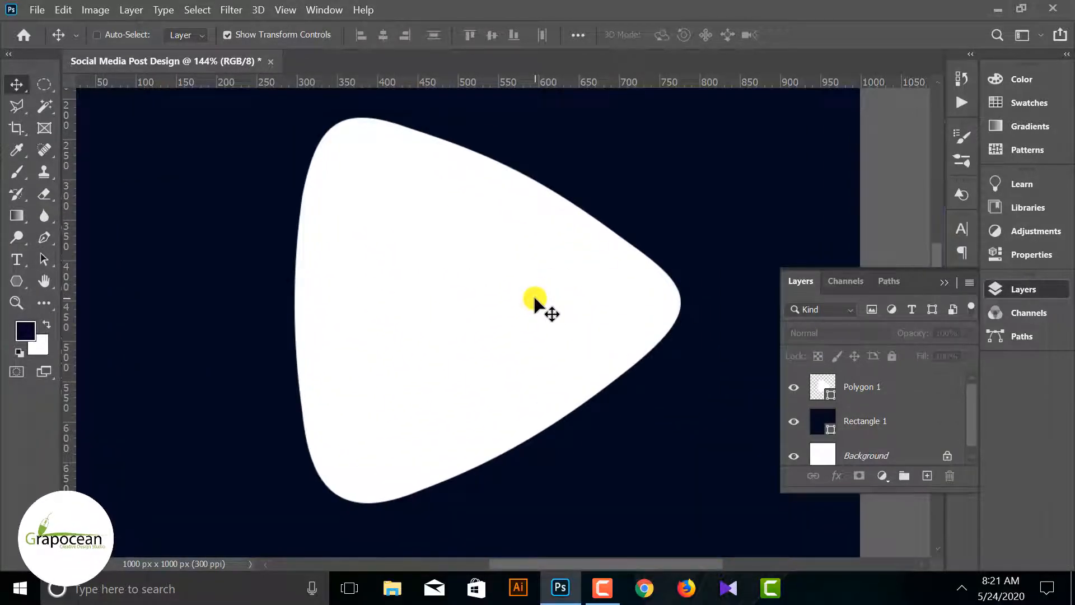
{"action": "scroll", "coordinate": [541, 196], "scroll_direction": "up", "scroll_amount": 2}
{"action": "scroll", "coordinate": [459, 295], "scroll_direction": "down", "scroll_amount": 5}
{"action": "scroll", "coordinate": [459, 294], "scroll_direction": "down", "scroll_amount": 5}
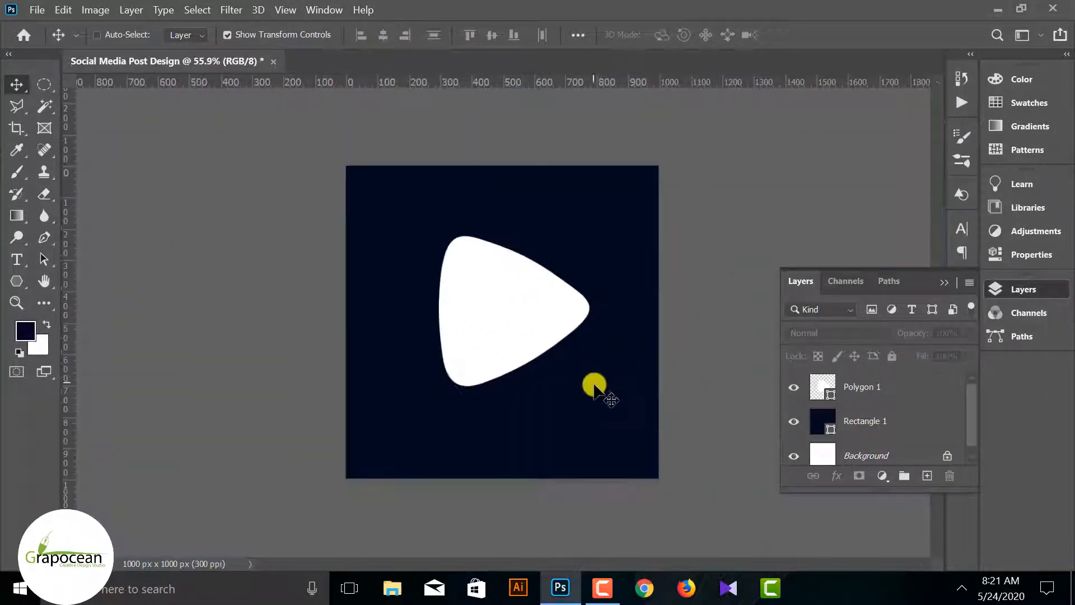
{"action": "scroll", "coordinate": [490, 233], "scroll_direction": "up", "scroll_amount": 4}
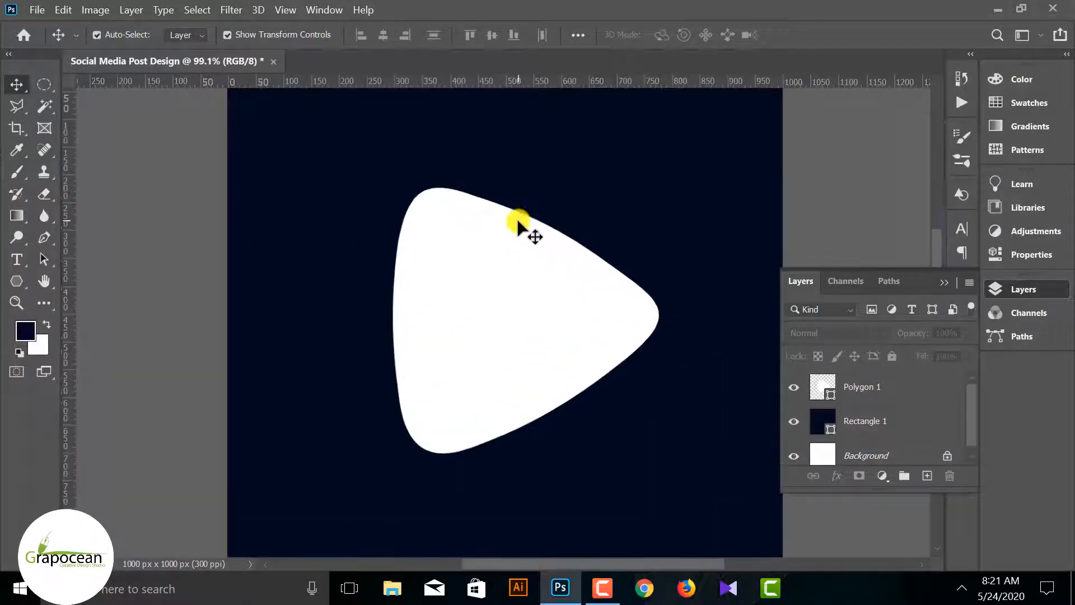
Extend the upper-left corner's curve handle and nudge both anchor points on the upper slanted edge to smooth the triangle's outline
{"action": "left_click", "coordinate": [508, 251]}
{"action": "left_click", "coordinate": [47, 237]}
{"action": "left_click", "coordinate": [462, 193], "text": "ctrl"}
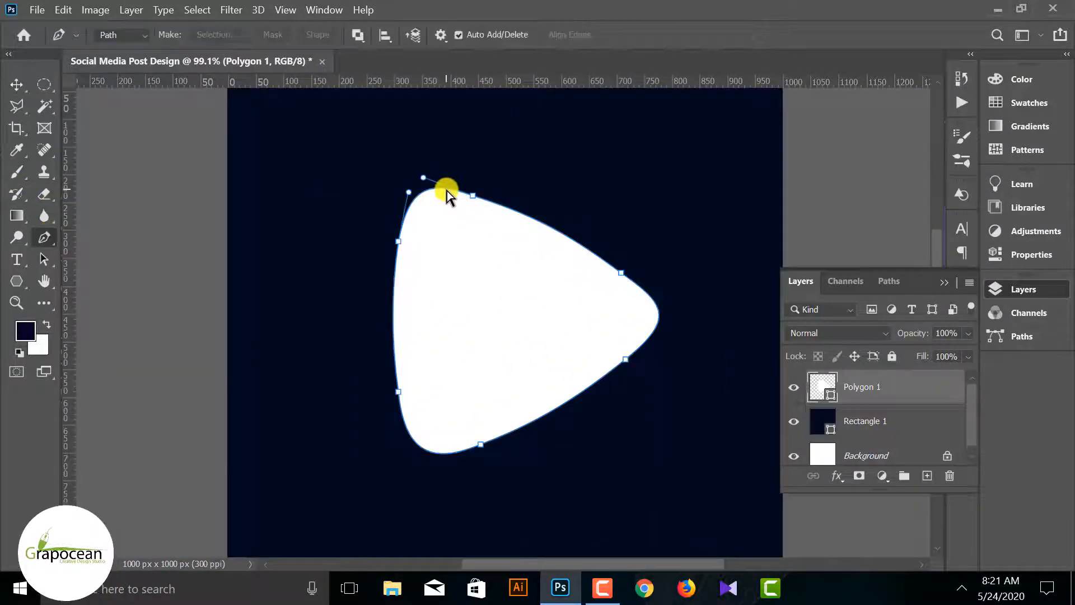
{"action": "left_click", "coordinate": [419, 178], "text": "ctrl"}
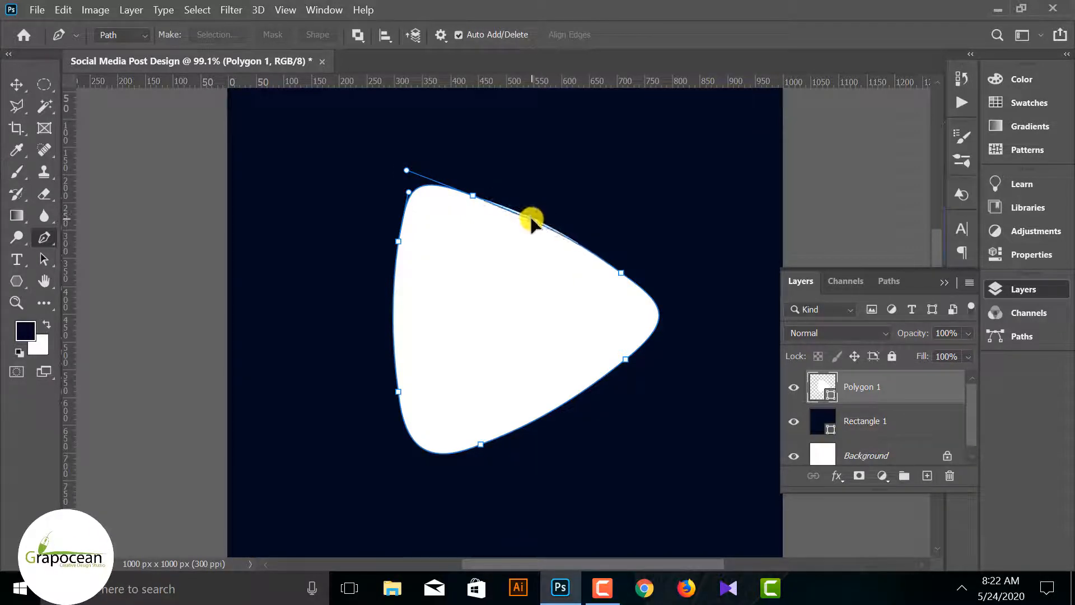
{"action": "left_click", "coordinate": [475, 196]}
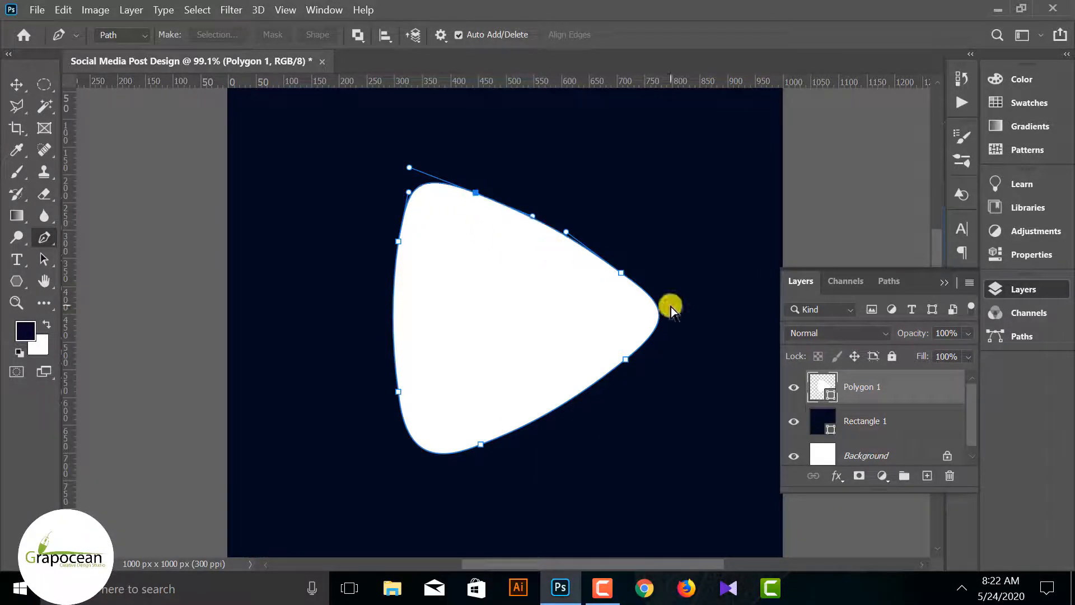
{"action": "left_click", "coordinate": [623, 276]}
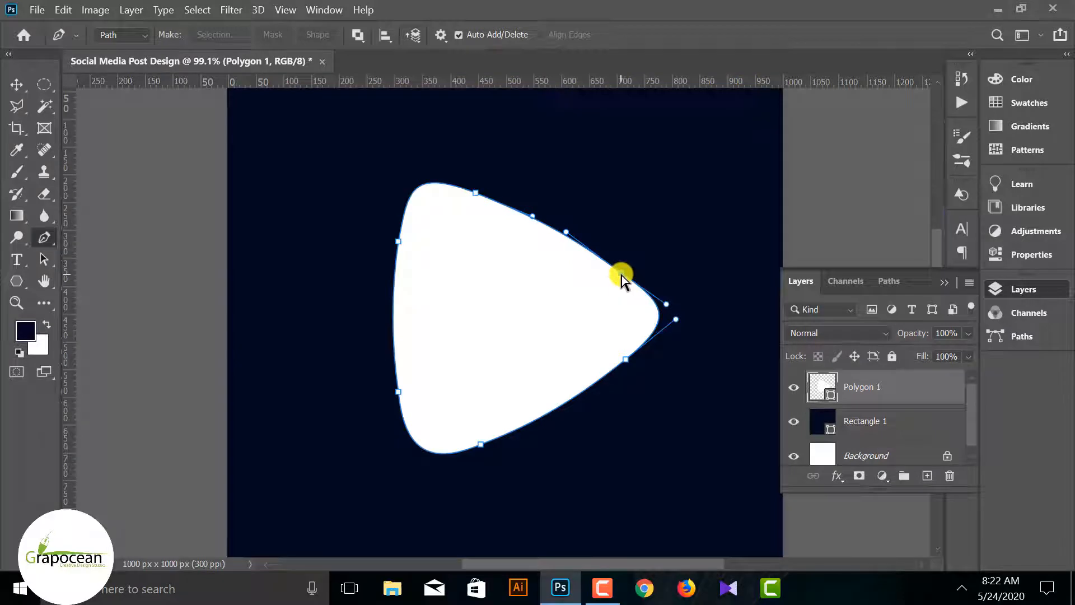
{"action": "left_click", "coordinate": [824, 524], "text": "ctrl"}
{"action": "scroll", "coordinate": [478, 382], "scroll_direction": "down", "scroll_amount": 8}
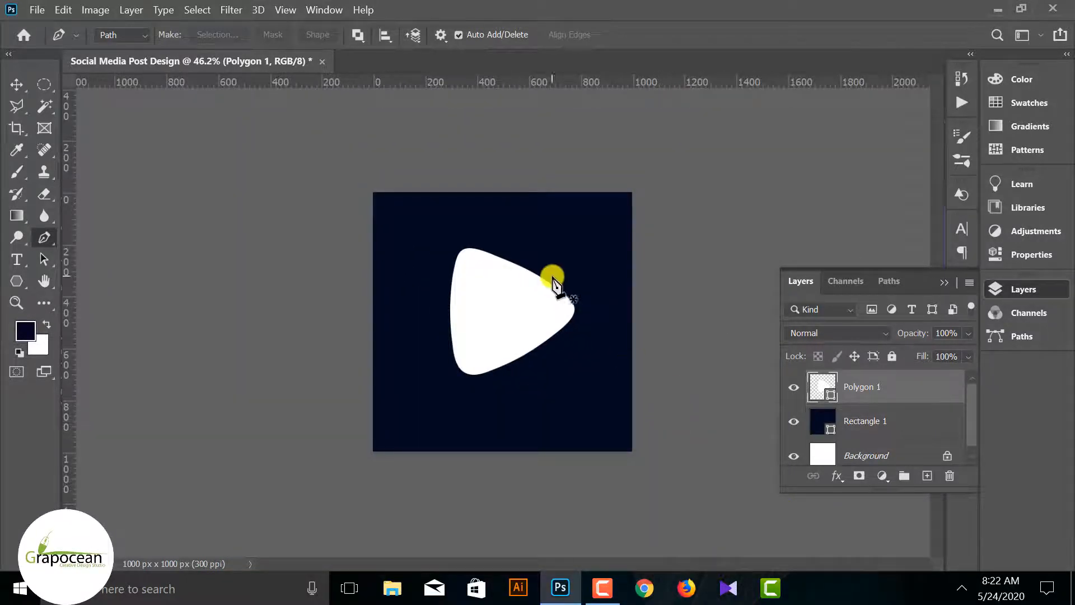
{"action": "scroll", "coordinate": [551, 280], "scroll_direction": "up", "scroll_amount": 5}
{"action": "scroll", "coordinate": [301, 365], "scroll_direction": "down", "scroll_amount": 5}
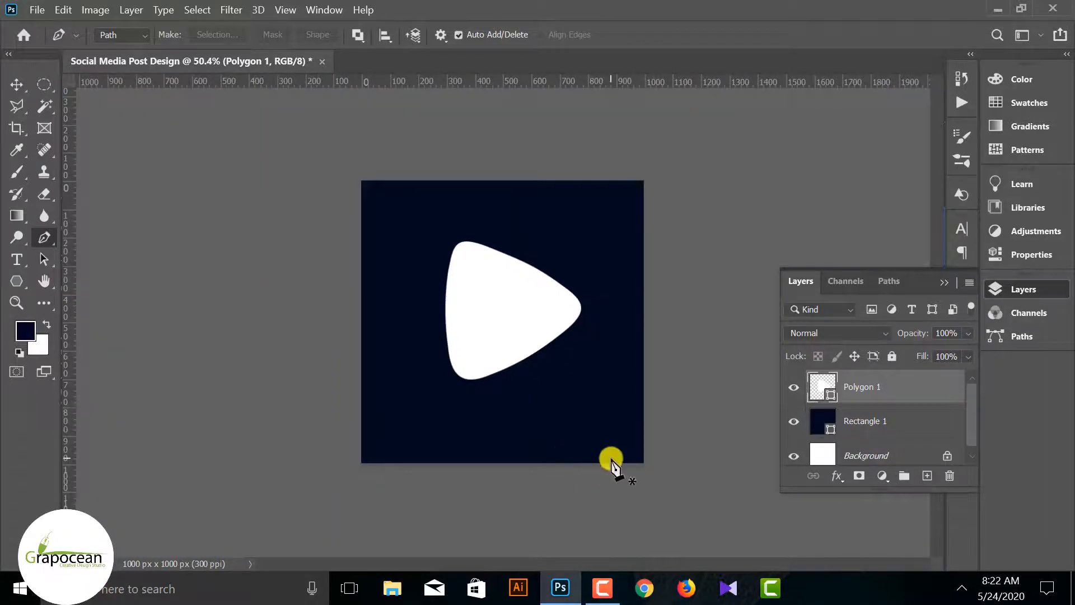
Add a 7 px Stroke layer style positioned outside to the Polygon 1 triangle
{"action": "right_click", "coordinate": [907, 389]}
{"action": "left_click", "coordinate": [751, 25]}
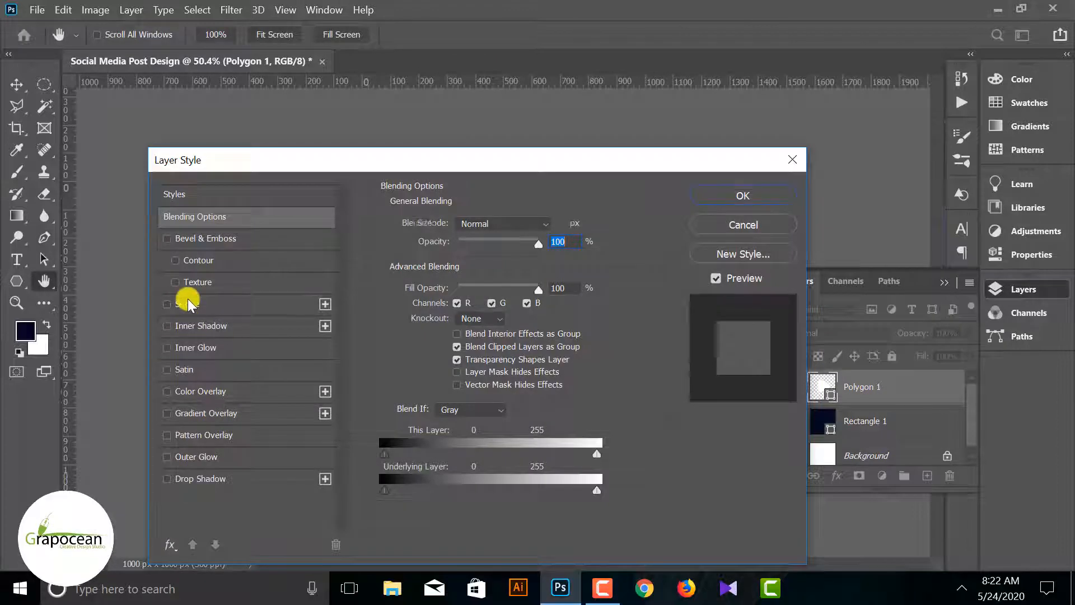
{"action": "left_click", "coordinate": [187, 304]}
{"action": "left_click_drag", "start_coordinate": [448, 169], "coordinate": [502, 406]}
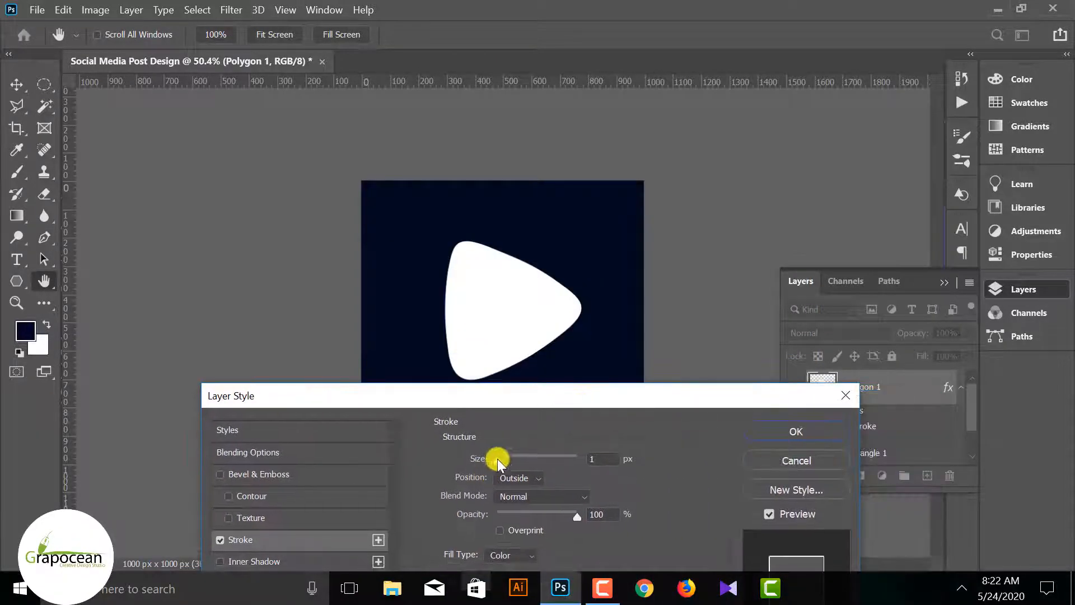
{"action": "left_click_drag", "start_coordinate": [497, 459], "coordinate": [502, 458]}
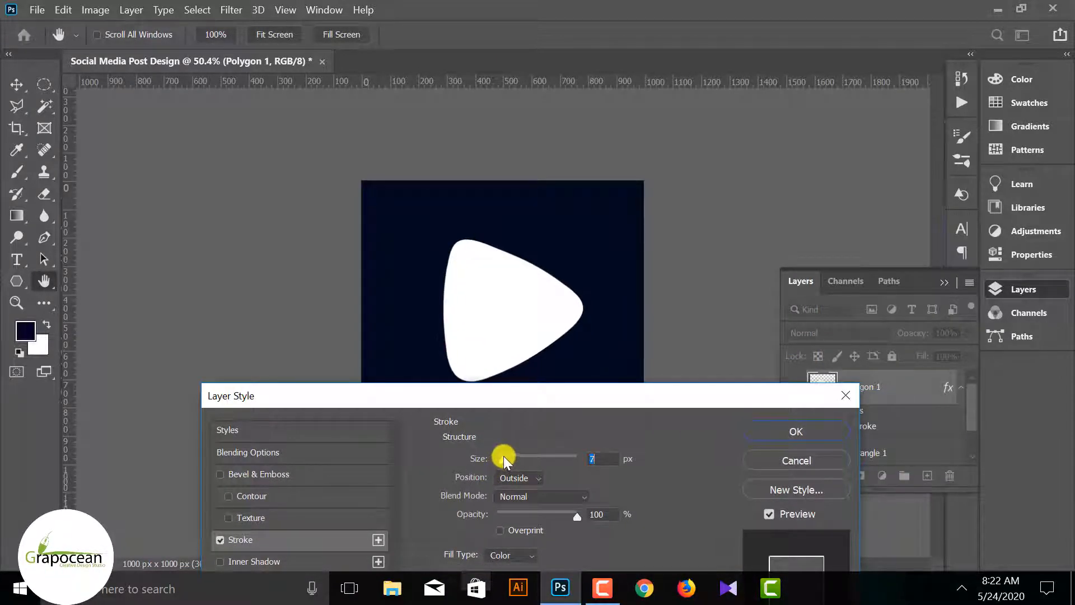
{"action": "left_click", "coordinate": [795, 430]}
{"action": "key", "text": "p"}
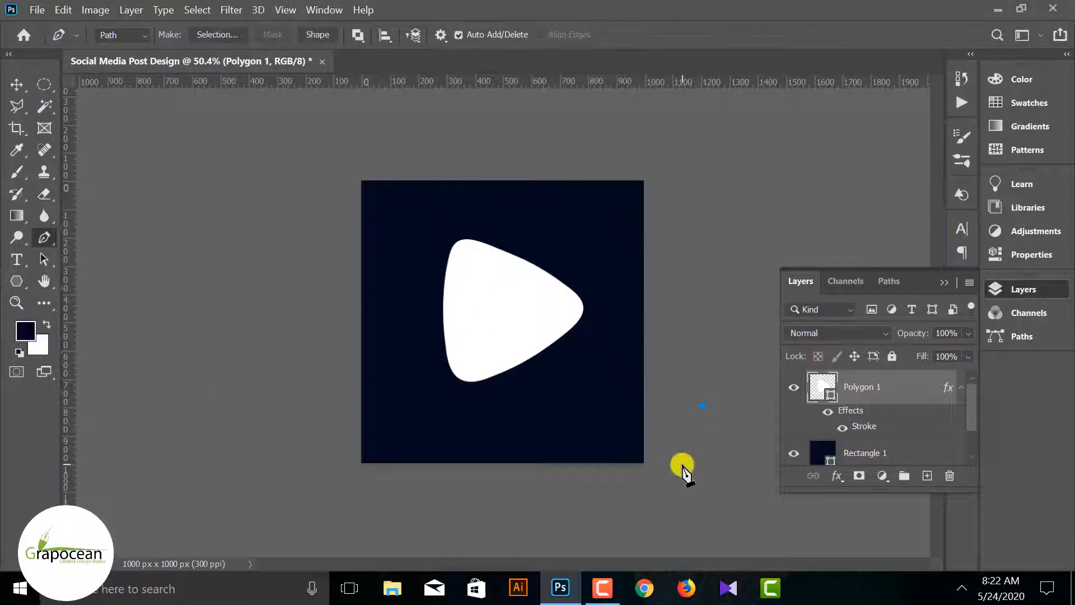
Open the stock photo tdYzD82sNV from the desktop's stock image > Social media post design folder and unlock its background layer
{"action": "left_click", "coordinate": [37, 10]}
{"action": "left_click", "coordinate": [62, 40]}
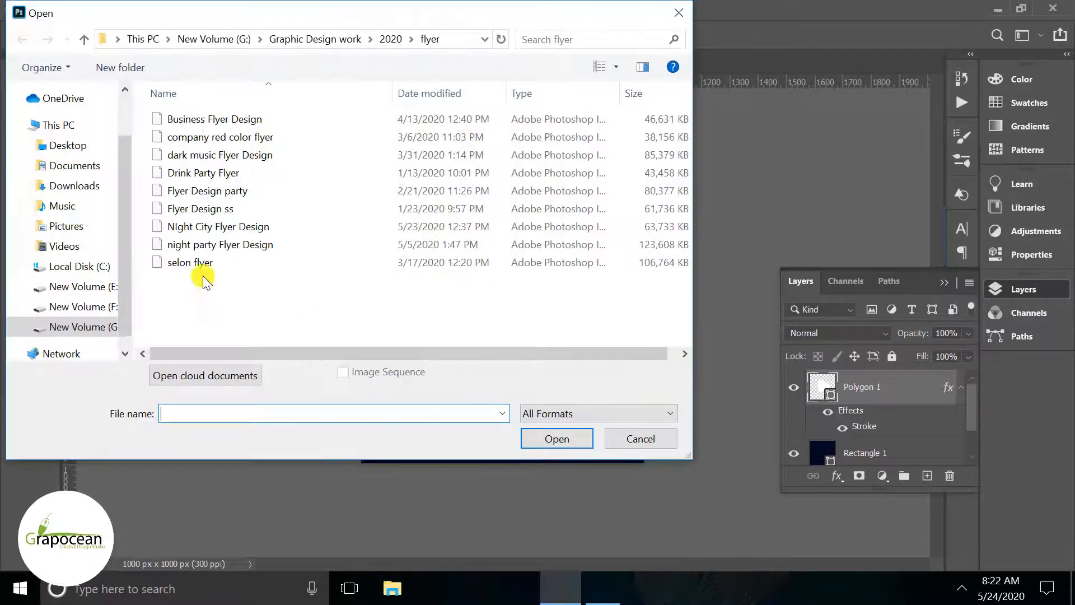
{"action": "left_click", "coordinate": [79, 145]}
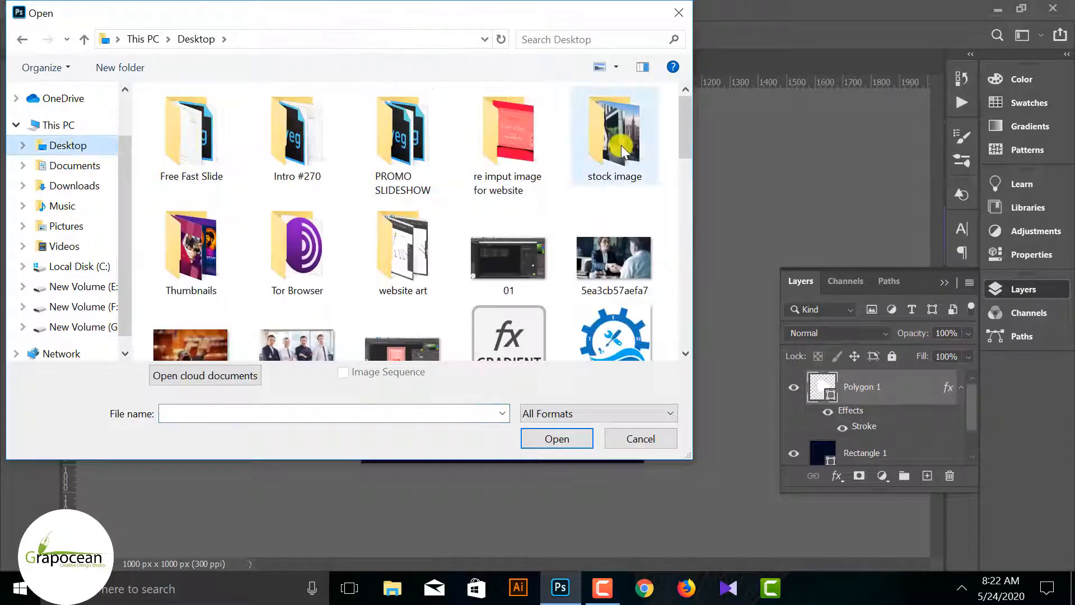
{"action": "double_click", "coordinate": [619, 162]}
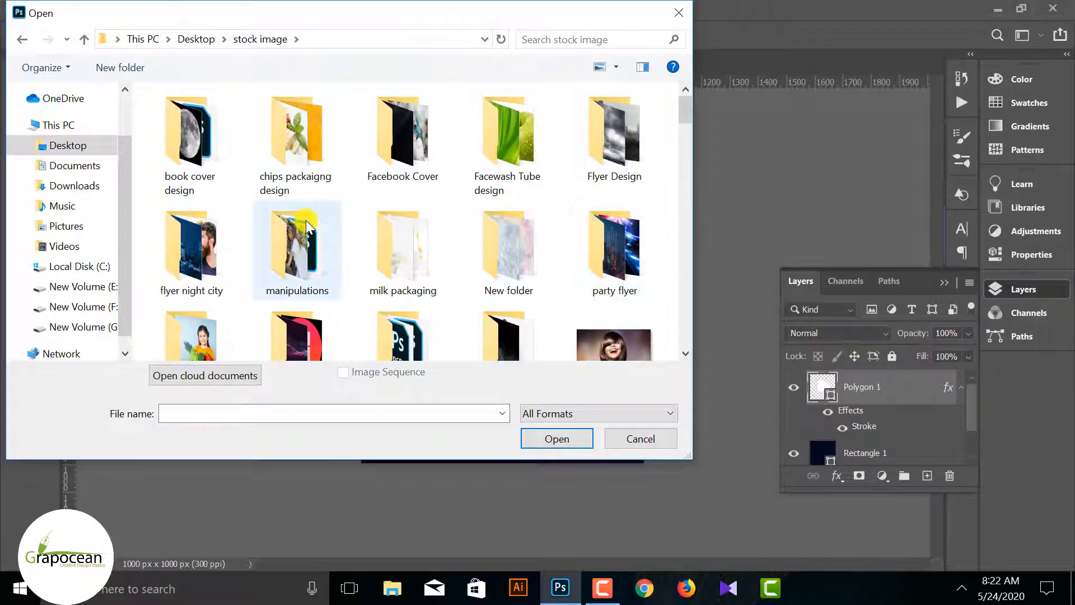
{"action": "scroll", "coordinate": [306, 220], "scroll_direction": "down", "scroll_amount": 1}
{"action": "double_click", "coordinate": [204, 280]}
{"action": "left_click", "coordinate": [192, 115]}
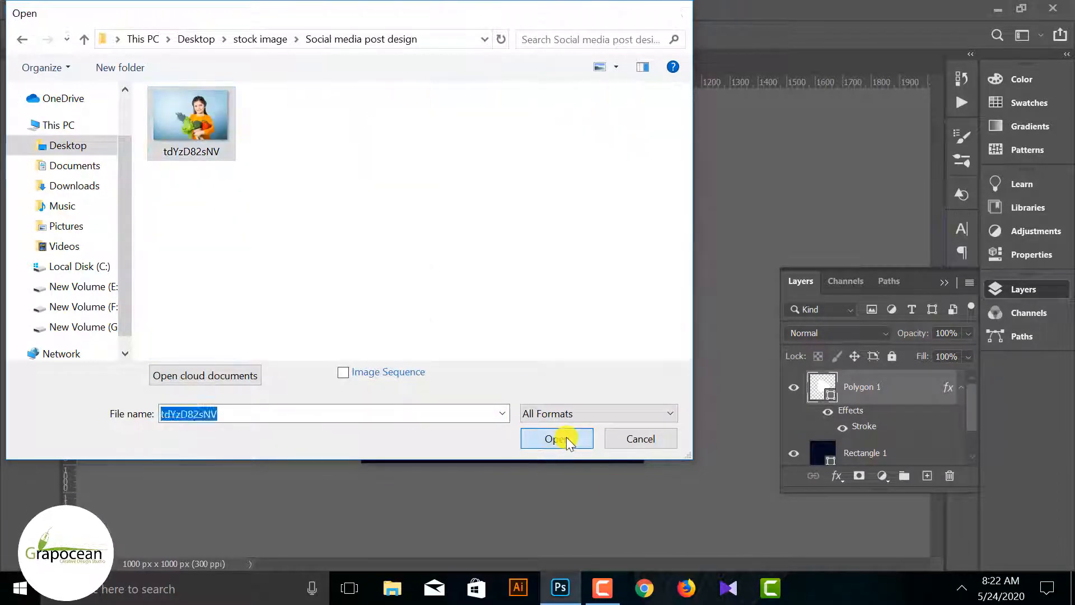
{"action": "left_click", "coordinate": [556, 439]}
{"action": "left_click", "coordinate": [948, 385]}
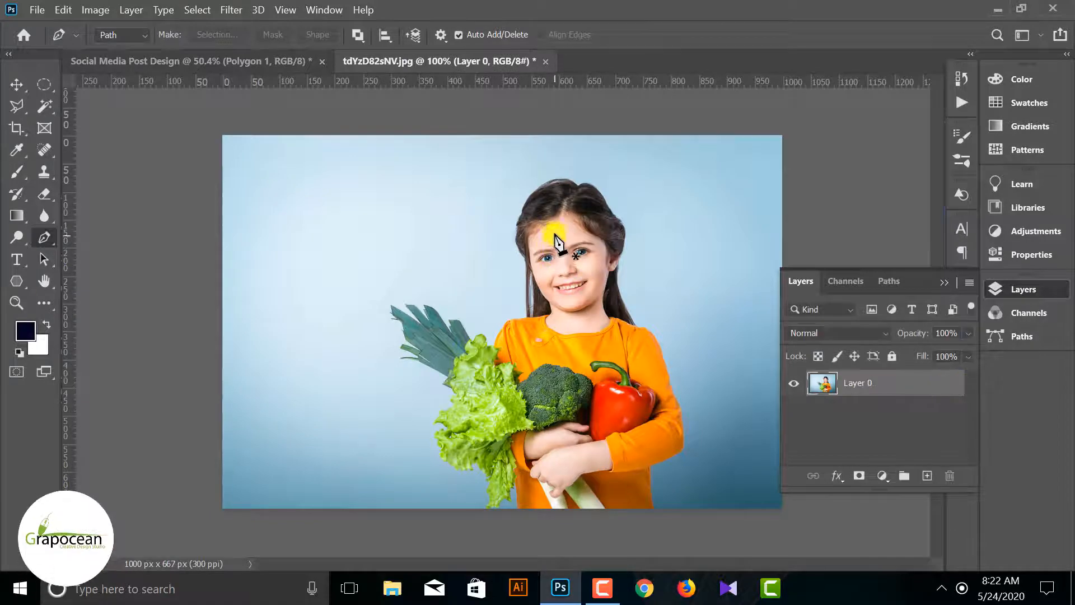
Move the photo into the Social Media Post Design document and clip it to the Polygon 1 triangle
{"action": "left_click", "coordinate": [21, 83]}
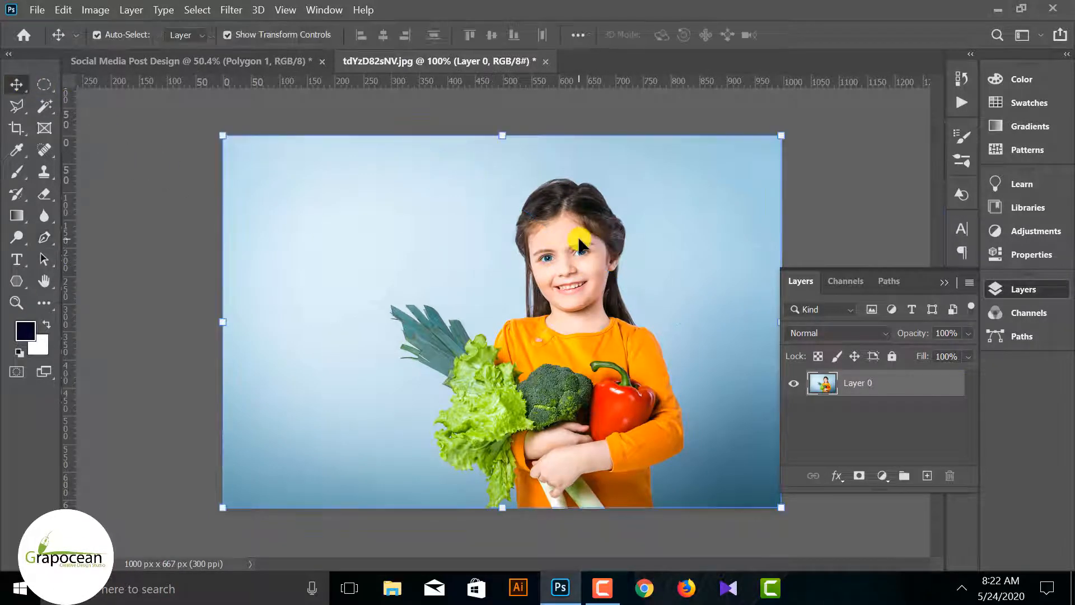
{"action": "left_click_drag", "start_coordinate": [576, 234], "coordinate": [569, 344]}
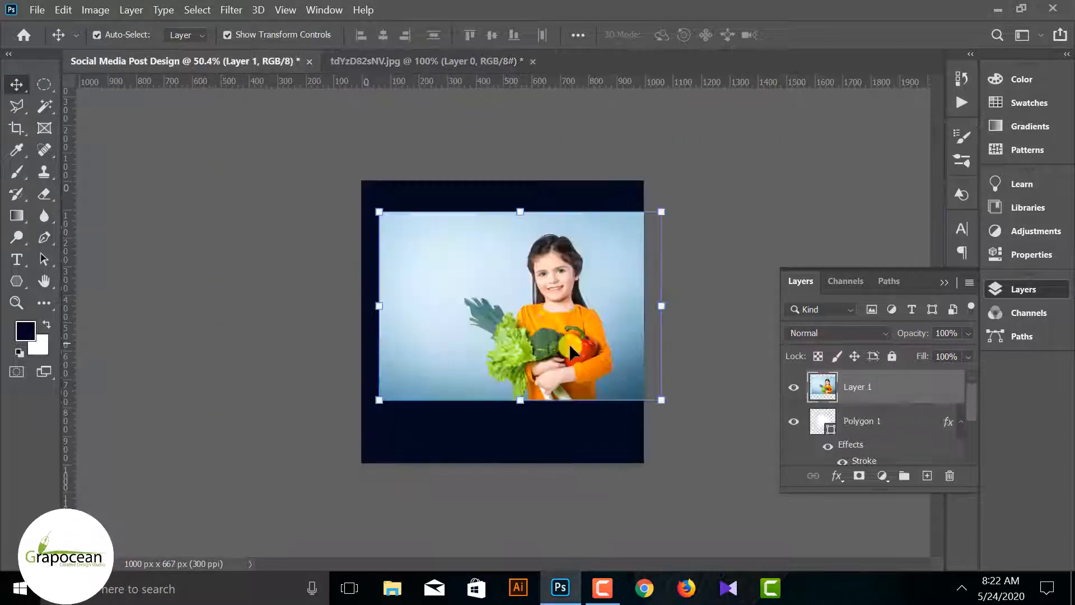
{"action": "right_click", "coordinate": [897, 390]}
{"action": "left_click", "coordinate": [696, 324]}
Reposition the clipped photo over the triangle and scale it to about 77% so the girl and vegetables fit inside
{"action": "left_click_drag", "start_coordinate": [518, 313], "coordinate": [452, 315]}
{"action": "left_click_drag", "start_coordinate": [620, 403], "coordinate": [557, 364]}
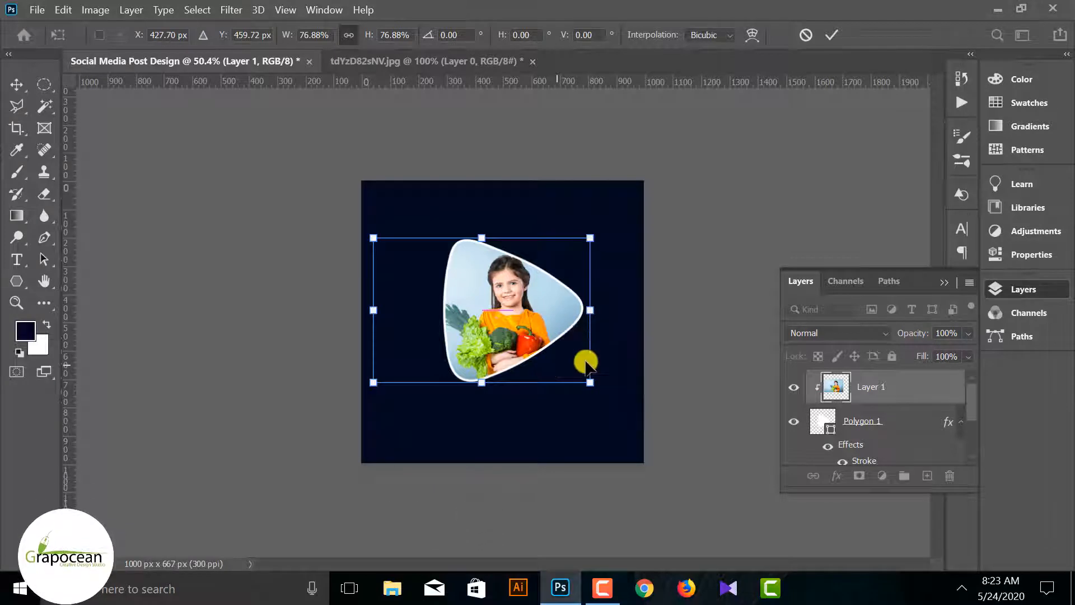
{"action": "left_click", "coordinate": [832, 35]}
{"action": "left_click", "coordinate": [595, 408]}
Duplicate the Polygon 1 layer and clip the photo to the duplicate triangle
{"action": "scroll", "coordinate": [596, 409], "scroll_direction": "up", "scroll_amount": 2}
{"action": "left_click", "coordinate": [898, 429]}
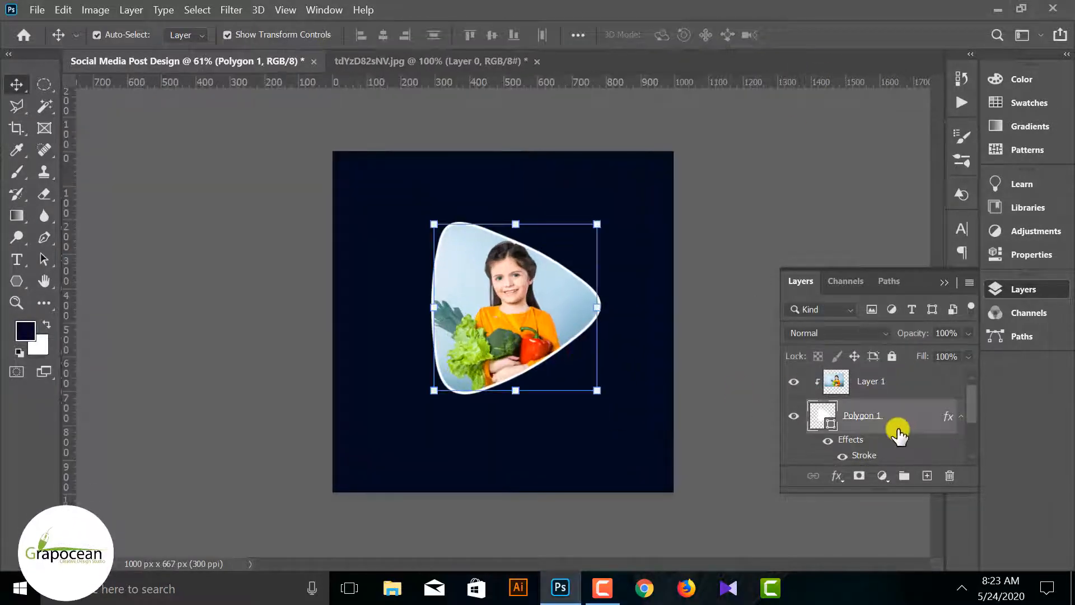
{"action": "left_click_drag", "start_coordinate": [899, 432], "coordinate": [927, 476]}
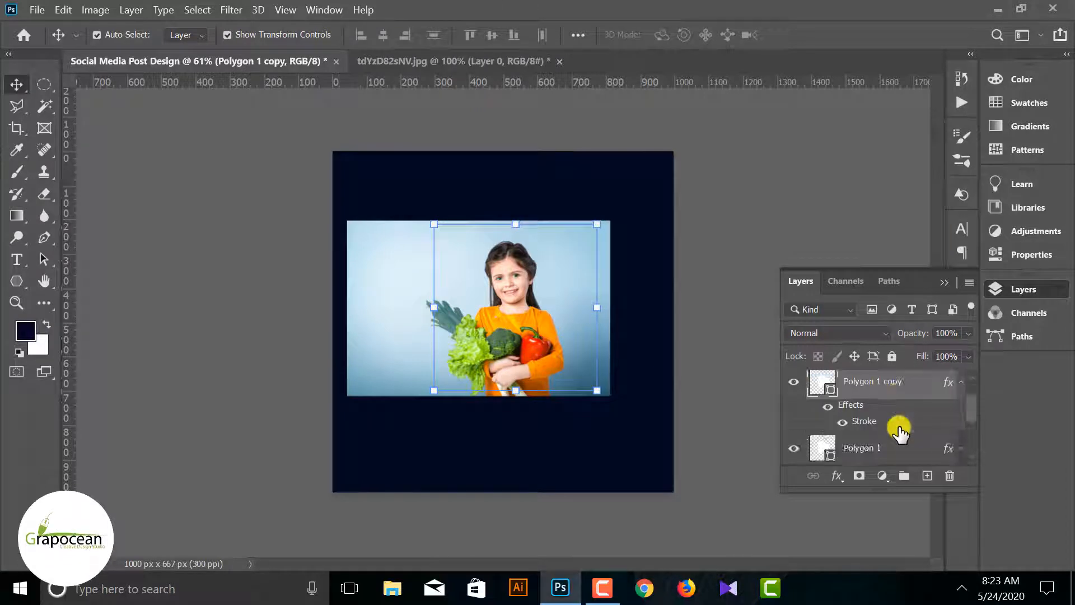
{"action": "scroll", "coordinate": [901, 431], "scroll_direction": "up", "scroll_amount": 2}
{"action": "right_click", "coordinate": [908, 390]}
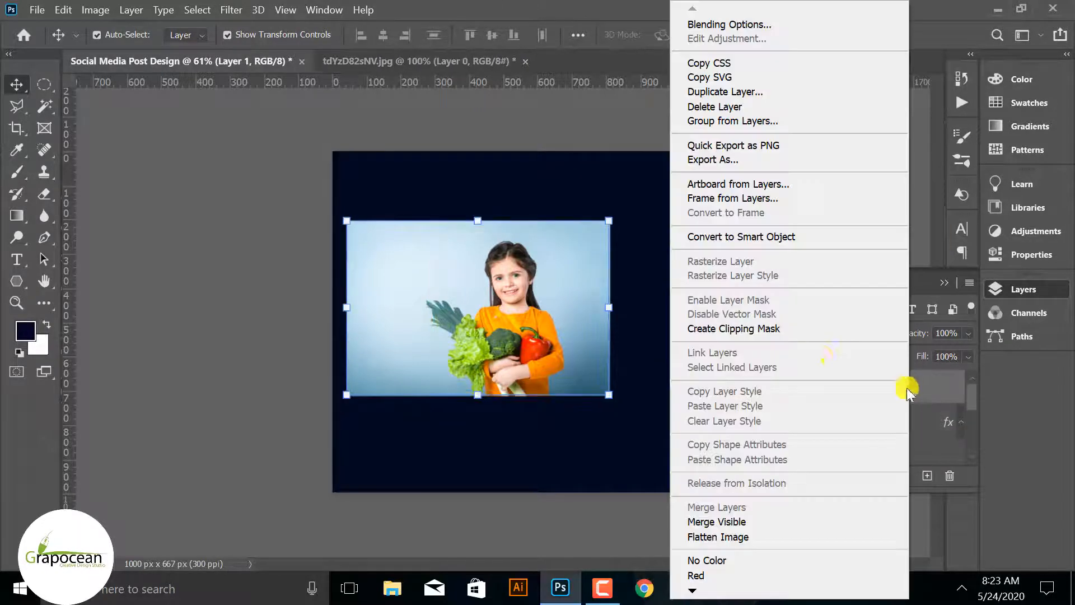
{"action": "left_click", "coordinate": [772, 329]}
Scale the original Polygon 1 triangle behind the photo to about 110% around its centre to form a wider border
{"action": "scroll", "coordinate": [864, 427], "scroll_direction": "down", "scroll_amount": 2}
{"action": "left_click", "coordinate": [873, 454]}
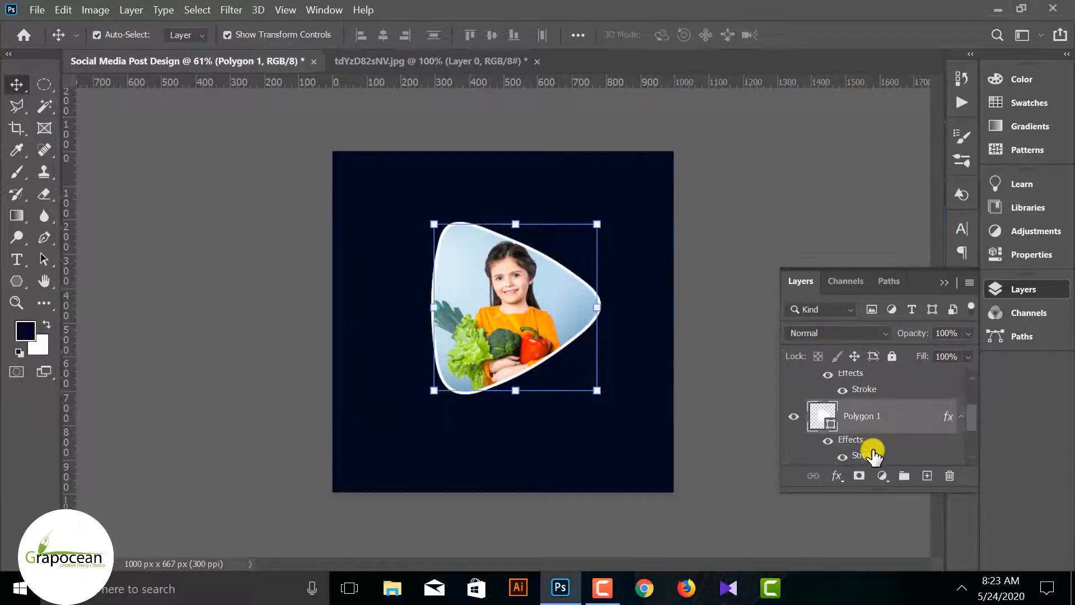
{"action": "scroll", "coordinate": [711, 433], "scroll_direction": "up", "scroll_amount": 1}
{"action": "left_click_drag", "start_coordinate": [617, 410], "coordinate": [625, 419]}
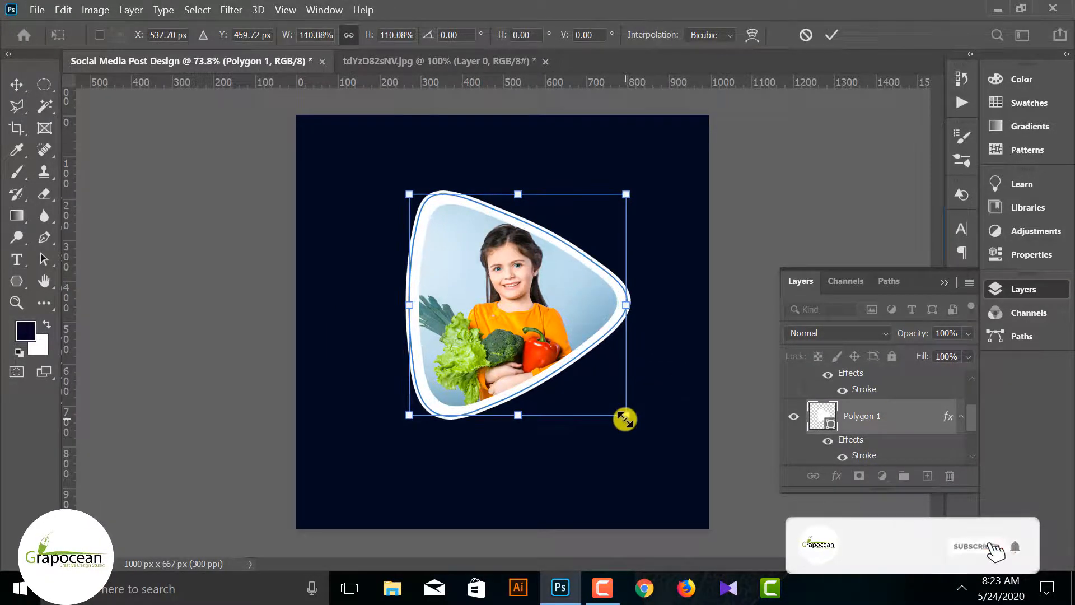
{"action": "left_click", "coordinate": [833, 30]}
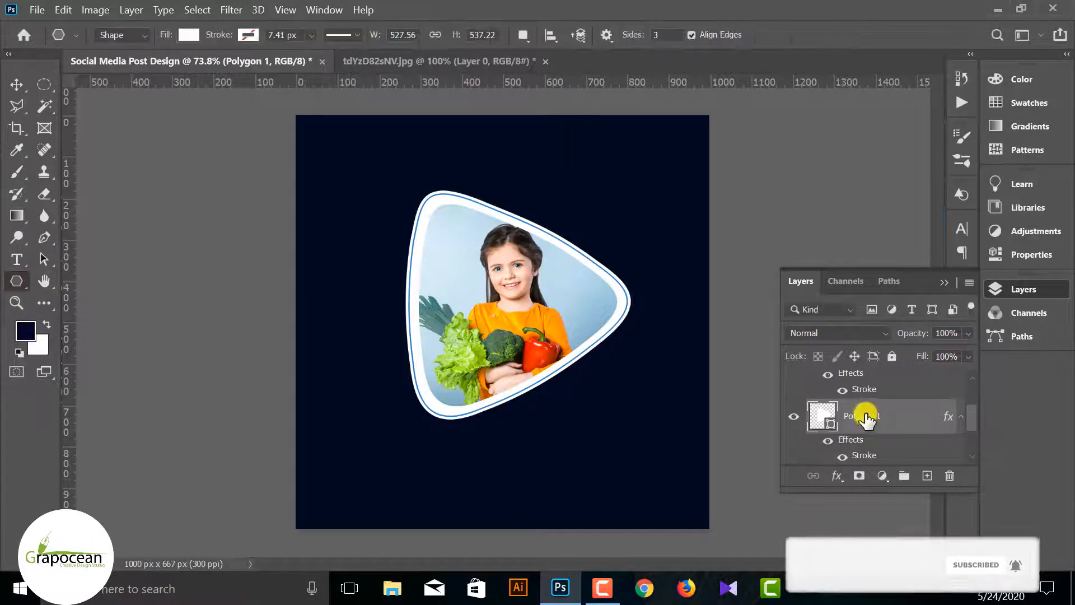
Remove the fill of the original Polygon 1 triangle behind the photo and set its white stroke to 0.81 px
{"action": "right_click", "coordinate": [16, 280]}
{"action": "left_click", "coordinate": [17, 279]}
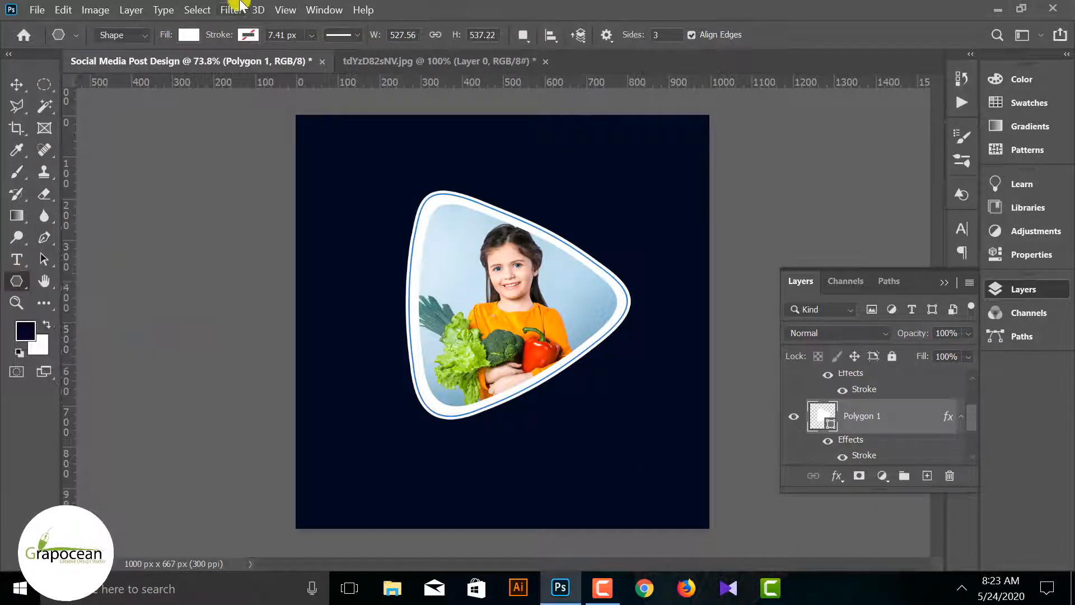
{"action": "left_click", "coordinate": [186, 36]}
{"action": "left_click", "coordinate": [92, 66]}
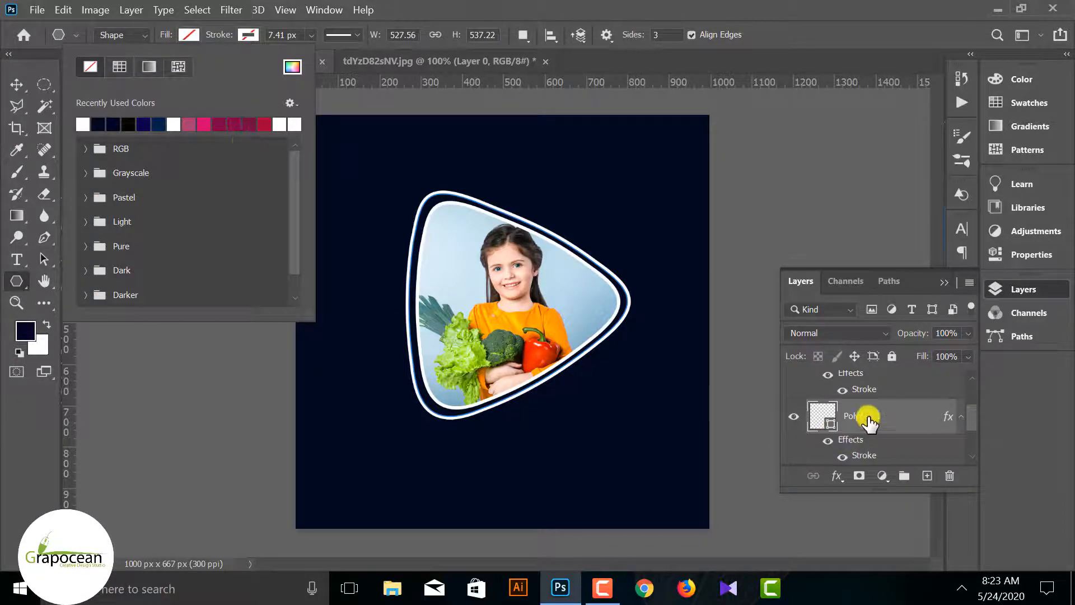
{"action": "left_click", "coordinate": [310, 34]}
{"action": "left_click_drag", "start_coordinate": [312, 53], "coordinate": [317, 52]}
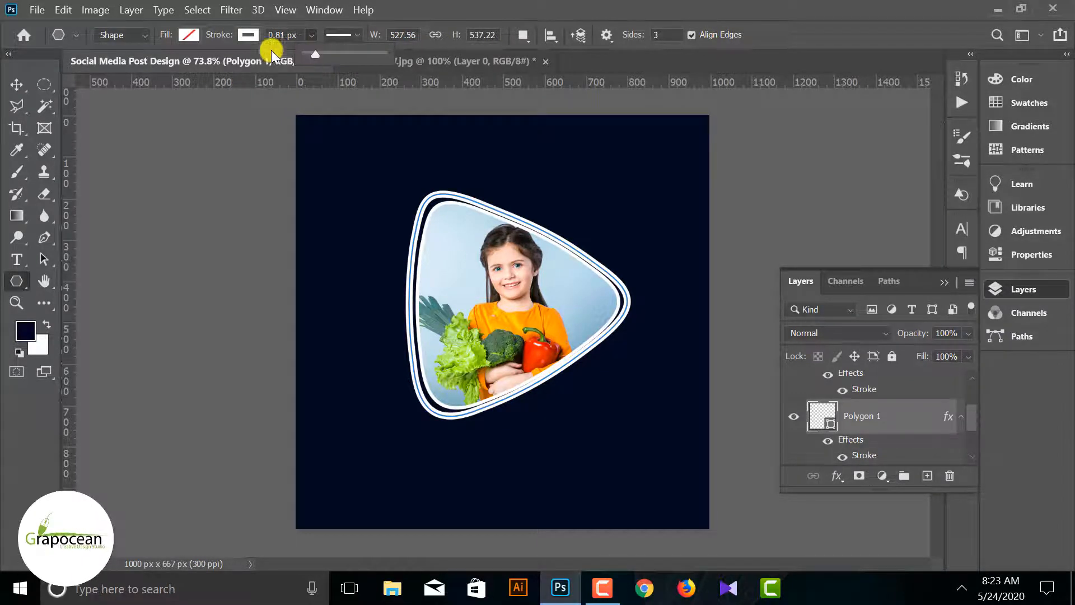
{"action": "left_click", "coordinate": [17, 84]}
{"action": "left_click", "coordinate": [136, 260]}
{"action": "left_click", "coordinate": [595, 262]}
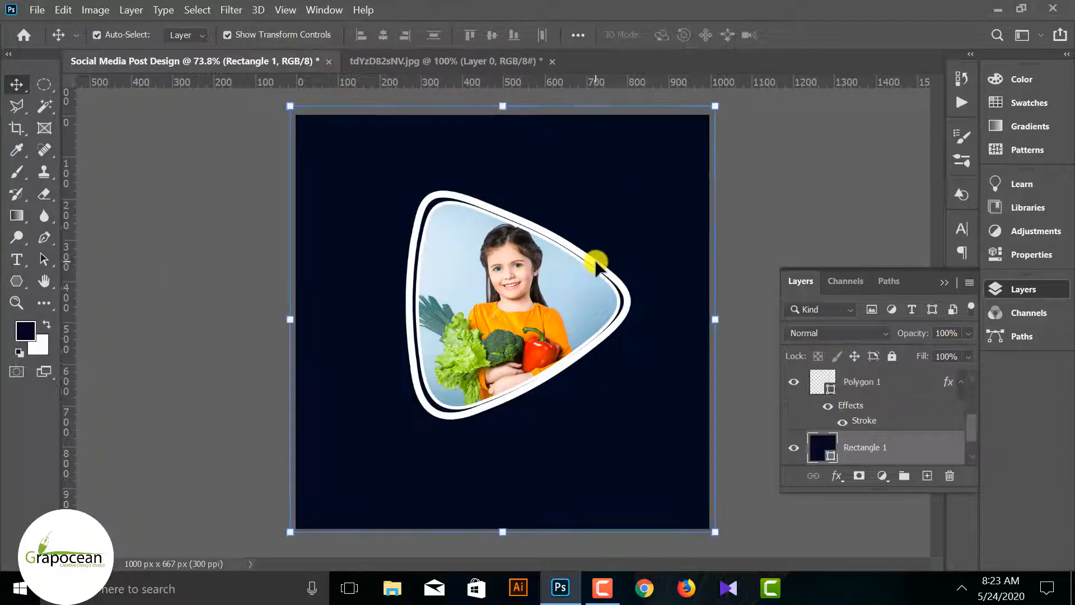
Scale the outer Polygon 1 outline to 104.83% around its centre and nudge it slightly right and up
{"action": "scroll", "coordinate": [879, 426], "scroll_direction": "down", "scroll_amount": 1}
{"action": "scroll", "coordinate": [879, 426], "scroll_direction": "up", "scroll_amount": 2}
{"action": "left_click", "coordinate": [874, 423]}
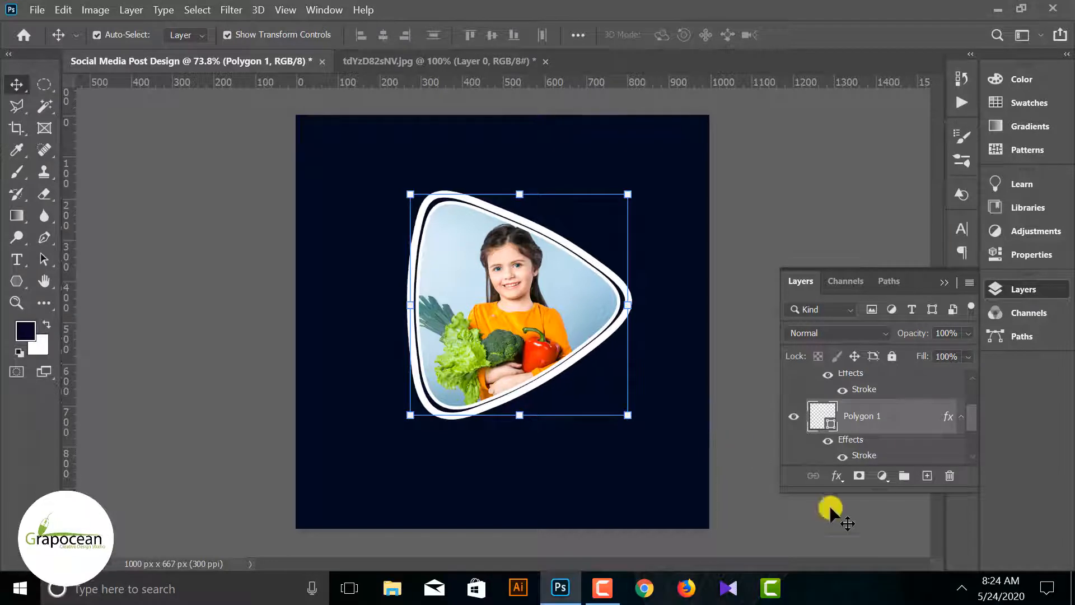
{"action": "left_click", "coordinate": [725, 489]}
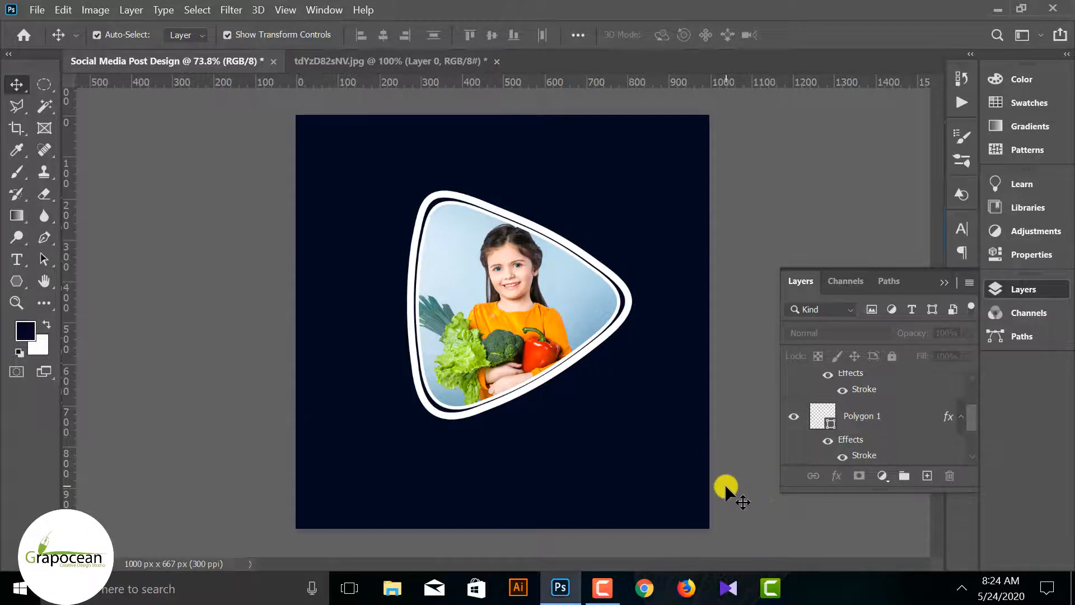
{"action": "left_click", "coordinate": [632, 309]}
{"action": "left_click", "coordinate": [885, 404]}
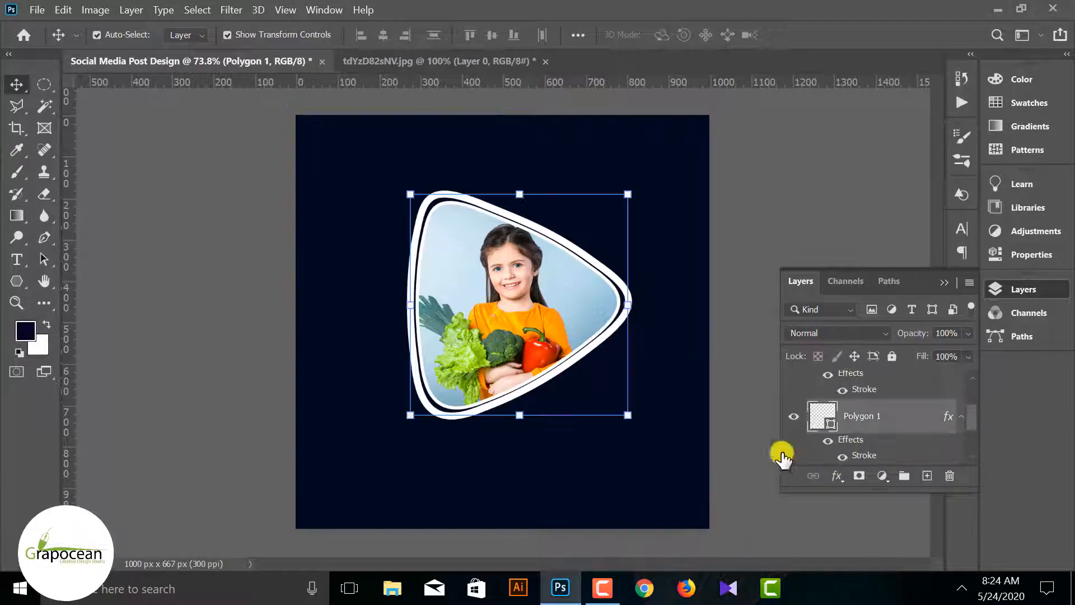
{"action": "left_click", "coordinate": [634, 422]}
{"action": "left_click_drag", "start_coordinate": [637, 425], "coordinate": [640, 425]}
{"action": "key", "text": "Right"}
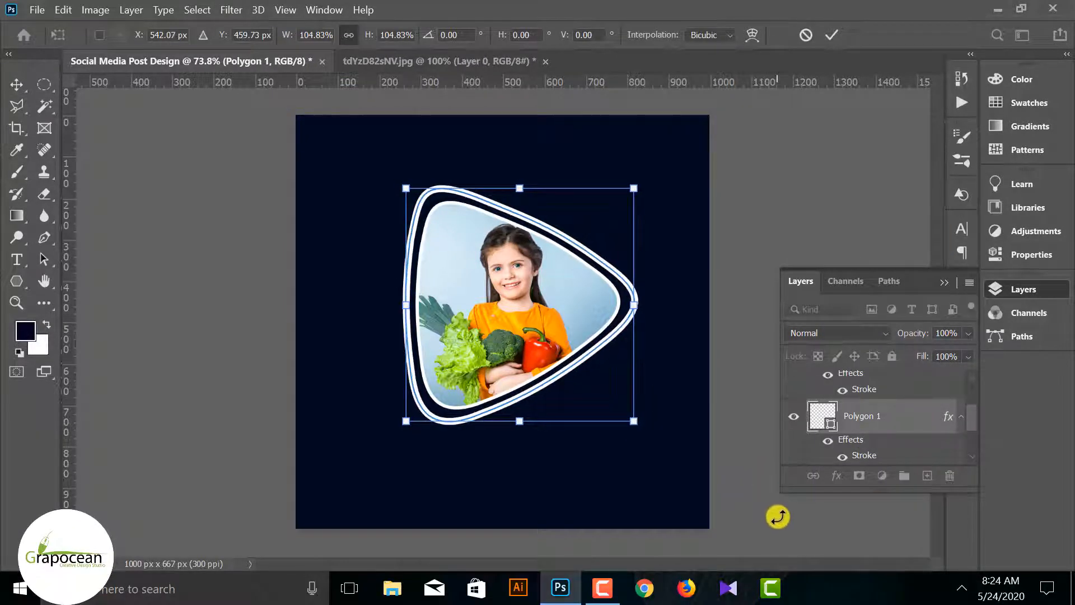
{"action": "key", "text": "Up"}
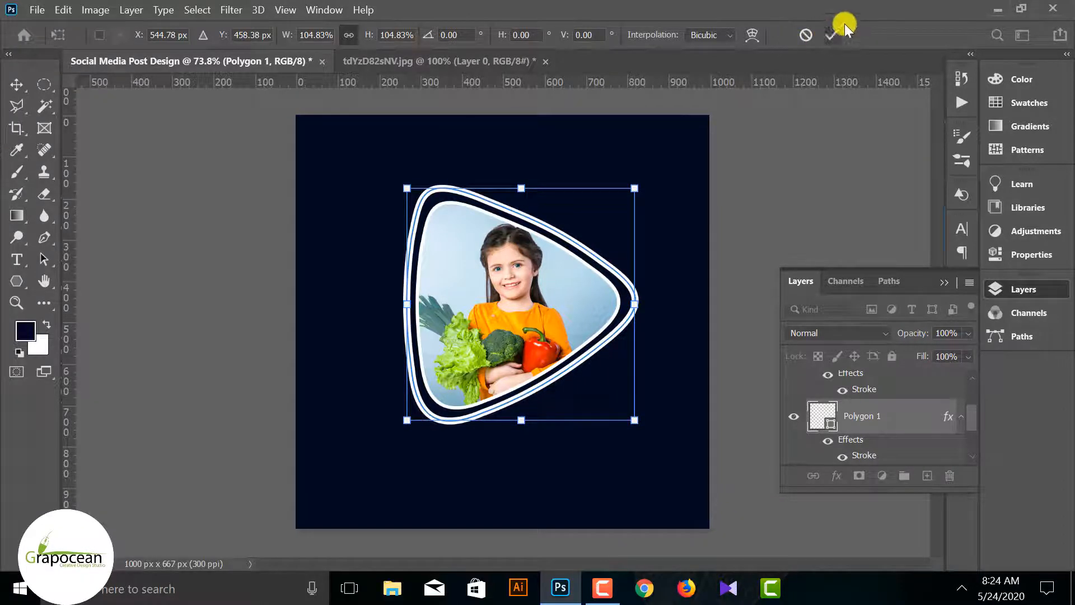
{"action": "key", "text": "Return"}
Enlarge the outer Polygon 1 outline further to about 580 × 590 px, widening the gap around the photo triangle
{"action": "scroll", "coordinate": [679, 396], "scroll_direction": "down", "scroll_amount": 2}
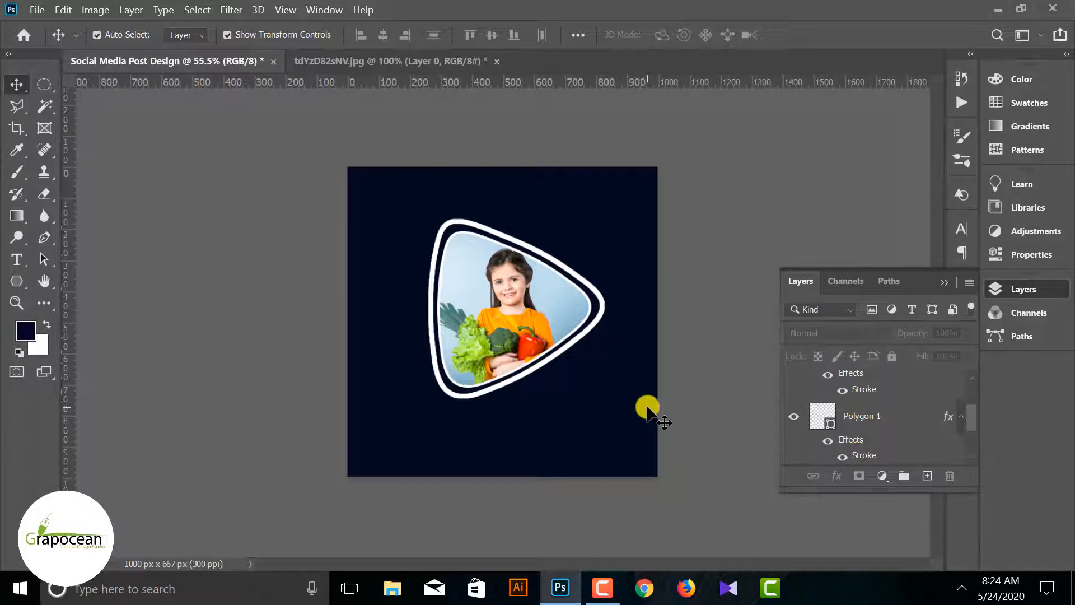
{"action": "left_click", "coordinate": [595, 329]}
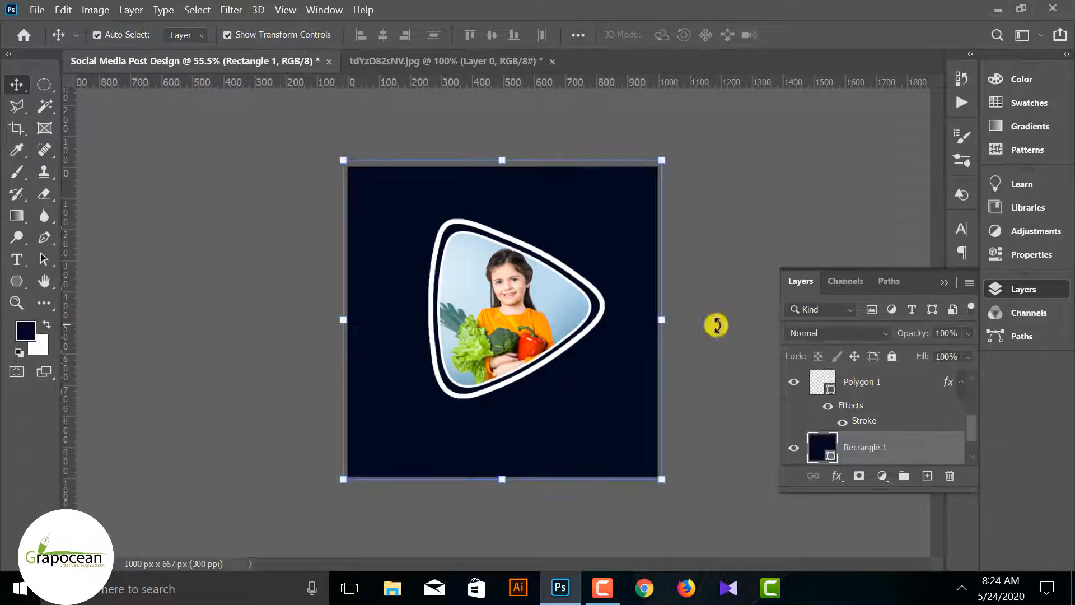
{"action": "left_click", "coordinate": [855, 387]}
{"action": "left_click_drag", "start_coordinate": [602, 396], "coordinate": [606, 400]}
{"action": "left_click", "coordinate": [829, 33]}
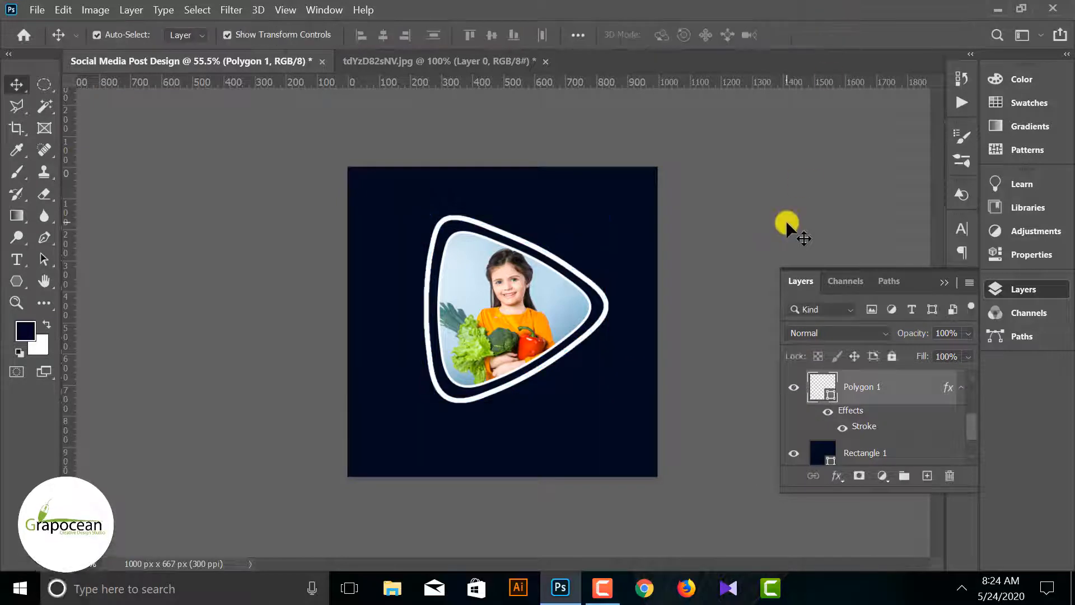
Thicken the outer Polygon 1 outline by setting its shape stroke to 10.14 px
{"action": "left_click", "coordinate": [605, 299]}
{"action": "scroll", "coordinate": [950, 414], "scroll_direction": "up", "scroll_amount": 1}
{"action": "left_click", "coordinate": [802, 419]}
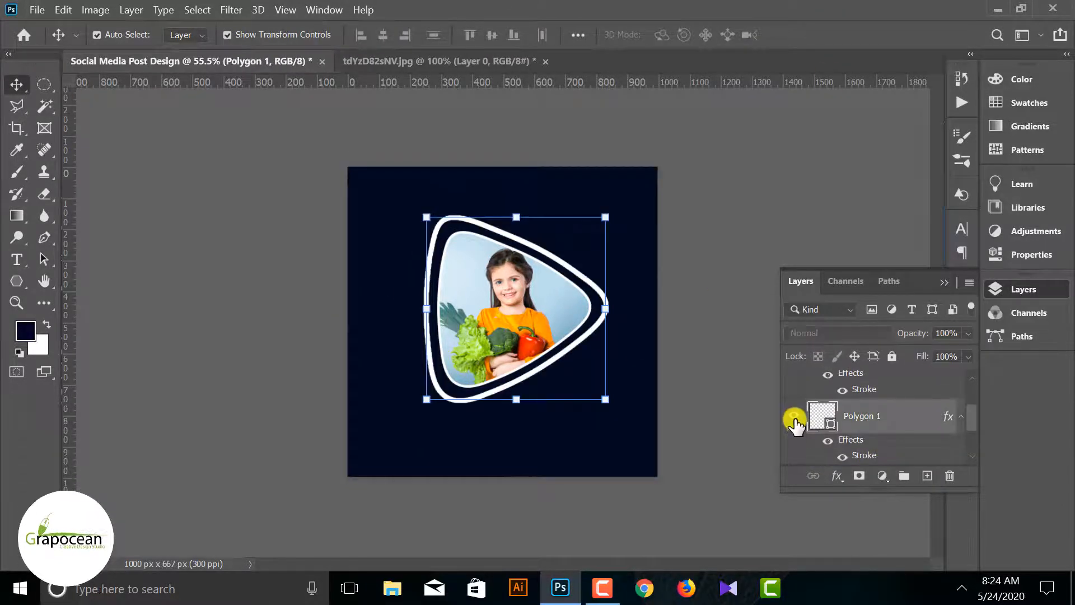
{"action": "left_click", "coordinate": [22, 275]}
{"action": "left_click", "coordinate": [275, 35]}
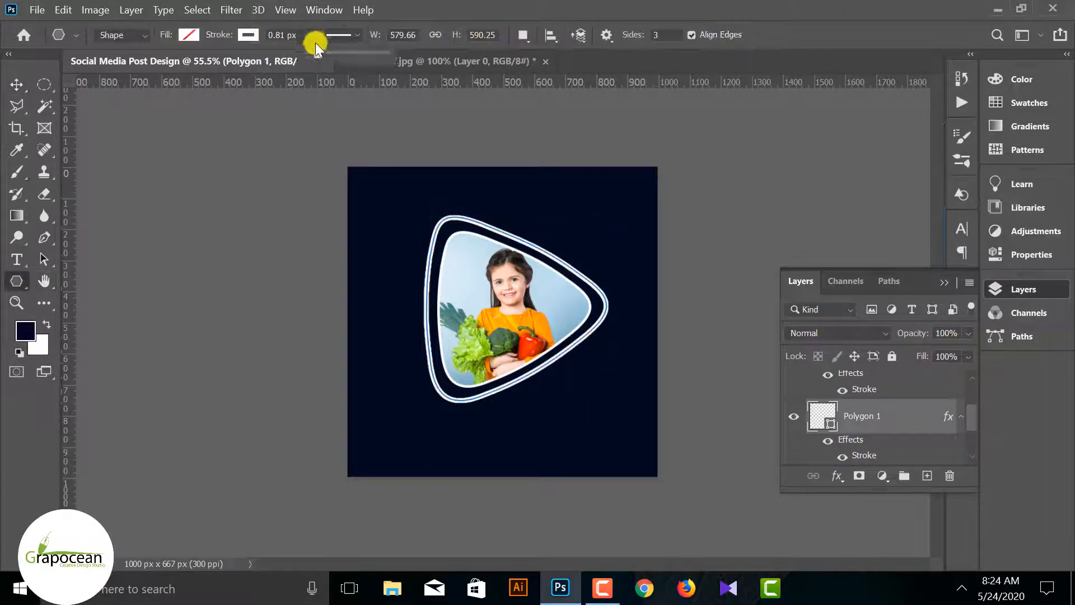
{"action": "left_click_drag", "start_coordinate": [320, 52], "coordinate": [324, 52]}
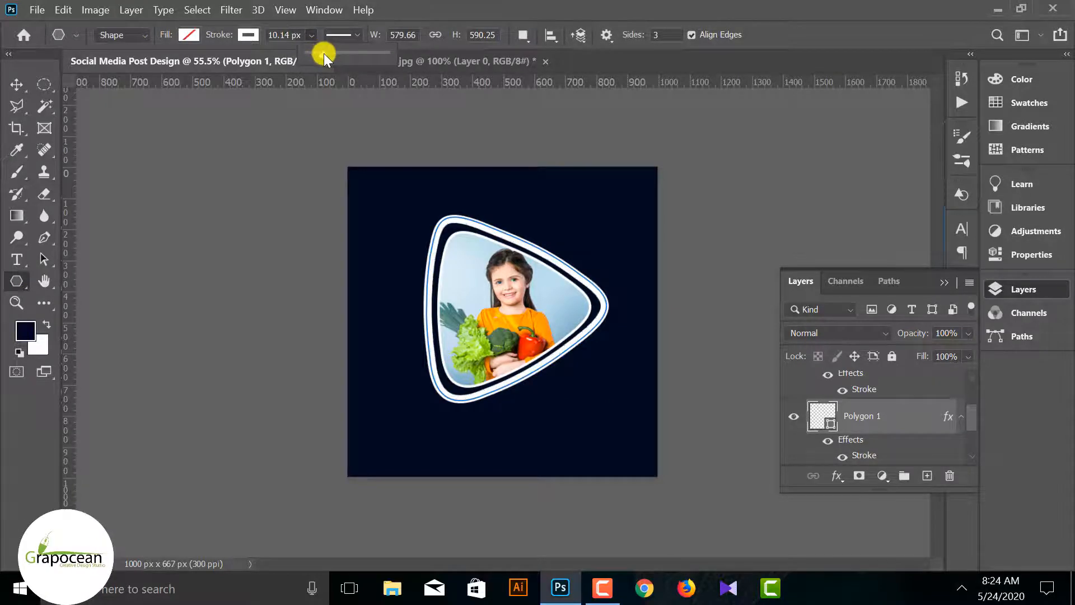
{"action": "left_click", "coordinate": [18, 84]}
{"action": "left_click", "coordinate": [107, 174]}
{"action": "left_click", "coordinate": [591, 338]}
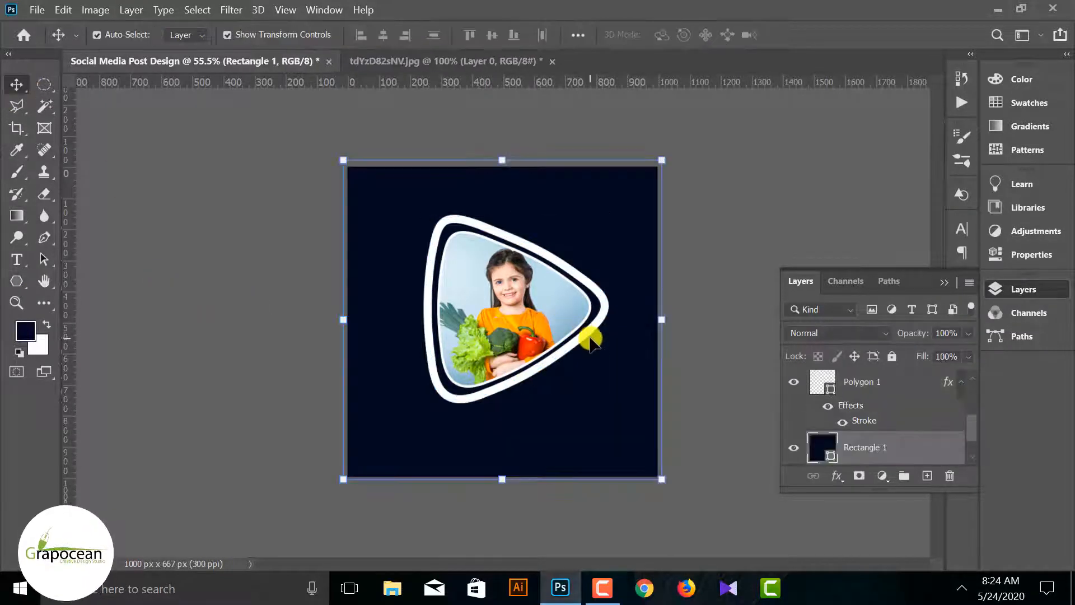
Scale the outer Polygon 1 outline to 101.84% and nudge it upward to even out its gap around the photo
{"action": "left_click", "coordinate": [591, 330]}
{"action": "left_click_drag", "start_coordinate": [612, 405], "coordinate": [620, 408]}
{"action": "key", "text": "Up"}
{"action": "key", "text": "Up"}
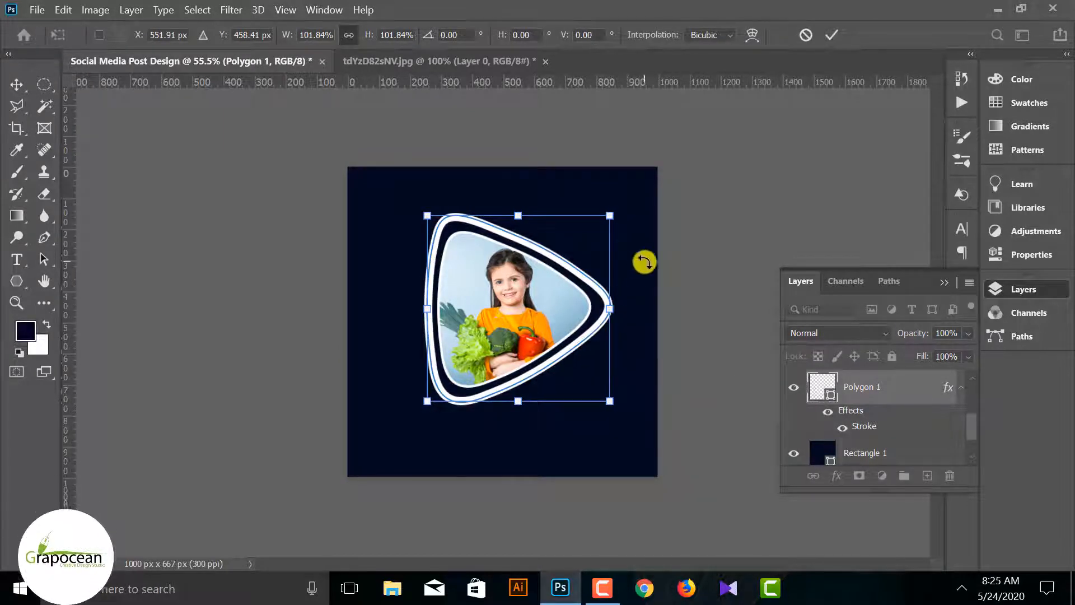
{"action": "left_click", "coordinate": [832, 34]}
{"action": "left_click", "coordinate": [620, 305]}
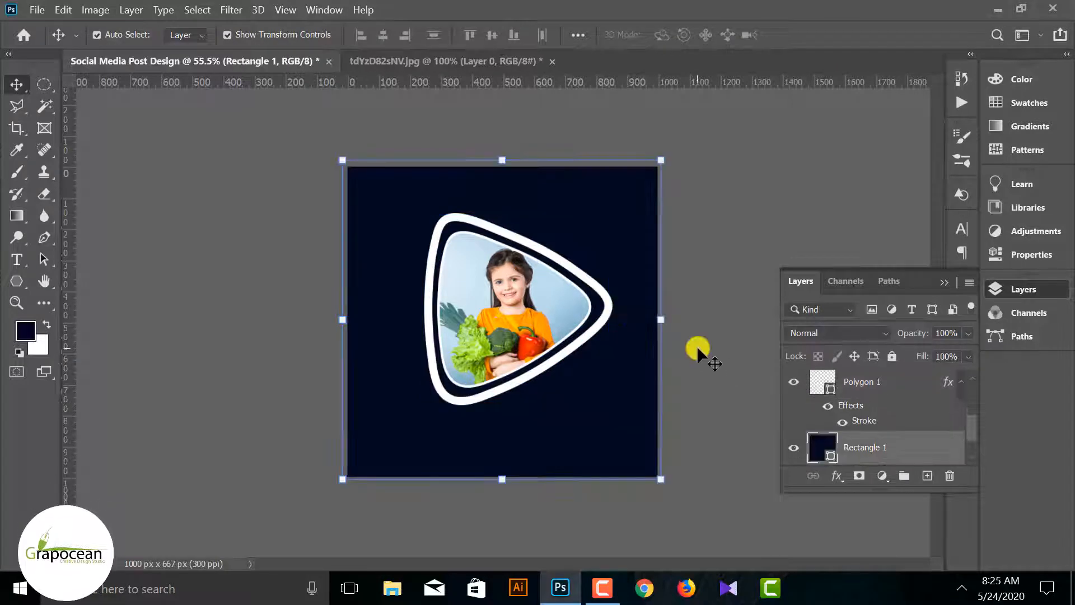
{"action": "left_click", "coordinate": [852, 394]}
{"action": "left_click", "coordinate": [717, 446]}
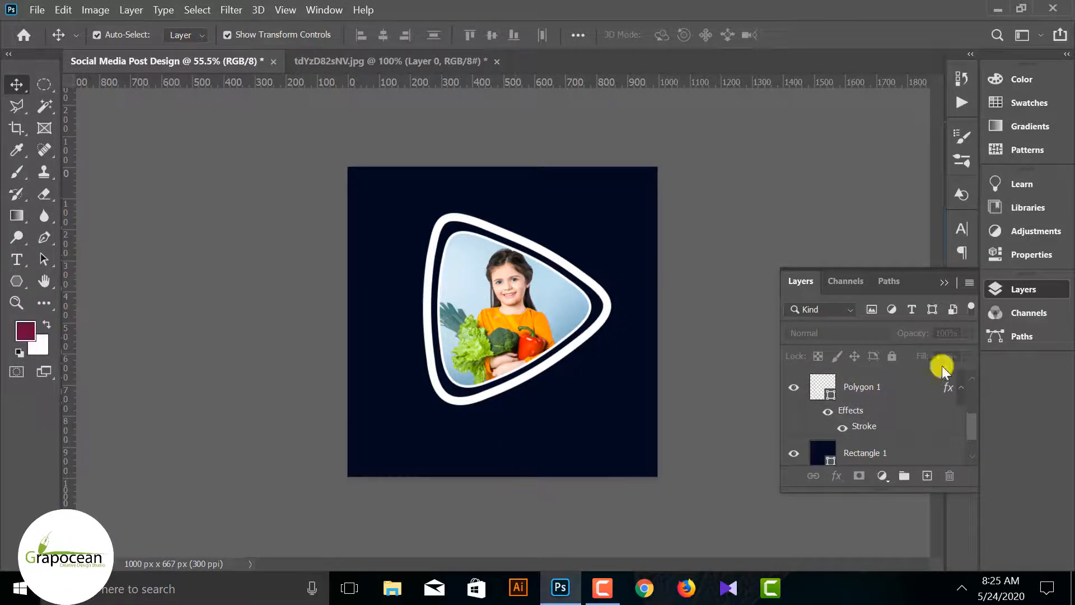
{"action": "left_click", "coordinate": [800, 386]}
{"action": "right_click", "coordinate": [904, 391]}
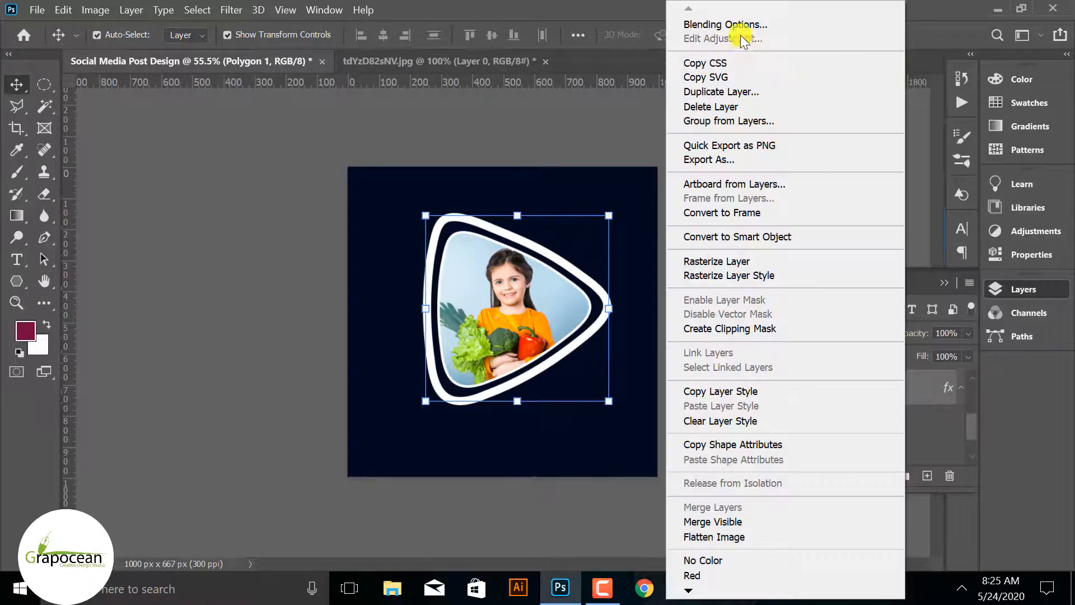
{"action": "left_click", "coordinate": [745, 23]}
{"action": "left_click", "coordinate": [921, 223]}
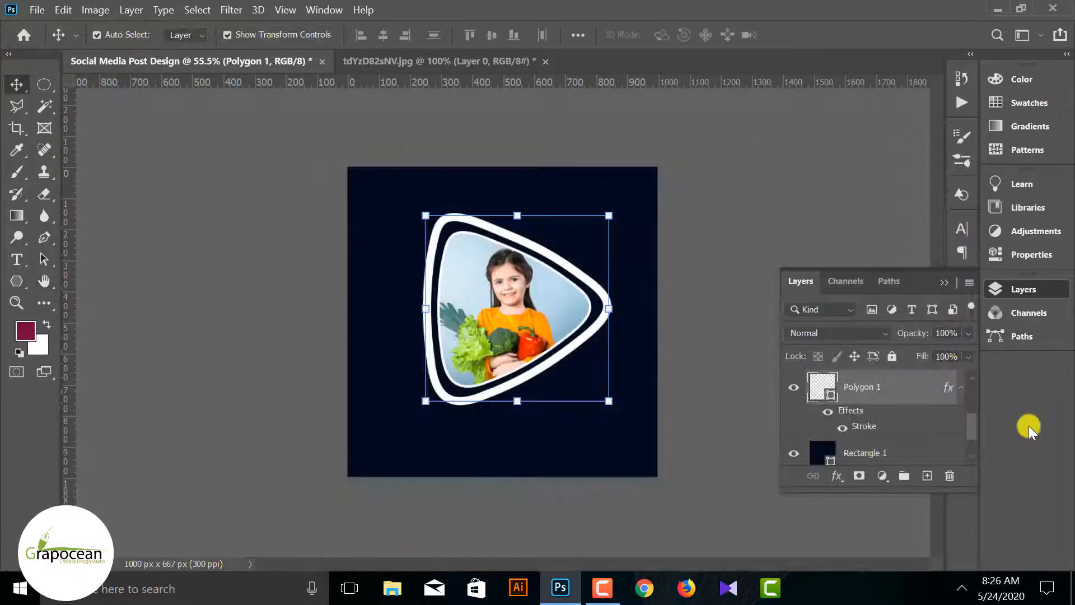
Rasterize the layer style of the outer Polygon 1 outline and check the layer by toggling its visibility
{"action": "right_click", "coordinate": [915, 399]}
{"action": "left_click", "coordinate": [754, 276]}
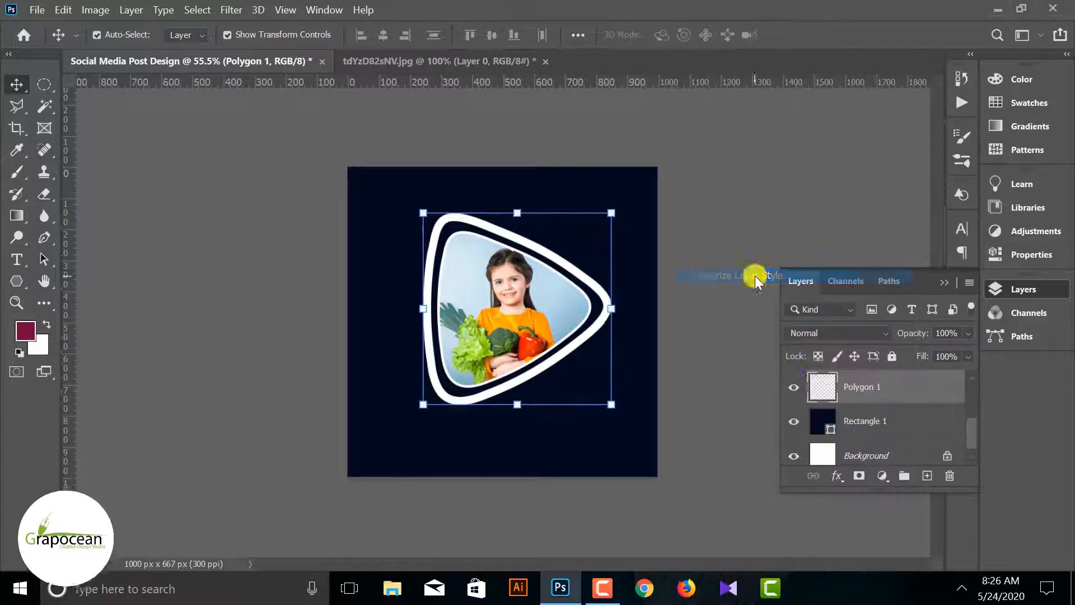
{"action": "left_click", "coordinate": [794, 387]}
{"action": "left_click", "coordinate": [794, 387]}
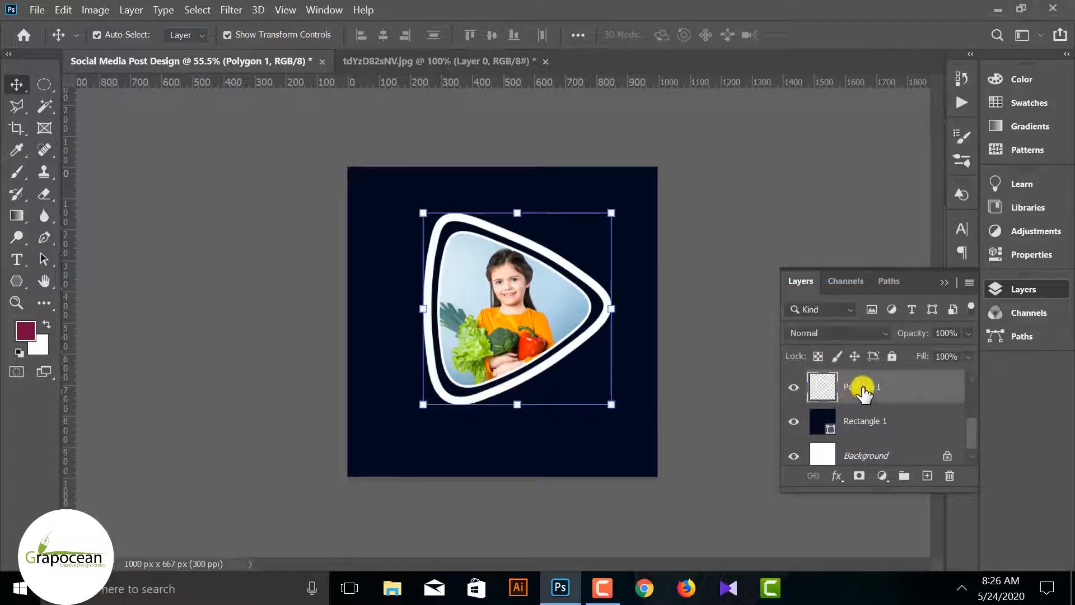
Add a Color Overlay to the outer Polygon 1 outline in orange-red ff4105, sampled from the red pepper in the photo
{"action": "right_click", "coordinate": [876, 392]}
{"action": "left_click", "coordinate": [772, 26]}
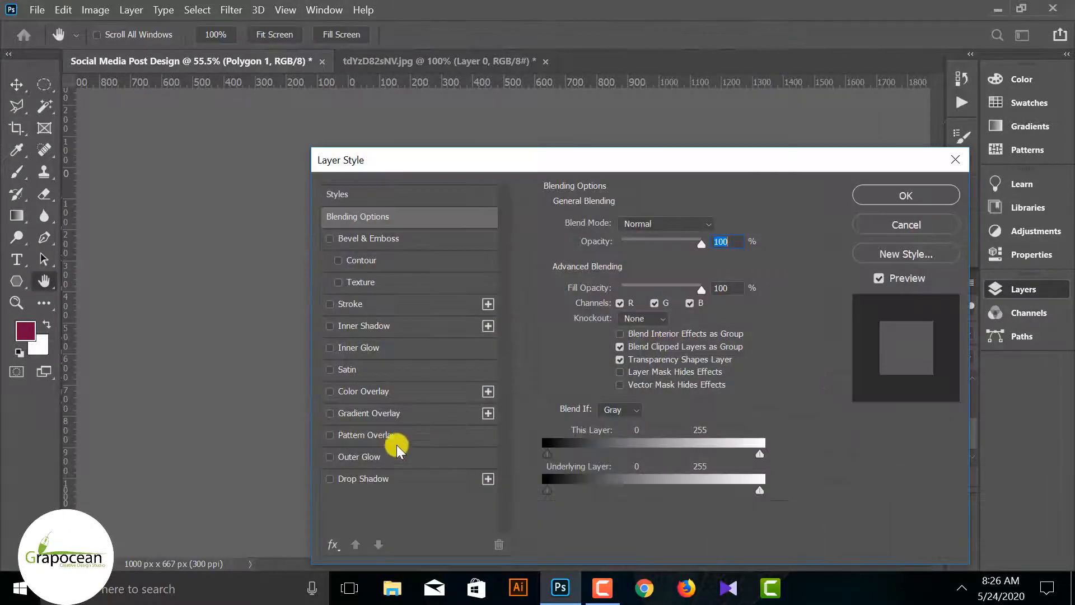
{"action": "left_click", "coordinate": [381, 398]}
{"action": "left_click_drag", "start_coordinate": [677, 160], "coordinate": [561, 481]}
{"action": "left_click", "coordinate": [600, 547]}
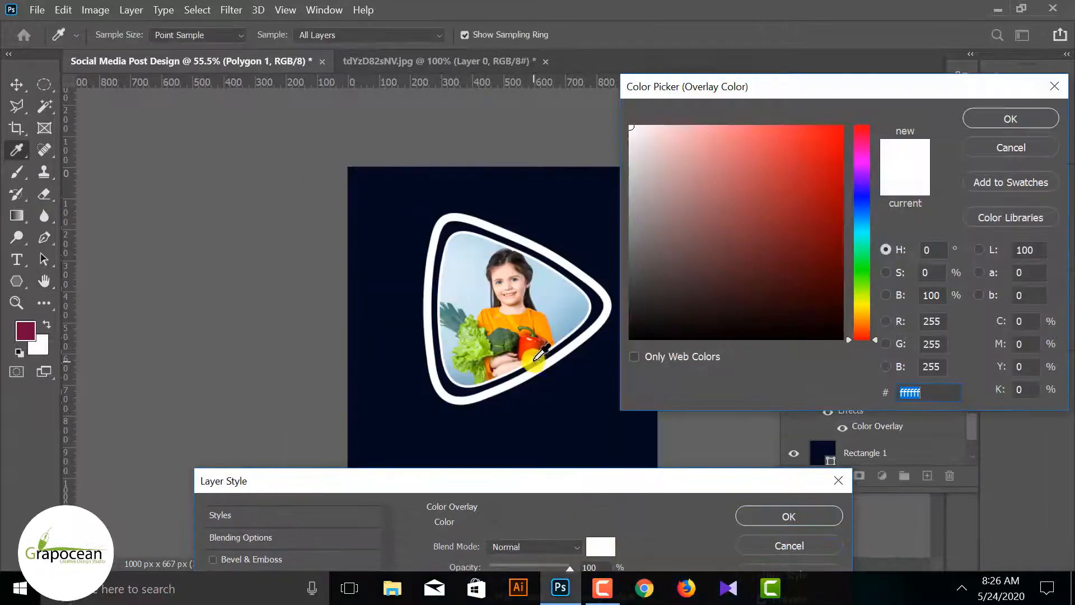
{"action": "left_click", "coordinate": [531, 347]}
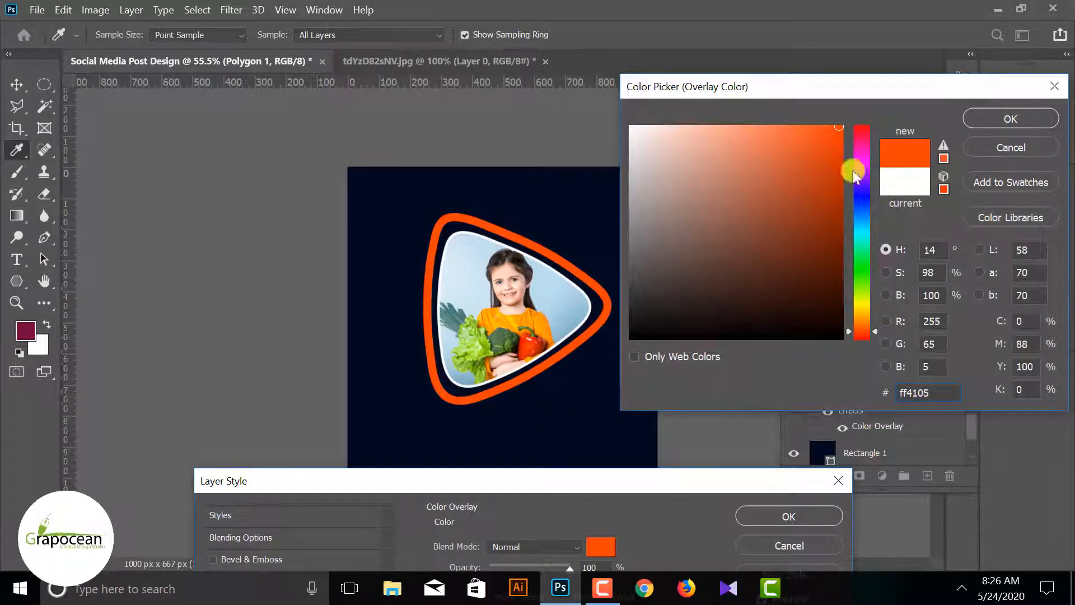
{"action": "left_click", "coordinate": [1011, 119]}
{"action": "left_click", "coordinate": [787, 515]}
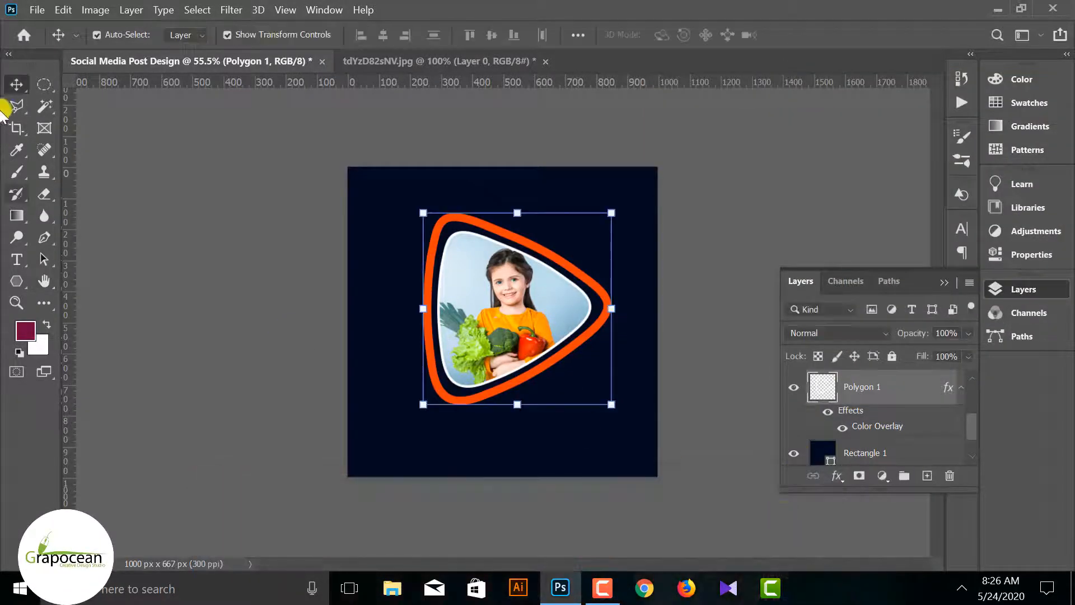
{"action": "left_click", "coordinate": [164, 328]}
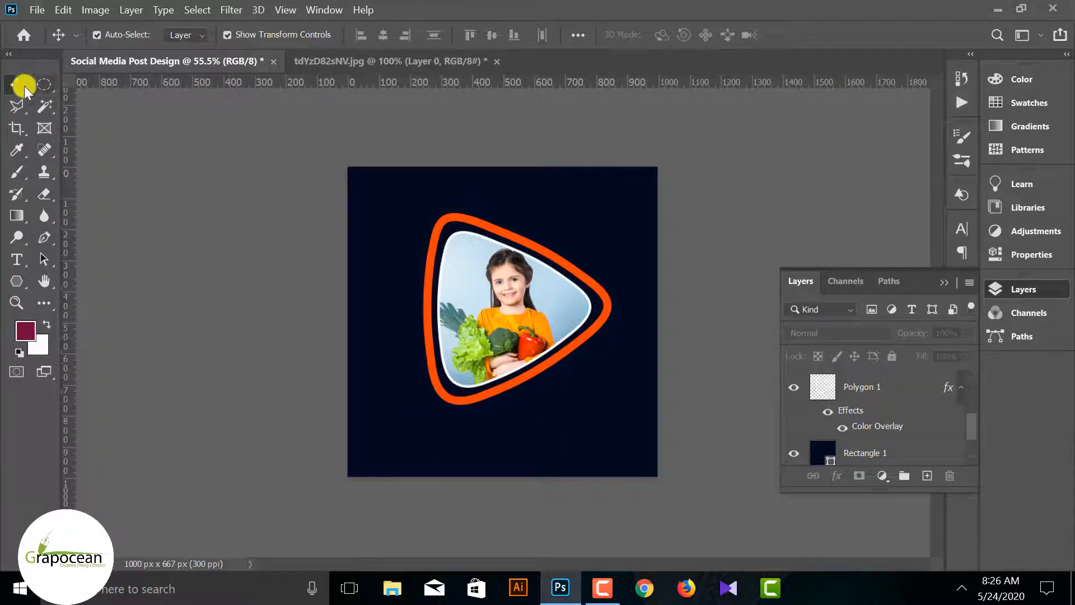
Add a layer mask to the orange outline and fade its pointed right corner with a soft 800 px black brush
{"action": "left_click", "coordinate": [578, 342]}
{"action": "left_click", "coordinate": [860, 475]}
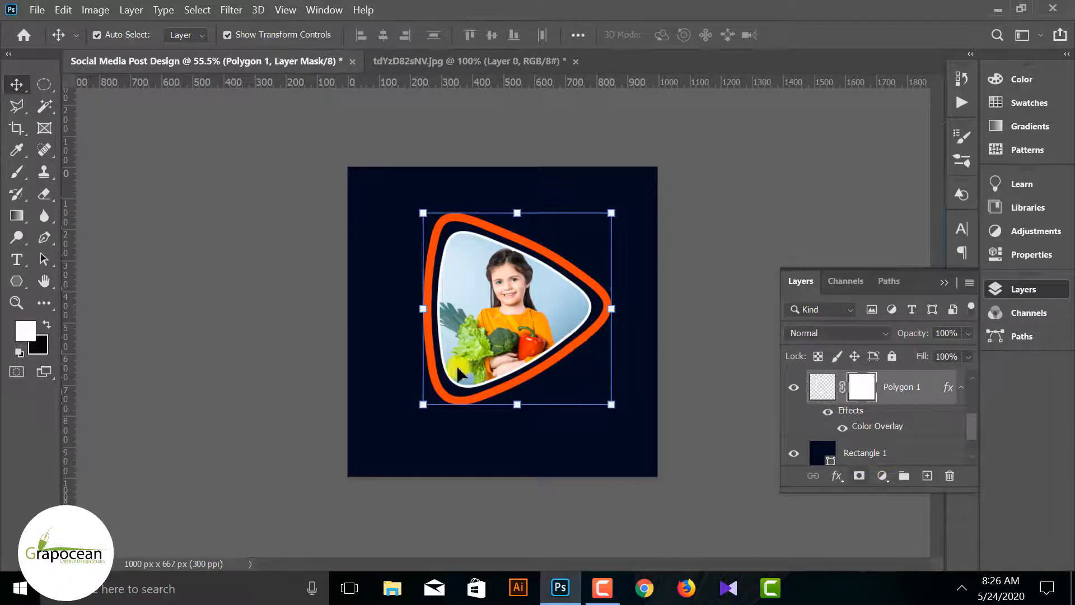
{"action": "right_click", "coordinate": [14, 172]}
{"action": "left_click", "coordinate": [84, 168]}
{"action": "left_click", "coordinate": [46, 324]}
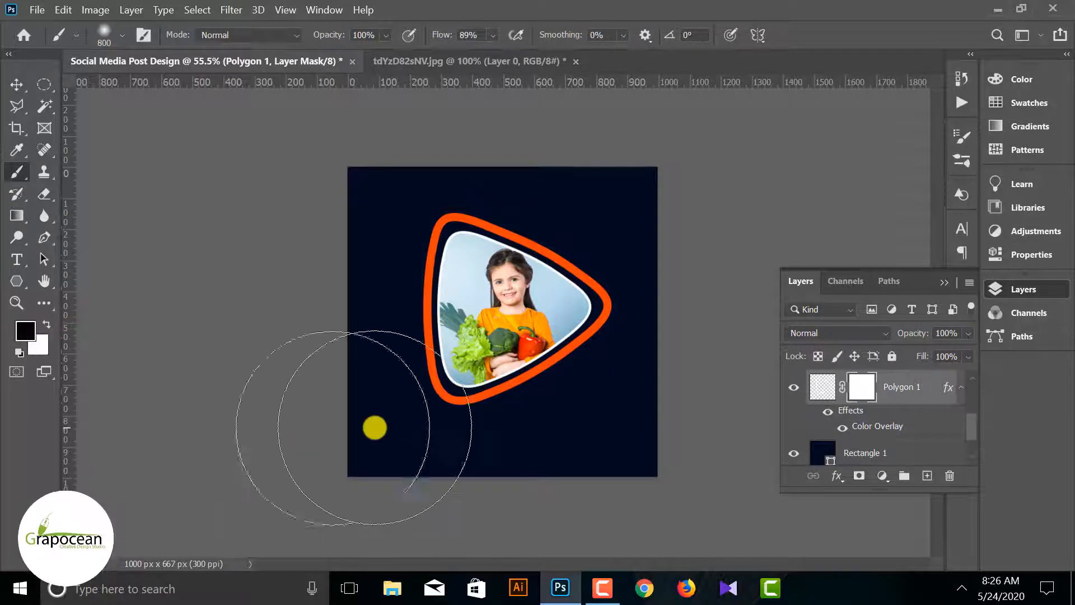
{"action": "left_click_drag", "start_coordinate": [591, 252], "coordinate": [589, 336]}
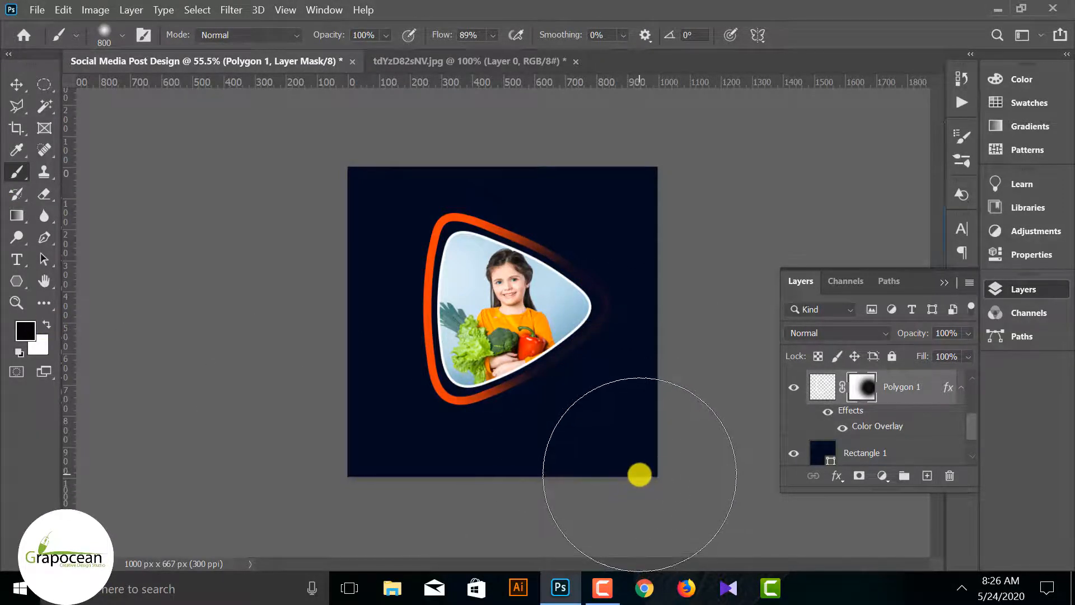
Reduce the soft black brush to 300 px and fade the middle of the orange outline's left side on the mask
{"action": "key", "text": "bracketleft"}
{"action": "key", "text": "bracketleft"}
{"action": "key", "text": "bracketleft"}
{"action": "key", "text": "bracketleft"}
{"action": "key", "text": "bracketleft"}
{"action": "key", "text": "bracketleft"}
{"action": "key", "text": "bracketleft"}
{"action": "key", "text": "bracketleft"}
{"action": "key", "text": "bracketleft"}
{"action": "key", "text": "bracketleft"}
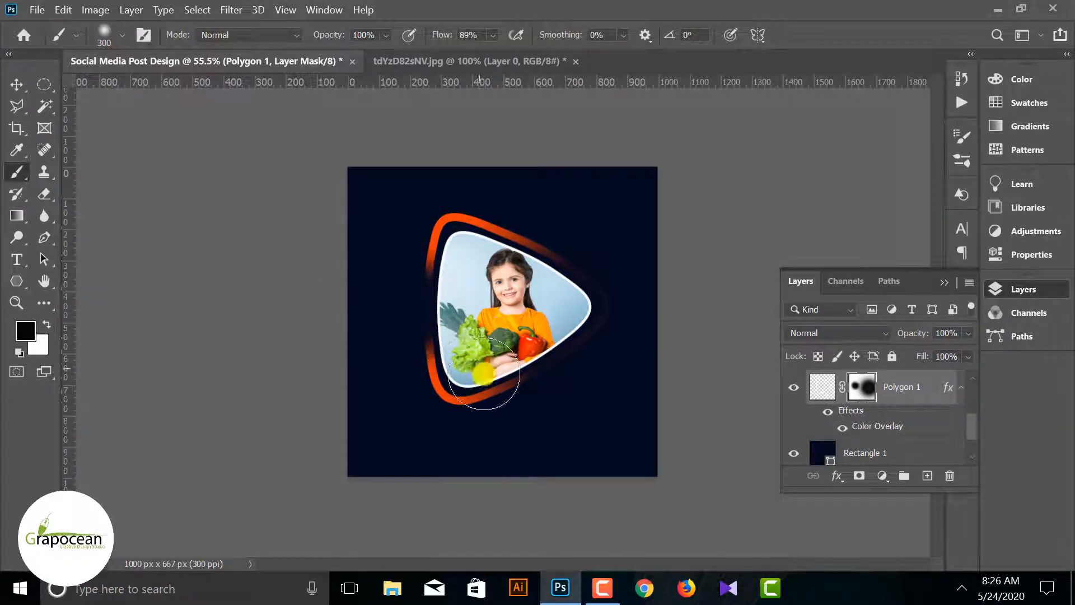
{"action": "right_click", "coordinate": [429, 306], "text": "alt"}
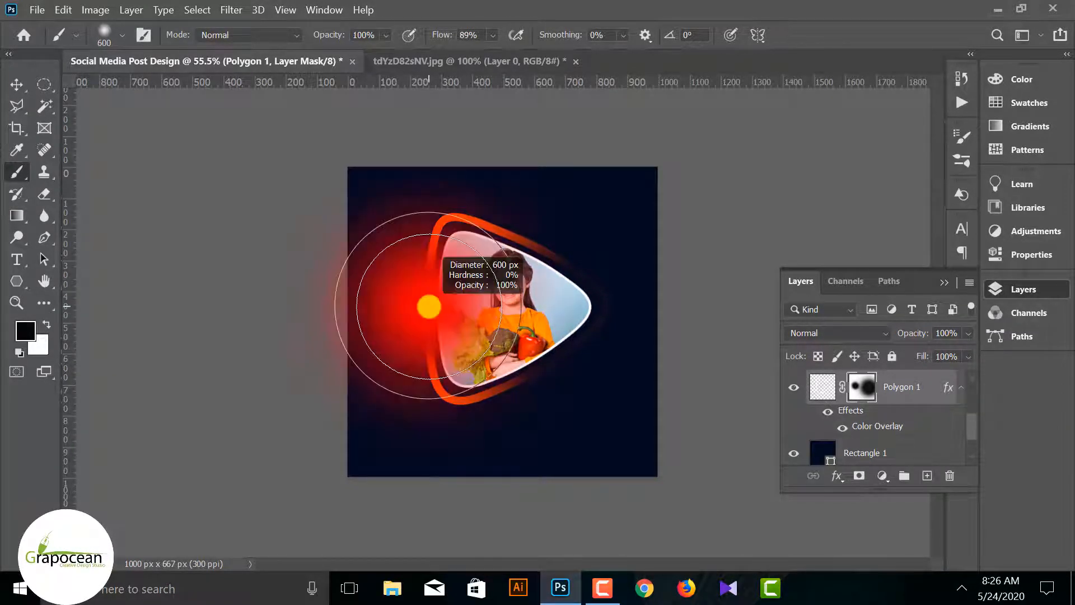
{"action": "key", "text": "bracketleft"}
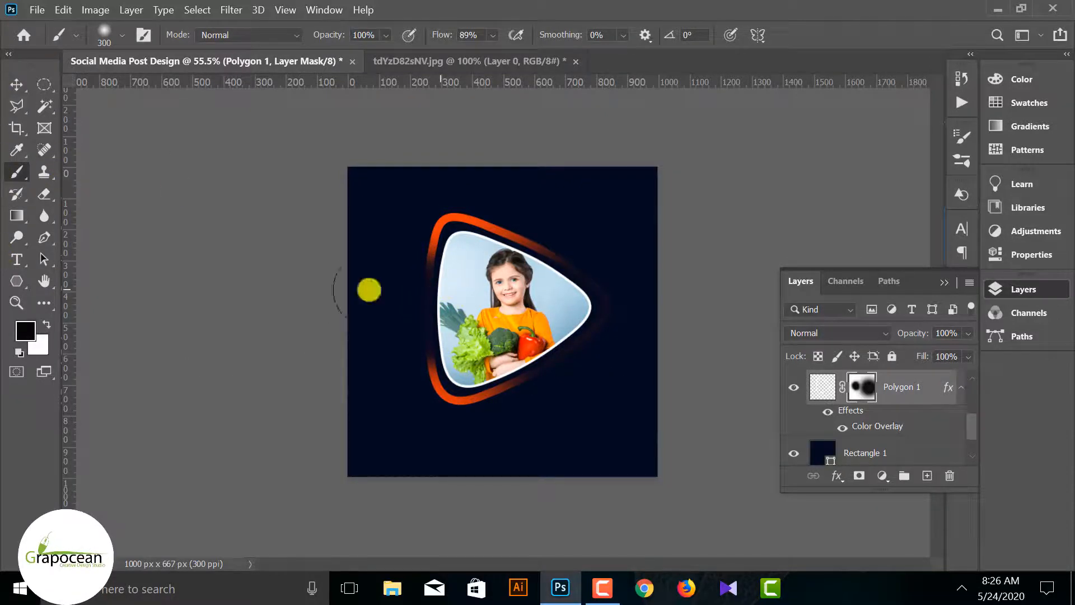
{"action": "left_click", "coordinate": [16, 85]}
{"action": "left_click", "coordinate": [869, 448]}
{"action": "scroll", "coordinate": [872, 443], "scroll_direction": "down", "scroll_amount": 3}
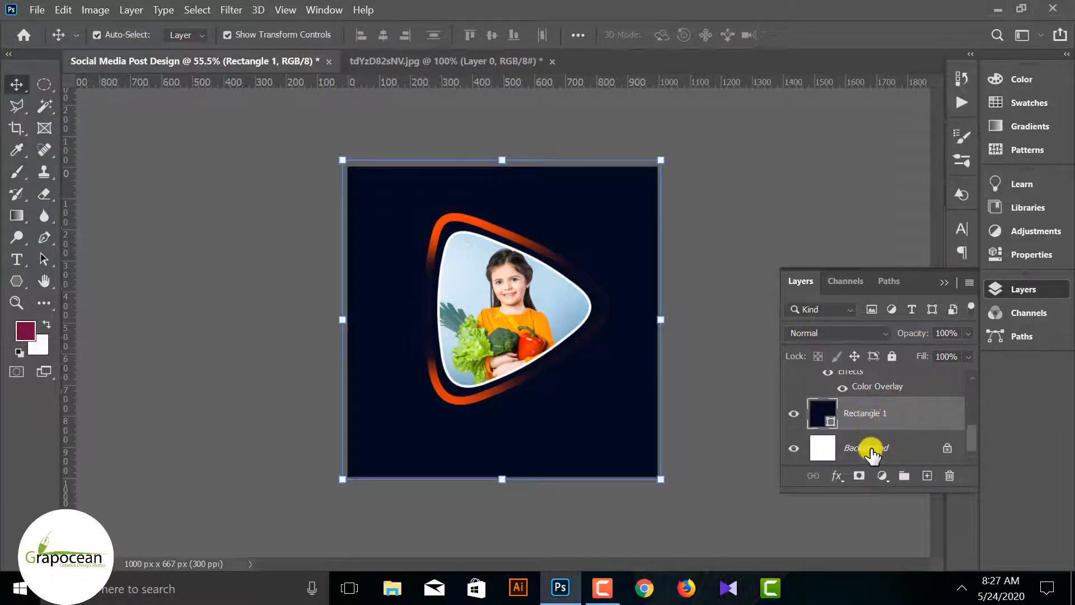
{"action": "left_click", "coordinate": [908, 429]}
{"action": "left_click_drag", "start_coordinate": [907, 426], "coordinate": [928, 475]}
{"action": "left_click", "coordinate": [888, 381]}
{"action": "right_click", "coordinate": [890, 381]}
{"action": "left_click", "coordinate": [738, 327]}
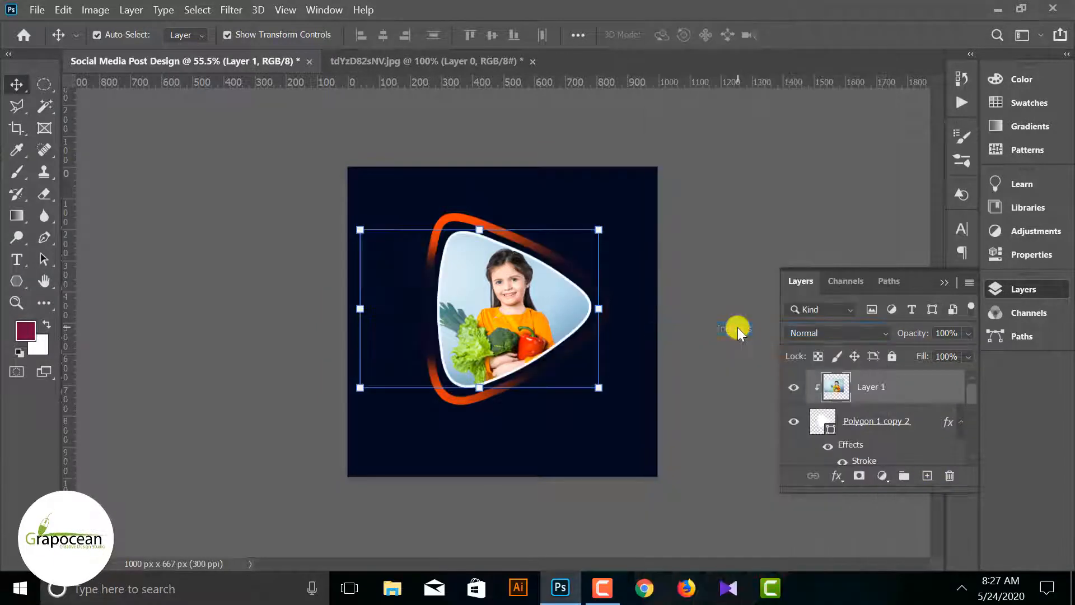
Give the Polygon 1 copy shape no fill and an orange stroke from the recently used colors
{"action": "scroll", "coordinate": [881, 434], "scroll_direction": "down", "scroll_amount": 1}
{"action": "left_click", "coordinate": [877, 448]}
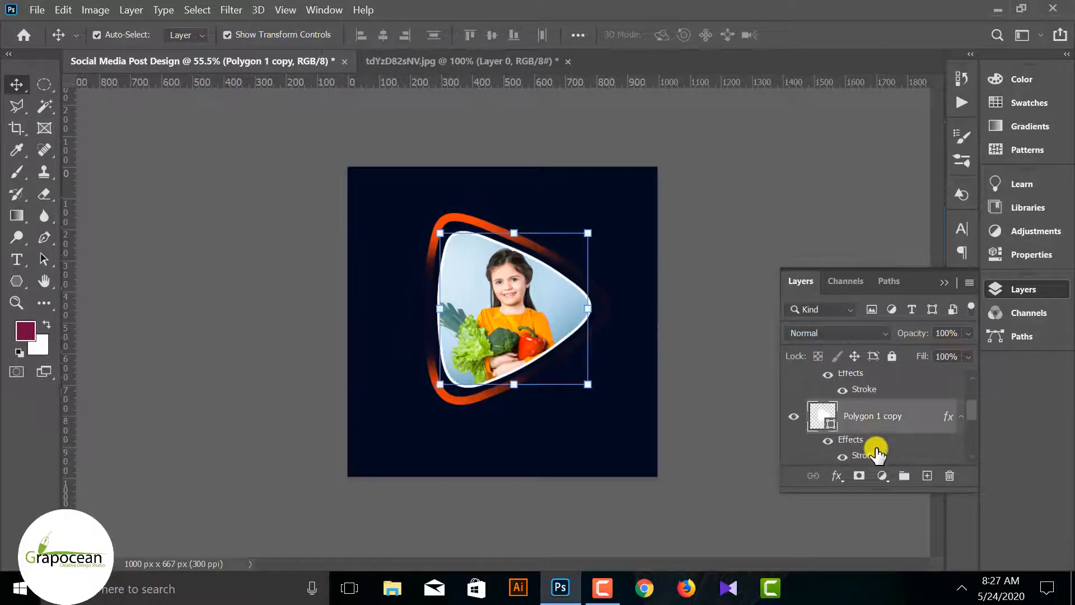
{"action": "left_click", "coordinate": [23, 274]}
{"action": "left_click", "coordinate": [189, 35]}
{"action": "left_click", "coordinate": [93, 67]}
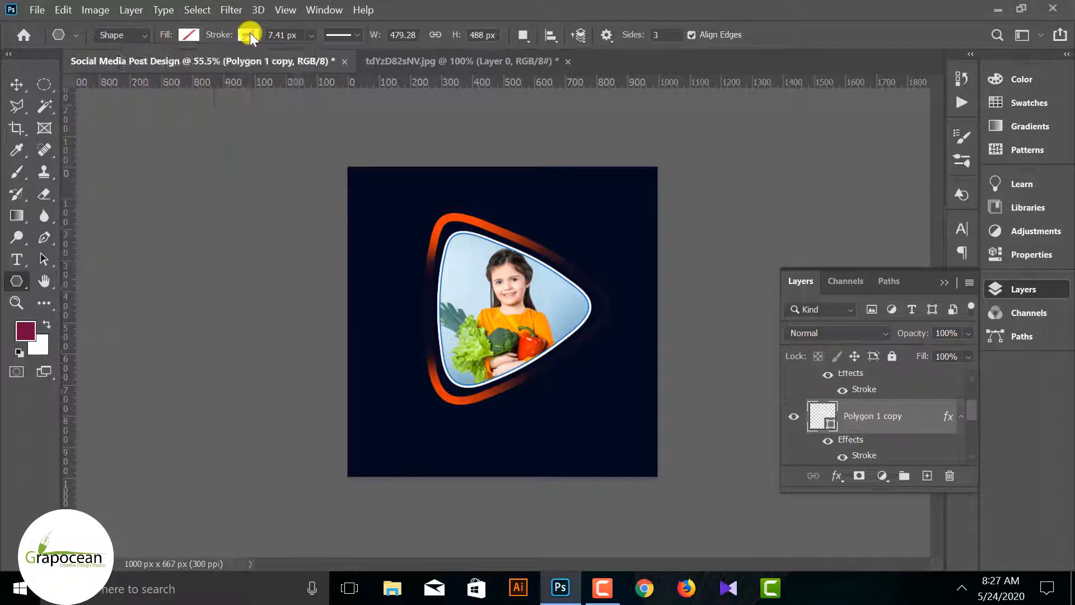
{"action": "left_click", "coordinate": [248, 35]}
{"action": "left_click", "coordinate": [172, 124]}
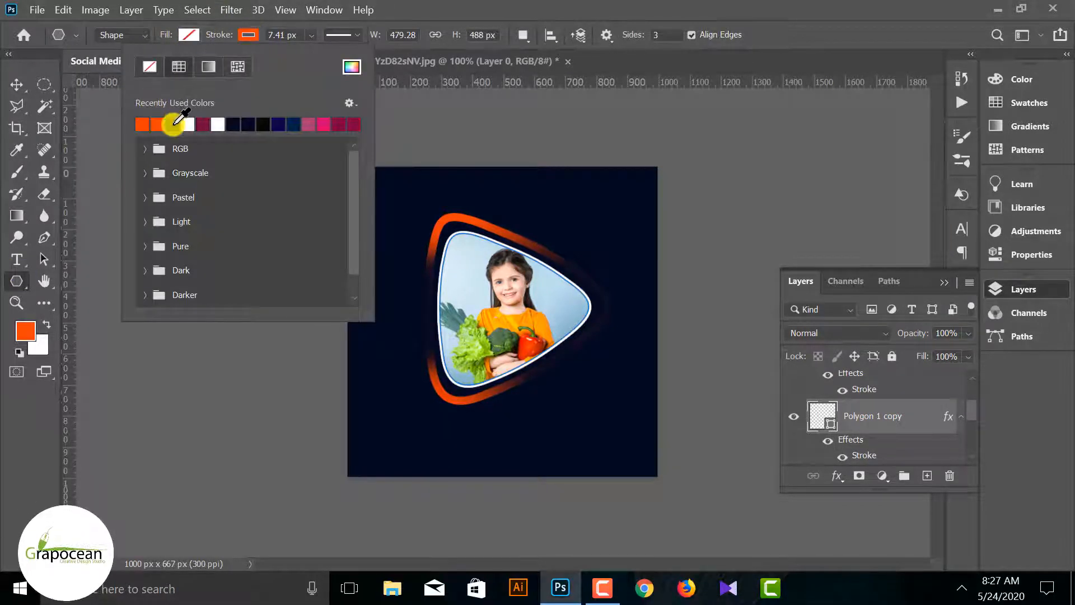
{"action": "left_click", "coordinate": [13, 87]}
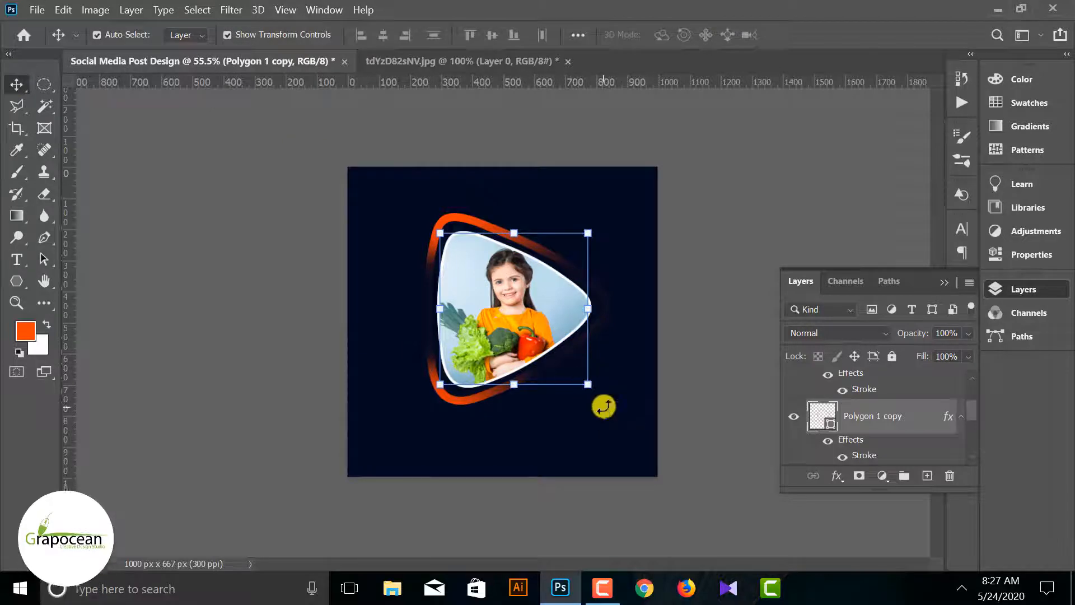
Enlarge the Polygon 1 copy outline proportionally to about 518 × 528 px around the photo triangle
{"action": "scroll", "coordinate": [604, 406], "scroll_direction": "up", "scroll_amount": 3}
{"action": "left_click_drag", "start_coordinate": [620, 406], "coordinate": [629, 414]}
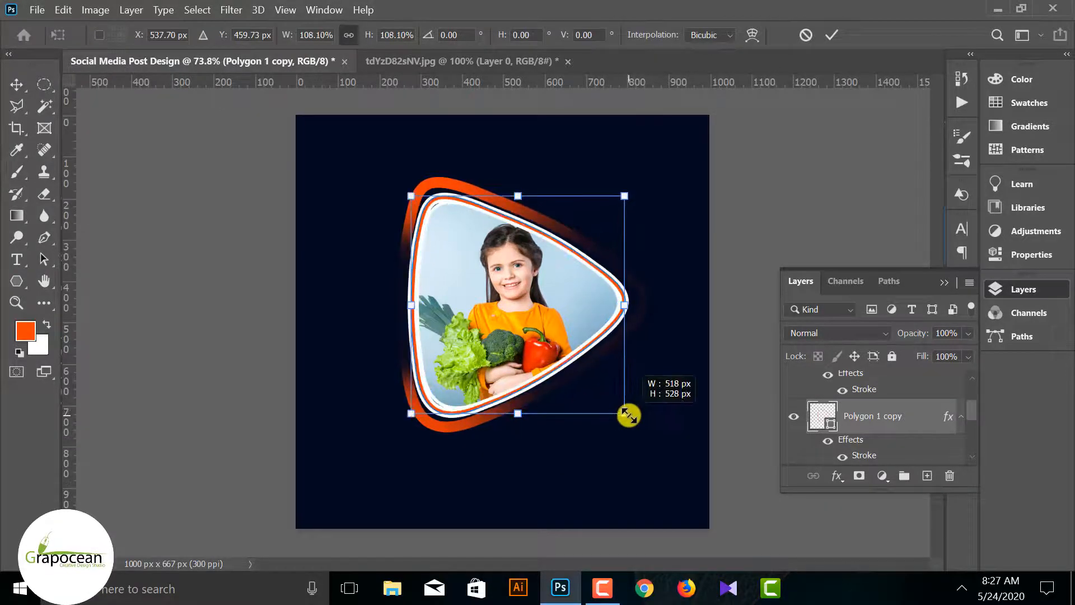
{"action": "left_click", "coordinate": [14, 284]}
{"action": "left_click", "coordinate": [190, 34]}
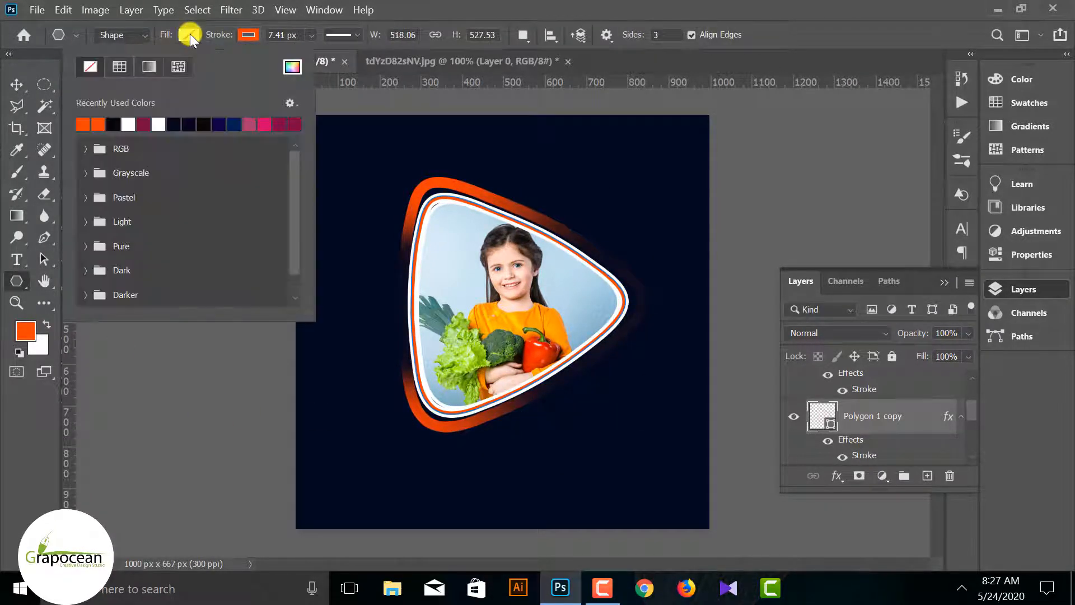
{"action": "left_click", "coordinate": [190, 33]}
{"action": "left_click", "coordinate": [190, 34]}
Toggle the visibility of the Polygon 1 copy layer to check which outline around the photo it controls
{"action": "scroll", "coordinate": [802, 390], "scroll_direction": "up", "scroll_amount": 2}
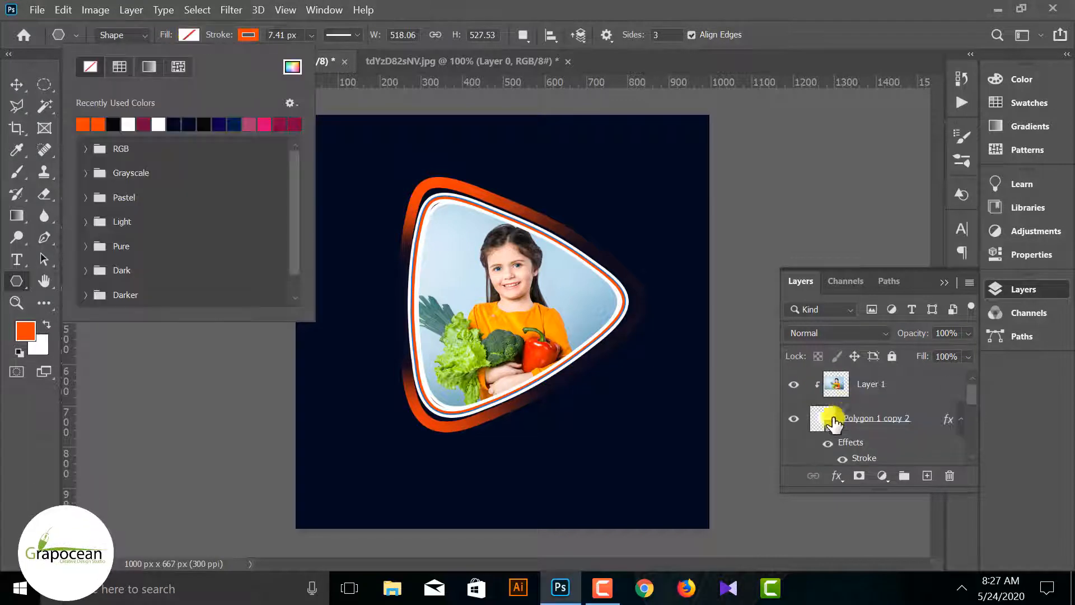
{"action": "left_click", "coordinate": [831, 419]}
{"action": "scroll", "coordinate": [823, 429], "scroll_direction": "down", "scroll_amount": 2}
{"action": "scroll", "coordinate": [827, 437], "scroll_direction": "down", "scroll_amount": 2}
{"action": "scroll", "coordinate": [831, 433], "scroll_direction": "up", "scroll_amount": 2}
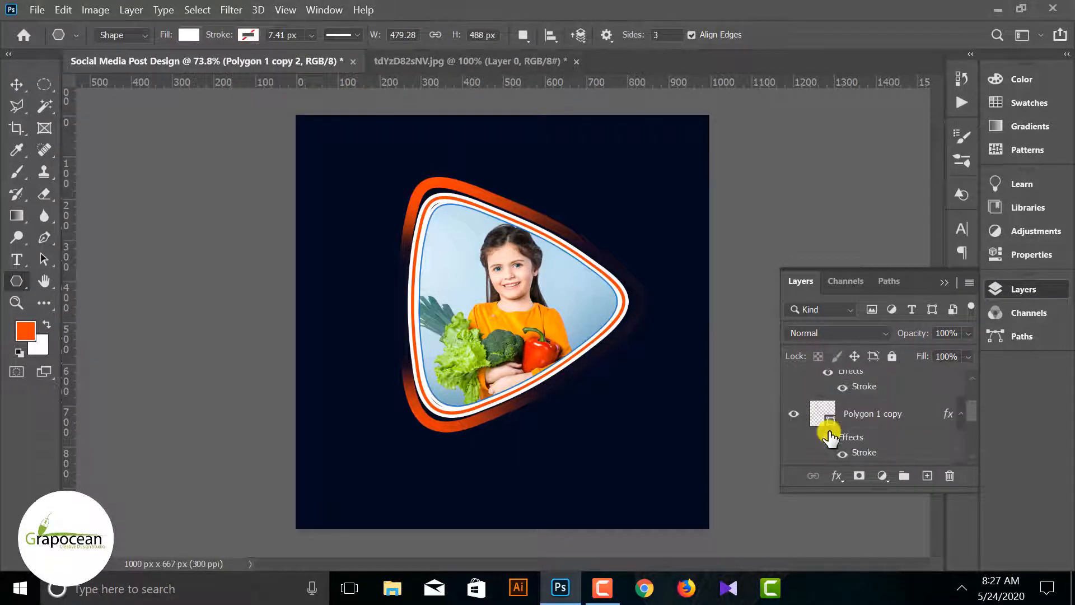
{"action": "left_click", "coordinate": [801, 415]}
{"action": "left_click", "coordinate": [794, 415]}
{"action": "left_click", "coordinate": [795, 415]}
{"action": "left_click", "coordinate": [795, 415]}
{"action": "left_click", "coordinate": [795, 416]}
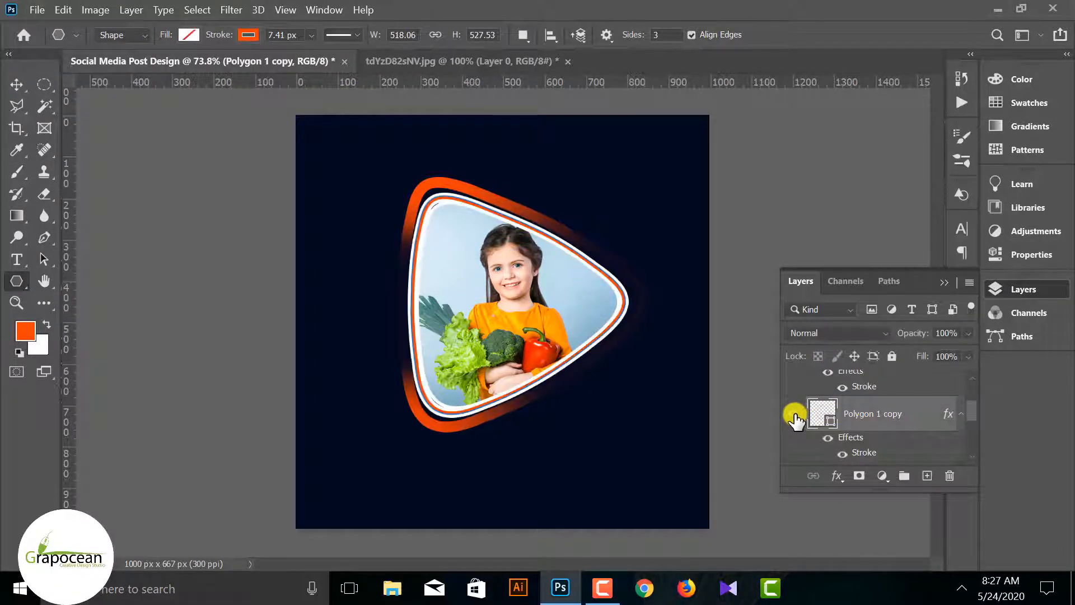
{"action": "left_click", "coordinate": [795, 415]}
{"action": "left_click", "coordinate": [795, 415]}
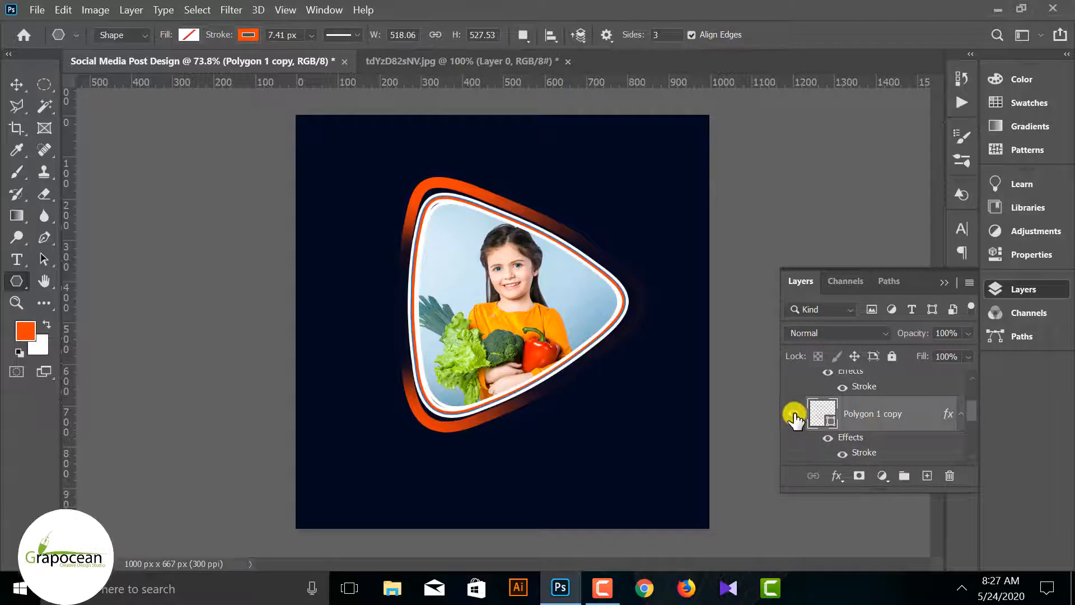
Hide the Stroke layer effect of Polygon 1 copy
{"action": "left_click", "coordinate": [17, 84]}
{"action": "mouse_move", "coordinate": [438, 204]}
{"action": "left_mouse_down"}
{"action": "mouse_move", "coordinate": [498, 395]}
{"action": "mouse_move", "coordinate": [439, 211]}
{"action": "mouse_move", "coordinate": [445, 174]}
{"action": "mouse_move", "coordinate": [441, 200]}
{"action": "left_mouse_up"}
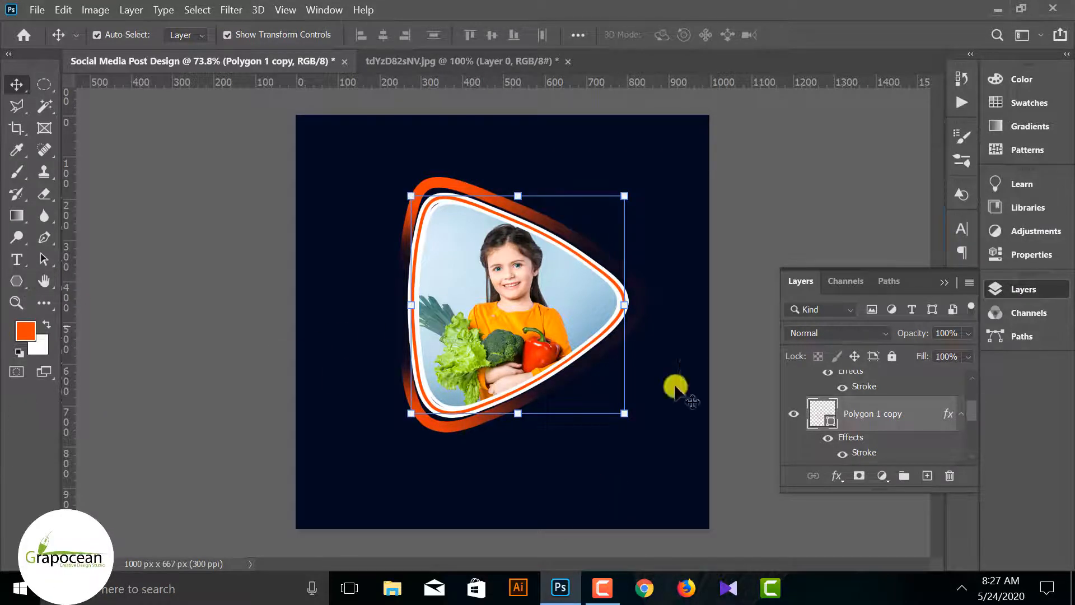
{"action": "left_click", "coordinate": [843, 454]}
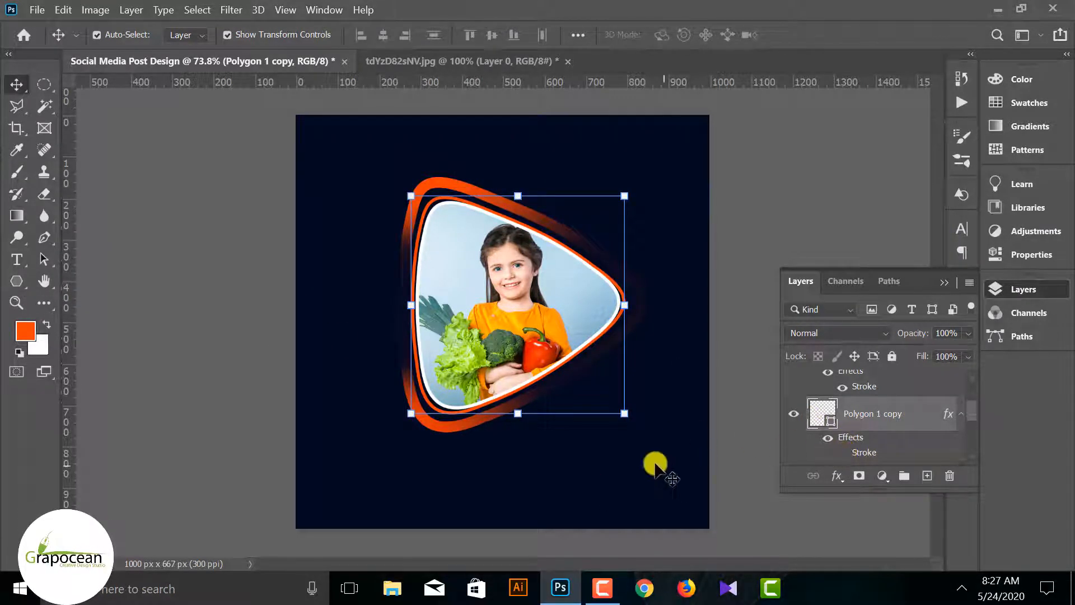
Scale the thin orange outline to 102.79% and nudge it into an even position around the photo triangle
{"action": "scroll", "coordinate": [645, 430], "scroll_direction": "up", "scroll_amount": 2}
{"action": "left_click_drag", "start_coordinate": [638, 426], "coordinate": [641, 426]}
{"action": "key", "text": "Up"}
{"action": "key", "text": "Down"}
{"action": "key", "text": "Right"}
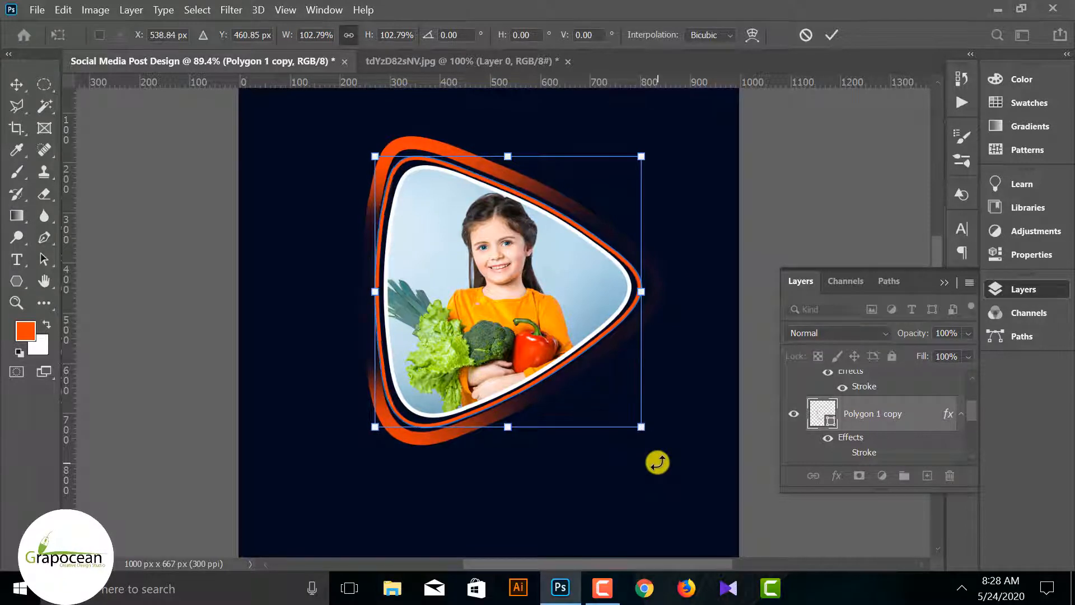
{"action": "key", "text": "Right"}
{"action": "key", "text": "Right"}
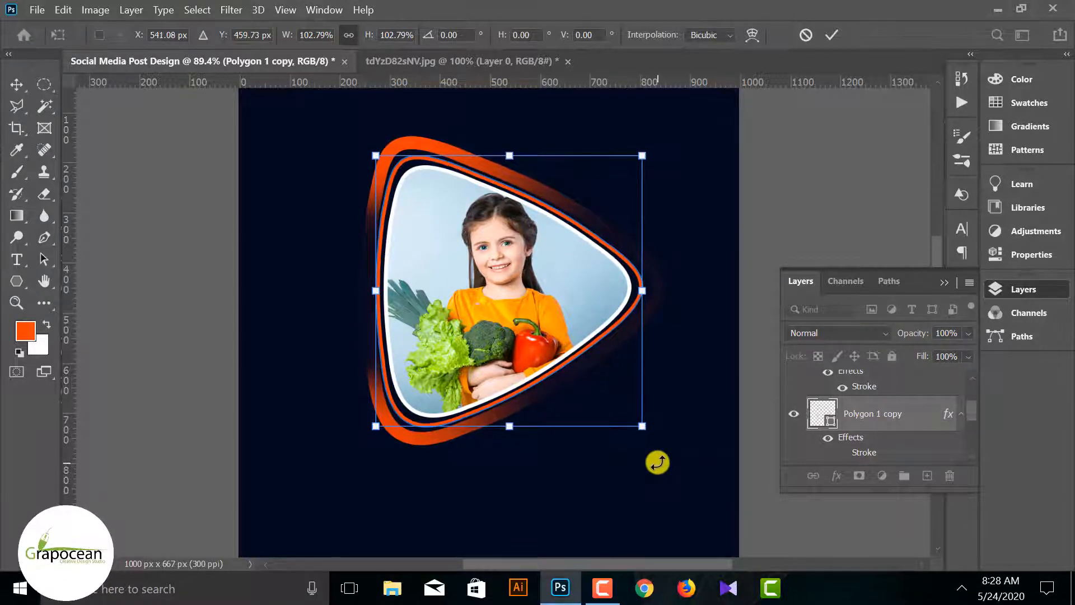
{"action": "left_click", "coordinate": [832, 35]}
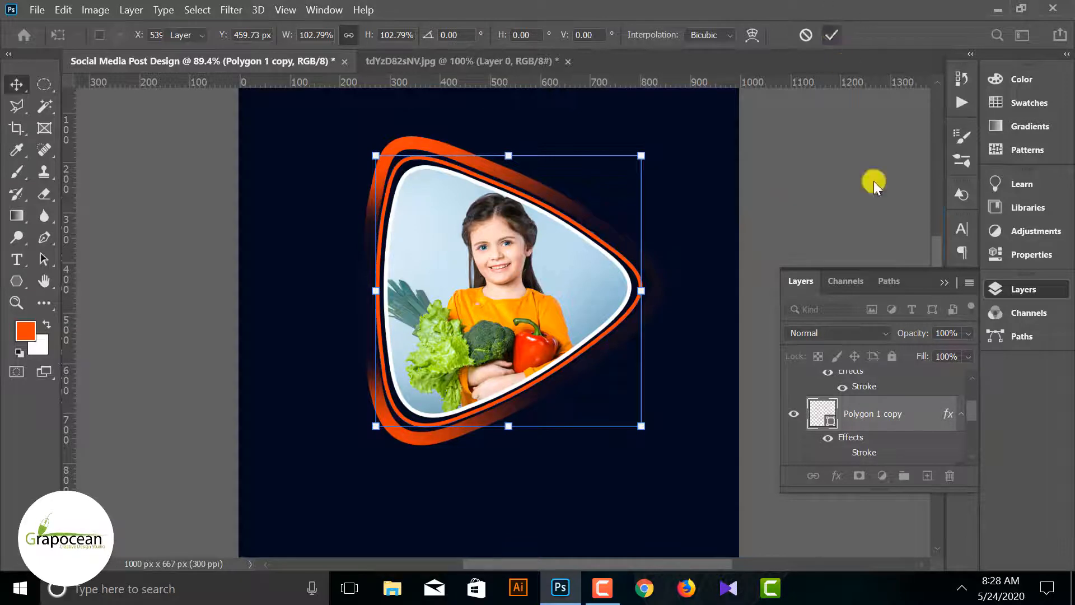
Rasterize the Polygon 1 copy layer and add a layer mask to it
{"action": "right_click", "coordinate": [895, 416]}
{"action": "left_click", "coordinate": [742, 261]}
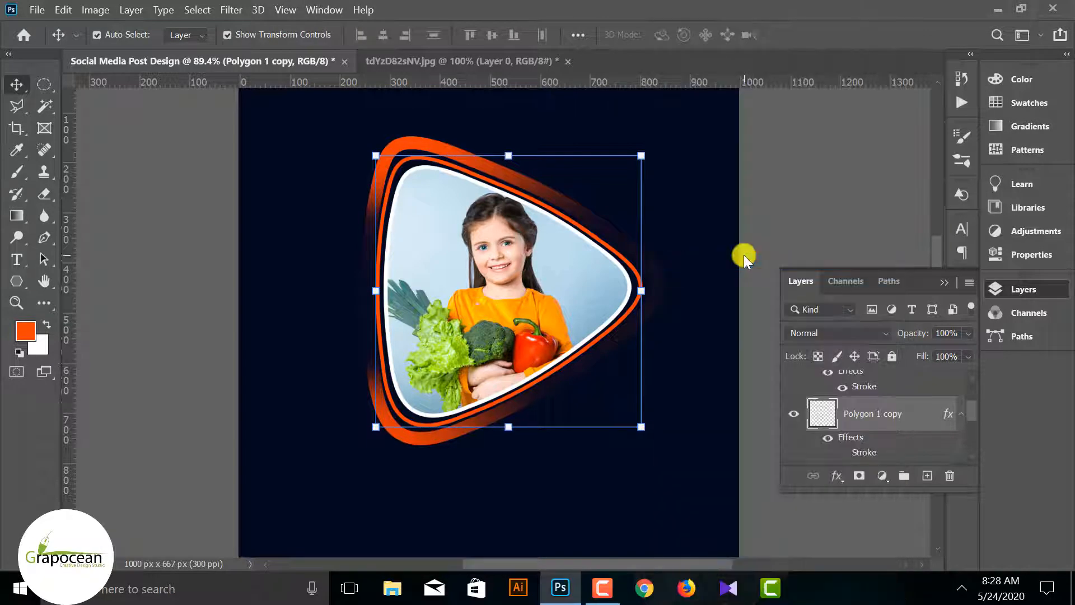
{"action": "left_click", "coordinate": [873, 473]}
Fade the thin orange outline's upper-left and lower-left corners and lower edge on its mask with a soft 300 px black brush
{"action": "right_click", "coordinate": [19, 177]}
{"action": "left_click", "coordinate": [72, 173]}
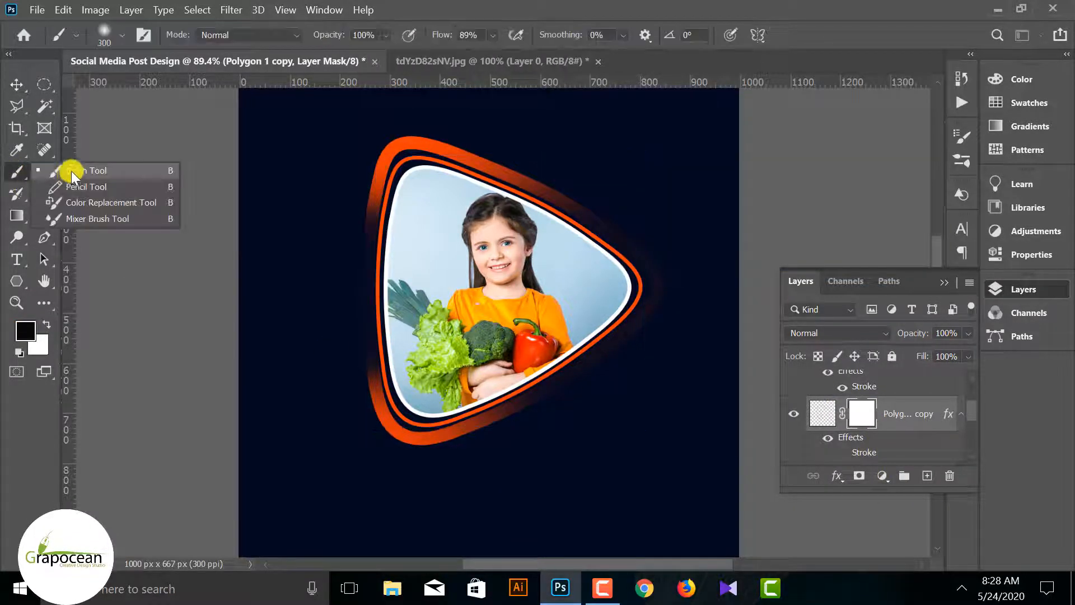
{"action": "left_click", "coordinate": [433, 165]}
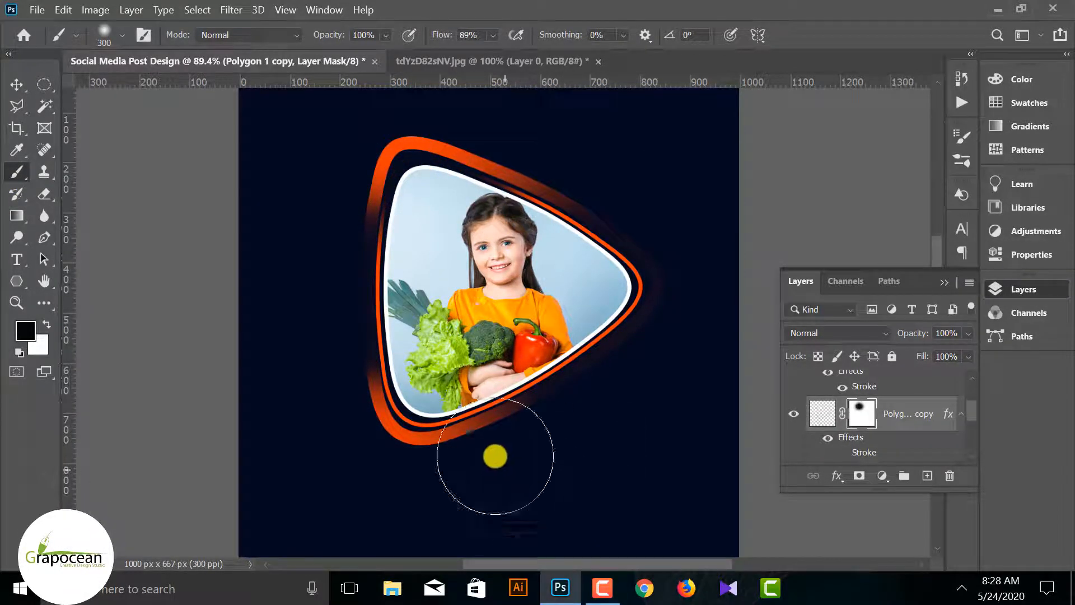
{"action": "left_click_drag", "start_coordinate": [437, 410], "coordinate": [412, 376]}
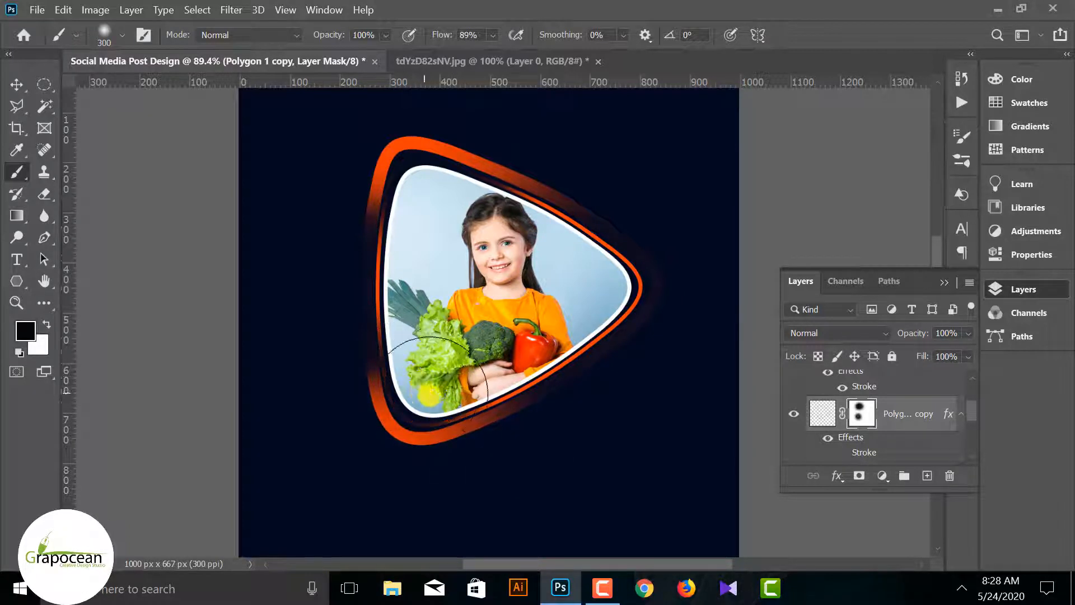
{"action": "mouse_move", "coordinate": [566, 350]}
{"action": "left_mouse_down"}
{"action": "mouse_move", "coordinate": [502, 453]}
{"action": "mouse_move", "coordinate": [557, 467]}
{"action": "left_mouse_up"}
{"action": "scroll", "coordinate": [556, 483], "scroll_direction": "down", "scroll_amount": 4}
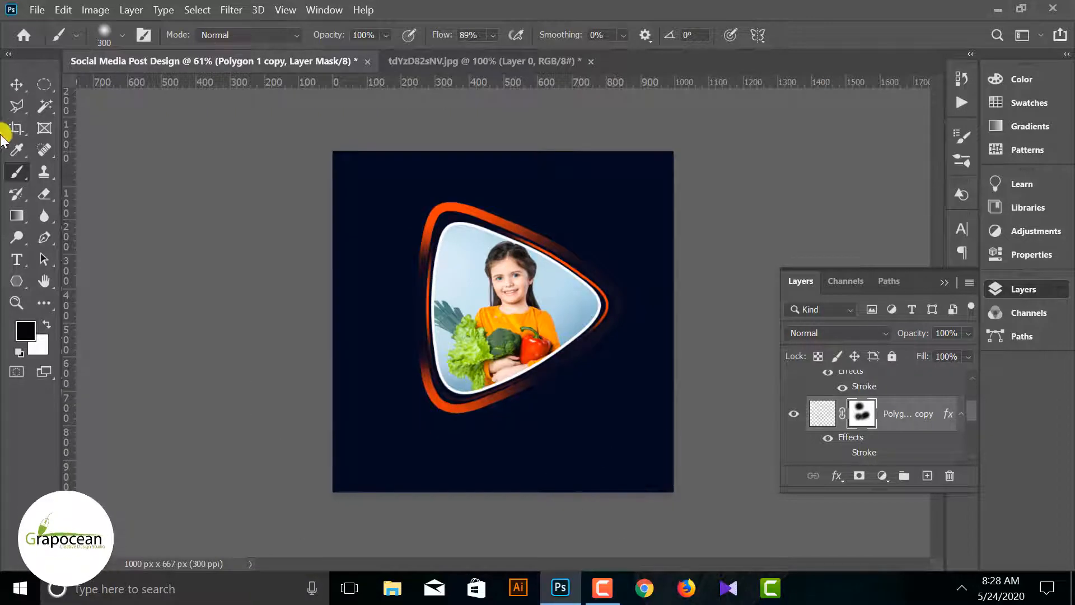
{"action": "left_click", "coordinate": [16, 85]}
{"action": "left_click", "coordinate": [126, 246]}
{"action": "scroll", "coordinate": [463, 442], "scroll_direction": "up", "scroll_amount": 2}
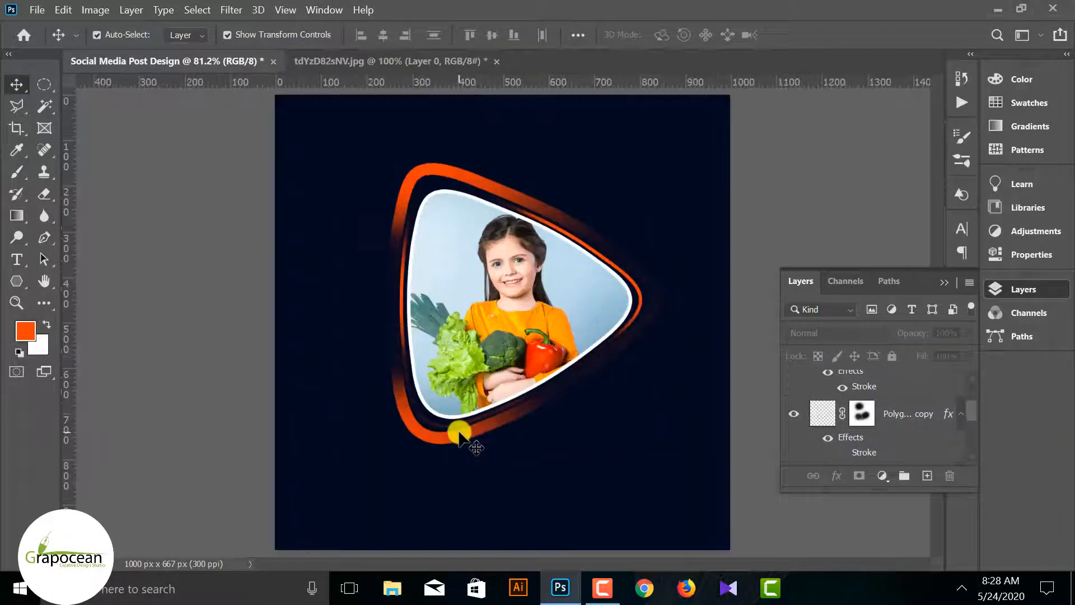
{"action": "left_click", "coordinate": [463, 442], "text": "ctrl"}
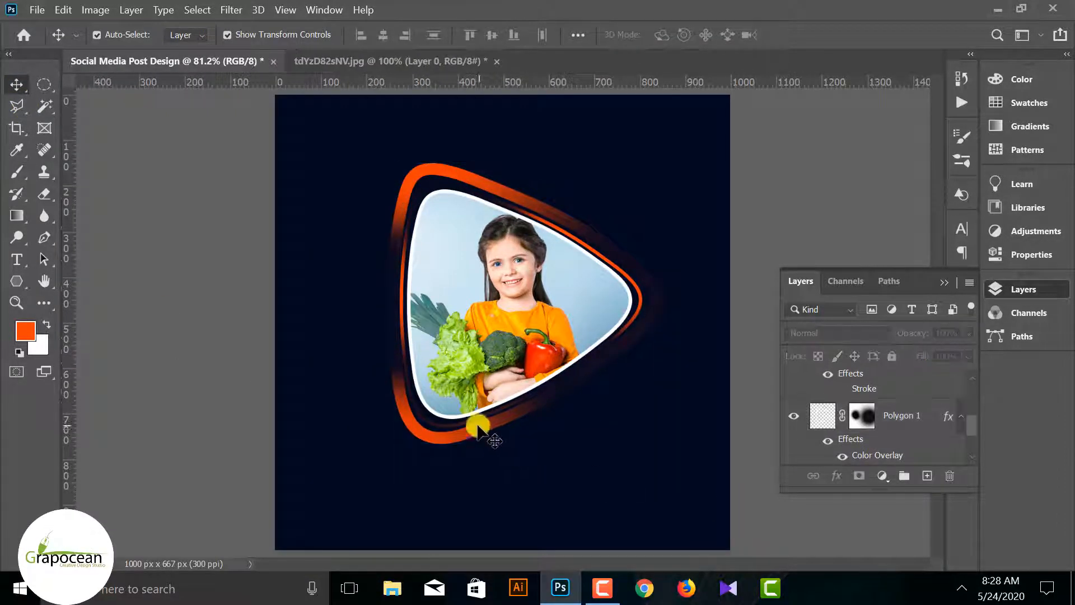
{"action": "left_click", "coordinate": [507, 428]}
{"action": "scroll", "coordinate": [828, 414], "scroll_direction": "up", "scroll_amount": 3}
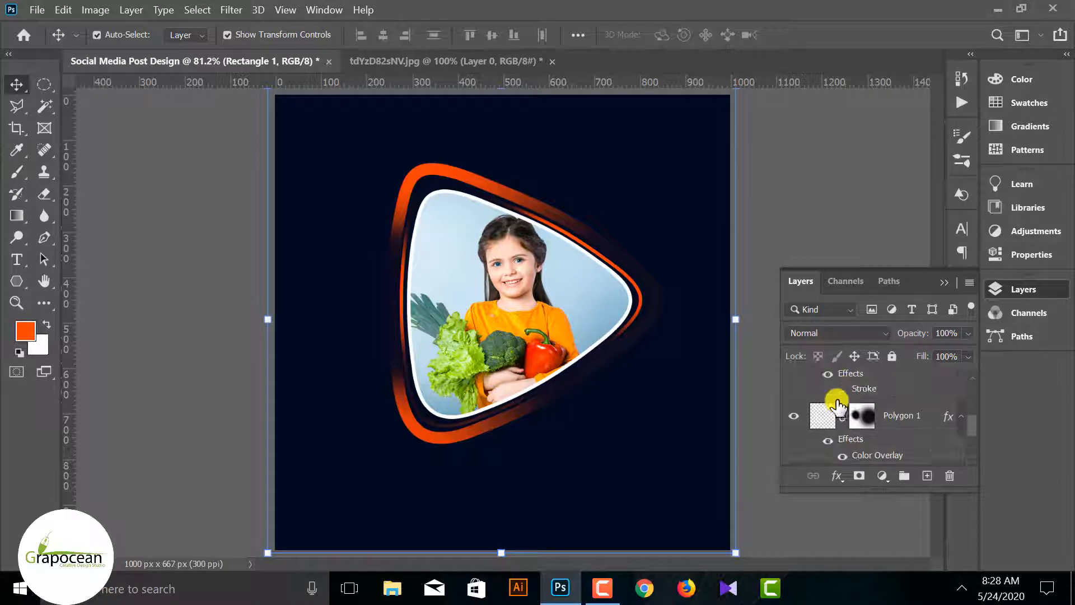
{"action": "left_click", "coordinate": [793, 419]}
Raise the black brush's flow to 100% and fade the thin outline further on the Polygon 1 copy mask
{"action": "left_click", "coordinate": [862, 417]}
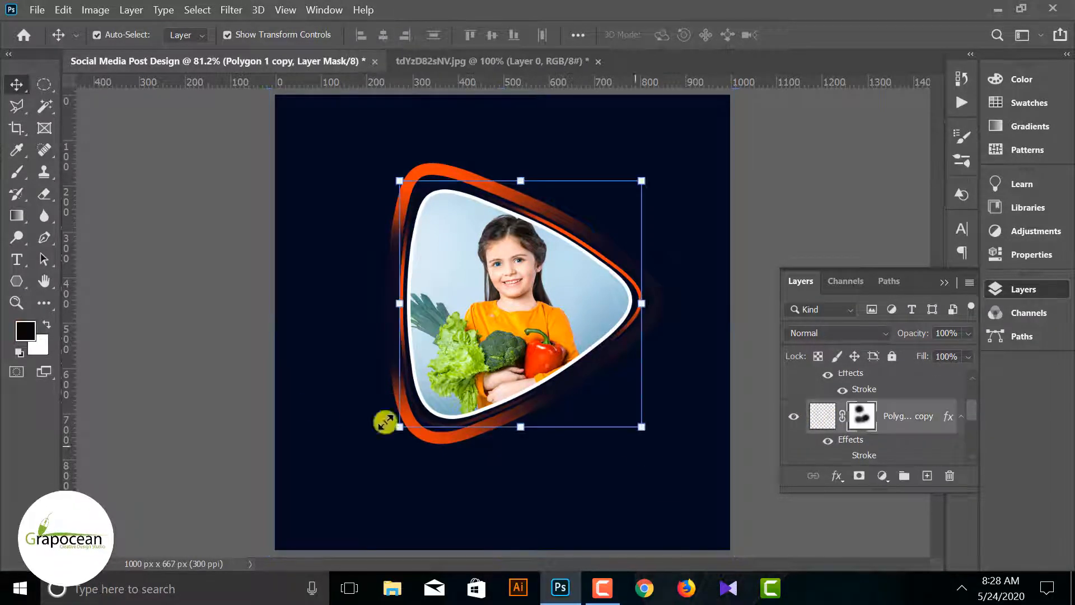
{"action": "left_click", "coordinate": [17, 172]}
{"action": "left_click", "coordinate": [64, 173]}
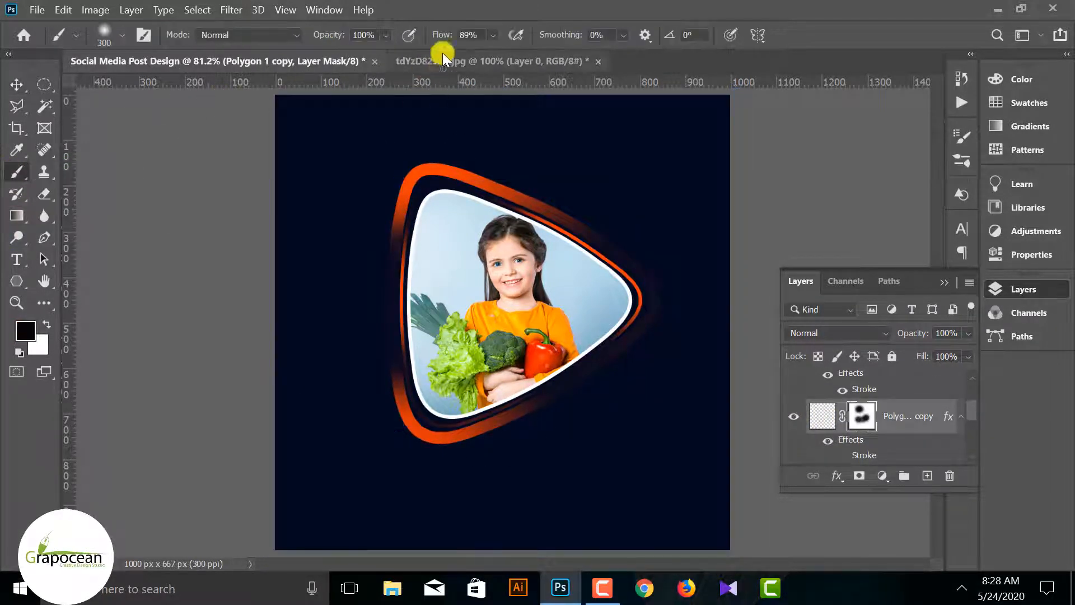
{"action": "left_click_drag", "start_coordinate": [439, 35], "coordinate": [448, 35]}
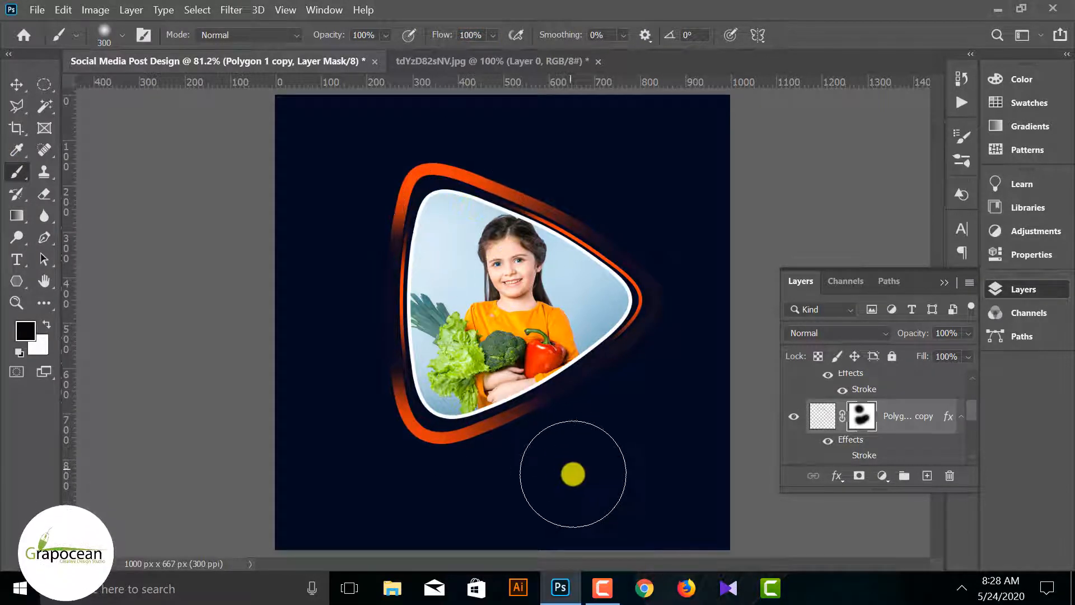
{"action": "scroll", "coordinate": [573, 474], "scroll_direction": "down", "scroll_amount": 2}
{"action": "left_click", "coordinate": [17, 82]}
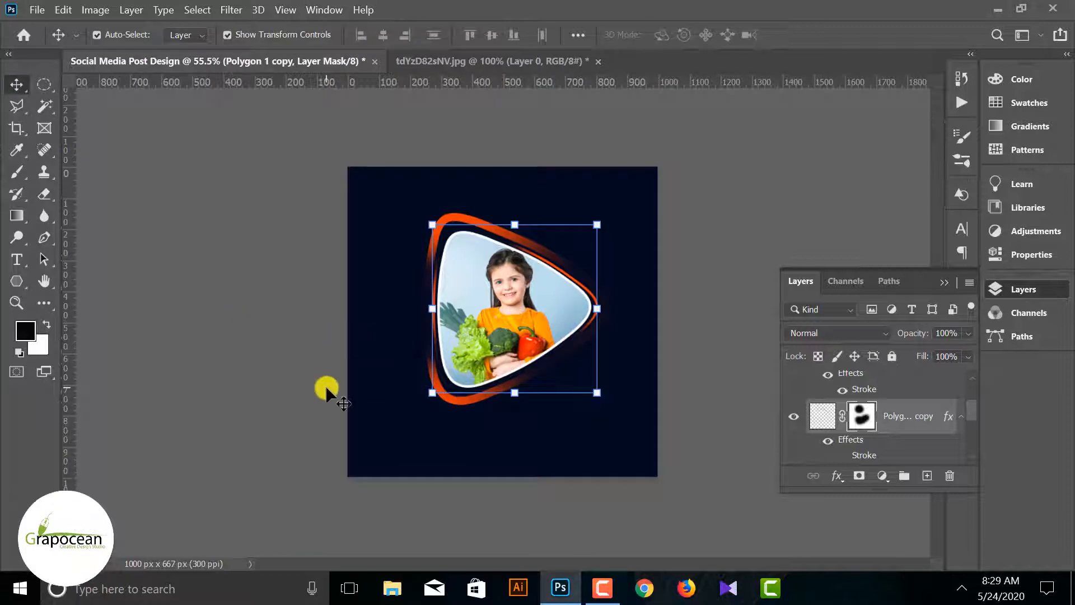
{"action": "left_click", "coordinate": [450, 456]}
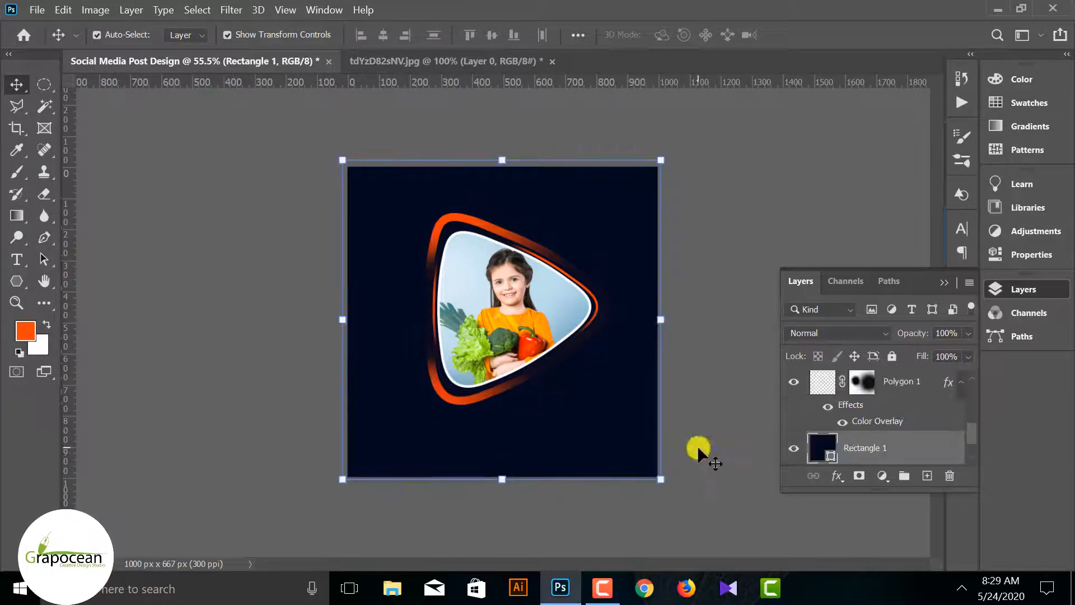
{"action": "scroll", "coordinate": [697, 445], "scroll_direction": "up", "scroll_amount": 2}
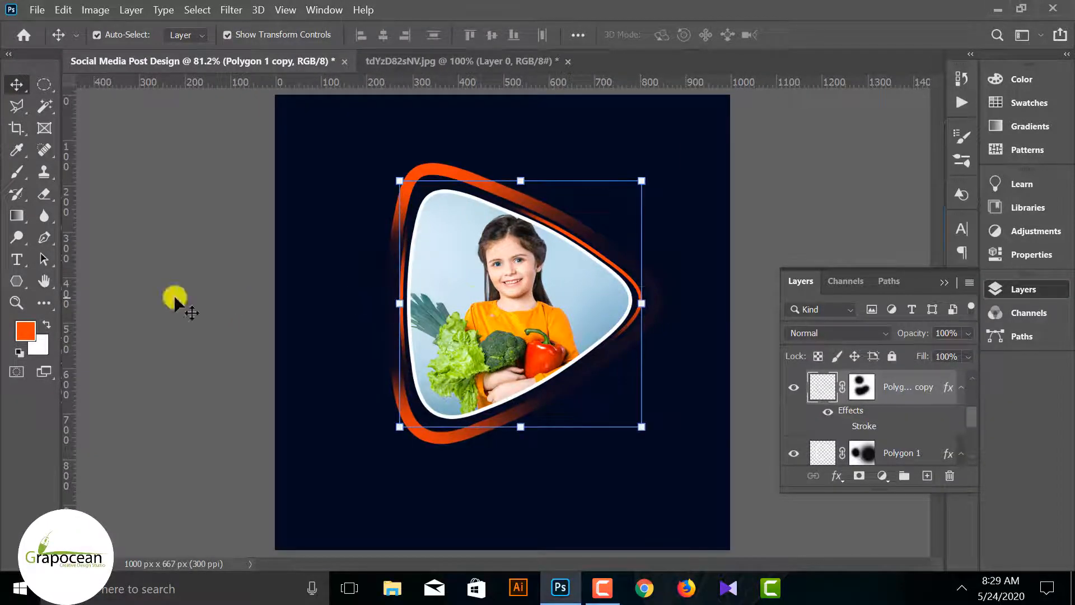
{"action": "left_click", "coordinate": [17, 276]}
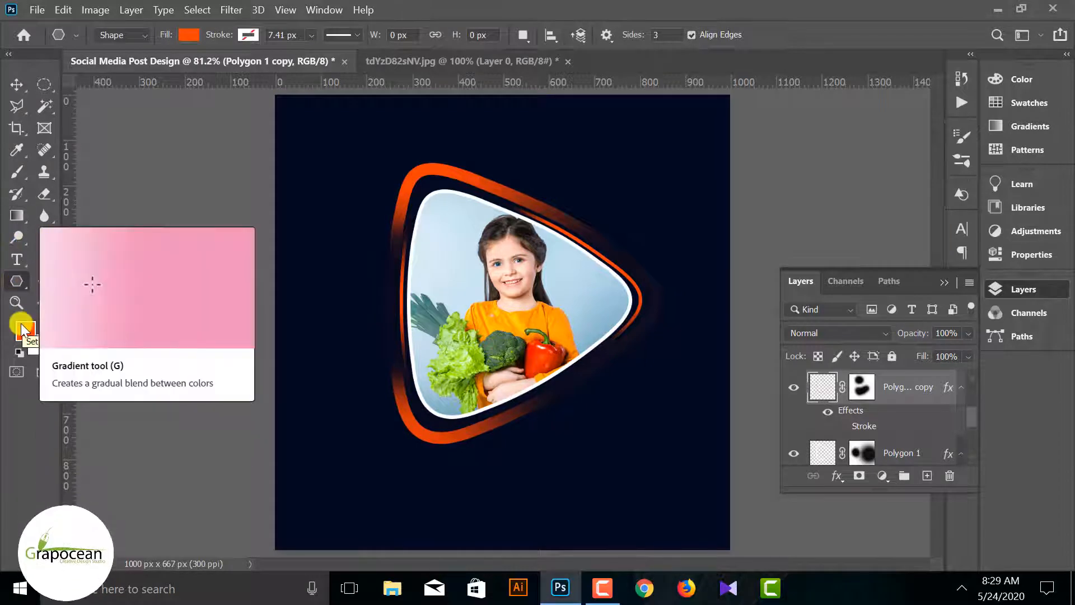
{"action": "right_click", "coordinate": [17, 280]}
{"action": "left_click", "coordinate": [67, 279]}
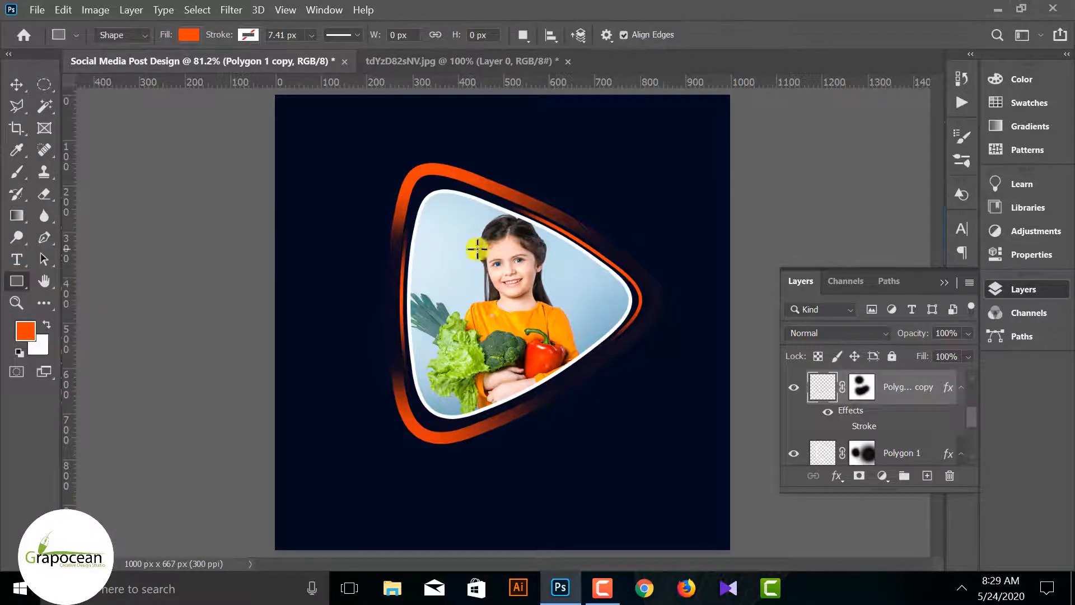
Warp the thin orange outline on the Polygon 1 copy layer so its tip sits closer to the photo triangle
{"action": "left_click", "coordinate": [798, 388]}
{"action": "left_click", "coordinate": [798, 389]}
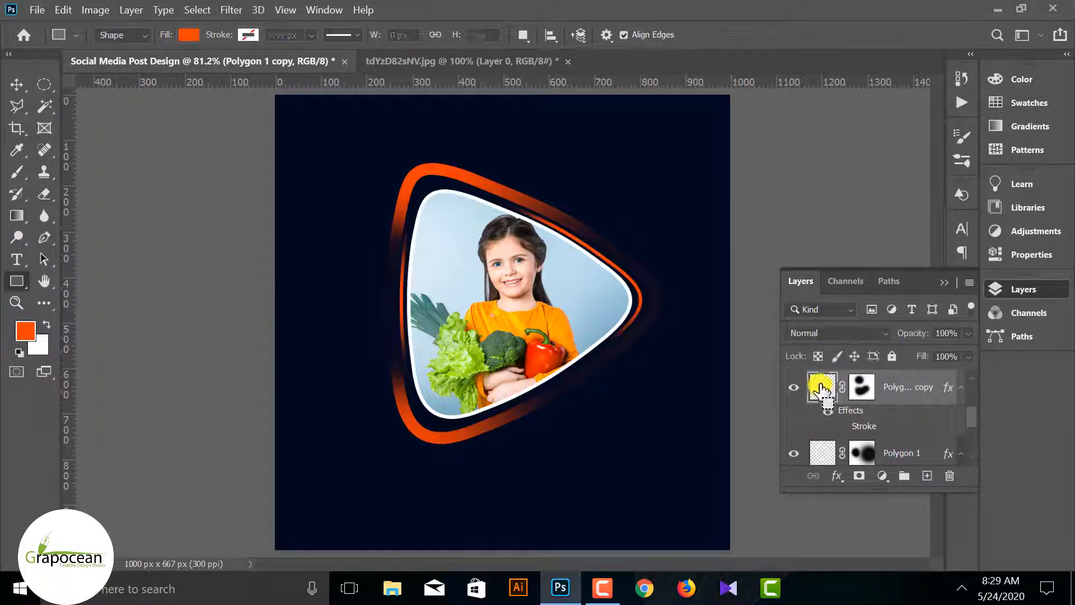
{"action": "key", "text": "ctrl+t"}
{"action": "left_click", "coordinate": [764, 37]}
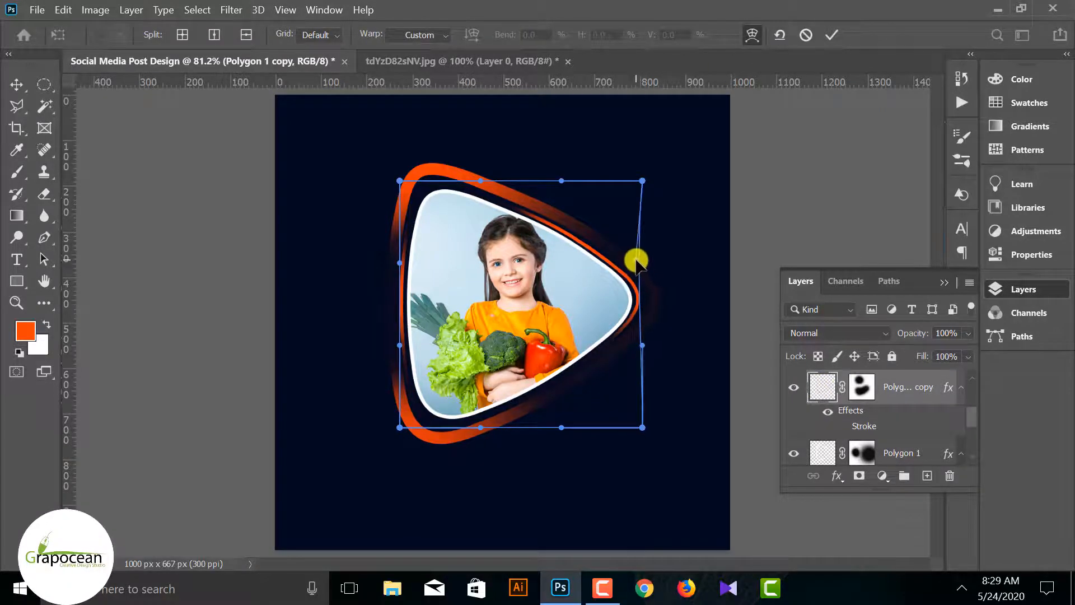
{"action": "left_click_drag", "start_coordinate": [637, 263], "coordinate": [634, 260]}
{"action": "left_click_drag", "start_coordinate": [644, 431], "coordinate": [646, 432]}
{"action": "left_click_drag", "start_coordinate": [400, 263], "coordinate": [400, 261]}
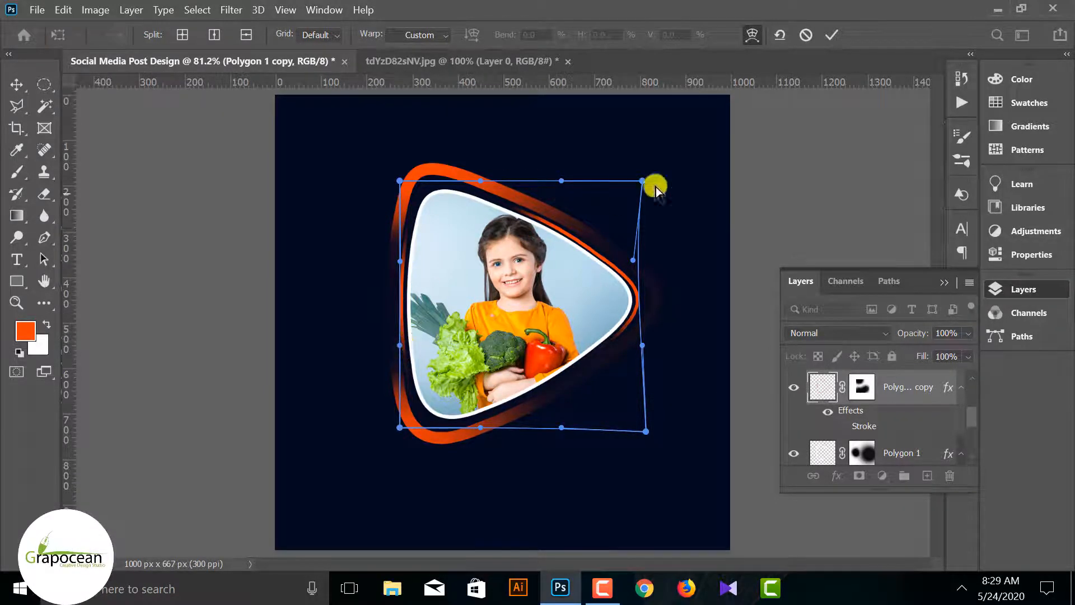
{"action": "left_click", "coordinate": [829, 35]}
{"action": "left_click", "coordinate": [792, 178]}
{"action": "left_click", "coordinate": [582, 228]}
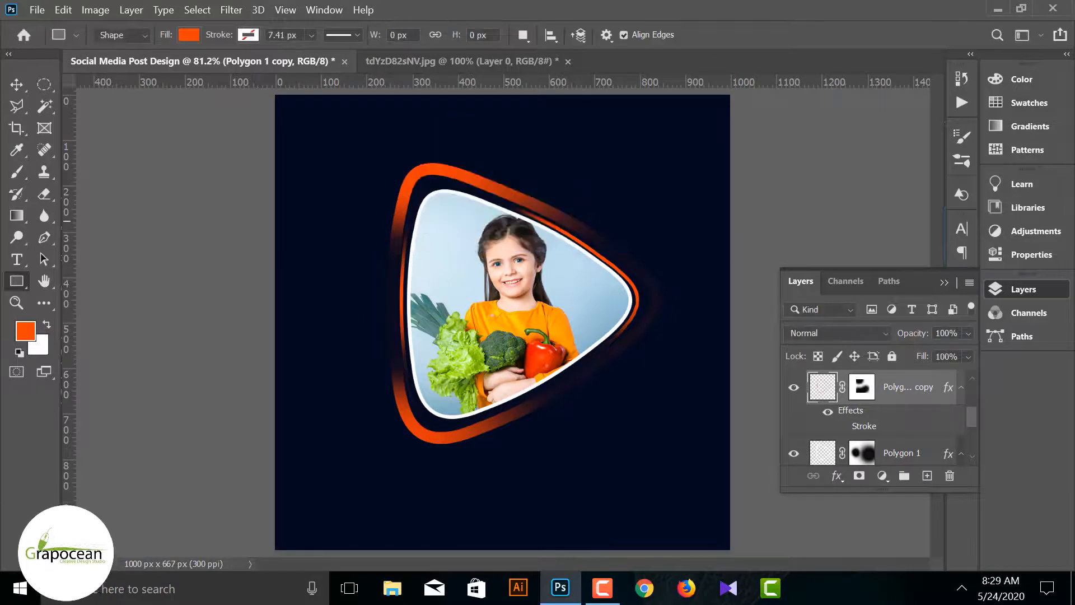
Fade the thick orange outline further near its right tip and along its left edge on the Polygon 1 mask with the black 300 px brush
{"action": "left_click", "coordinate": [13, 84]}
{"action": "left_click", "coordinate": [547, 405]}
{"action": "left_click", "coordinate": [476, 431]}
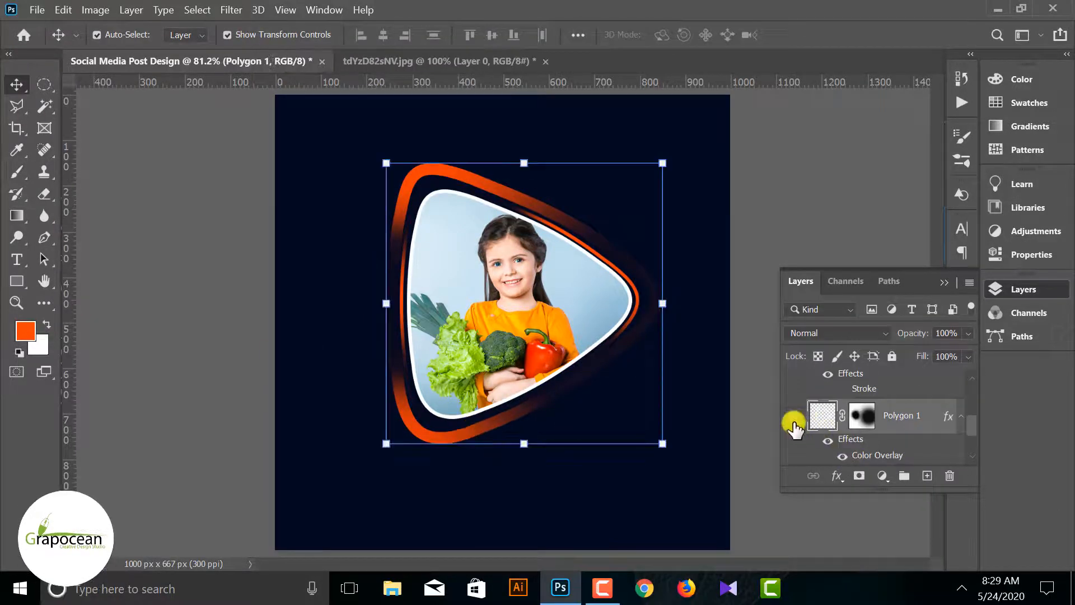
{"action": "left_click", "coordinate": [794, 415]}
{"action": "left_click", "coordinate": [794, 416]}
{"action": "left_click", "coordinate": [862, 415]}
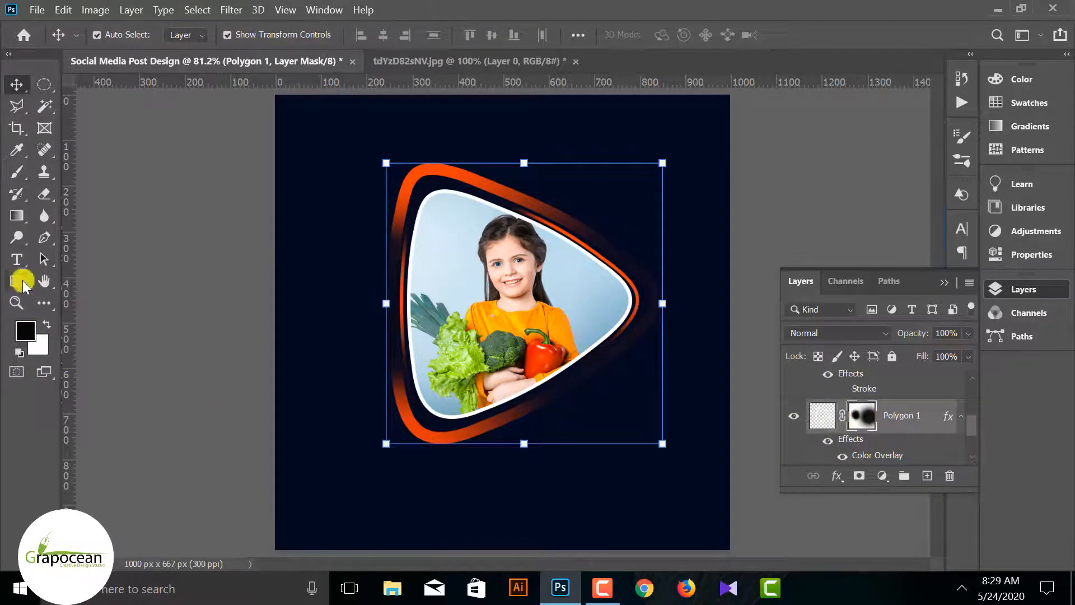
{"action": "left_click", "coordinate": [21, 172]}
{"action": "left_click_drag", "start_coordinate": [662, 334], "coordinate": [631, 270]}
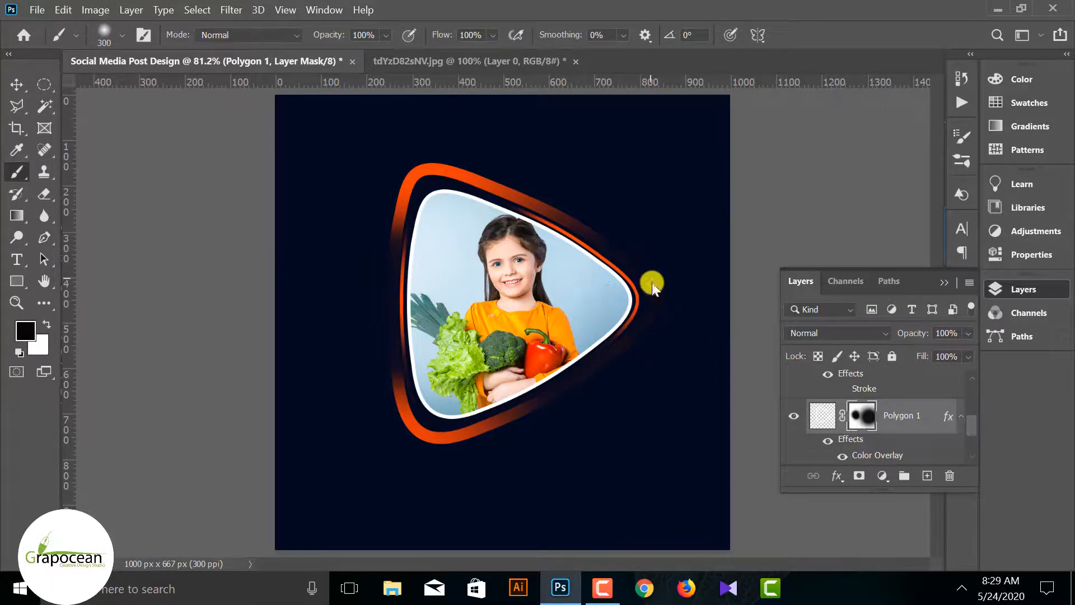
{"action": "mouse_move", "coordinate": [379, 328]}
{"action": "left_mouse_down"}
{"action": "mouse_move", "coordinate": [405, 372]}
{"action": "mouse_move", "coordinate": [407, 326]}
{"action": "mouse_move", "coordinate": [414, 369]}
{"action": "mouse_move", "coordinate": [403, 260]}
{"action": "mouse_move", "coordinate": [401, 360]}
{"action": "left_mouse_up"}
{"action": "scroll", "coordinate": [648, 477], "scroll_direction": "down", "scroll_amount": 3}
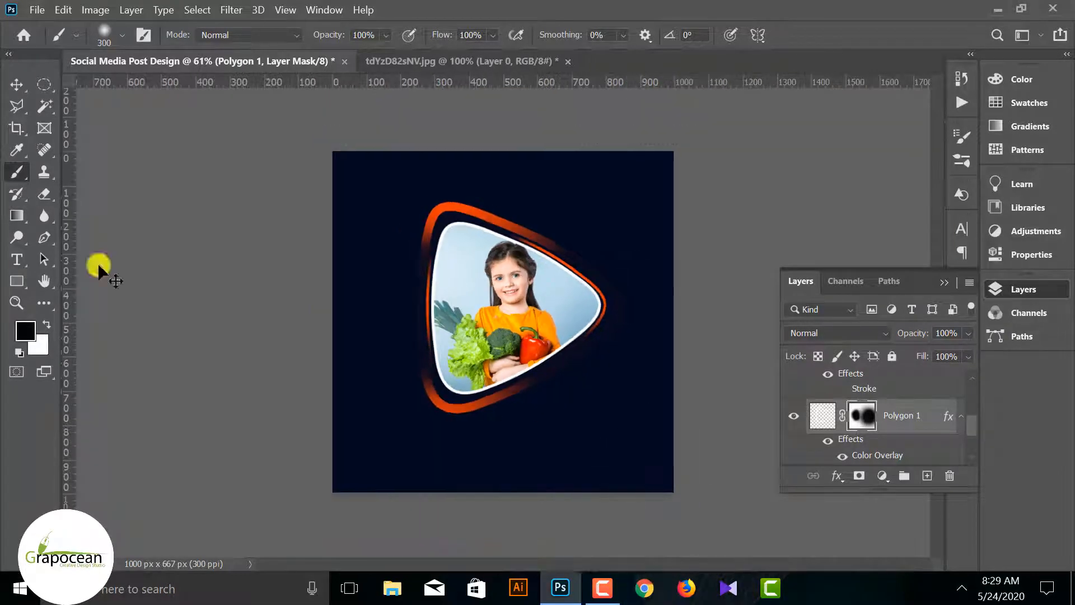
{"action": "key", "text": "ctrl+z"}
{"action": "scroll", "coordinate": [878, 397], "scroll_direction": "up", "scroll_amount": 1}
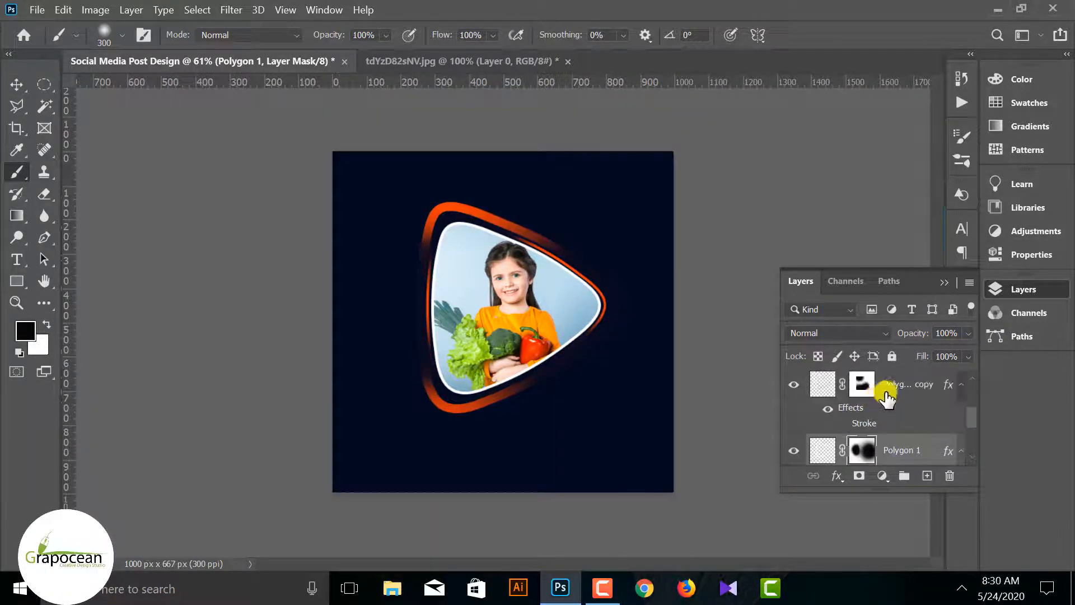
{"action": "left_click", "coordinate": [886, 391]}
{"action": "left_click", "coordinate": [536, 239]}
{"action": "key", "text": "ctrl+z"}
{"action": "left_click", "coordinate": [863, 392]}
{"action": "key", "text": "d"}
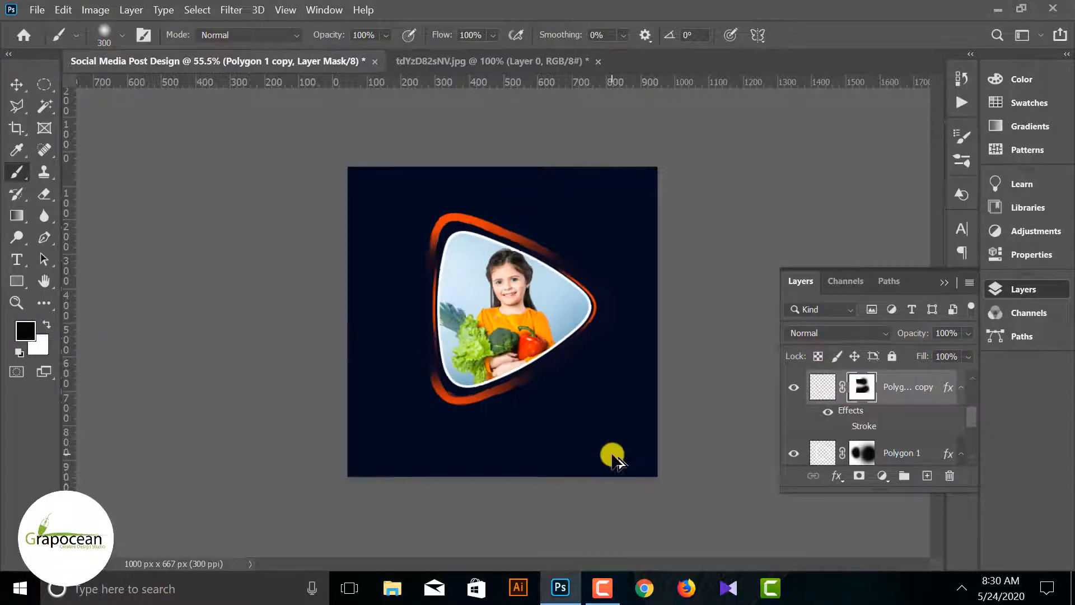
{"action": "left_click", "coordinate": [16, 84]}
{"action": "left_click", "coordinate": [215, 354]}
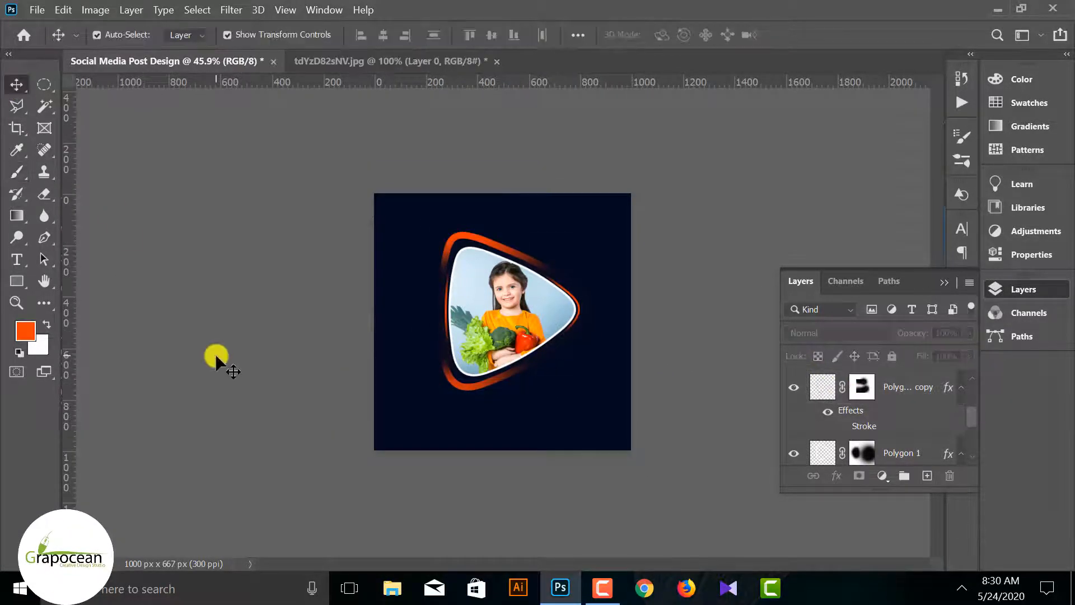
Group the layers from Layer 1 down to Polygon 1, and toggle the group's visibility to check its contents
{"action": "left_click", "coordinate": [12, 281]}
{"action": "left_click", "coordinate": [19, 280]}
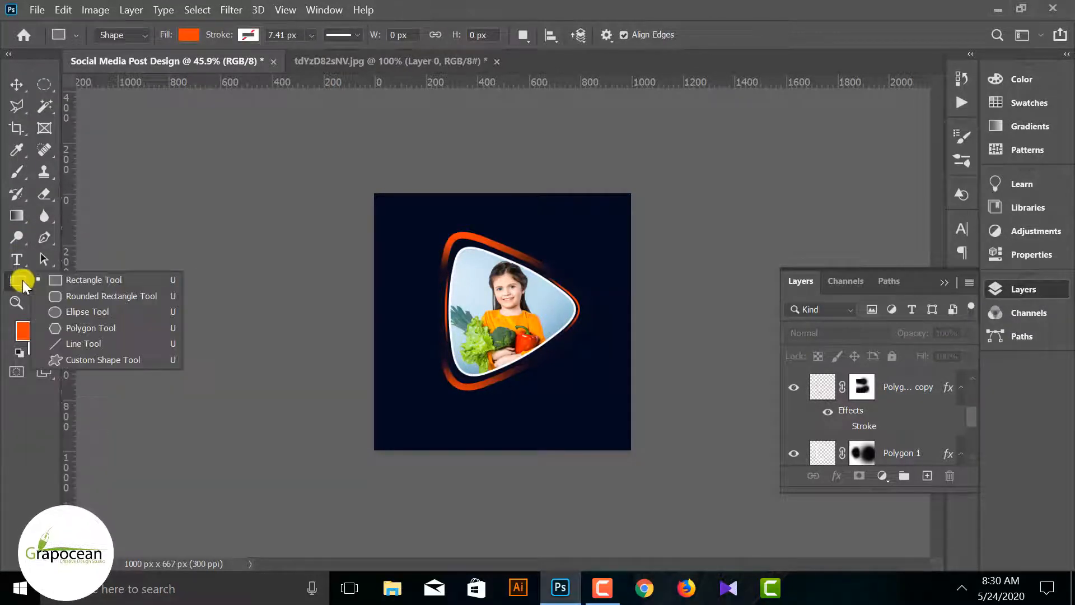
{"action": "scroll", "coordinate": [885, 404], "scroll_direction": "up", "scroll_amount": 3}
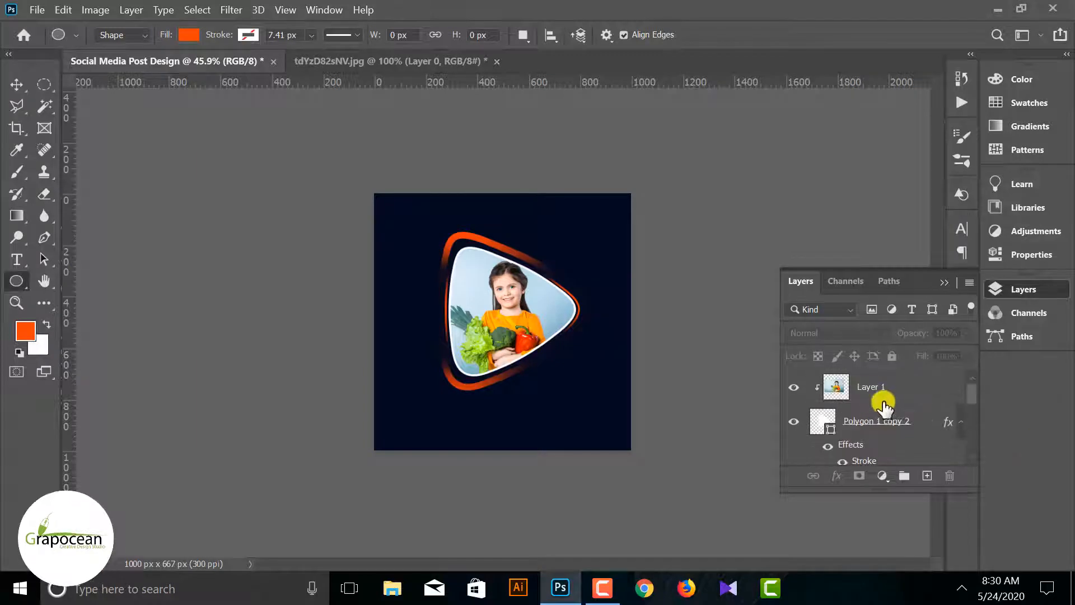
{"action": "left_click", "coordinate": [878, 387]}
{"action": "left_click", "coordinate": [901, 430], "text": "ctrl"}
{"action": "scroll", "coordinate": [905, 434], "scroll_direction": "down", "scroll_amount": 5}
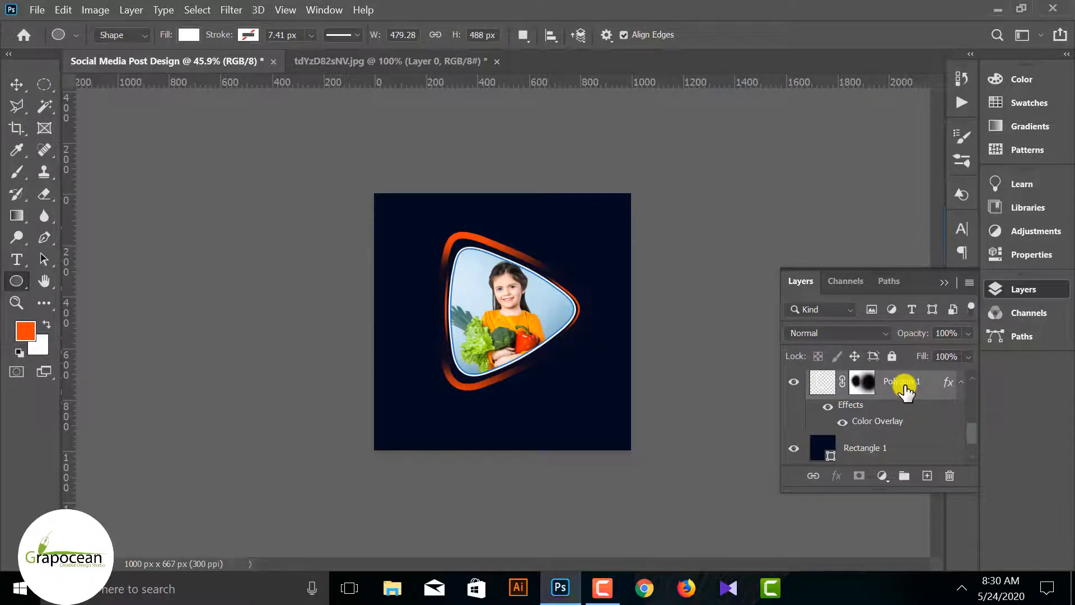
{"action": "scroll", "coordinate": [906, 390], "scroll_direction": "up", "scroll_amount": 5}
{"action": "key", "text": "ctrl+g"}
{"action": "left_click", "coordinate": [795, 380]}
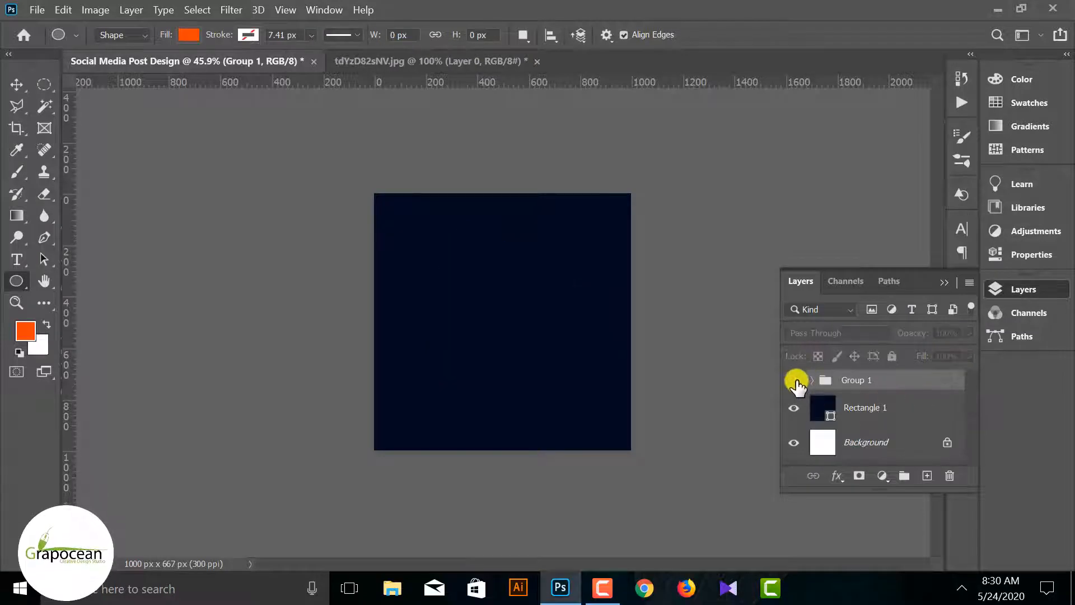
{"action": "left_click", "coordinate": [795, 380]}
Rename the new layer group as Image and deselect it
{"action": "double_click", "coordinate": [857, 382]}
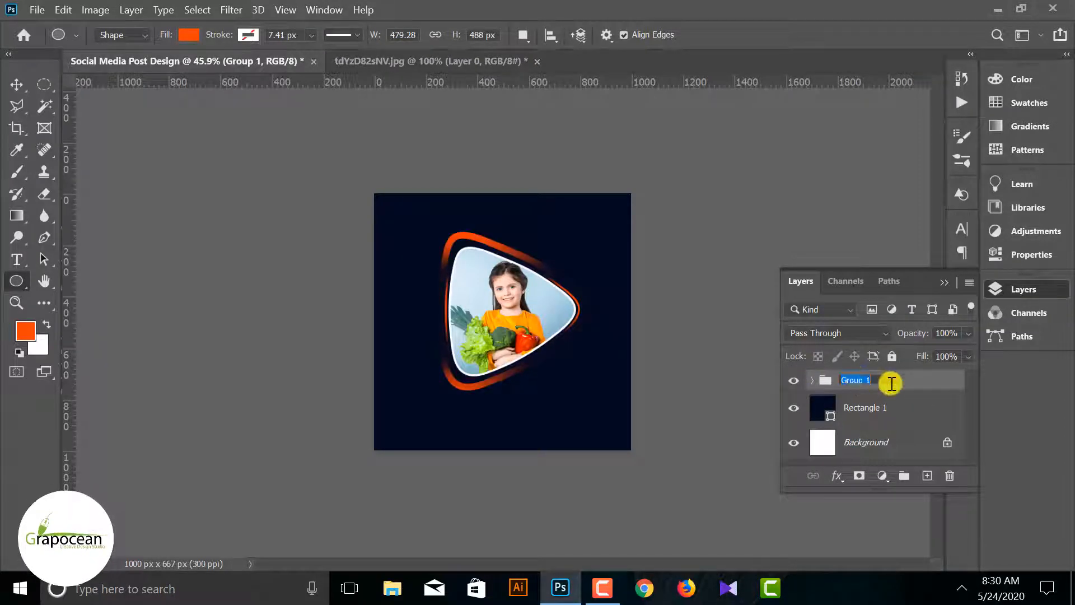
{"action": "type", "text": "Ima"}
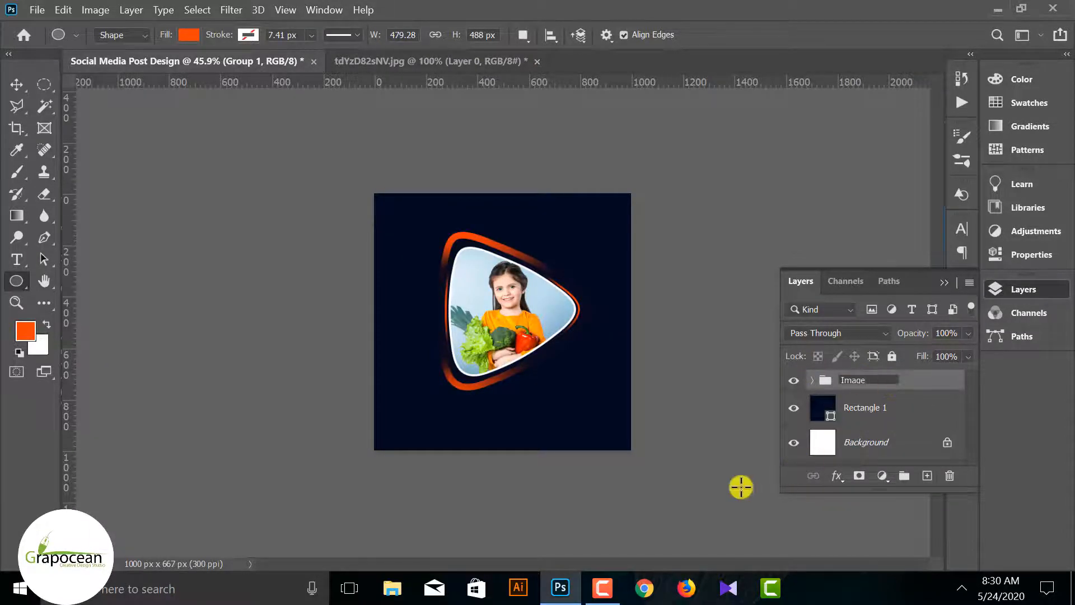
{"action": "type", "text": "ge"}
{"action": "left_click", "coordinate": [741, 487]}
{"action": "left_click", "coordinate": [586, 226]}
{"action": "left_click", "coordinate": [946, 282]}
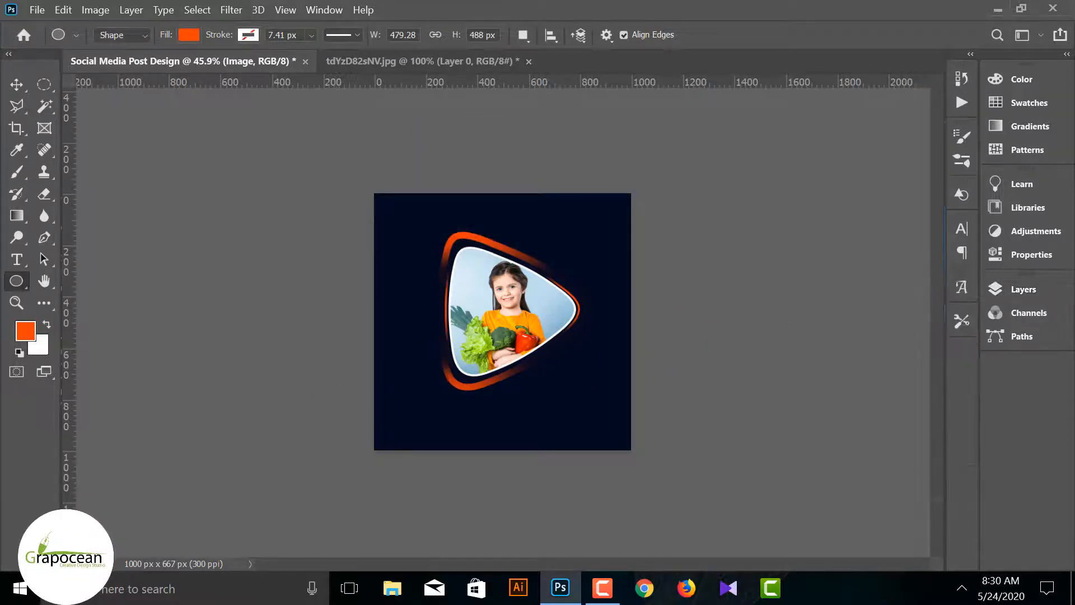
{"action": "left_click", "coordinate": [17, 87]}
{"action": "left_click", "coordinate": [176, 370]}
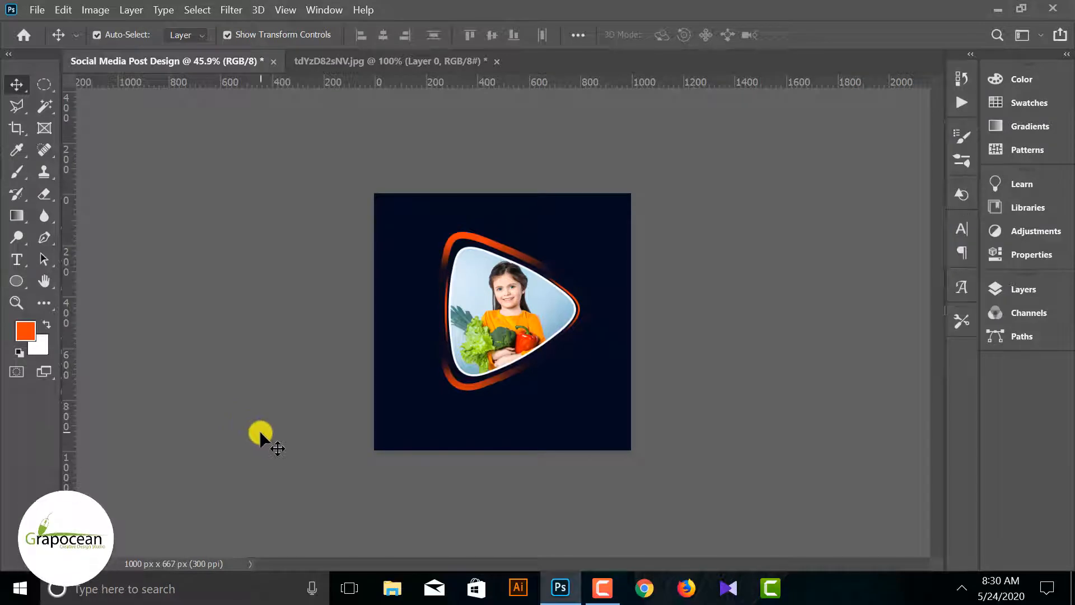
Draw a 5 px orange circle near the canvas's upper-left corner, at about X 62 px, Y 60 px
{"action": "right_click", "coordinate": [22, 280]}
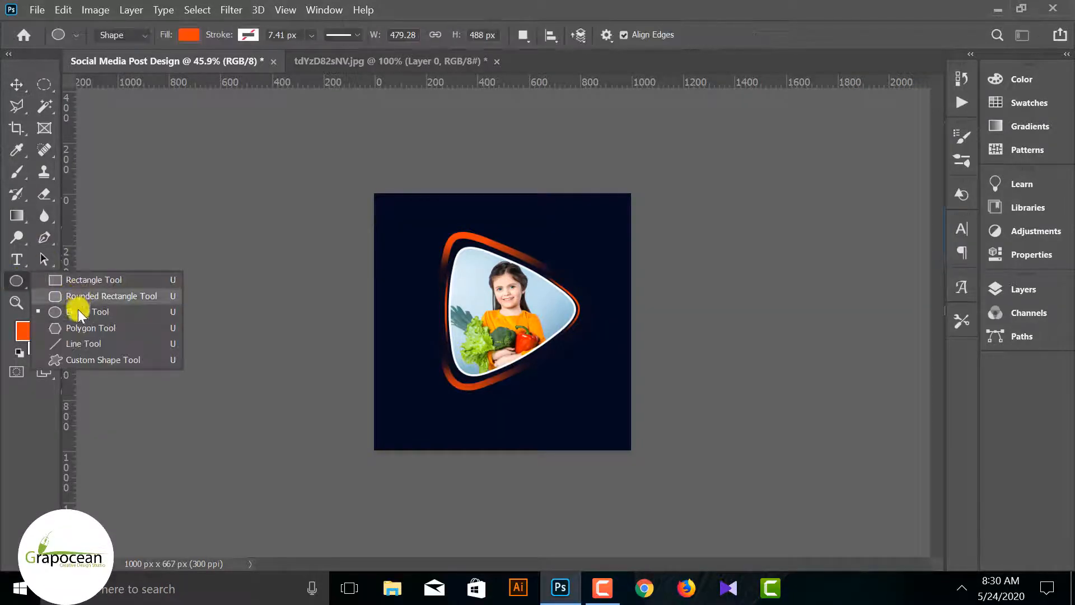
{"action": "left_click", "coordinate": [79, 309]}
{"action": "scroll", "coordinate": [401, 215], "scroll_direction": "up", "scroll_amount": 2}
{"action": "scroll", "coordinate": [401, 216], "scroll_direction": "up", "scroll_amount": 1}
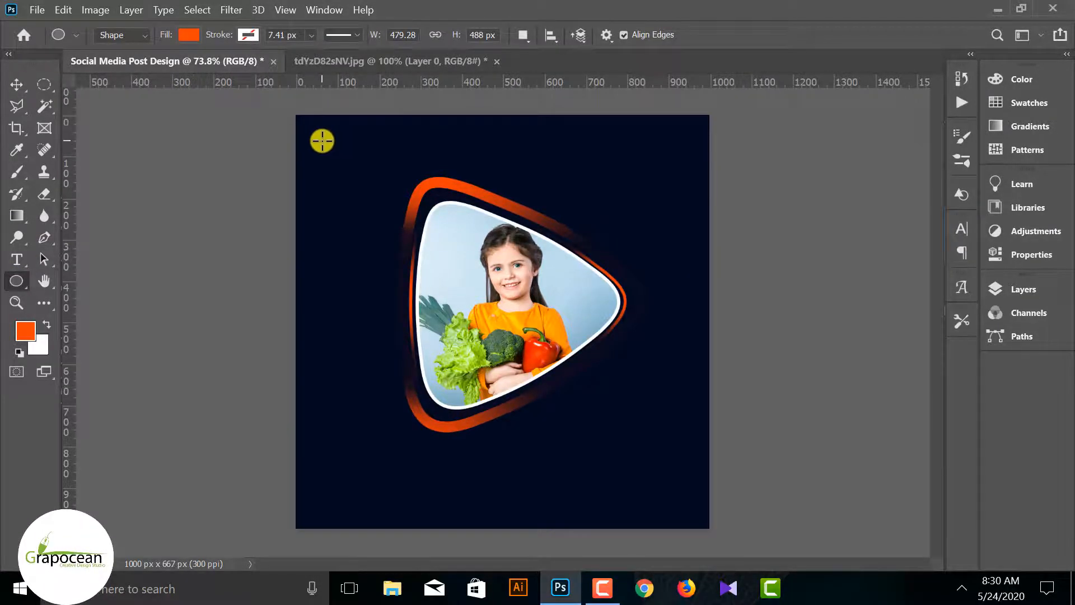
{"action": "left_click_drag", "start_coordinate": [328, 143], "coordinate": [329, 144]}
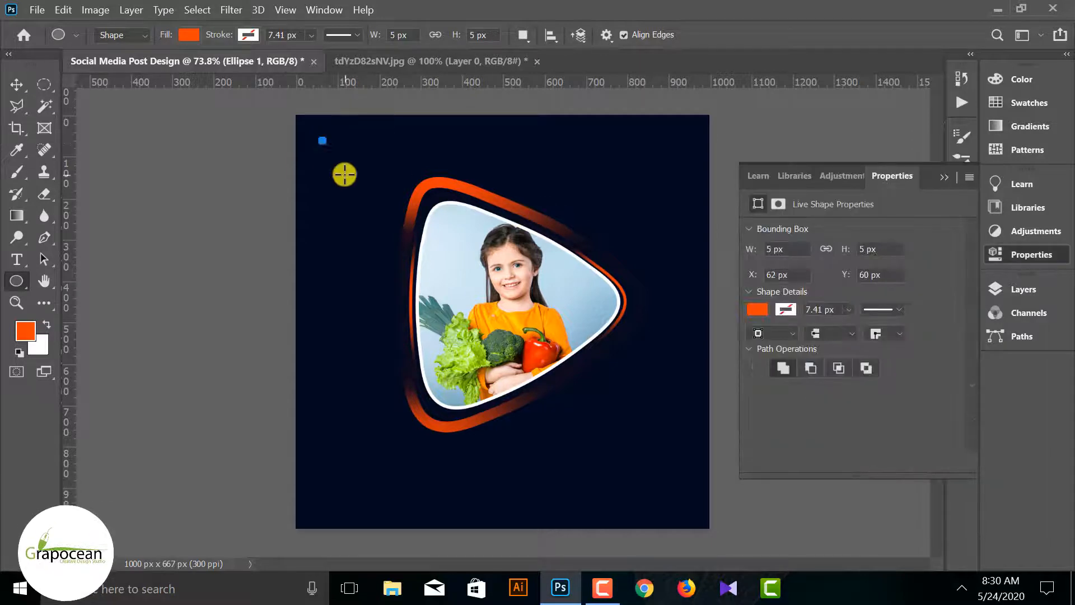
Duplicate the small orange dot twice to the right in a horizontal row, spaced 26 px apart
{"action": "left_click", "coordinate": [18, 85]}
{"action": "left_click", "coordinate": [287, 160]}
{"action": "scroll", "coordinate": [288, 162], "scroll_direction": "up", "scroll_amount": 11}
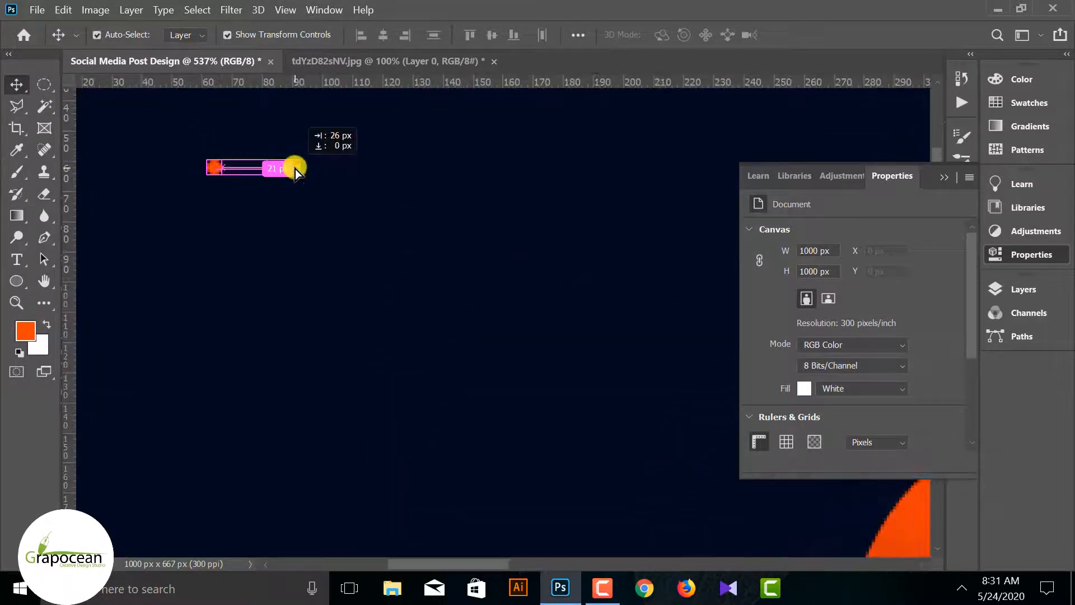
{"action": "left_click_drag", "start_coordinate": [295, 169], "coordinate": [402, 186]}
{"action": "left_click", "coordinate": [364, 198]}
{"action": "left_click", "coordinate": [371, 168]}
{"action": "left_click", "coordinate": [395, 215]}
{"action": "left_click", "coordinate": [372, 168]}
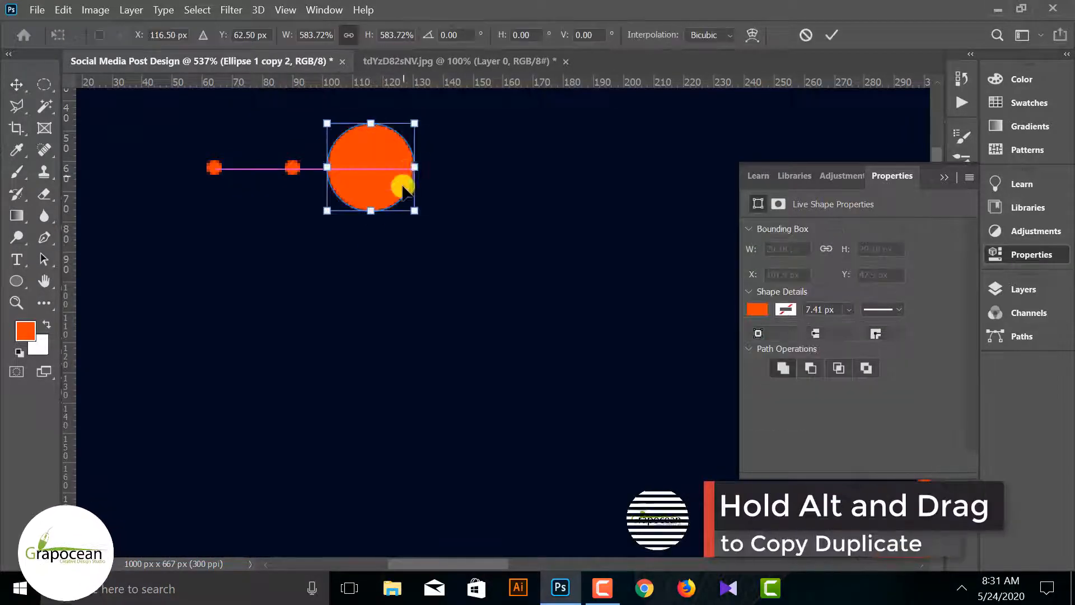
{"action": "key", "text": "ctrl+z"}
{"action": "left_click", "coordinate": [582, 259]}
{"action": "left_click", "coordinate": [372, 168]}
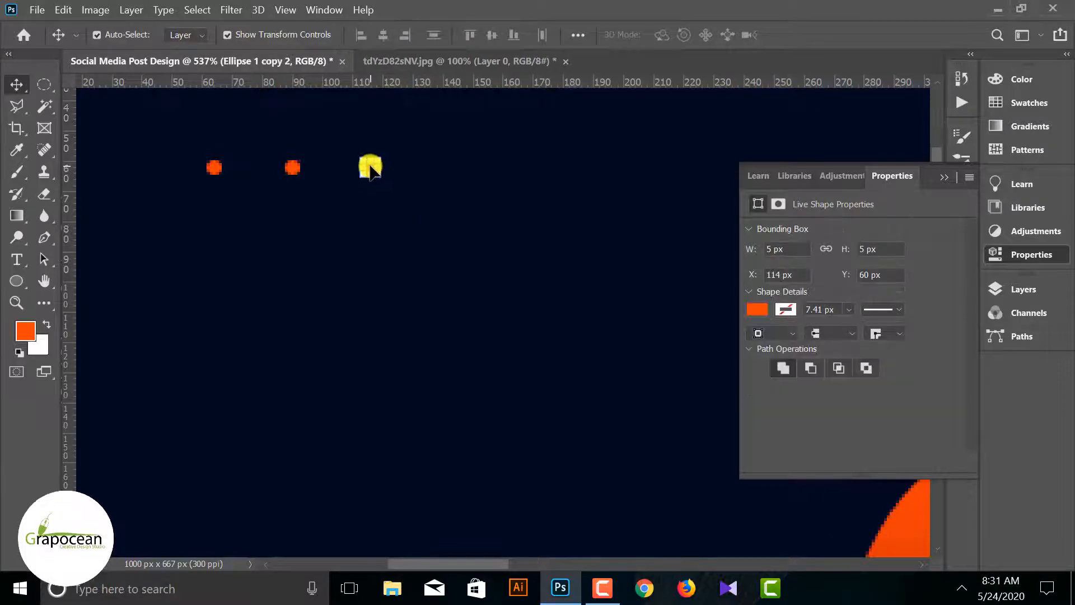
Duplicate the dot twice more along the same row, at about X 148 px and X 186 px
{"action": "scroll", "coordinate": [371, 167], "scroll_direction": "up", "scroll_amount": 3}
{"action": "left_click_drag", "start_coordinate": [372, 167], "coordinate": [532, 176]}
{"action": "scroll", "coordinate": [337, 247], "scroll_direction": "down", "scroll_amount": 4}
{"action": "left_click", "coordinate": [384, 350]}
{"action": "scroll", "coordinate": [457, 214], "scroll_direction": "up", "scroll_amount": 4}
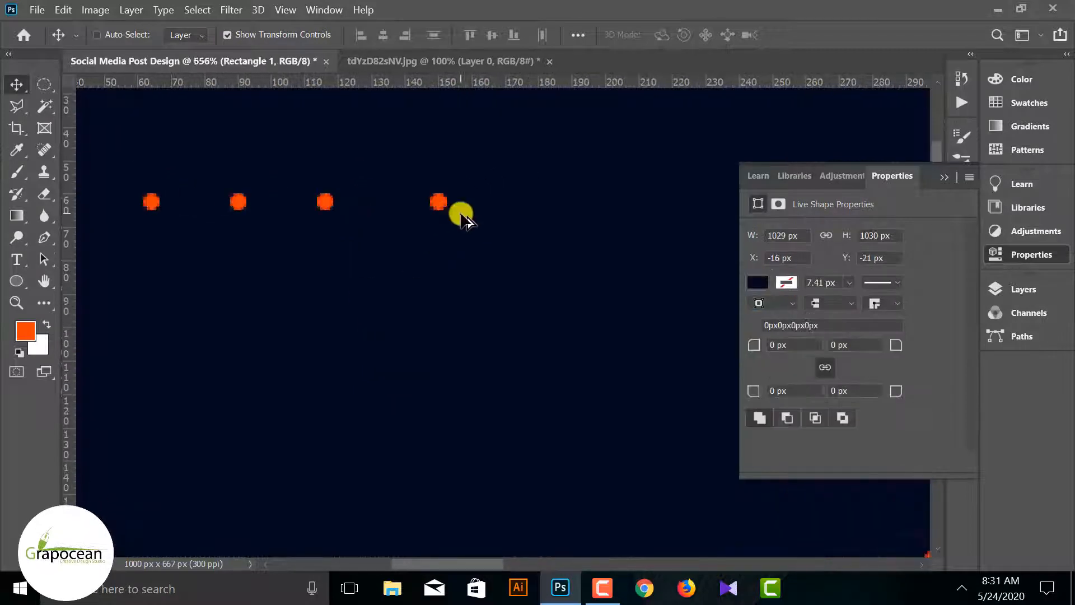
{"action": "left_click_drag", "start_coordinate": [479, 200], "coordinate": [603, 203]}
Select all five dots in the row and distribute them evenly in the horizontal direction
{"action": "scroll", "coordinate": [576, 295], "scroll_direction": "down", "scroll_amount": 4}
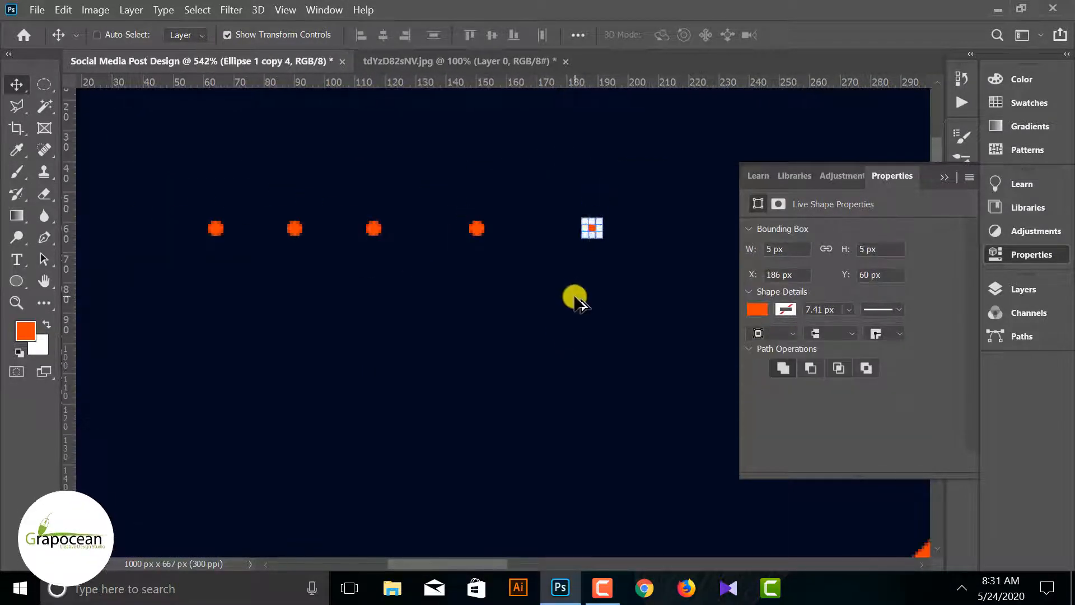
{"action": "left_click", "coordinate": [558, 336]}
{"action": "left_click", "coordinate": [595, 228]}
{"action": "left_click", "coordinate": [479, 228], "text": "shift"}
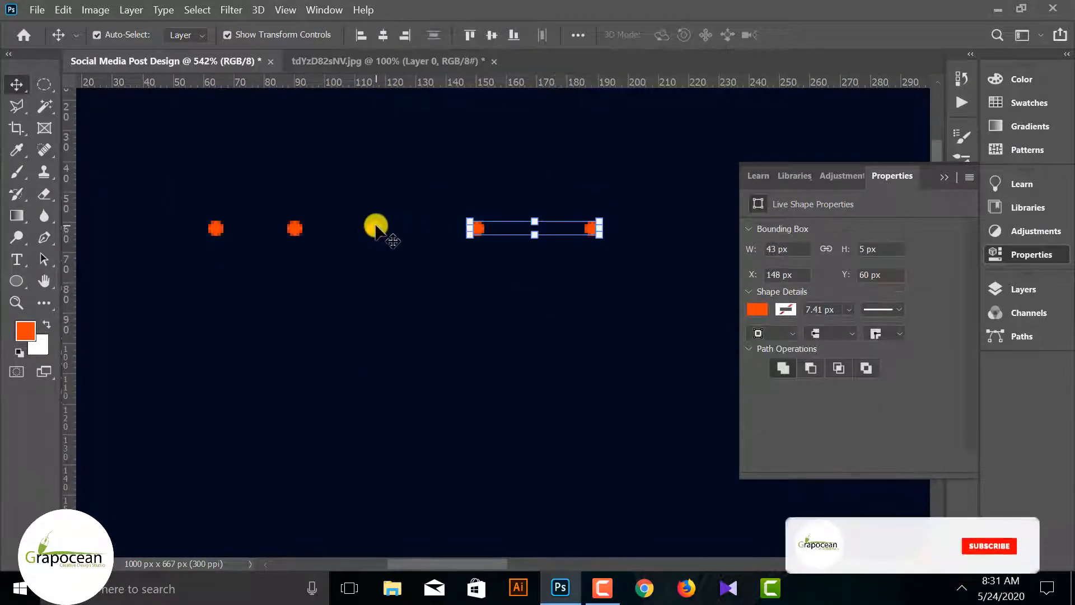
{"action": "left_click", "coordinate": [374, 229], "text": "shift"}
{"action": "left_click", "coordinate": [294, 229], "text": "shift"}
{"action": "left_click", "coordinate": [216, 228], "text": "shift"}
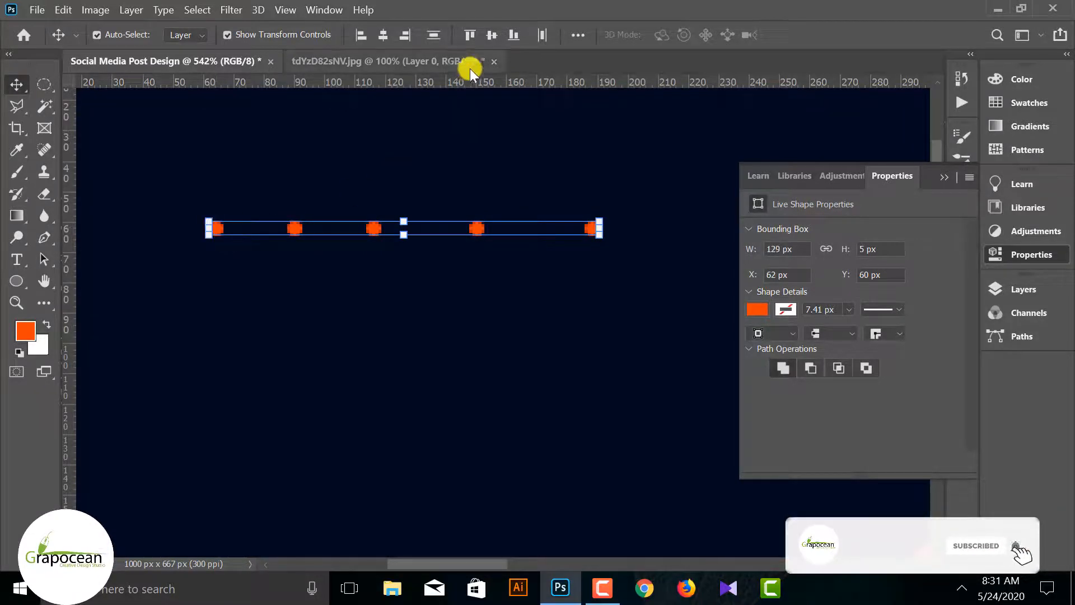
{"action": "left_click", "coordinate": [544, 34]}
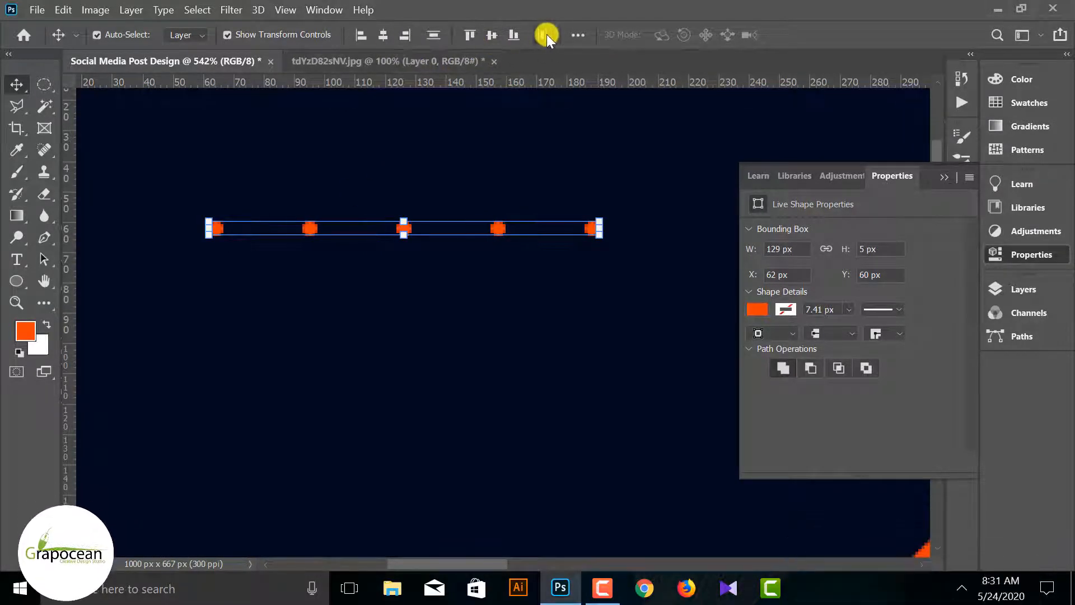
{"action": "left_click", "coordinate": [252, 307]}
Select the five evenly spaced dots and duplicate the row straight below at Y 72 px
{"action": "scroll", "coordinate": [307, 305], "scroll_direction": "down", "scroll_amount": 3}
{"action": "scroll", "coordinate": [348, 328], "scroll_direction": "down", "scroll_amount": 1}
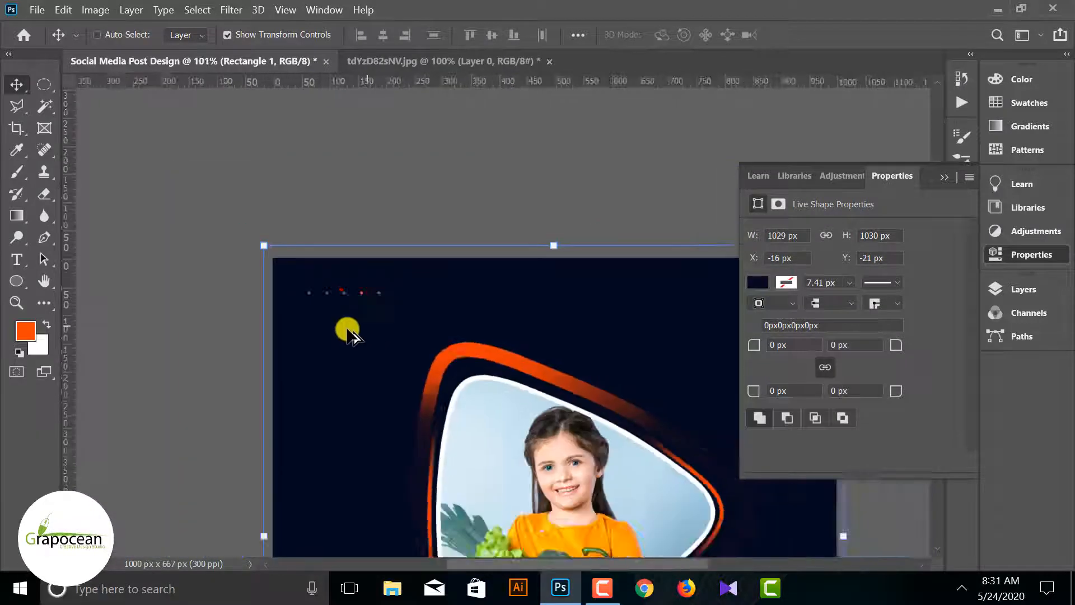
{"action": "scroll", "coordinate": [471, 297], "scroll_direction": "up", "scroll_amount": 6}
{"action": "left_click", "coordinate": [624, 269]}
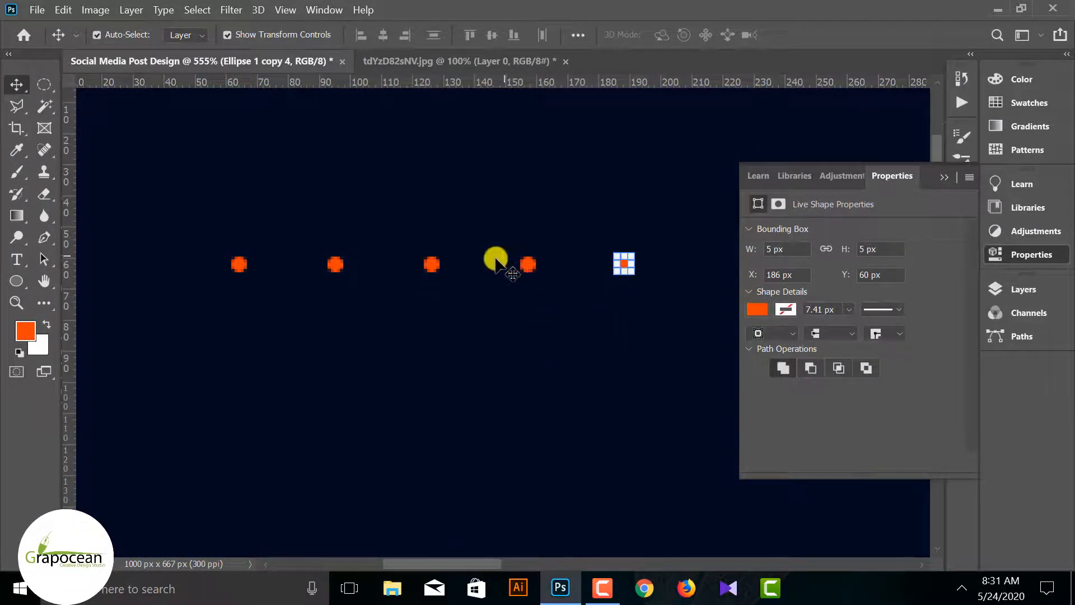
{"action": "left_click", "coordinate": [431, 265], "text": "shift"}
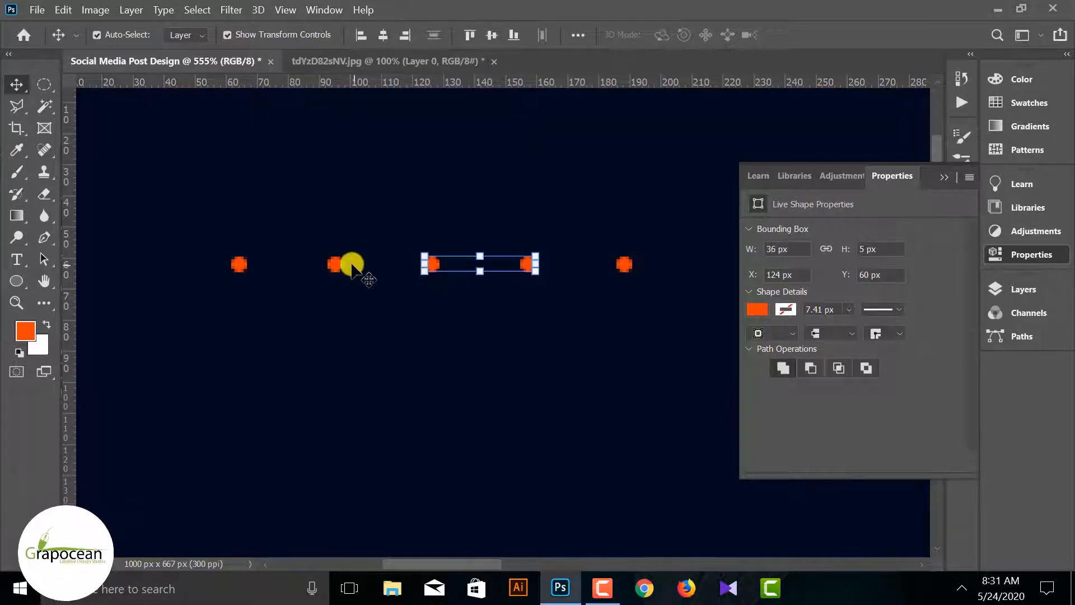
{"action": "left_click", "coordinate": [335, 264], "text": "shift"}
{"action": "left_click", "coordinate": [623, 263], "text": "shift"}
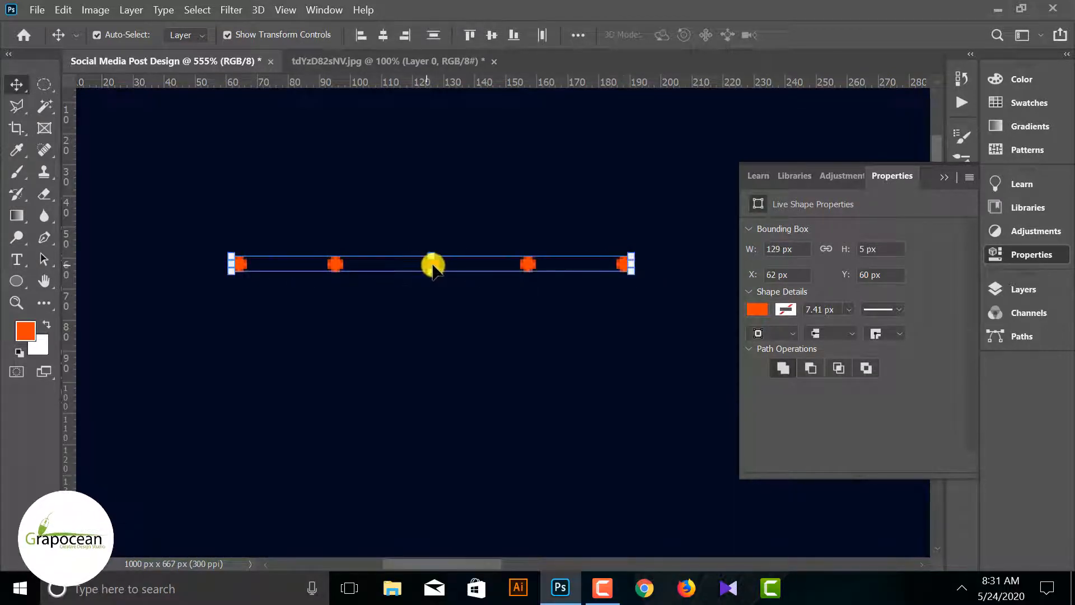
{"action": "scroll", "coordinate": [431, 259], "scroll_direction": "up", "scroll_amount": 3}
{"action": "left_click_drag", "start_coordinate": [429, 301], "coordinate": [428, 329]}
{"action": "scroll", "coordinate": [432, 309], "scroll_direction": "down", "scroll_amount": 3}
{"action": "left_click", "coordinate": [440, 288]}
{"action": "scroll", "coordinate": [344, 267], "scroll_direction": "down", "scroll_amount": 12}
{"action": "scroll", "coordinate": [384, 264], "scroll_direction": "up", "scroll_amount": 12}
{"action": "left_click", "coordinate": [367, 264]}
{"action": "left_click", "coordinate": [457, 264], "text": "shift"}
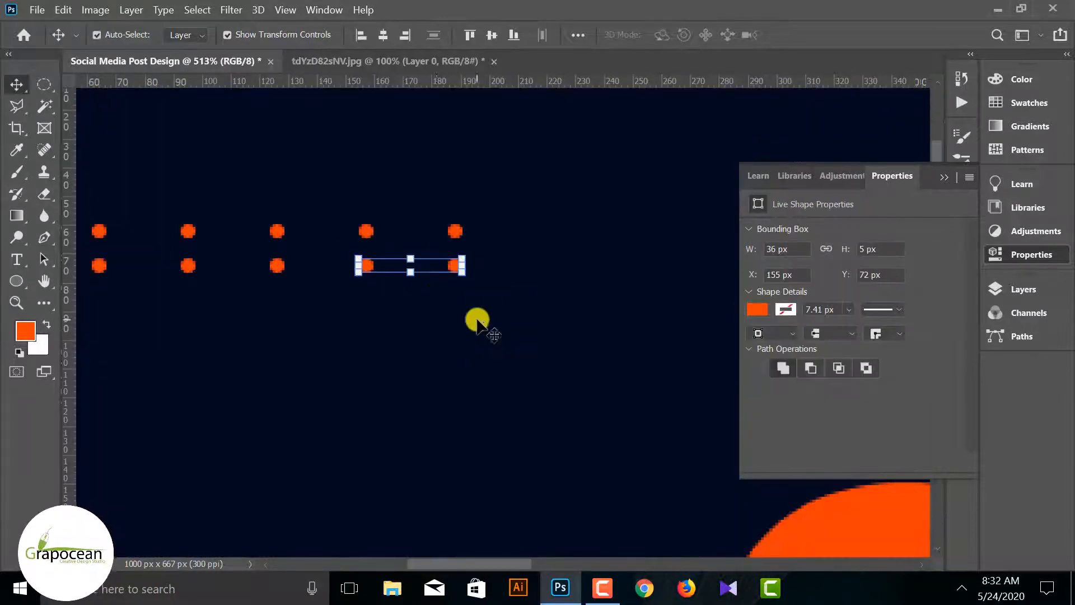
{"action": "left_click", "coordinate": [476, 321]}
Lock the Image group in the layer stack
{"action": "scroll", "coordinate": [476, 325], "scroll_direction": "down", "scroll_amount": 10}
{"action": "left_click", "coordinate": [1024, 290]}
{"action": "left_click", "coordinate": [892, 356]}
{"action": "left_click", "coordinate": [901, 386]}
{"action": "left_click", "coordinate": [893, 357]}
{"action": "left_click", "coordinate": [1023, 289]}
Select the two orange dot rows and duplicate them straight below until the grid has six rows
{"action": "left_click_drag", "start_coordinate": [311, 239], "coordinate": [511, 302]}
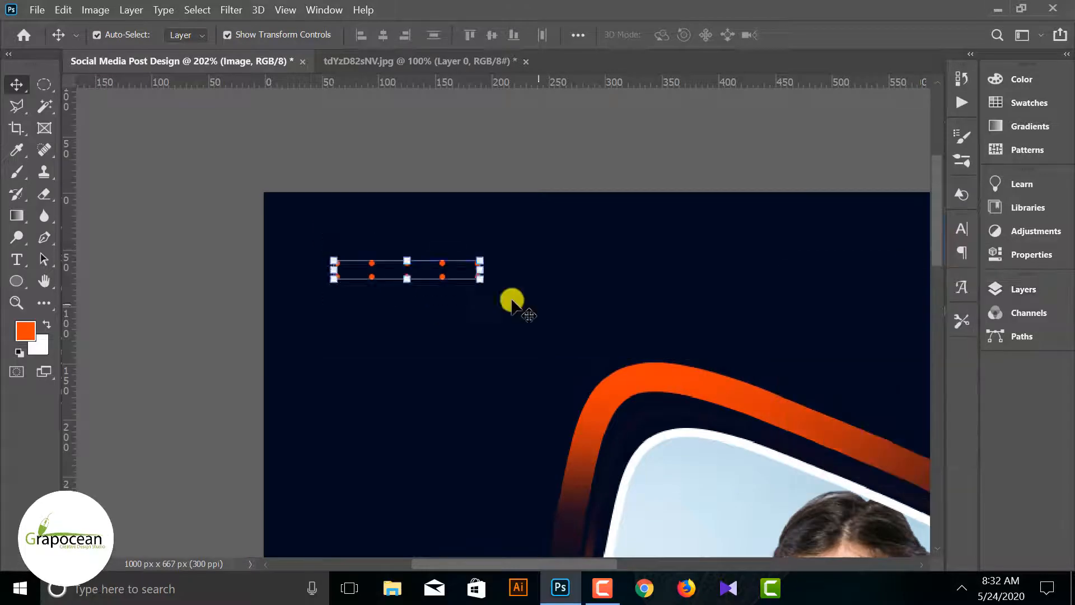
{"action": "scroll", "coordinate": [431, 282], "scroll_direction": "up", "scroll_amount": 12}
{"action": "left_click_drag", "start_coordinate": [399, 258], "coordinate": [399, 341]}
{"action": "scroll", "coordinate": [400, 314], "scroll_direction": "down", "scroll_amount": 3}
{"action": "scroll", "coordinate": [402, 263], "scroll_direction": "down", "scroll_amount": 10}
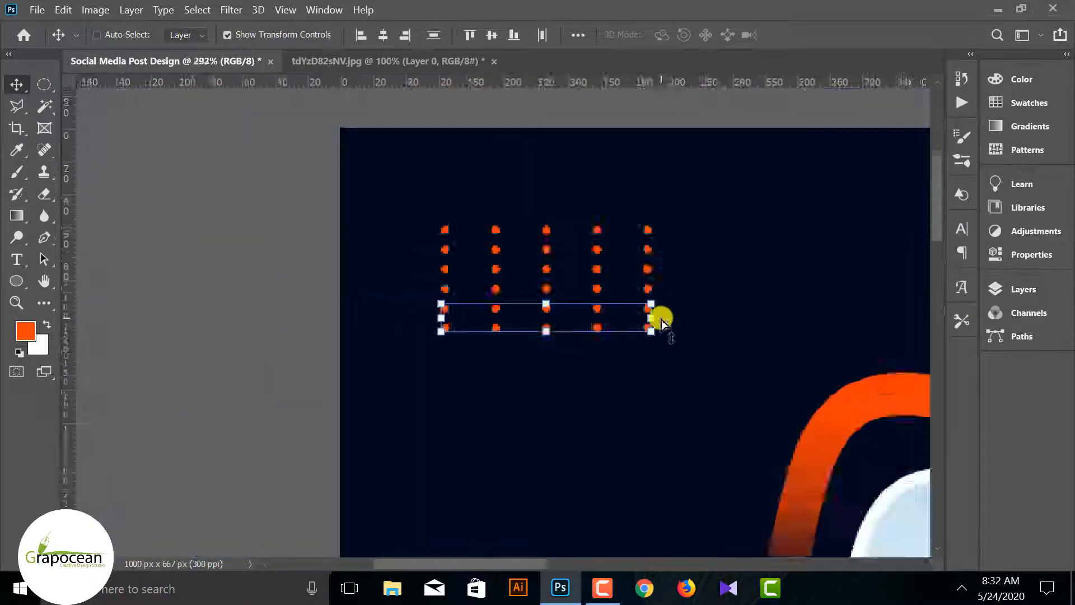
{"action": "scroll", "coordinate": [355, 312], "scroll_direction": "up", "scroll_amount": 8}
{"action": "scroll", "coordinate": [325, 224], "scroll_direction": "up", "scroll_amount": 5}
{"action": "left_click_drag", "start_coordinate": [333, 159], "coordinate": [333, 177]}
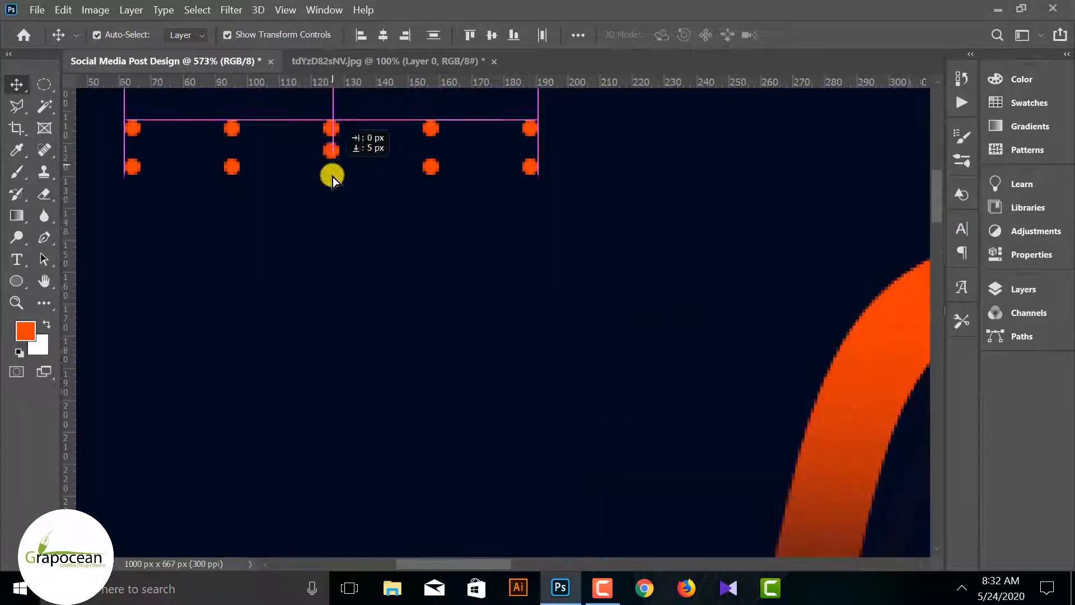
{"action": "key", "text": "ctrl+z"}
Select the two lowest dot rows and duplicate them straight below with the same row spacing
{"action": "scroll", "coordinate": [406, 272], "scroll_direction": "down", "scroll_amount": 4}
{"action": "left_click_drag", "start_coordinate": [540, 249], "coordinate": [207, 155]}
{"action": "left_click_drag", "start_coordinate": [398, 184], "coordinate": [398, 220]}
{"action": "key", "text": "ctrl+z"}
{"action": "scroll", "coordinate": [354, 187], "scroll_direction": "up", "scroll_amount": 5}
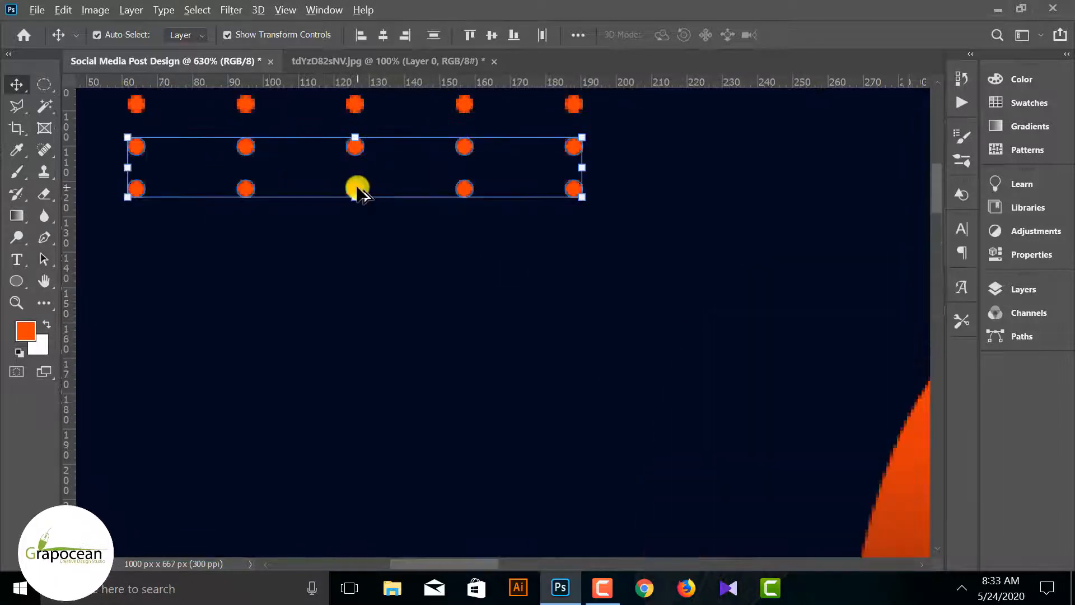
{"action": "left_click_drag", "start_coordinate": [356, 188], "coordinate": [353, 273]}
Try to distribute the selected grid dots evenly in the horizontal direction
{"action": "scroll", "coordinate": [516, 334], "scroll_direction": "down", "scroll_amount": 10}
{"action": "left_click_drag", "start_coordinate": [572, 348], "coordinate": [510, 170]}
{"action": "left_click_drag", "start_coordinate": [507, 327], "coordinate": [486, 194]}
{"action": "left_click_drag", "start_coordinate": [471, 329], "coordinate": [238, 140]}
{"action": "left_click", "coordinate": [542, 35]}
{"action": "key", "text": "ctrl+z"}
{"action": "left_click", "coordinate": [502, 352]}
Try to extend the dot grid with further rows duplicated straight below
{"action": "scroll", "coordinate": [502, 356], "scroll_direction": "down", "scroll_amount": 10}
{"action": "scroll", "coordinate": [410, 235], "scroll_direction": "up", "scroll_amount": 12}
{"action": "scroll", "coordinate": [347, 158], "scroll_direction": "up", "scroll_amount": 9}
{"action": "left_click_drag", "start_coordinate": [306, 154], "coordinate": [306, 224]}
{"action": "scroll", "coordinate": [315, 291], "scroll_direction": "down", "scroll_amount": 10}
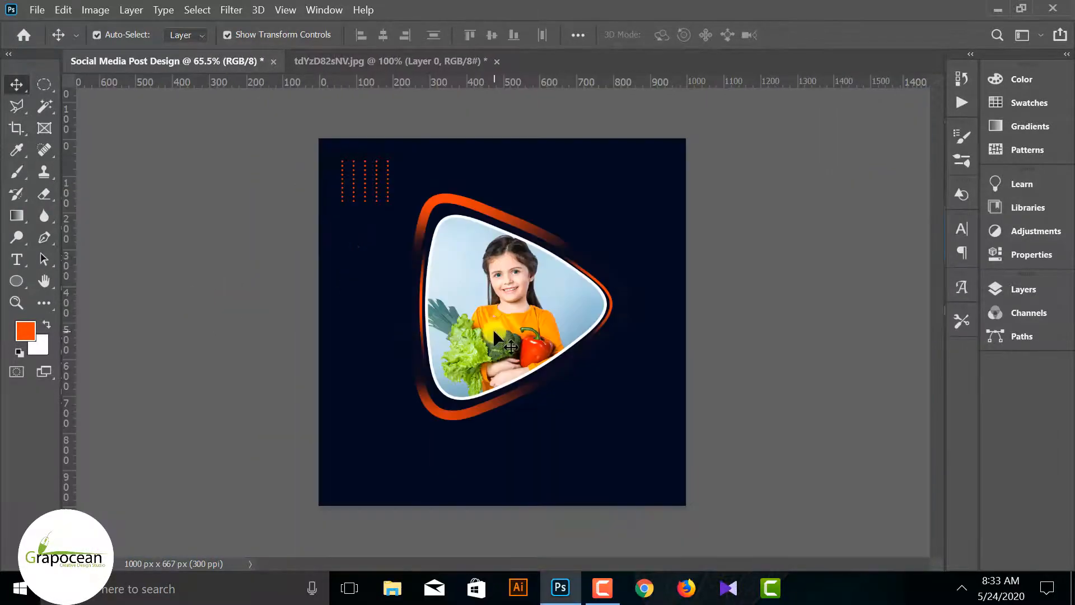
{"action": "scroll", "coordinate": [338, 208], "scroll_direction": "up", "scroll_amount": 2}
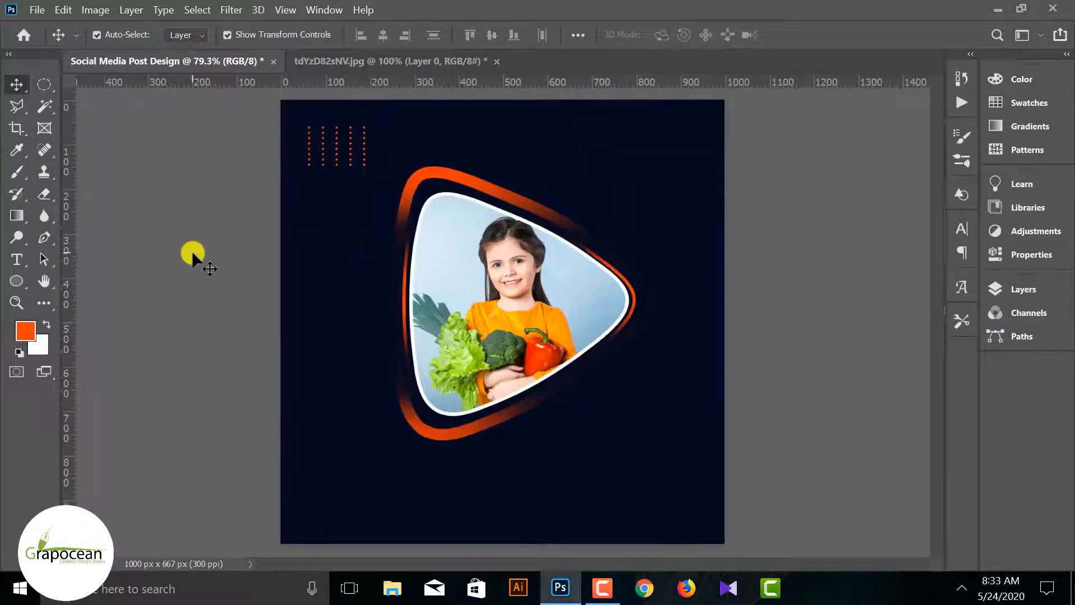
Draw a circle about 62 px in diameter below the photo's tip, at about X 735 px and Y 719 px
{"action": "scroll", "coordinate": [192, 250], "scroll_direction": "down", "scroll_amount": 2}
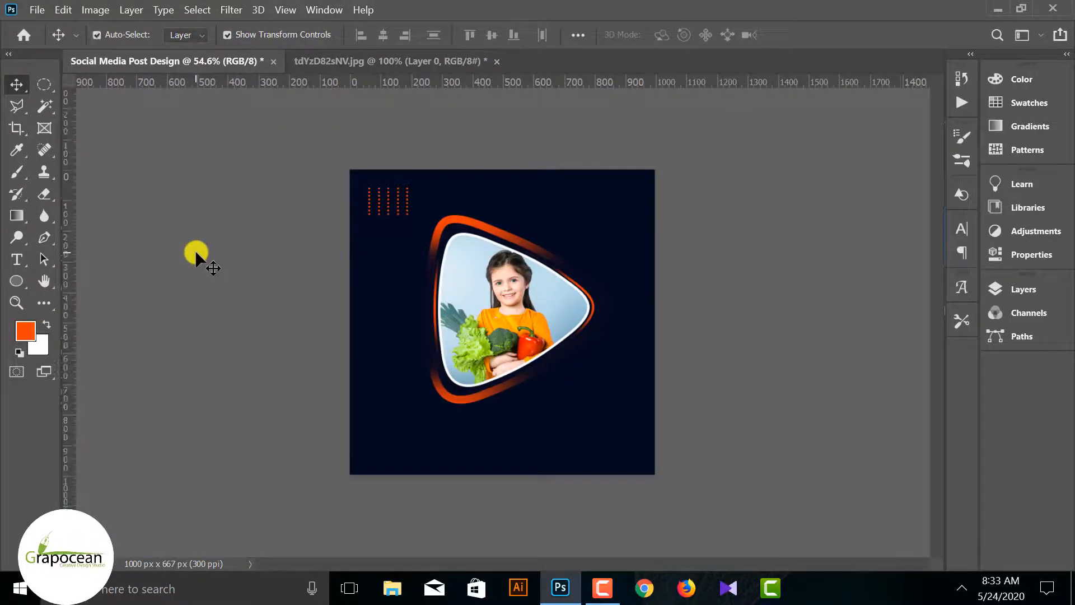
{"action": "left_click", "coordinate": [16, 281]}
{"action": "left_click", "coordinate": [75, 313]}
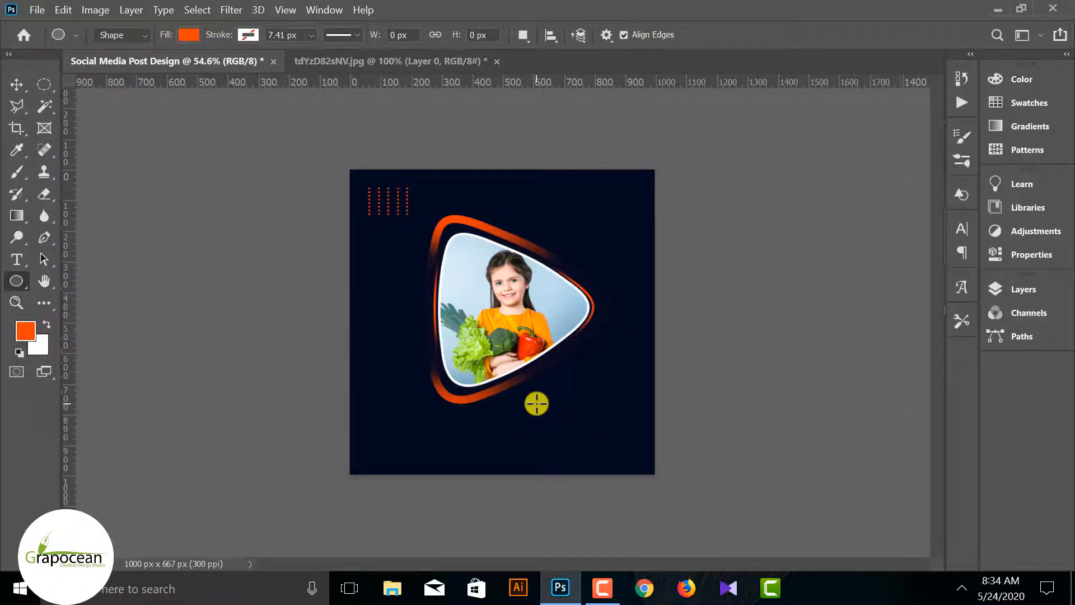
{"action": "left_click_drag", "start_coordinate": [600, 408], "coordinate": [602, 410]}
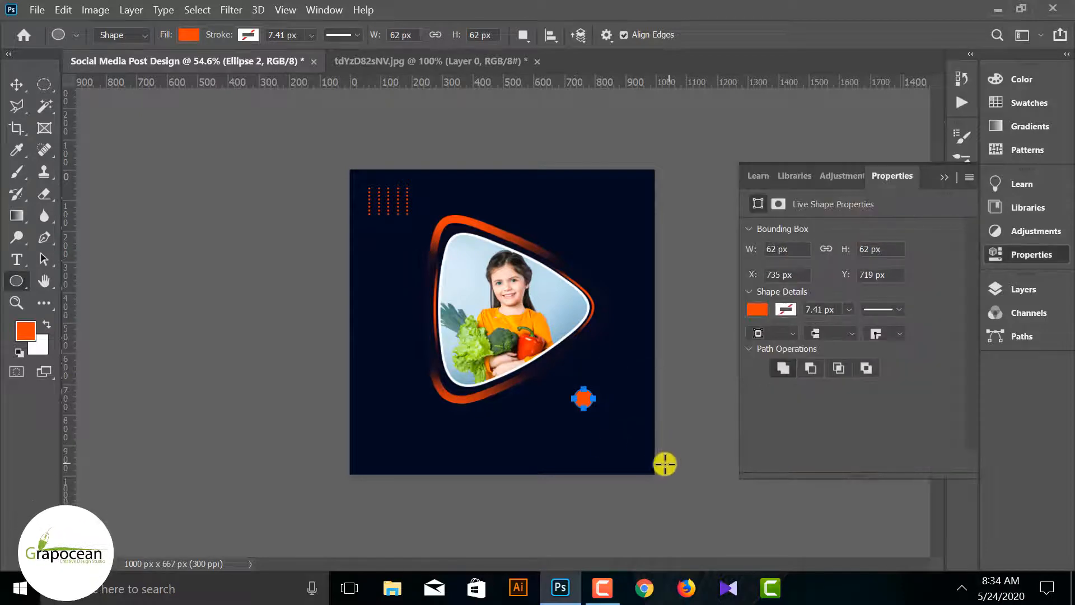
Remove the circle's fill, give it a white 7.41 px stroke, and deselect it
{"action": "left_click", "coordinate": [188, 35]}
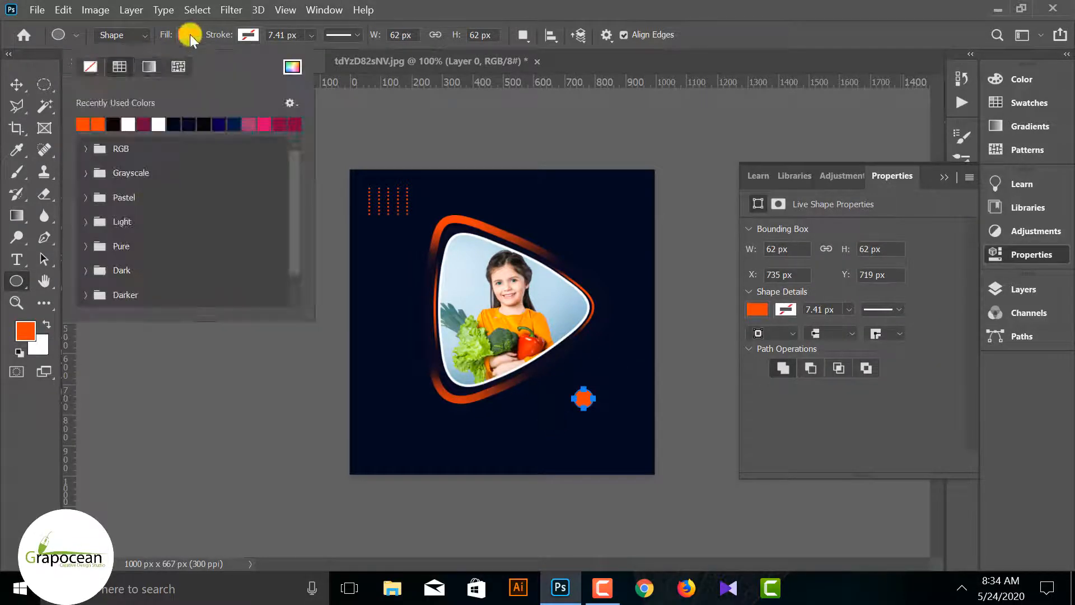
{"action": "left_click", "coordinate": [90, 66]}
{"action": "left_click", "coordinate": [249, 34]}
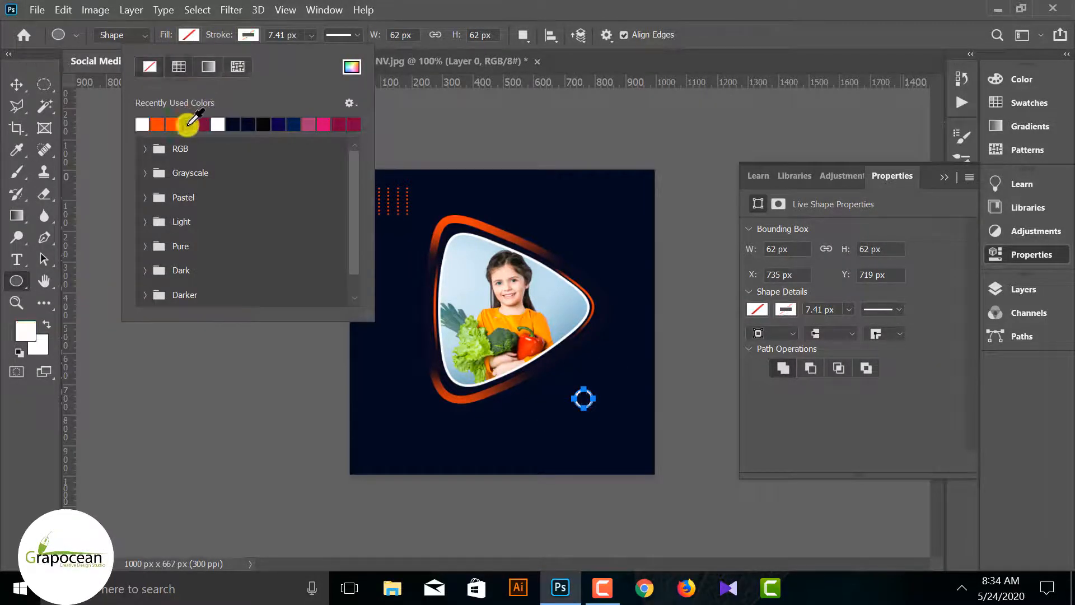
{"action": "left_click", "coordinate": [16, 84]}
{"action": "left_click", "coordinate": [159, 340]}
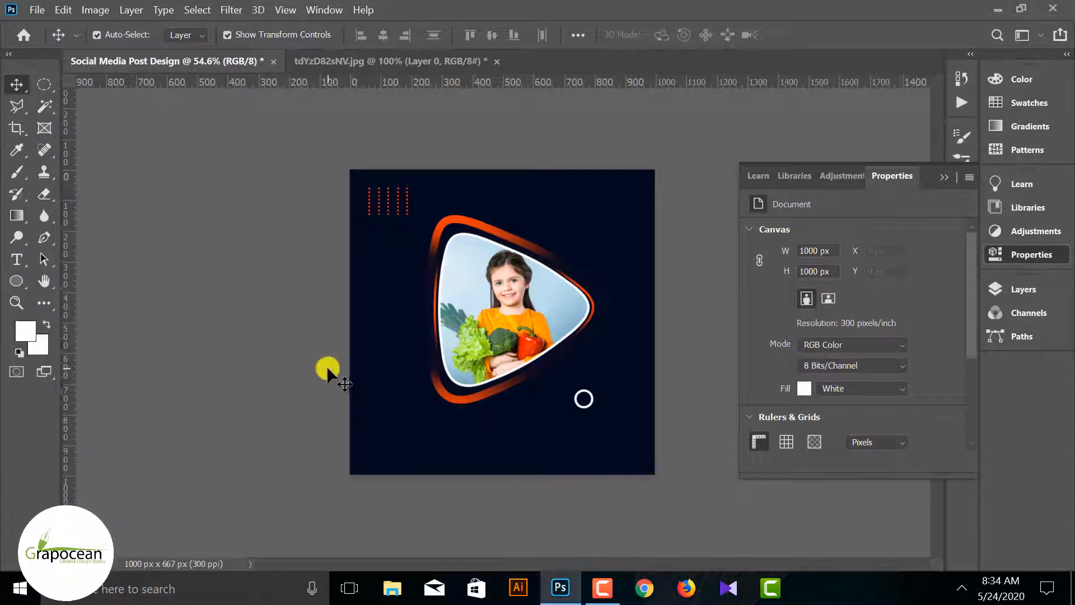
Select all the dots of the orange grid and group their layers
{"action": "left_click", "coordinate": [1011, 254]}
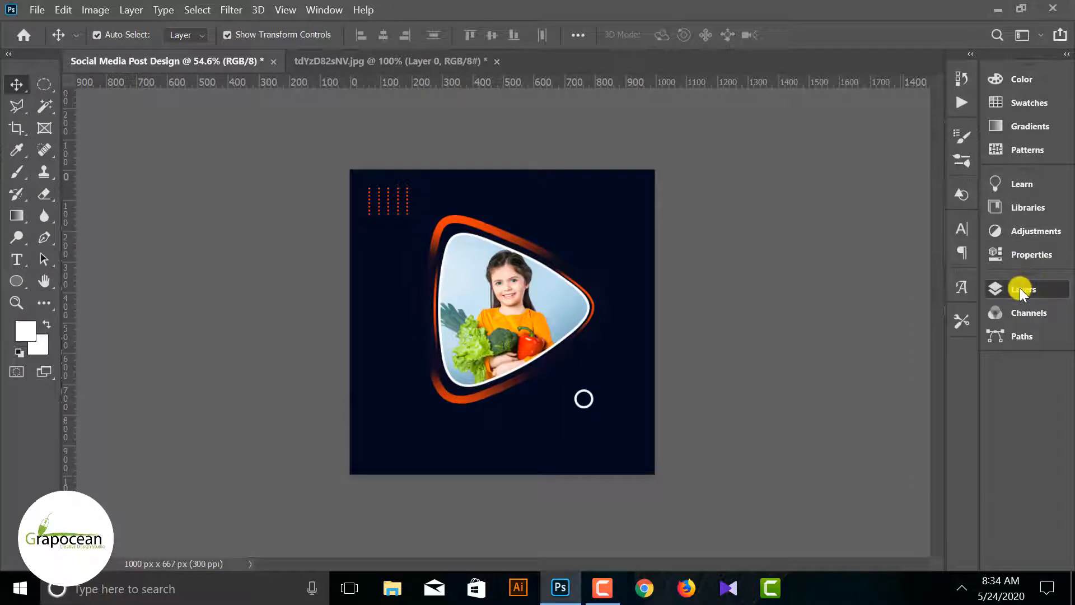
{"action": "left_click", "coordinate": [1020, 288]}
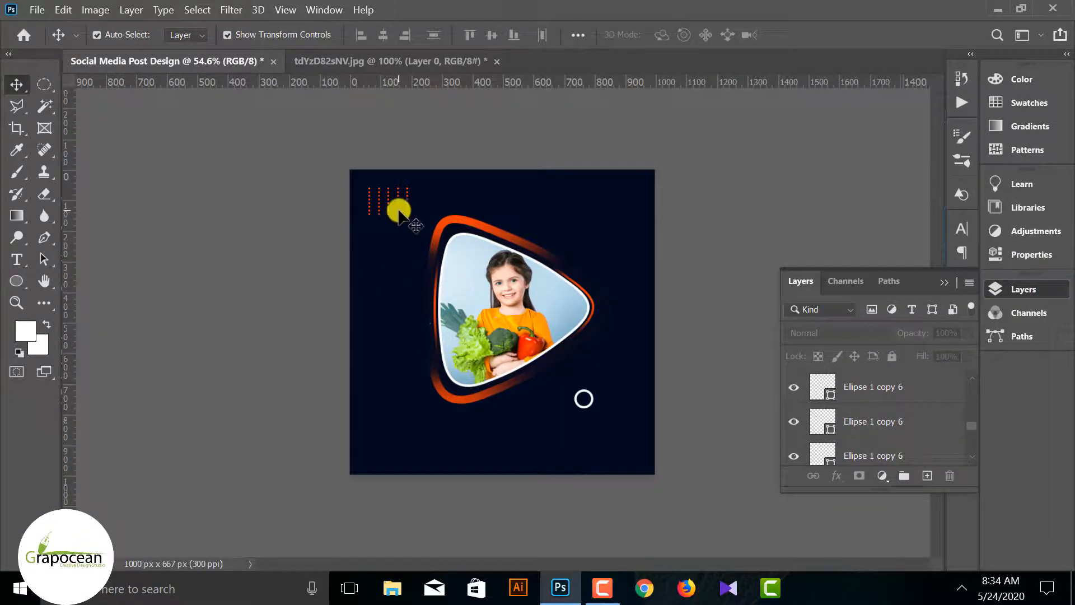
{"action": "left_click_drag", "start_coordinate": [411, 221], "coordinate": [362, 185]}
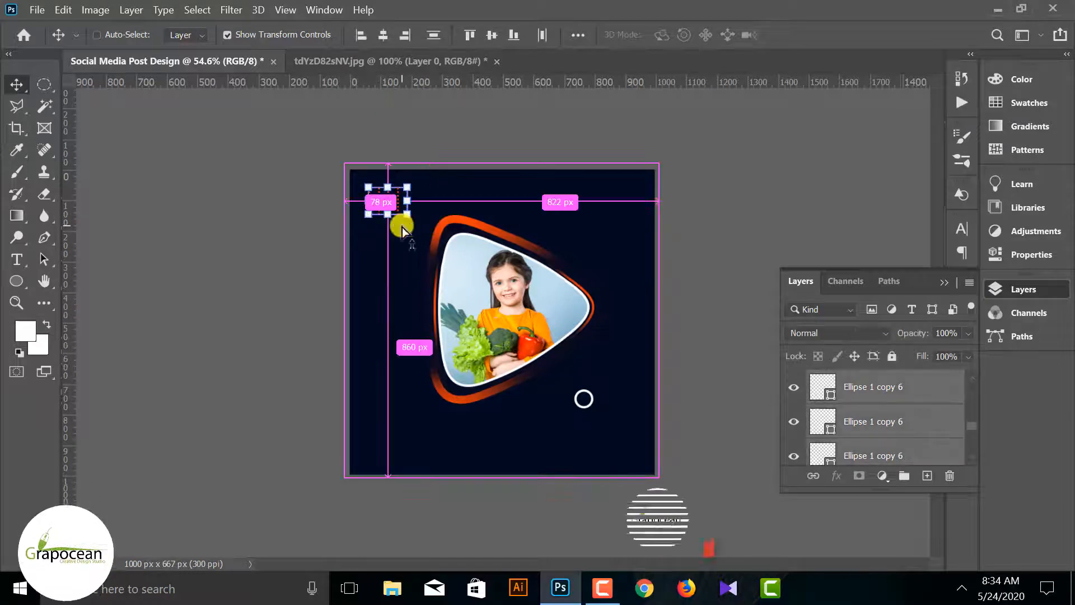
{"action": "key", "text": "ctrl+g"}
{"action": "left_click", "coordinate": [810, 378]}
{"action": "left_click", "coordinate": [793, 381]}
{"action": "left_click", "coordinate": [793, 381]}
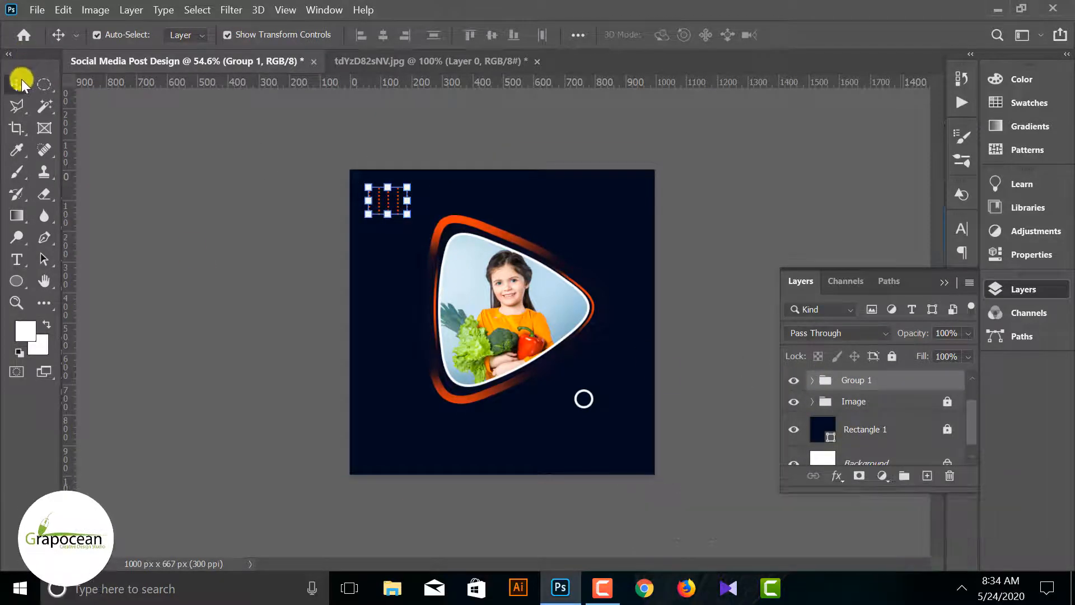
{"action": "left_click", "coordinate": [418, 203]}
{"action": "left_click", "coordinate": [810, 381]}
Try making the grouped dot grid narrower while keeping its height
{"action": "scroll", "coordinate": [406, 216], "scroll_direction": "up", "scroll_amount": 3}
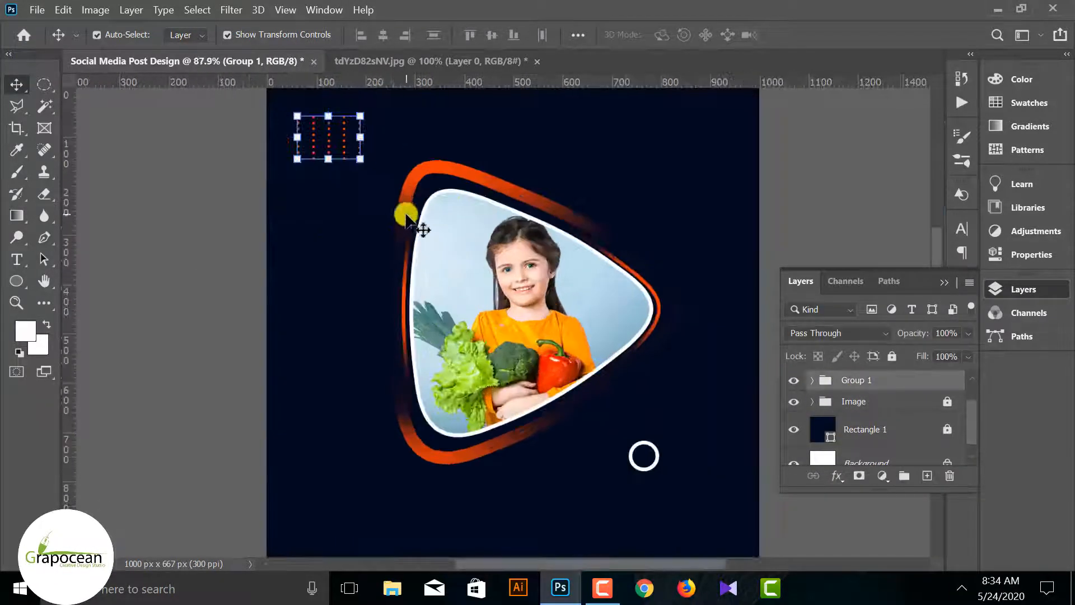
{"action": "mouse_move", "coordinate": [364, 163]}
{"action": "left_mouse_down"}
{"action": "mouse_move", "coordinate": [344, 142]}
{"action": "mouse_move", "coordinate": [352, 162]}
{"action": "left_mouse_up"}
{"action": "left_click", "coordinate": [830, 35]}
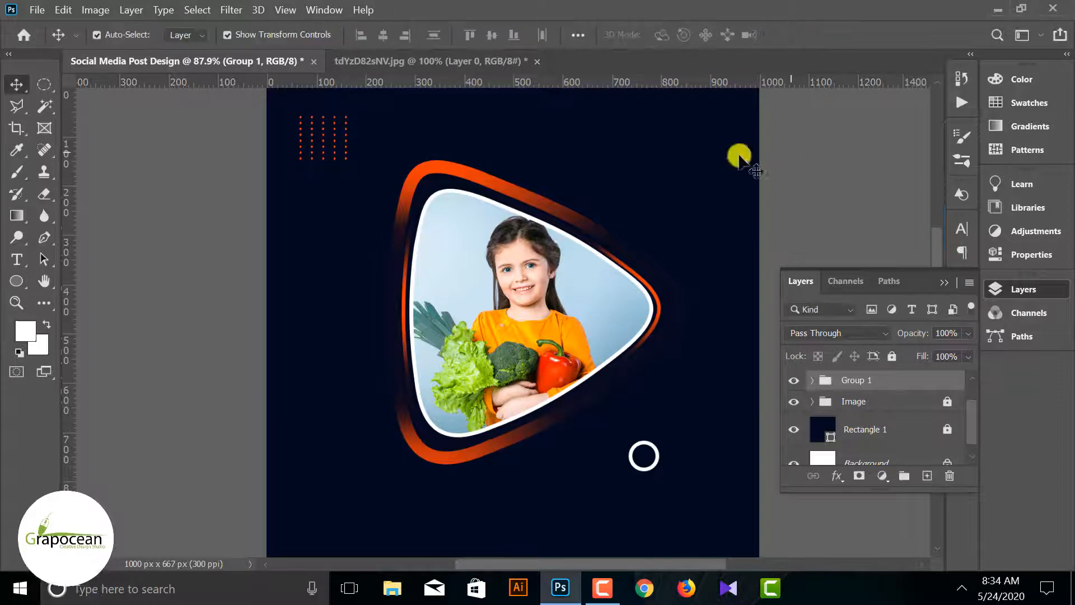
Create a 20 px wide three-sided polygon with smooth corners and 5% smooth indents beside the photo
{"action": "scroll", "coordinate": [482, 301], "scroll_direction": "down", "scroll_amount": 2}
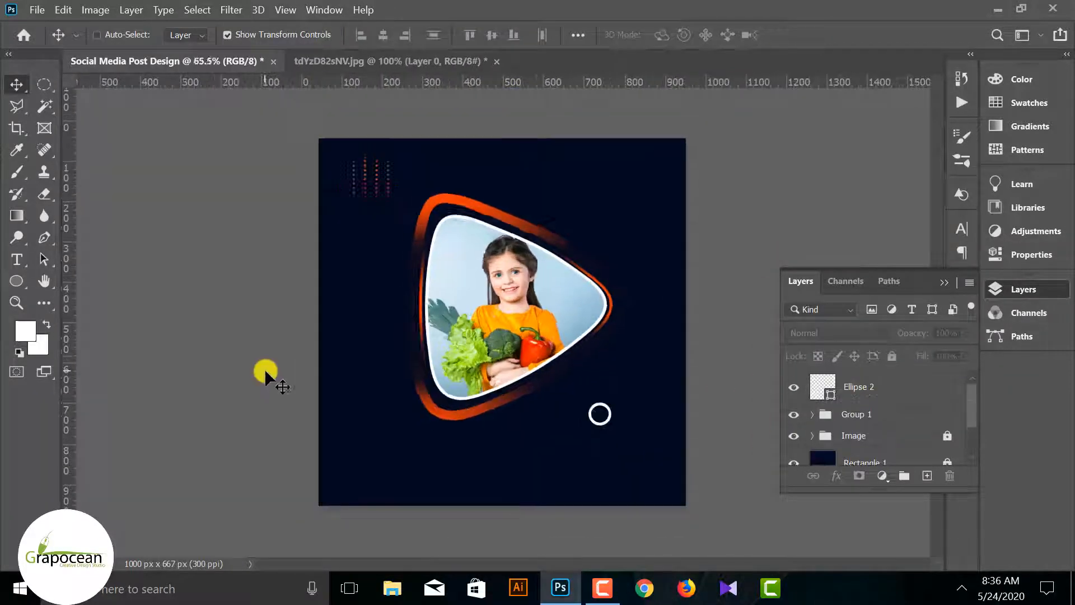
{"action": "scroll", "coordinate": [557, 432], "scroll_direction": "down", "scroll_amount": 1}
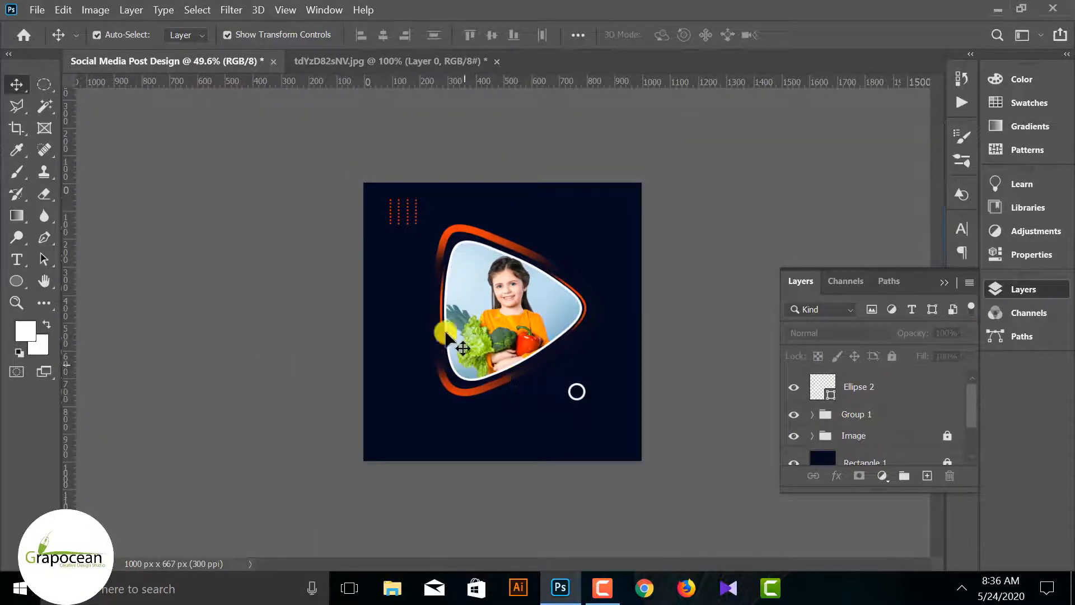
{"action": "left_click", "coordinate": [25, 281]}
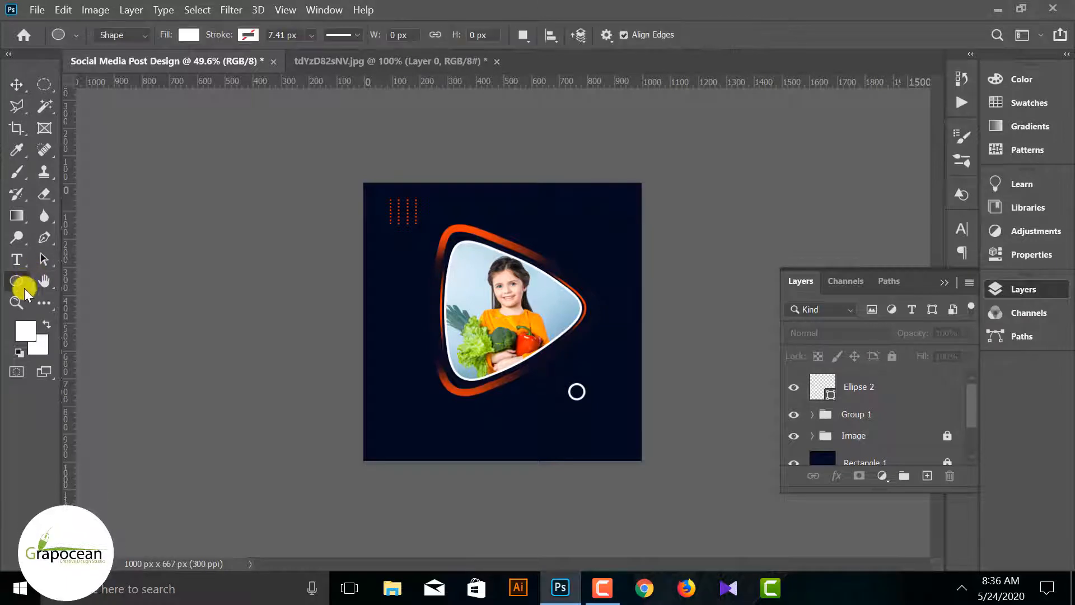
{"action": "right_click", "coordinate": [25, 288]}
{"action": "left_click", "coordinate": [89, 328]}
{"action": "left_click", "coordinate": [401, 278]}
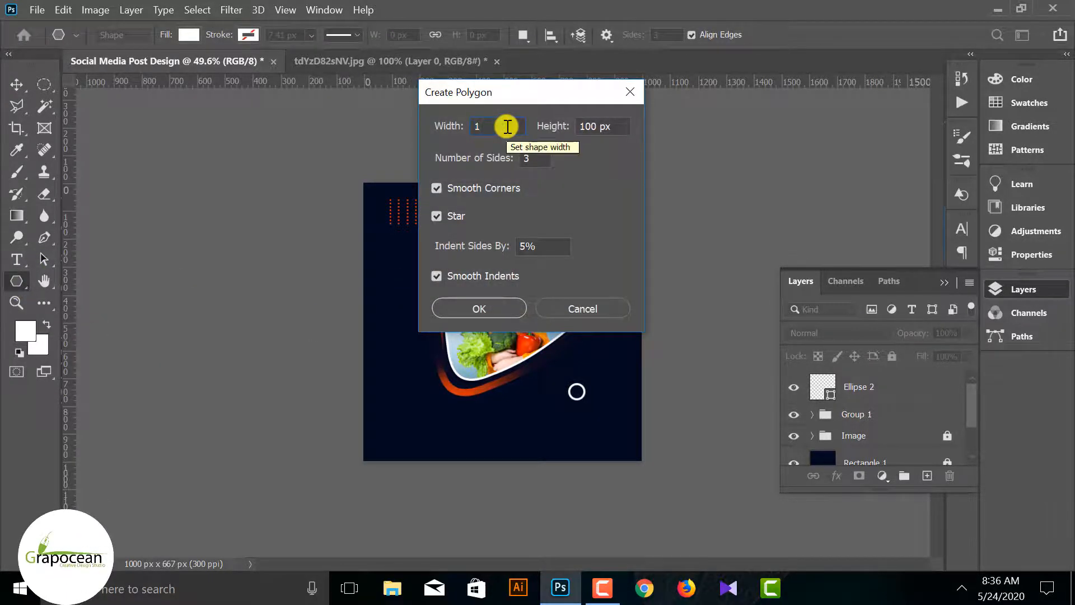
{"action": "type", "text": "20"}
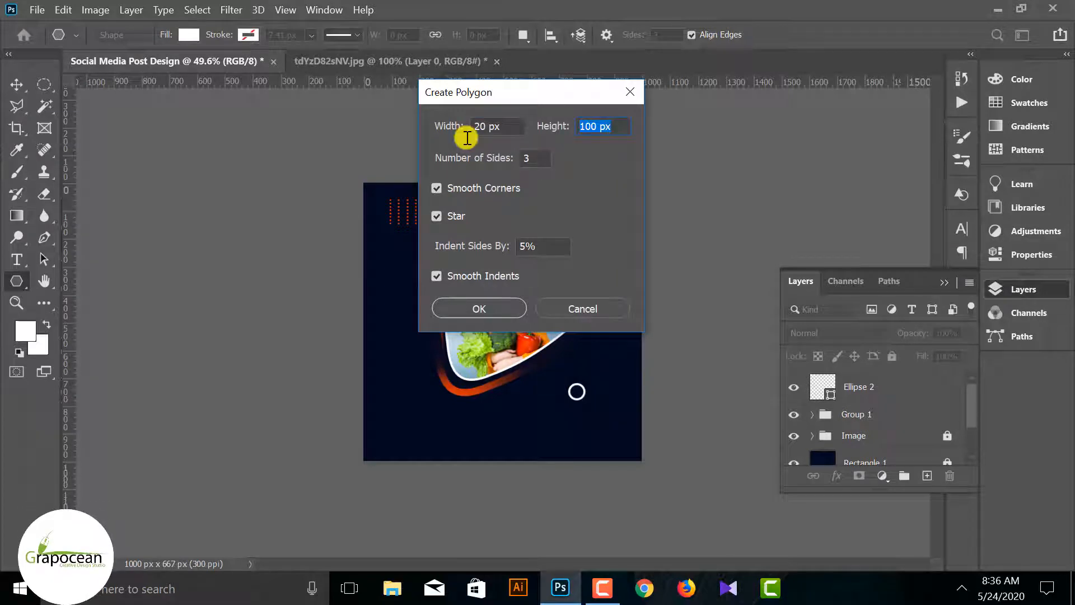
{"action": "key", "text": "Return"}
Scale the small white triangle up to about 152% width and 167% height
{"action": "left_click", "coordinate": [16, 85]}
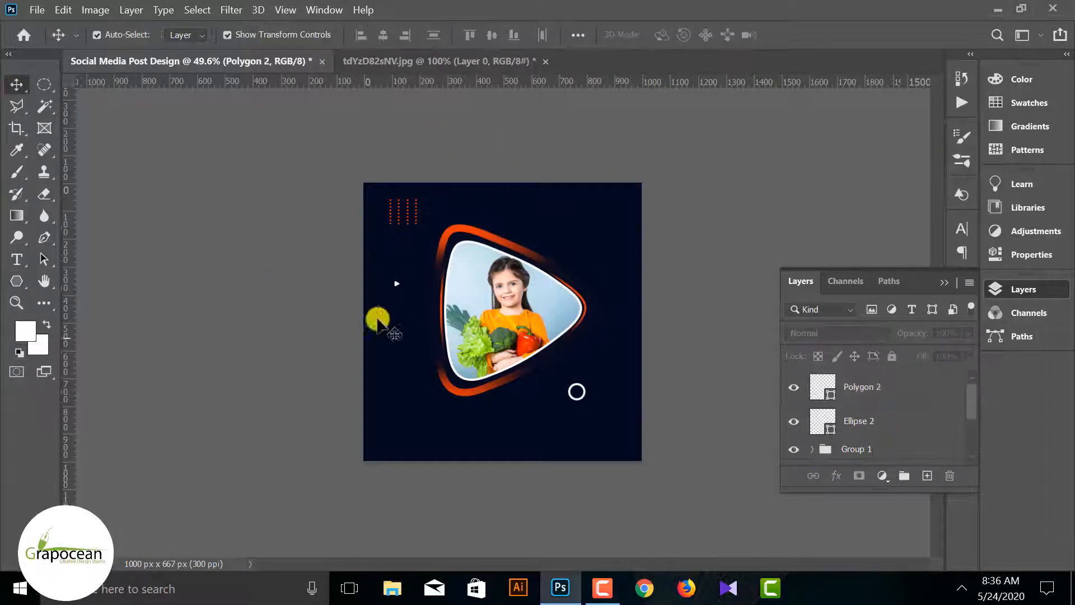
{"action": "scroll", "coordinate": [370, 297], "scroll_direction": "up", "scroll_amount": 5}
{"action": "scroll", "coordinate": [297, 242], "scroll_direction": "up", "scroll_amount": 2}
{"action": "left_click", "coordinate": [297, 242], "text": "ctrl"}
{"action": "scroll", "coordinate": [302, 242], "scroll_direction": "up", "scroll_amount": 2}
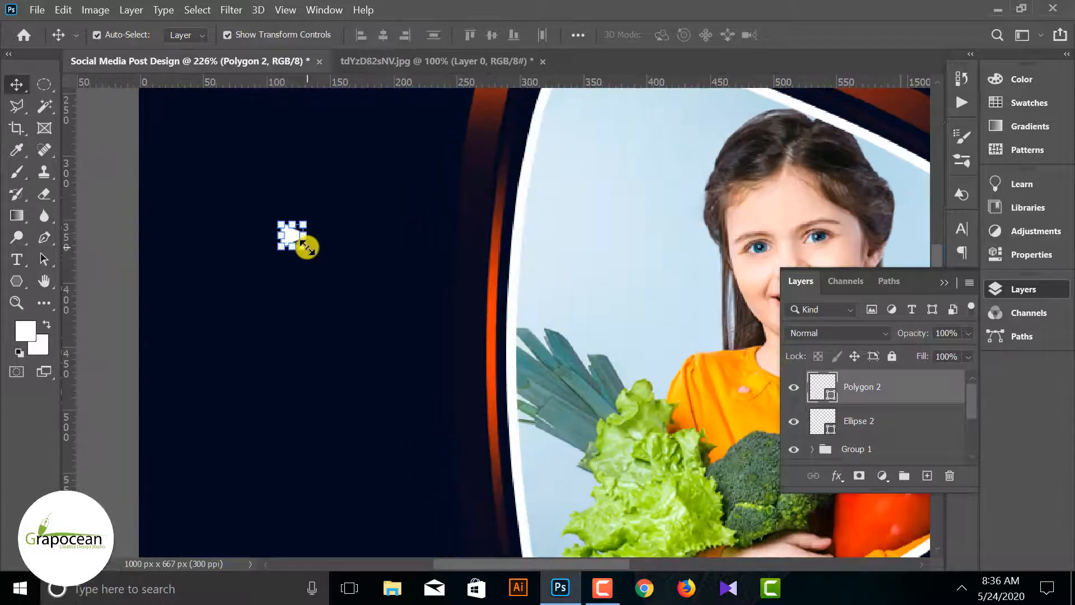
{"action": "left_click_drag", "start_coordinate": [305, 243], "coordinate": [318, 263]}
{"action": "left_click", "coordinate": [18, 89]}
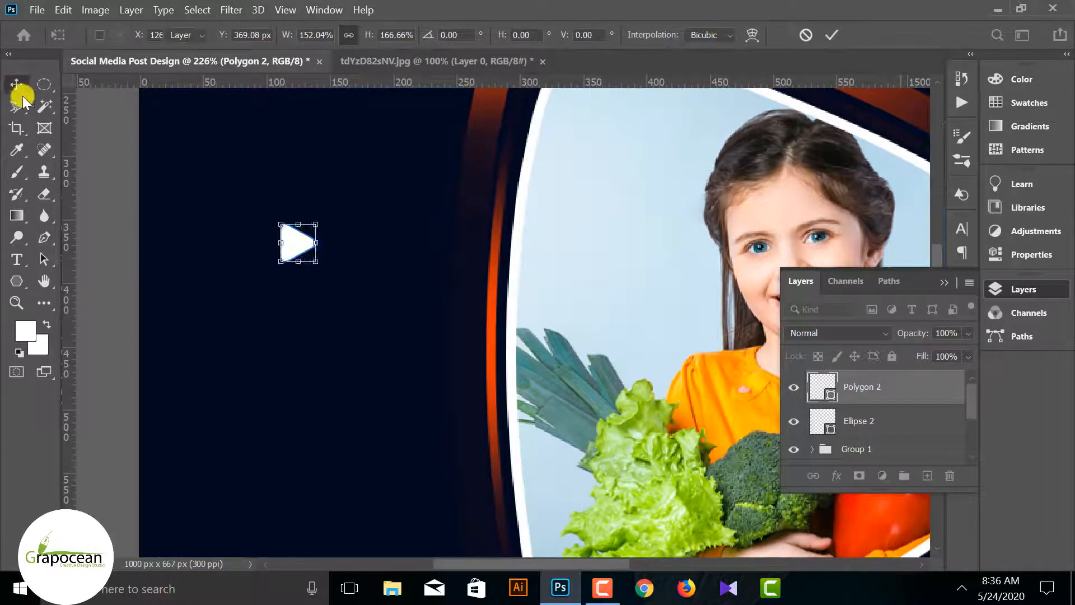
{"action": "left_click", "coordinate": [287, 247]}
{"action": "left_click", "coordinate": [289, 246]}
Remove the small triangle's fill and give it a white stroke
{"action": "left_click", "coordinate": [17, 281]}
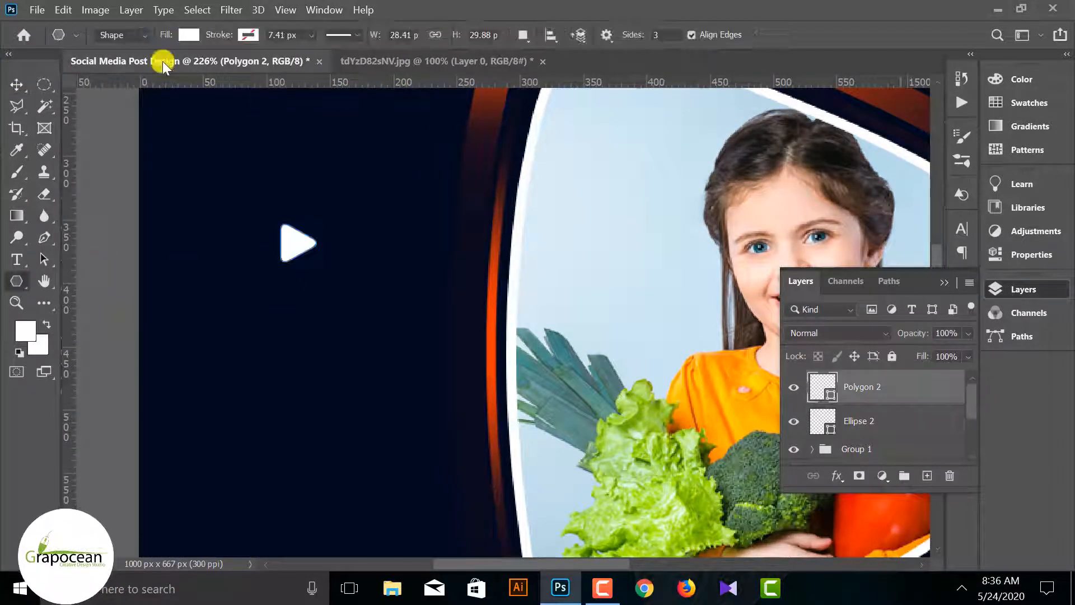
{"action": "left_click", "coordinate": [198, 36]}
{"action": "left_click", "coordinate": [91, 67]}
{"action": "left_click", "coordinate": [246, 35]}
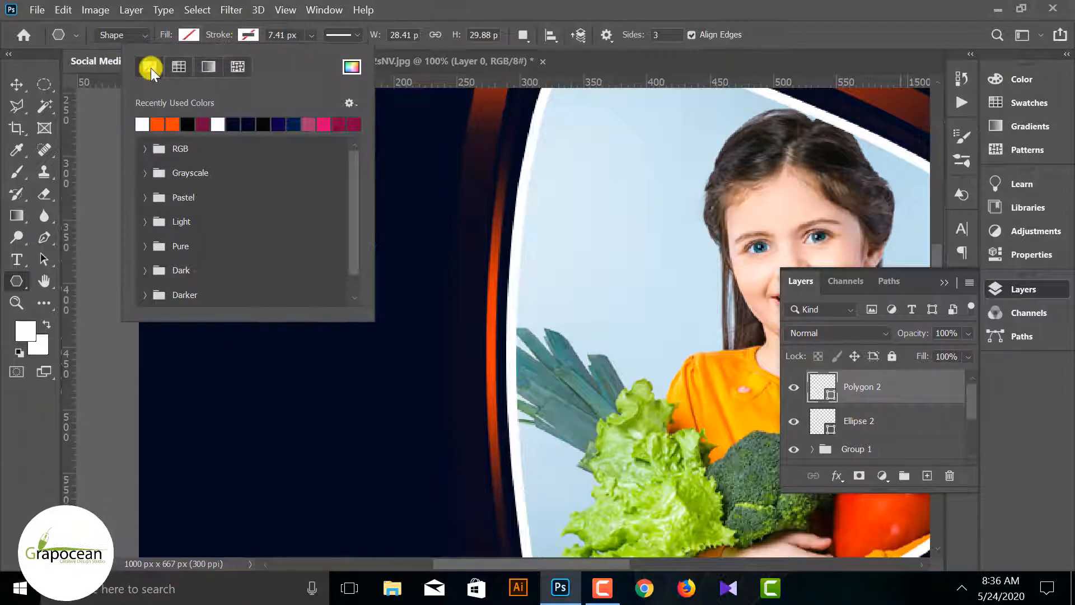
{"action": "left_click", "coordinate": [142, 124]}
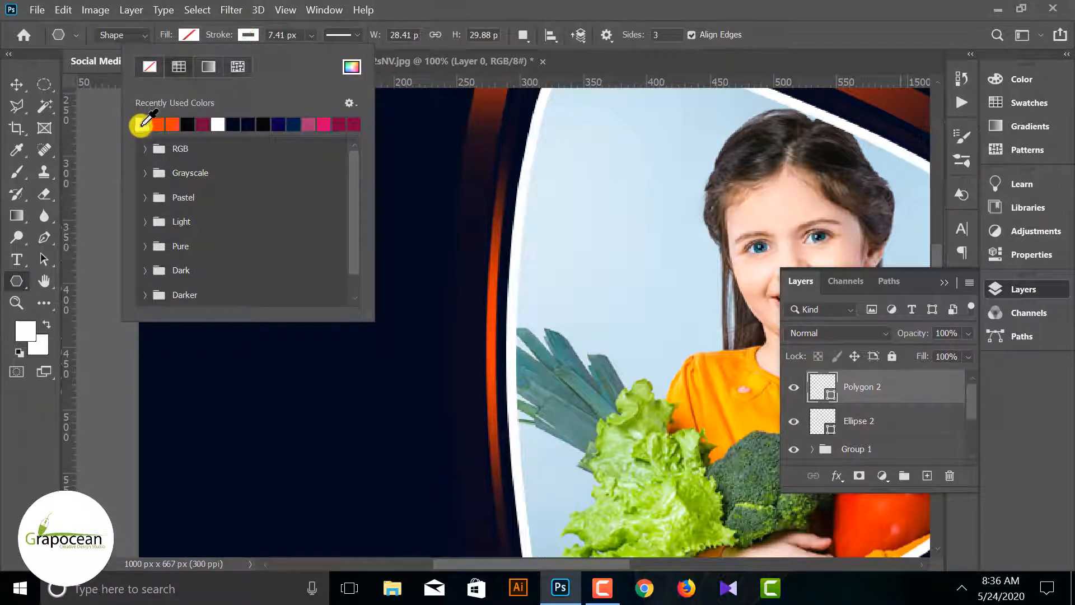
Set the small triangle's stroke width to 1.96 px and deselect the shape
{"action": "left_click", "coordinate": [311, 35]}
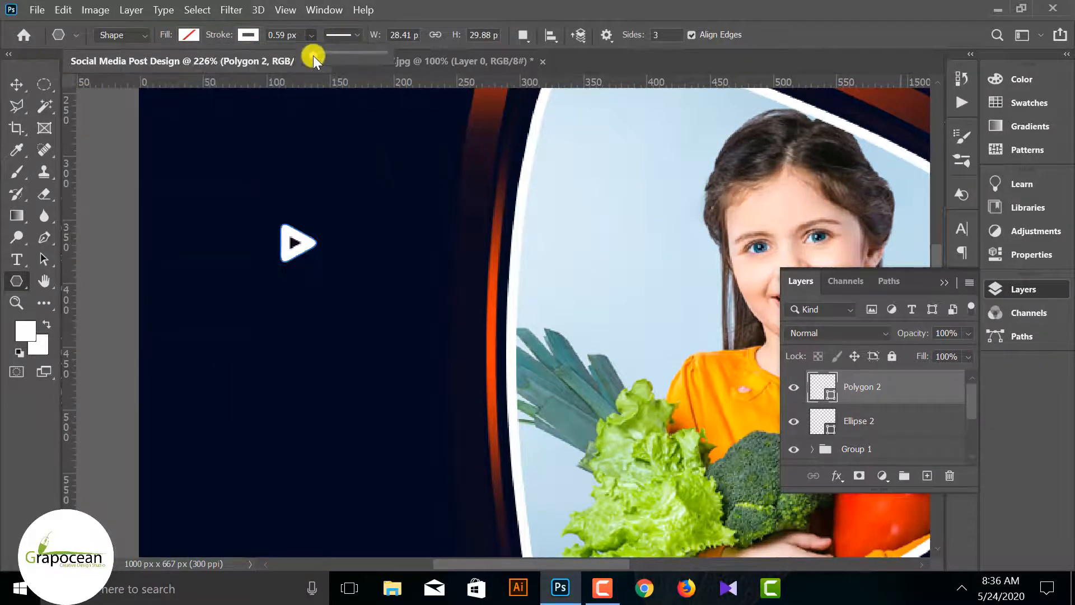
{"action": "left_click_drag", "start_coordinate": [314, 56], "coordinate": [318, 53]}
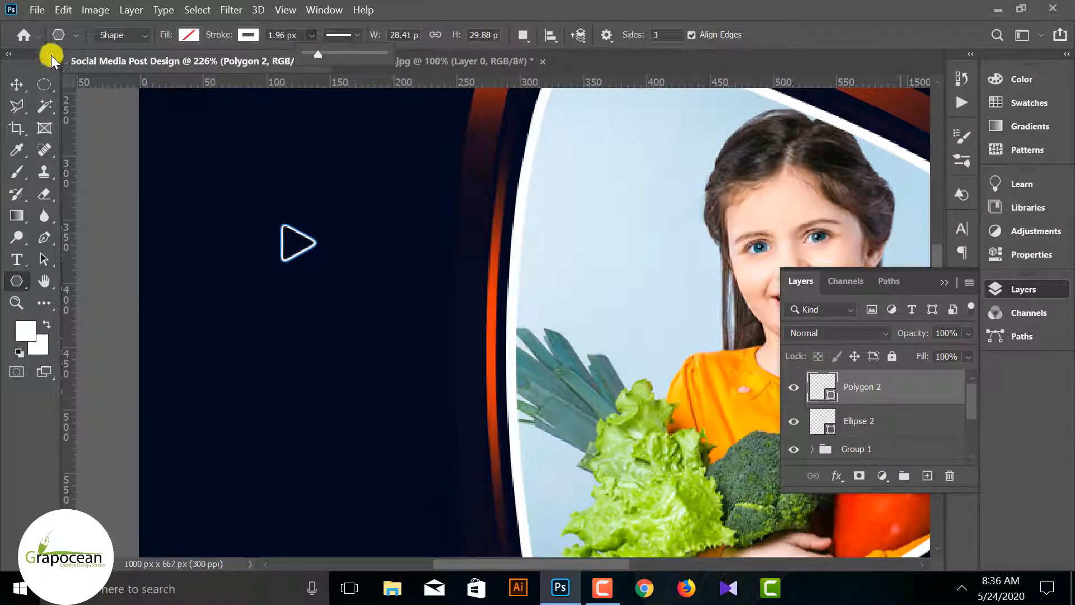
{"action": "left_click", "coordinate": [16, 84]}
{"action": "left_click", "coordinate": [98, 205]}
Duplicate the small outlined triangle, move the copy below the photo and rotate it about 179° so it points the opposite way
{"action": "scroll", "coordinate": [262, 263], "scroll_direction": "down", "scroll_amount": 2}
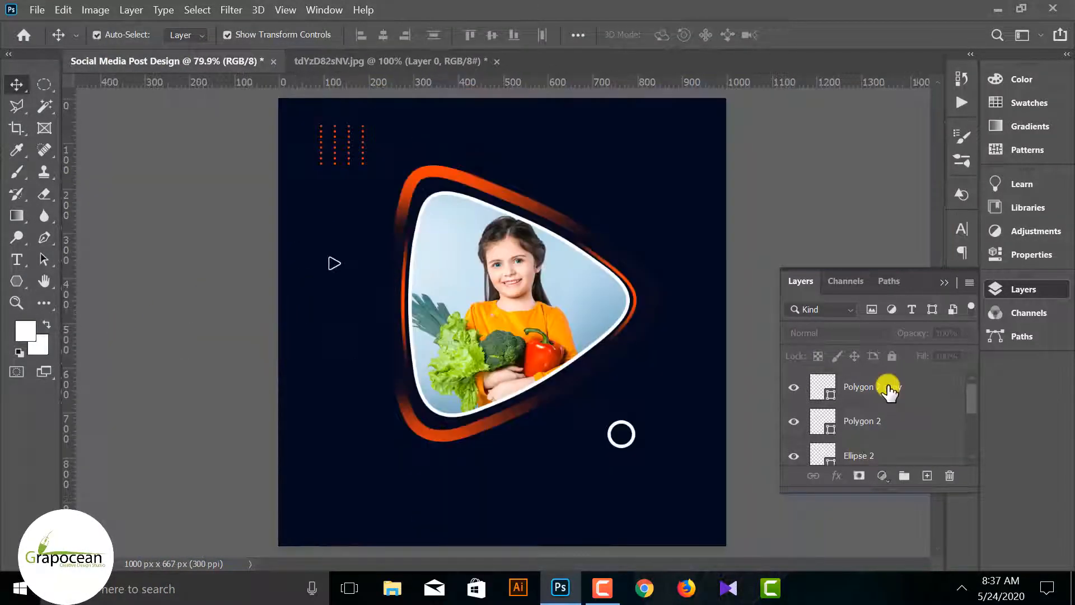
{"action": "left_click", "coordinate": [889, 391]}
{"action": "key", "text": "ctrl+t"}
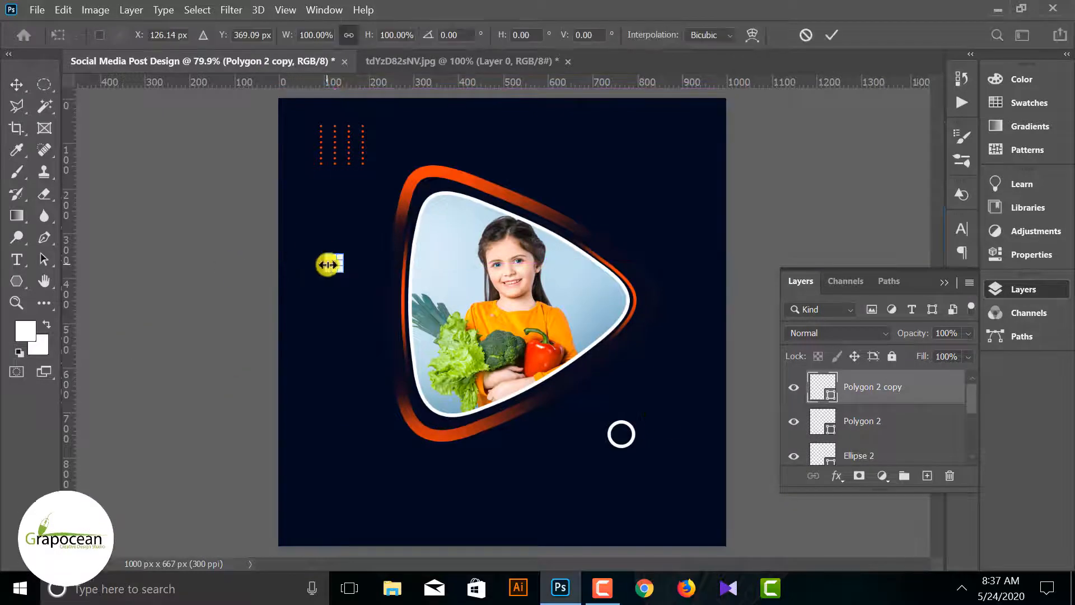
{"action": "left_click_drag", "start_coordinate": [366, 332], "coordinate": [472, 518]}
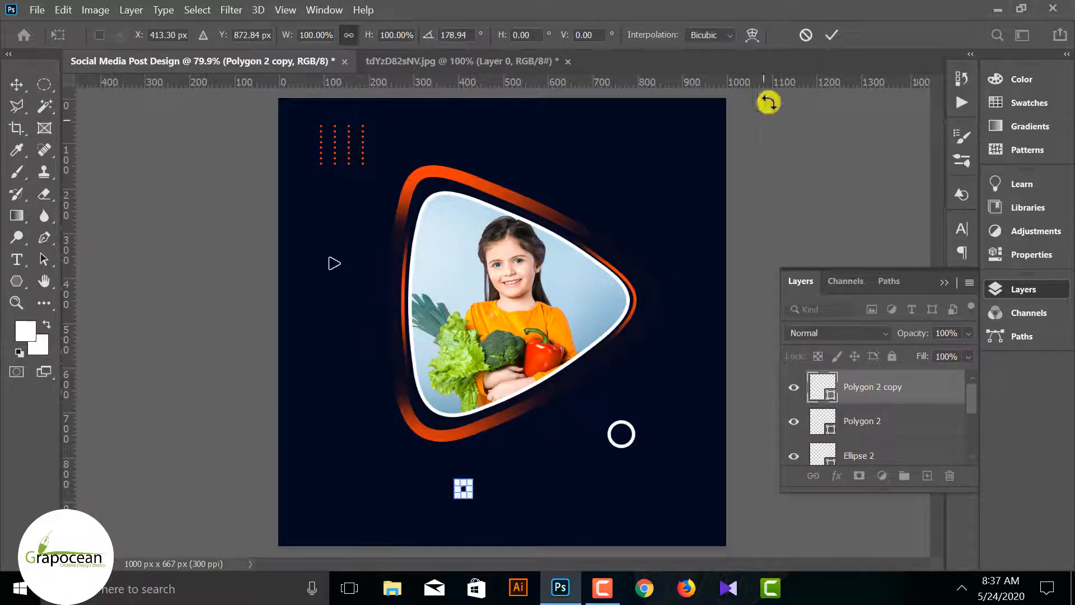
{"action": "left_click", "coordinate": [828, 36]}
{"action": "left_click", "coordinate": [724, 483]}
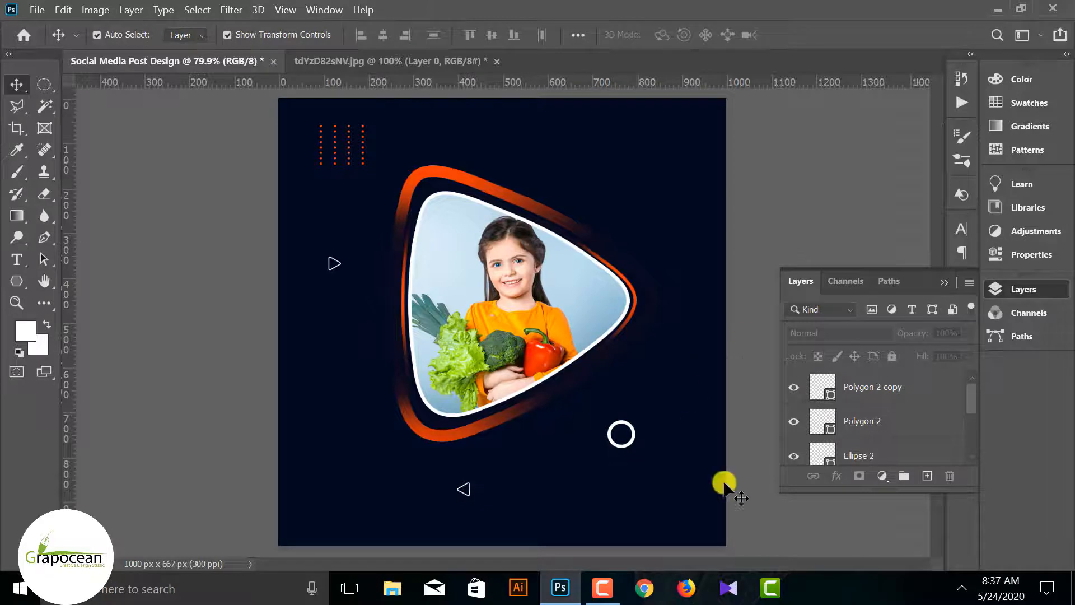
Scale the small white ring down to about 64% of its size
{"action": "left_click", "coordinate": [634, 438]}
{"action": "left_click_drag", "start_coordinate": [637, 449], "coordinate": [632, 445]}
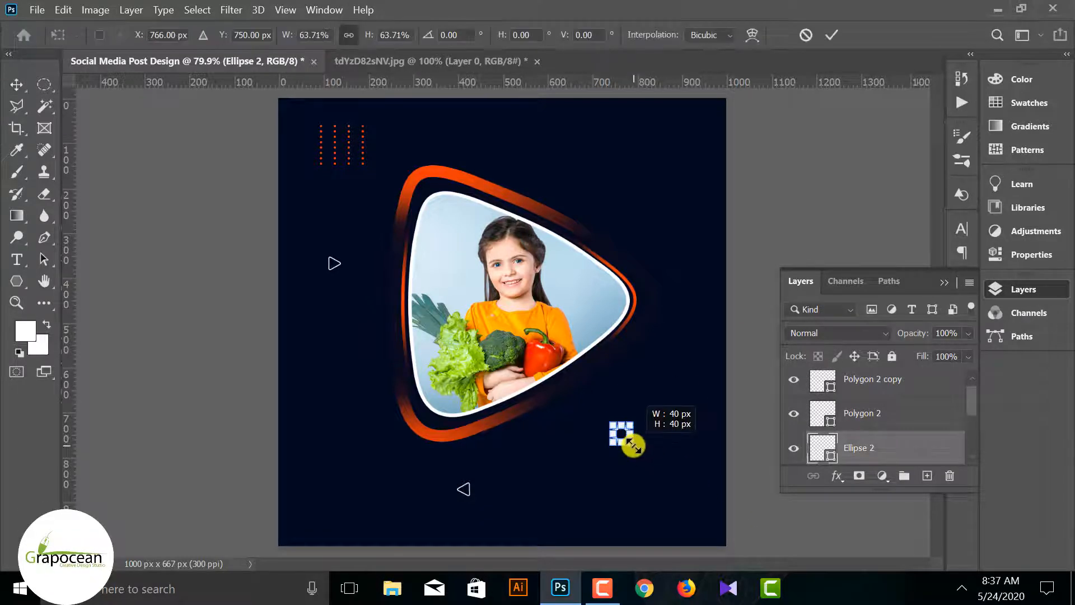
{"action": "left_click", "coordinate": [829, 38]}
{"action": "left_click", "coordinate": [768, 494]}
Apply an orange Color Overlay layer style to the small ring and deselect it
{"action": "left_click", "coordinate": [622, 436]}
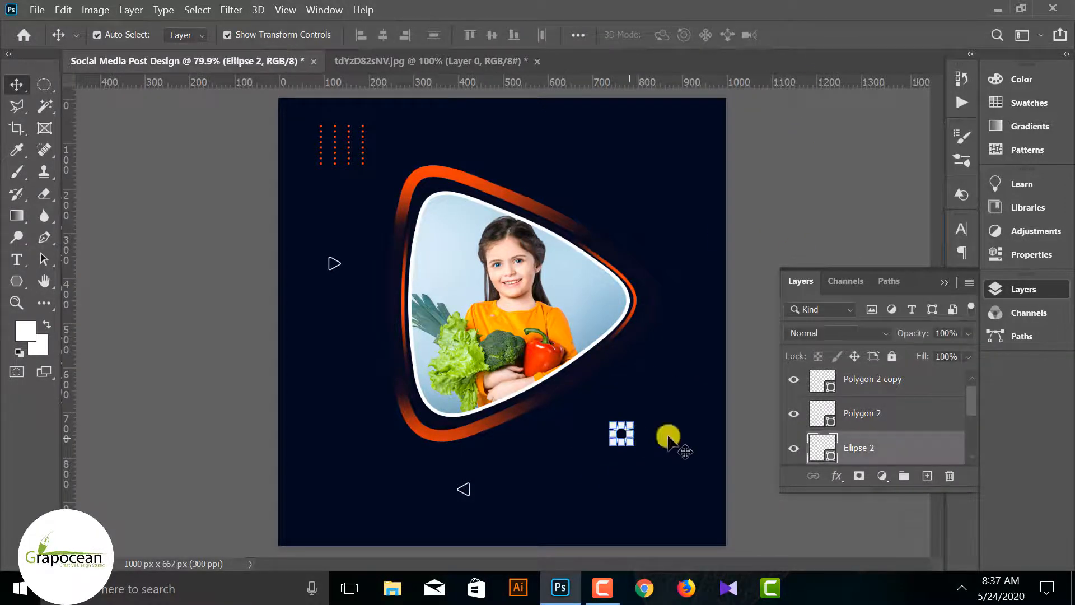
{"action": "right_click", "coordinate": [666, 440]}
{"action": "left_click", "coordinate": [680, 20]}
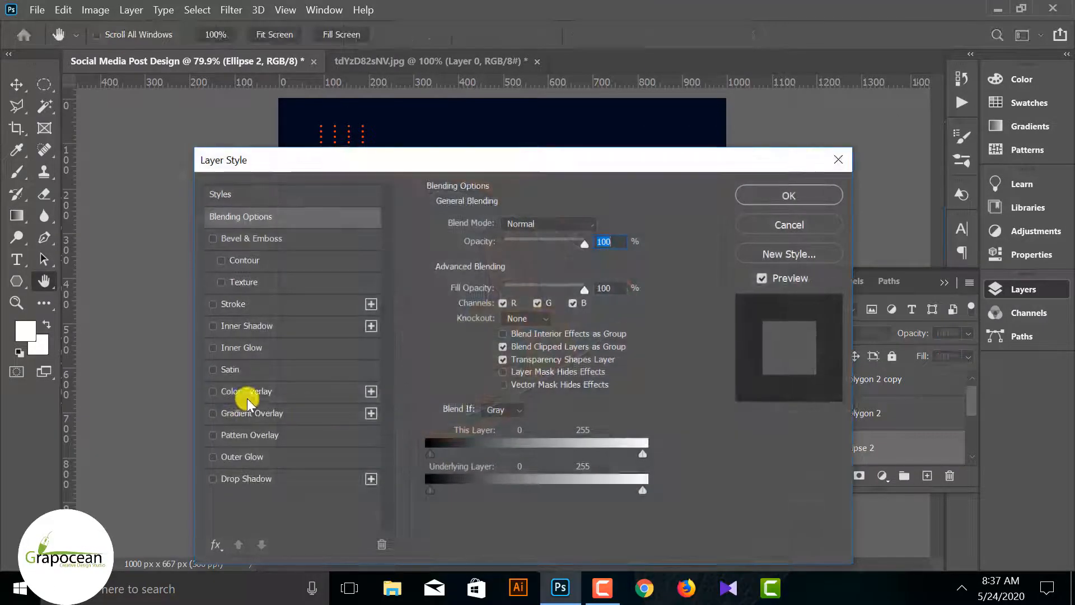
{"action": "left_click", "coordinate": [249, 390]}
{"action": "left_click_drag", "start_coordinate": [576, 169], "coordinate": [253, 463]}
{"action": "left_click", "coordinate": [466, 504]}
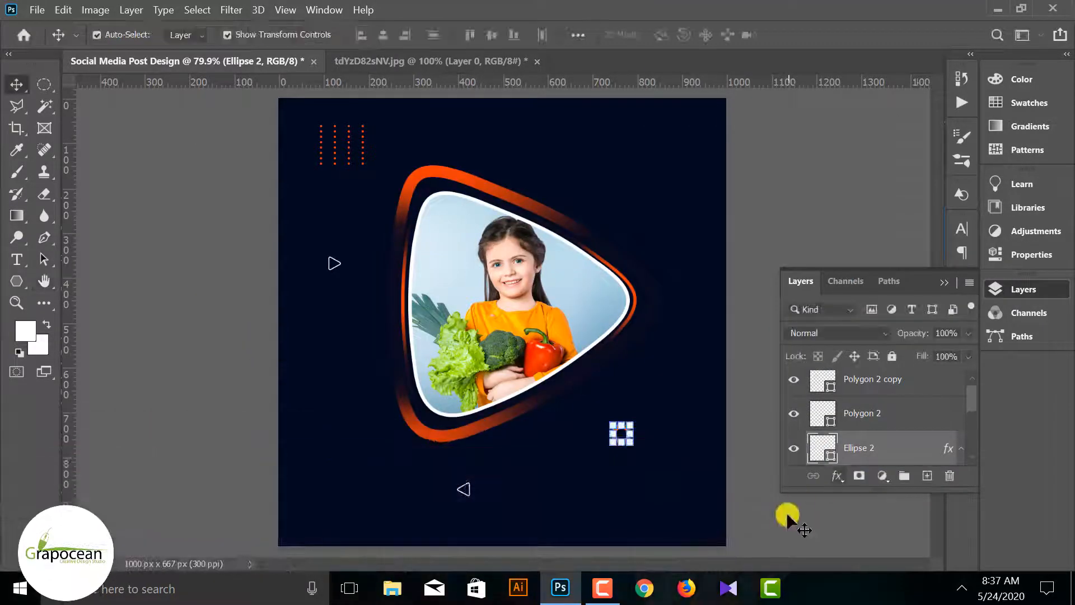
{"action": "left_click", "coordinate": [784, 513]}
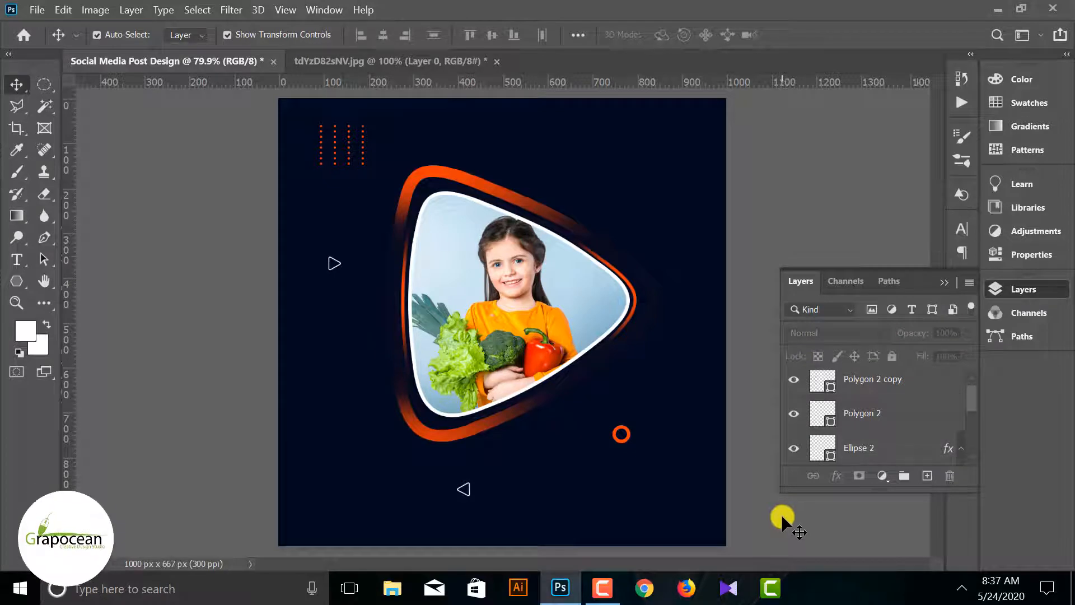
Draw a rounded rectangle about 176 by 37 px with a 10 px radius at the design's lower left and fill it orange
{"action": "scroll", "coordinate": [536, 509], "scroll_direction": "up", "scroll_amount": 1}
{"action": "left_click_drag", "start_coordinate": [540, 491], "coordinate": [541, 424]}
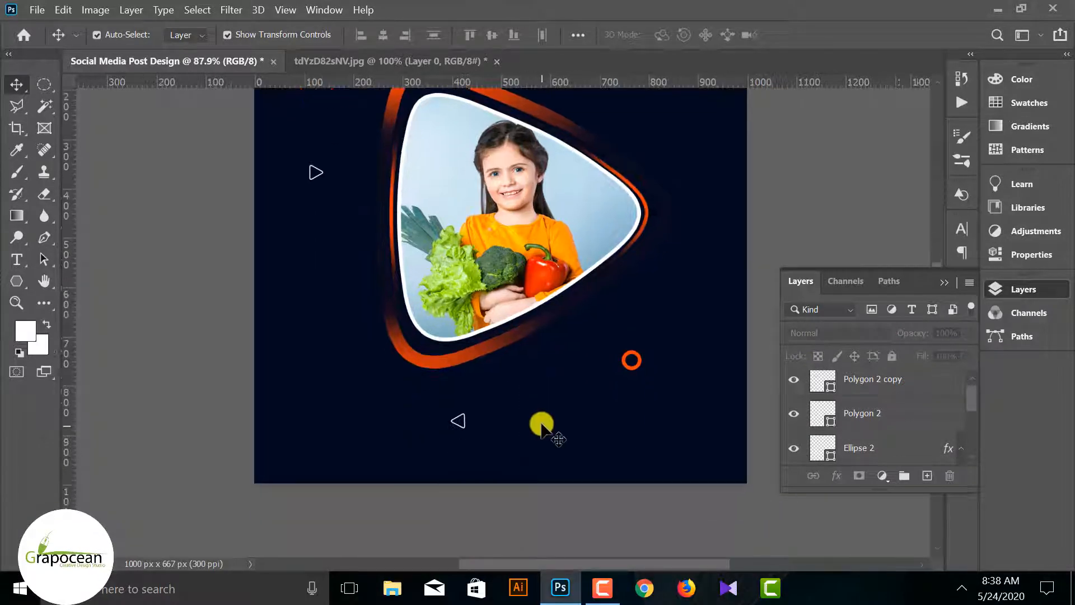
{"action": "right_click", "coordinate": [17, 280]}
{"action": "left_click", "coordinate": [79, 298]}
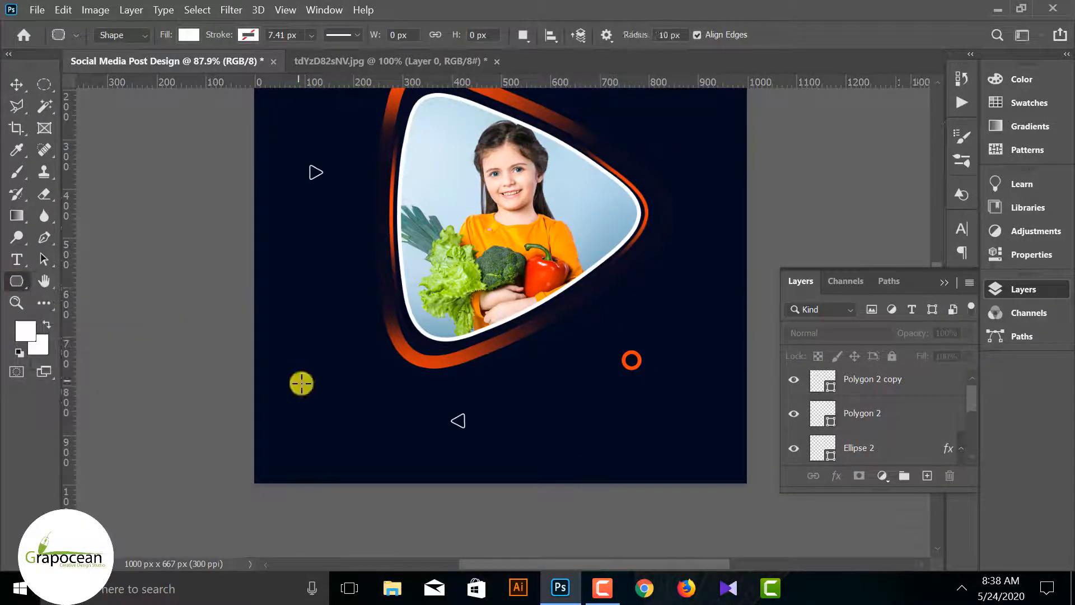
{"action": "left_click_drag", "start_coordinate": [322, 407], "coordinate": [410, 425]}
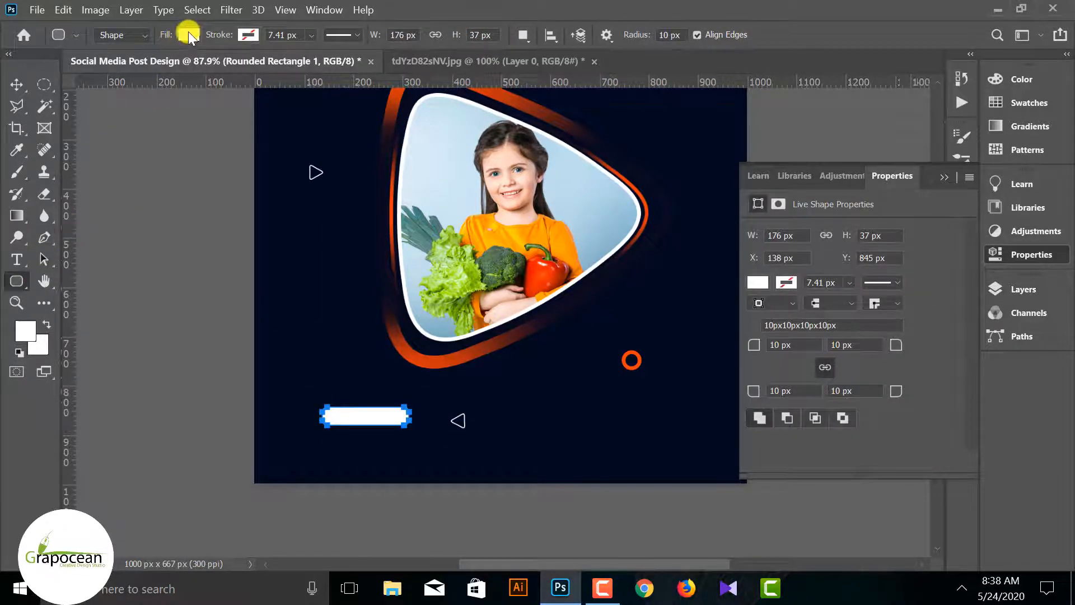
{"action": "left_click", "coordinate": [188, 31]}
{"action": "left_click", "coordinate": [81, 124]}
{"action": "key", "text": "v"}
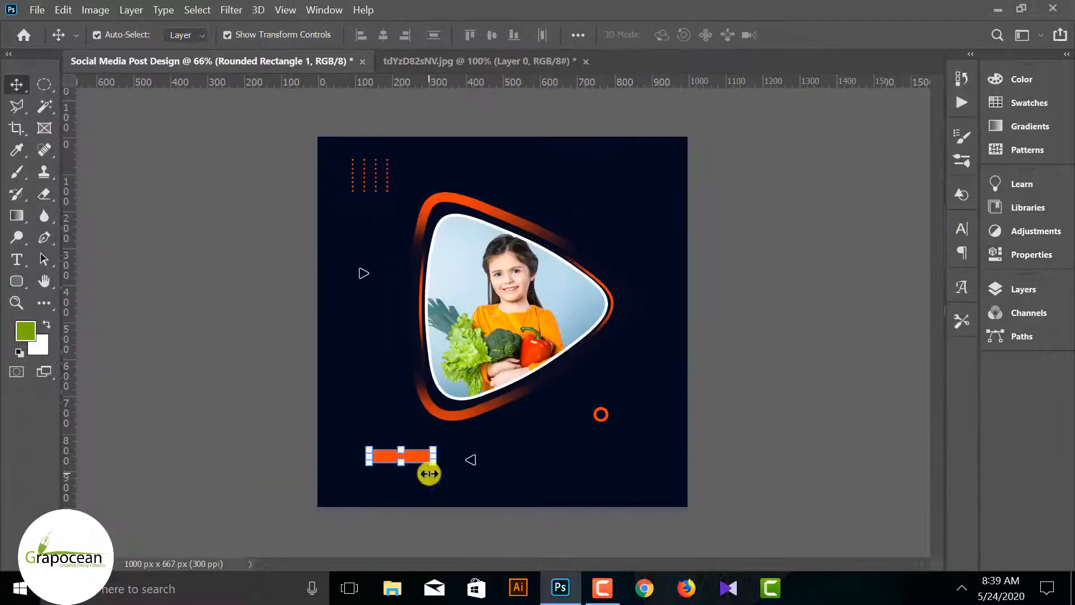
Move the rounded rectangle to the design's lower right corner and scale it up to about 145%
{"action": "scroll", "coordinate": [427, 470], "scroll_direction": "up", "scroll_amount": 2}
{"action": "left_click_drag", "start_coordinate": [413, 483], "coordinate": [678, 520]}
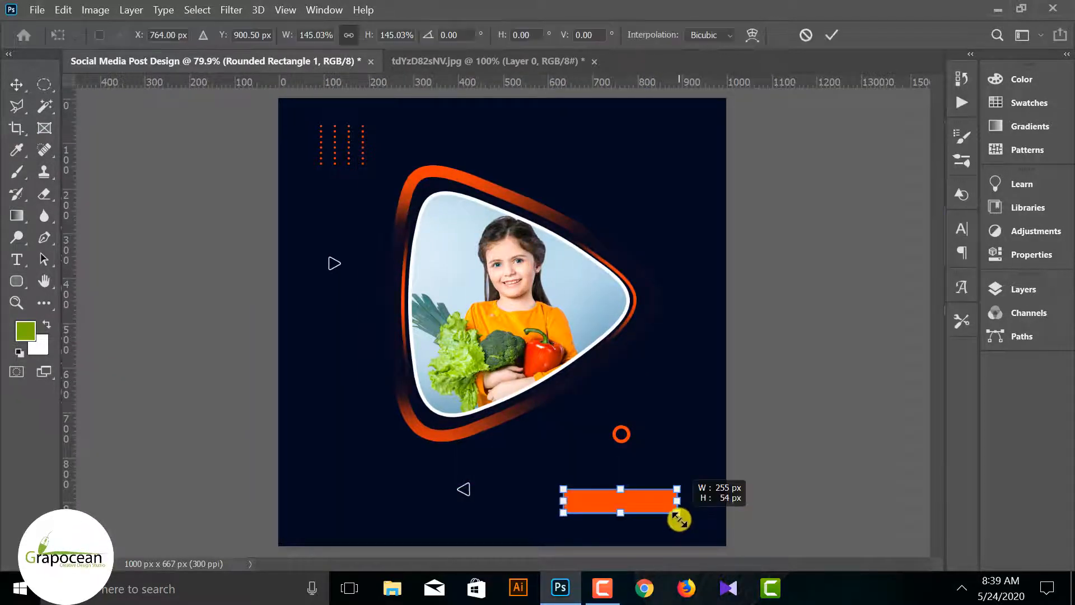
{"action": "left_click", "coordinate": [1031, 255]}
{"action": "left_click", "coordinate": [946, 178]}
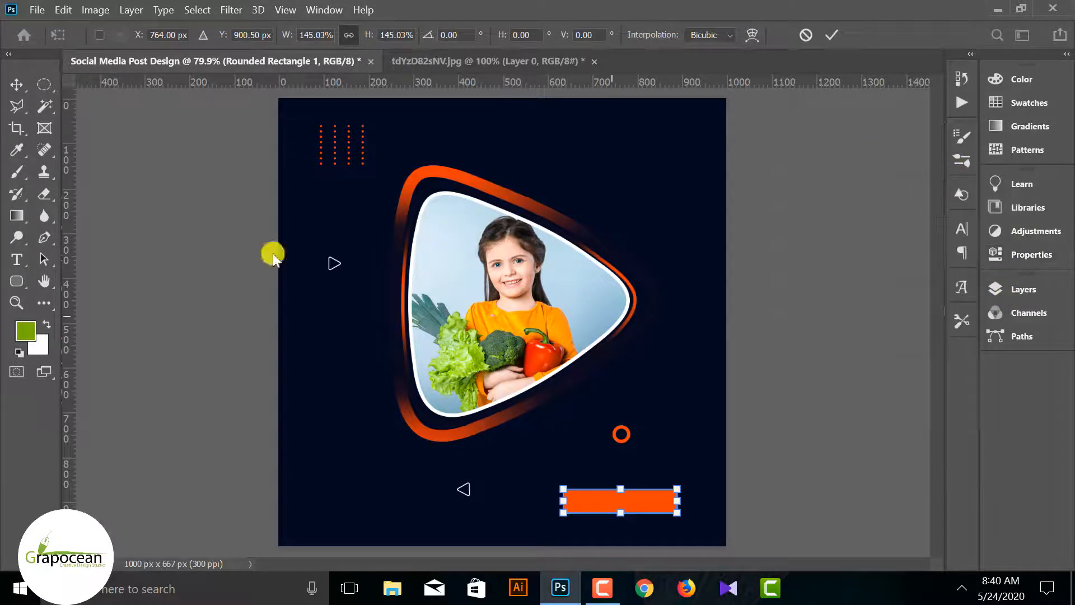
{"action": "left_click", "coordinate": [20, 83]}
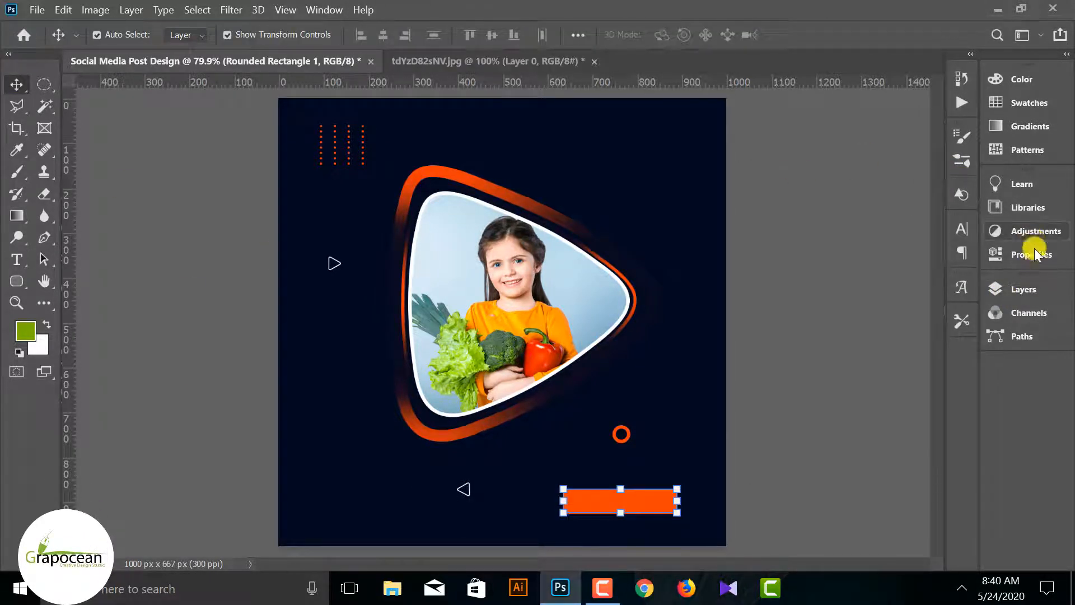
Increase the rectangle's corner radii to 26.83 px for fully rounded ends
{"action": "left_click", "coordinate": [1032, 255]}
{"action": "left_click_drag", "start_coordinate": [755, 345], "coordinate": [787, 344]}
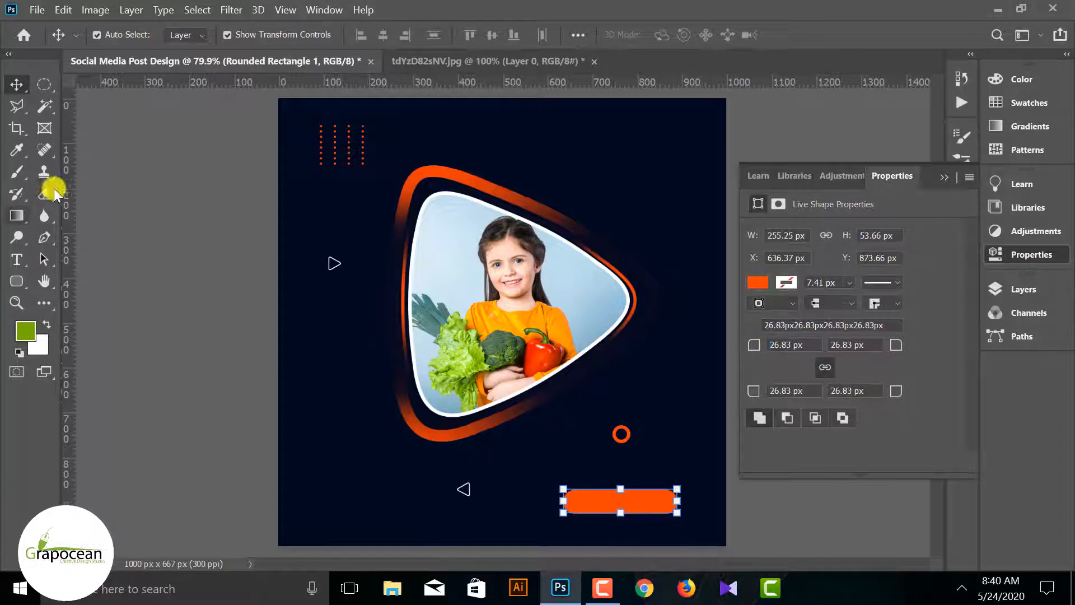
{"action": "left_click", "coordinate": [643, 504]}
{"action": "left_click", "coordinate": [644, 504]}
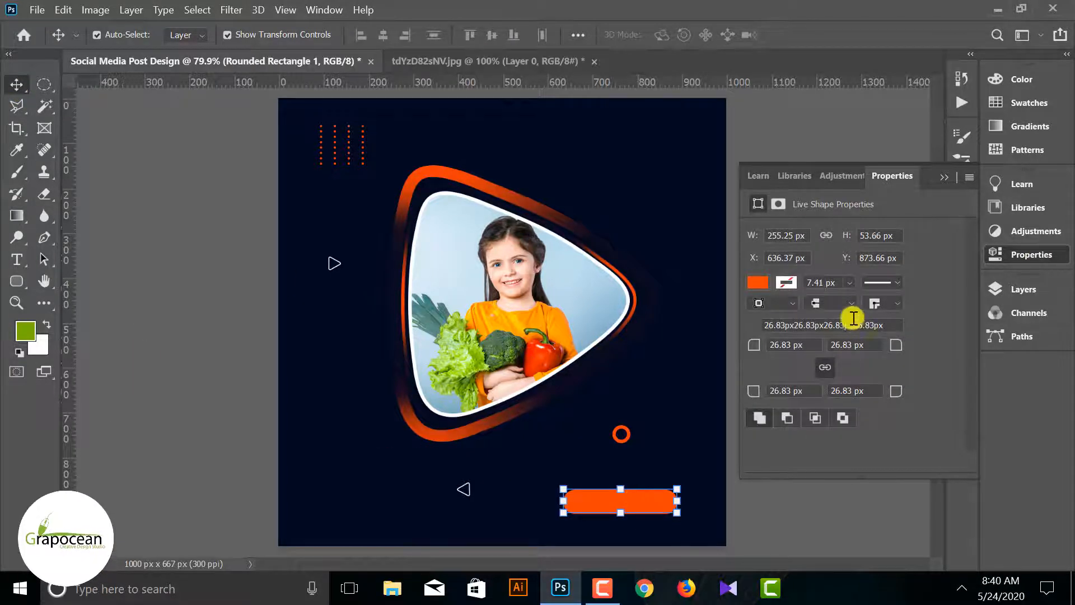
Change the rounded rectangle's fill to green and deselect it
{"action": "left_click", "coordinate": [757, 283]}
{"action": "left_click", "coordinate": [775, 372]}
{"action": "left_click", "coordinate": [17, 84]}
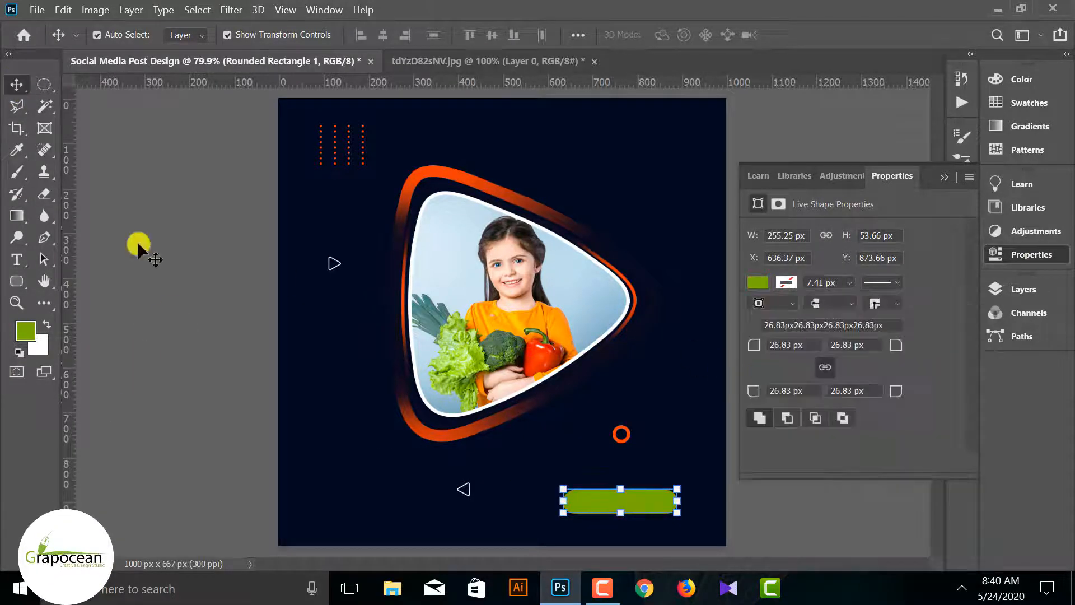
{"action": "left_click", "coordinate": [177, 308]}
{"action": "key", "text": "ctrl+minus"}
{"action": "key", "text": "ctrl+minus"}
{"action": "left_click", "coordinate": [943, 177]}
Shift the green rounded rectangle slightly to the right, closer to the edge of the design
{"action": "key", "text": "ctrl+plus"}
{"action": "key", "text": "ctrl+plus"}
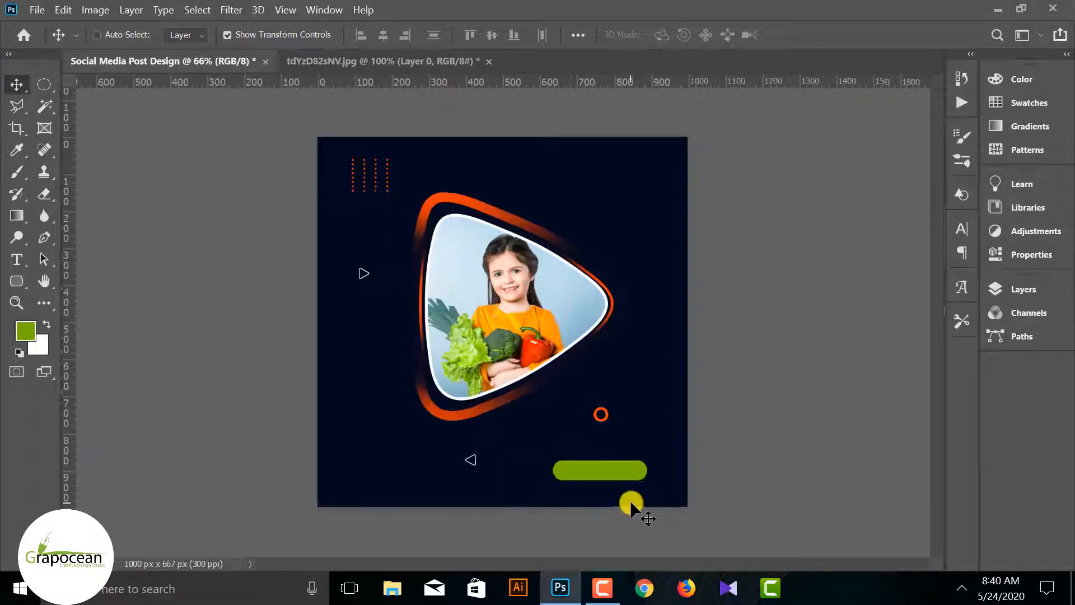
{"action": "scroll", "coordinate": [630, 489], "scroll_direction": "down", "scroll_amount": 2}
{"action": "left_click_drag", "start_coordinate": [634, 449], "coordinate": [657, 448]}
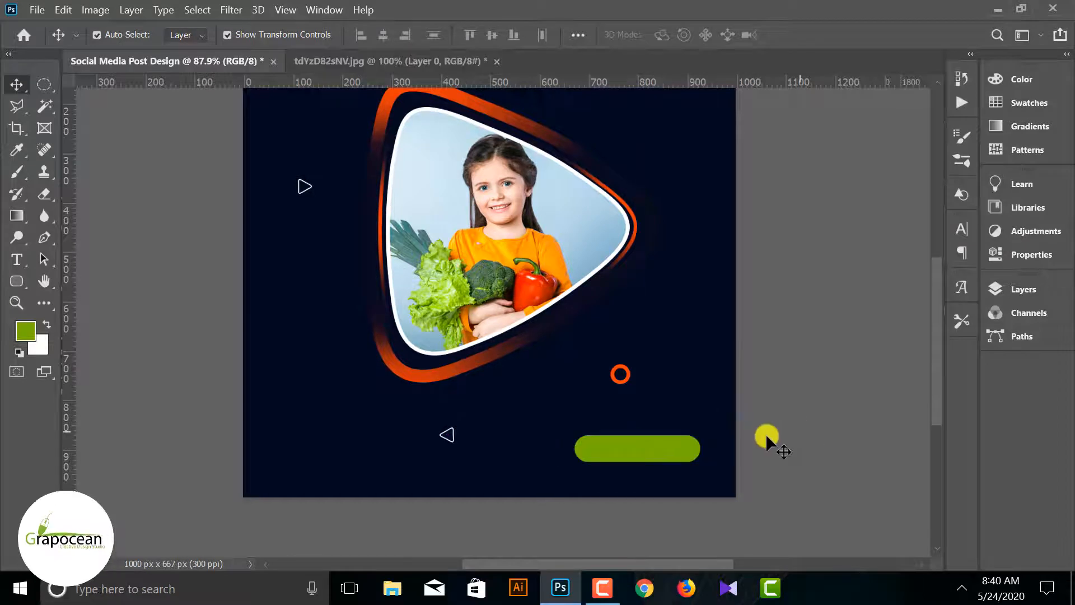
Add a text layer above the rounded rectangle and enter "BUY NOW" on the green button
{"action": "key", "text": "t"}
{"action": "left_click", "coordinate": [1042, 292]}
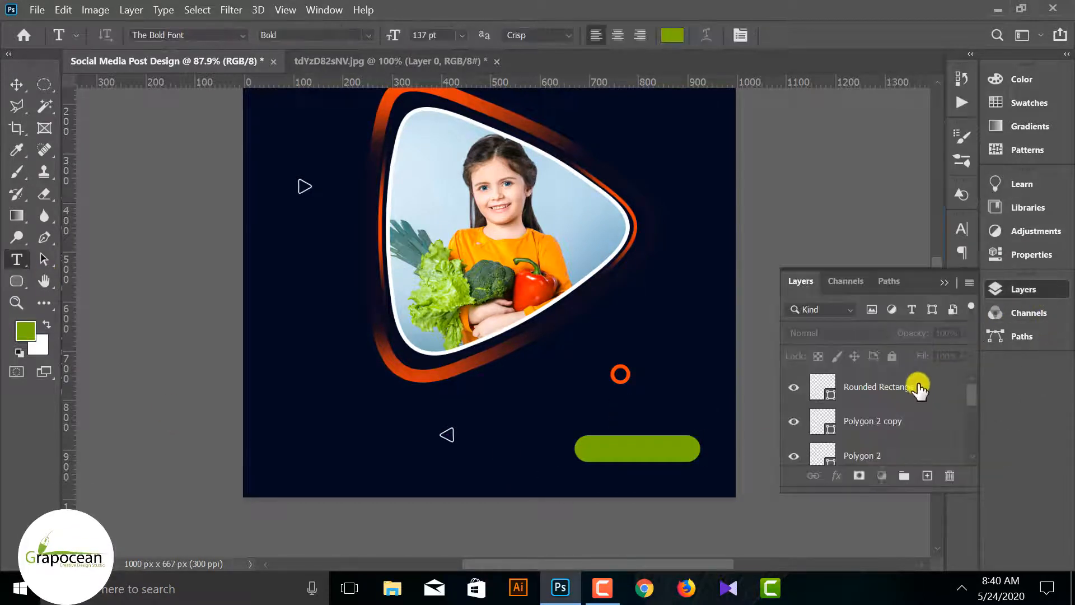
{"action": "left_click", "coordinate": [919, 389]}
{"action": "left_click", "coordinate": [924, 475]}
{"action": "left_click", "coordinate": [610, 454]}
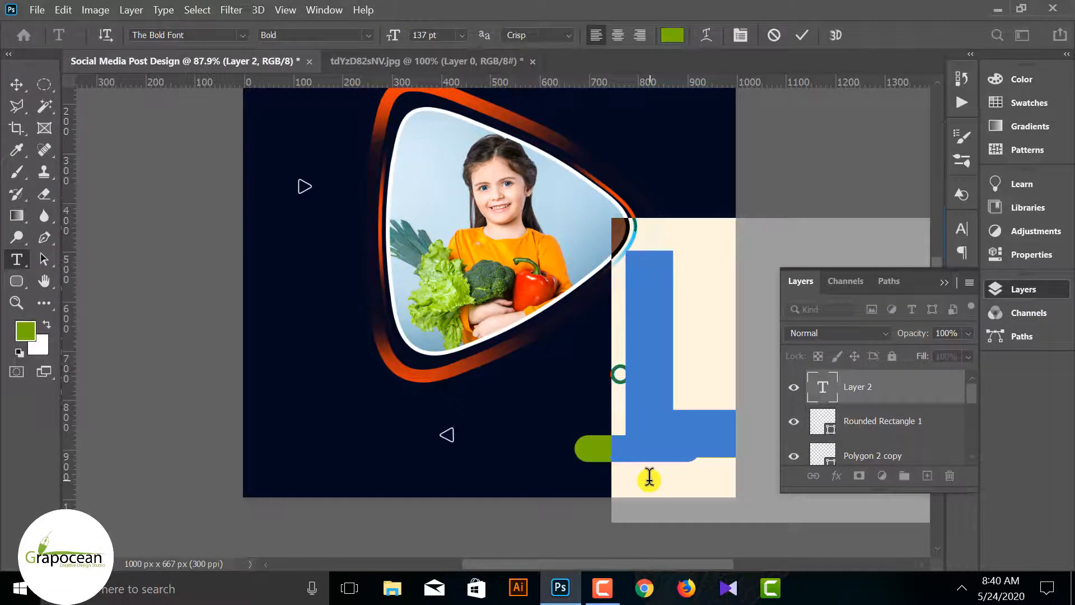
{"action": "type", "text": "B"}
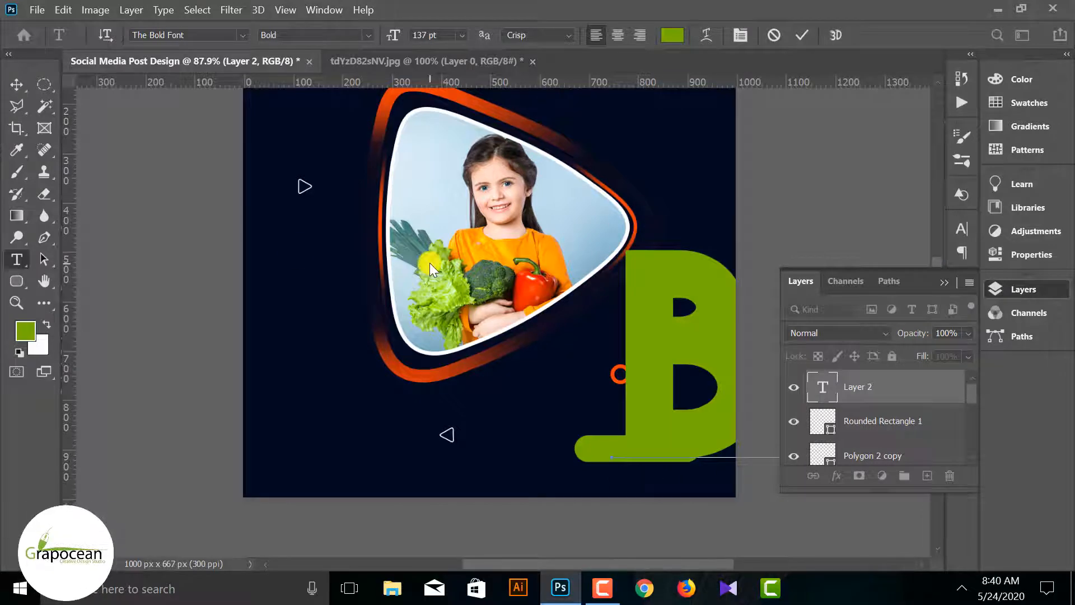
Select the whole BUY NOW text and set its colour to white (ffffff)
{"action": "left_click", "coordinate": [661, 36]}
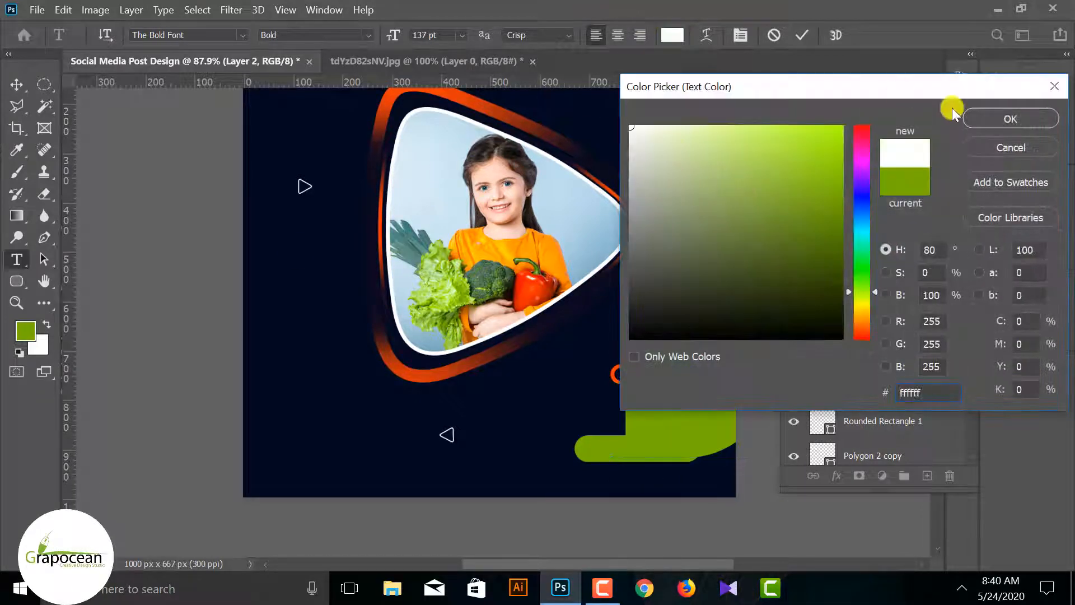
{"action": "left_click", "coordinate": [1034, 114]}
{"action": "left_click_drag", "start_coordinate": [632, 343], "coordinate": [1073, 411]}
{"action": "scroll", "coordinate": [583, 331], "scroll_direction": "down", "scroll_amount": 10}
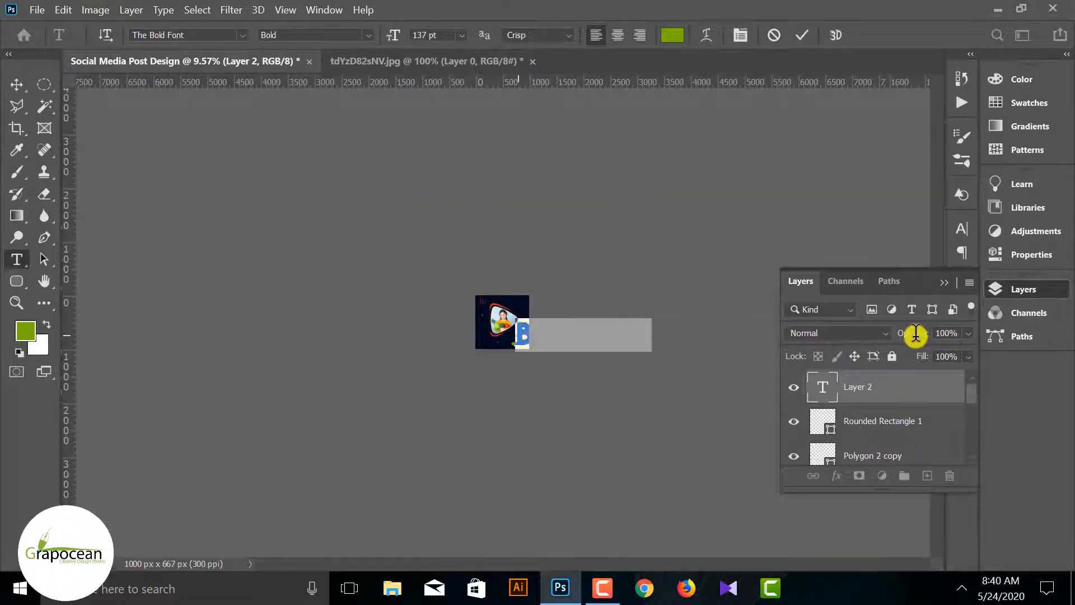
{"action": "left_click", "coordinate": [674, 43]}
{"action": "left_click", "coordinate": [641, 130]}
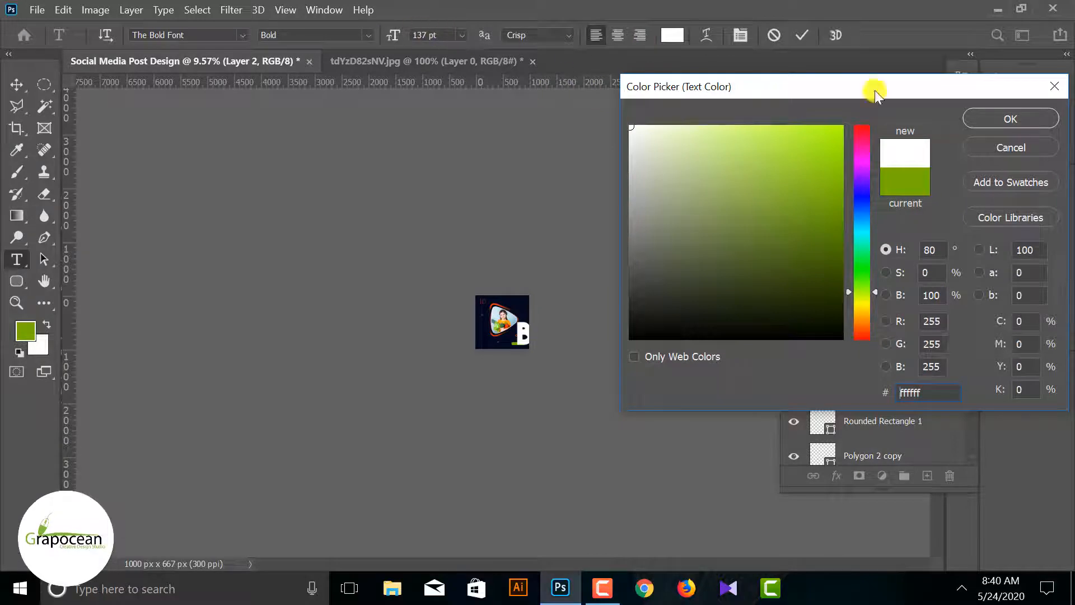
{"action": "key", "text": "Return"}
Reduce the BUY NOW text to 12 pt and move it left onto the green button
{"action": "left_click", "coordinate": [461, 35]}
{"action": "left_click", "coordinate": [437, 200]}
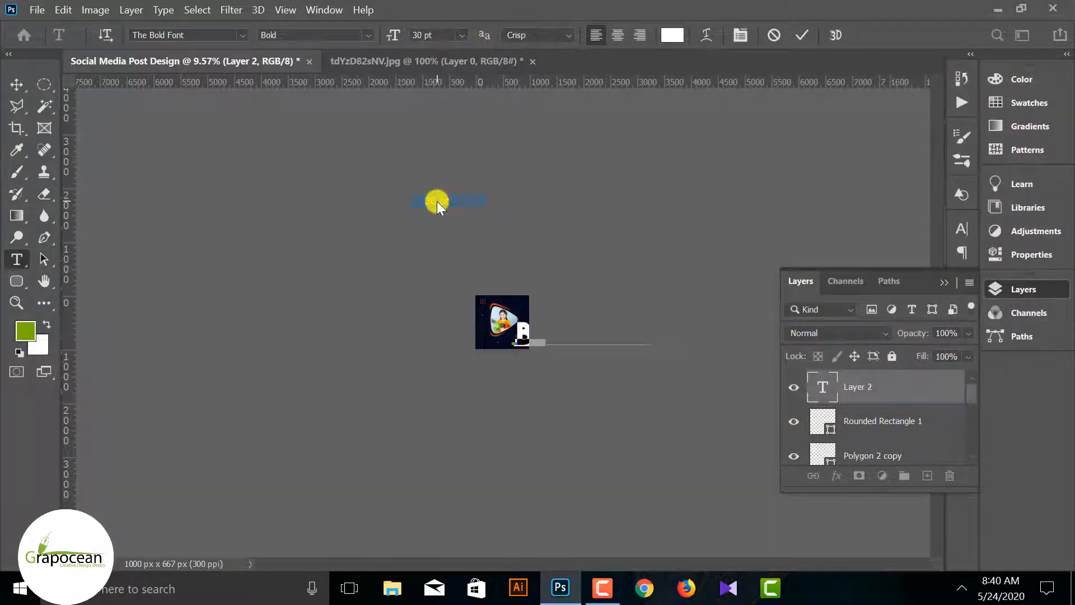
{"action": "left_click", "coordinate": [462, 34]}
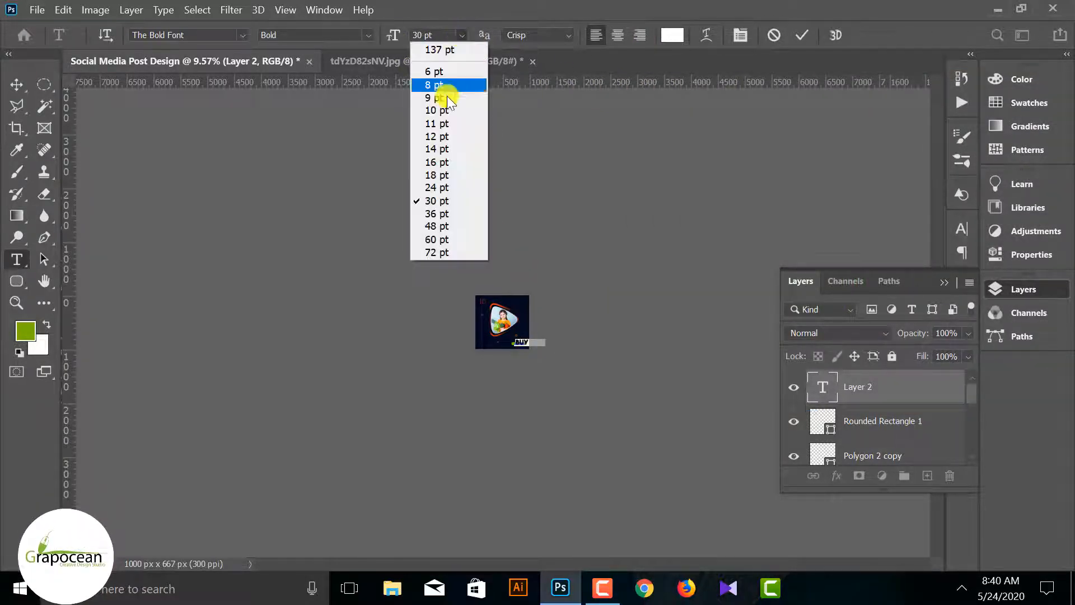
{"action": "left_click", "coordinate": [444, 137]}
{"action": "key", "text": "ctrl+plus"}
{"action": "scroll", "coordinate": [553, 372], "scroll_direction": "up", "scroll_amount": 10}
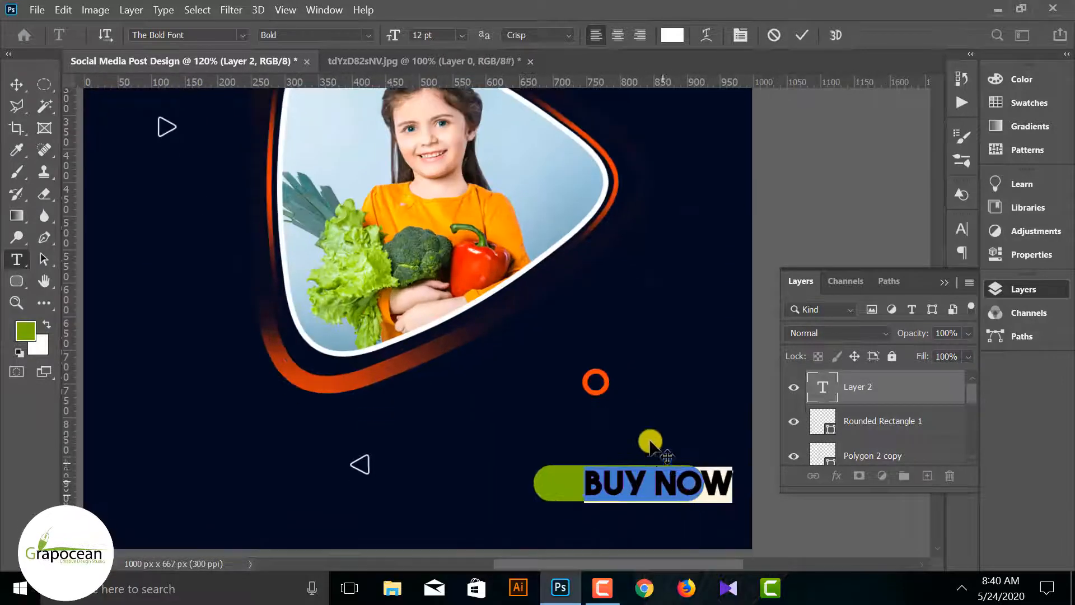
{"action": "scroll", "coordinate": [650, 442], "scroll_direction": "down", "scroll_amount": 3}
{"action": "left_click", "coordinate": [16, 84]}
{"action": "left_click_drag", "start_coordinate": [679, 377], "coordinate": [650, 377]}
Select the BUY NOW text again and reduce its font size to 8 pt
{"action": "left_click", "coordinate": [16, 260]}
{"action": "left_click_drag", "start_coordinate": [542, 379], "coordinate": [754, 397]}
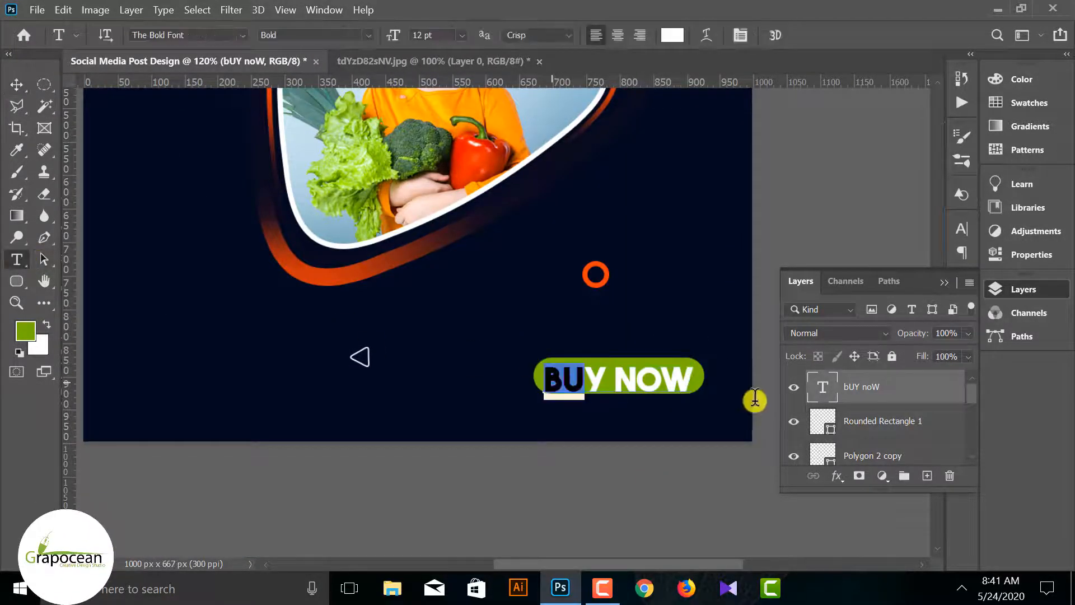
{"action": "left_click", "coordinate": [461, 35]}
{"action": "left_click", "coordinate": [441, 110]}
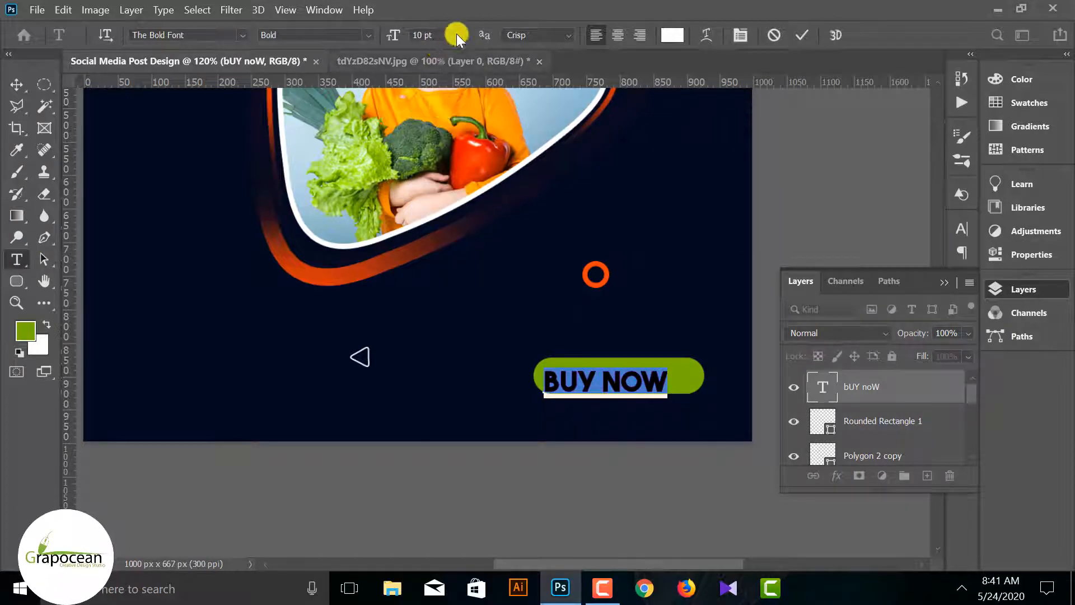
{"action": "left_click", "coordinate": [461, 34]}
{"action": "left_click", "coordinate": [432, 83]}
Move the BUY NOW text up to the vertical middle of the green button and deselect it
{"action": "left_click", "coordinate": [17, 84]}
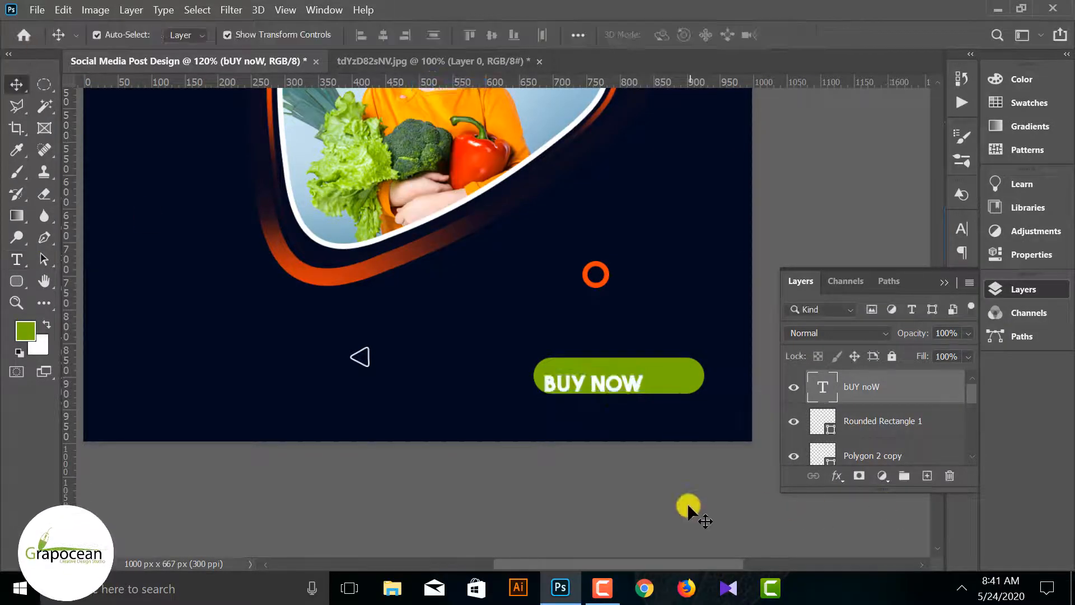
{"action": "left_click_drag", "start_coordinate": [616, 382], "coordinate": [616, 373]}
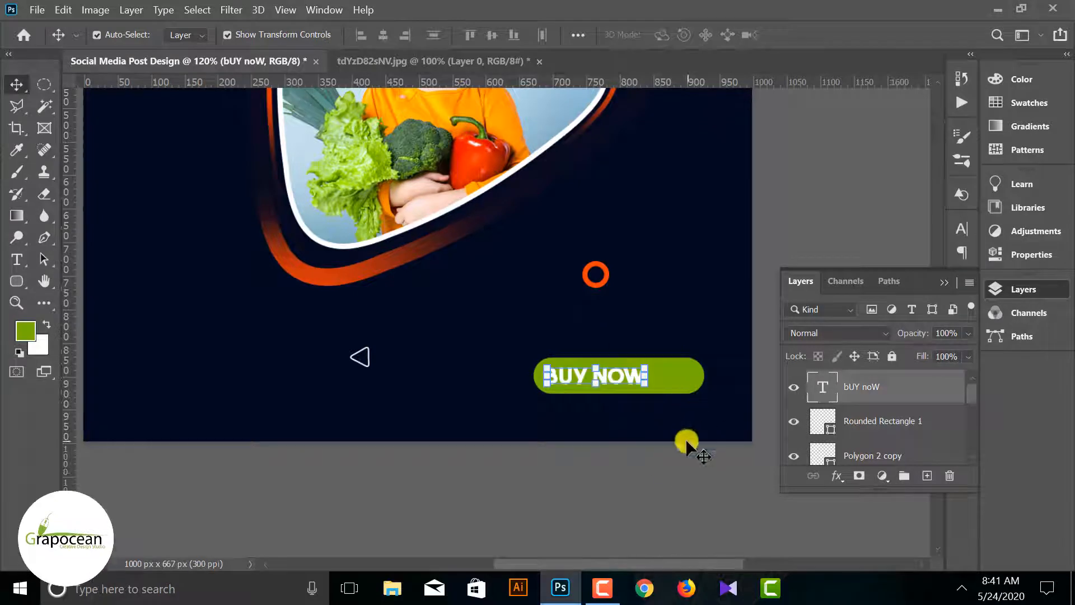
{"action": "left_click", "coordinate": [648, 490]}
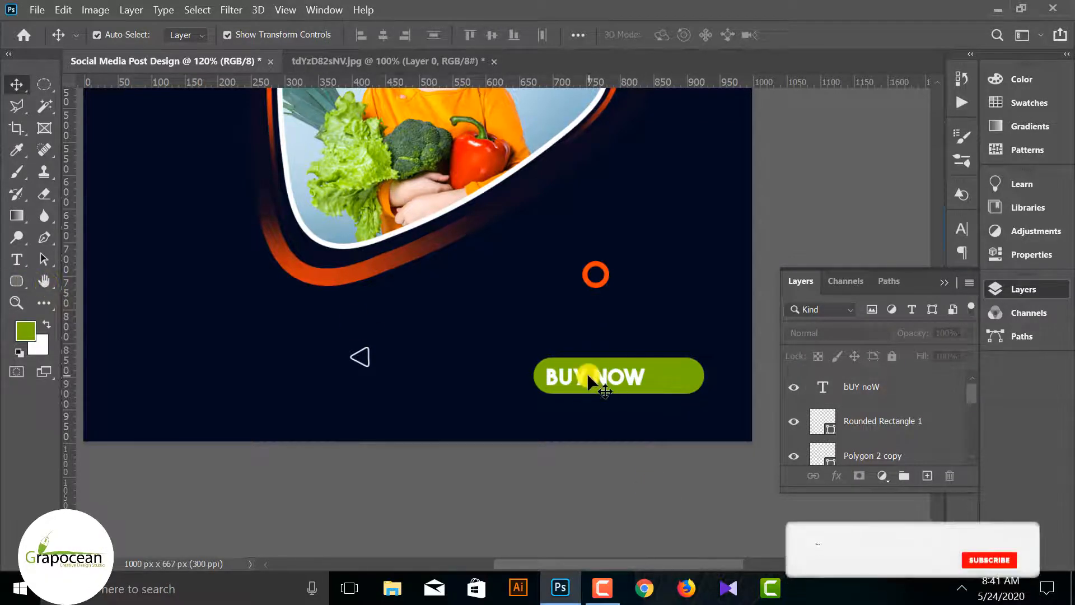
Move the BUY NOW text slightly to the right within the green button
{"action": "scroll", "coordinate": [710, 386], "scroll_direction": "down", "scroll_amount": 3}
{"action": "scroll", "coordinate": [695, 406], "scroll_direction": "up", "scroll_amount": 3}
{"action": "scroll", "coordinate": [734, 482], "scroll_direction": "down", "scroll_amount": 2}
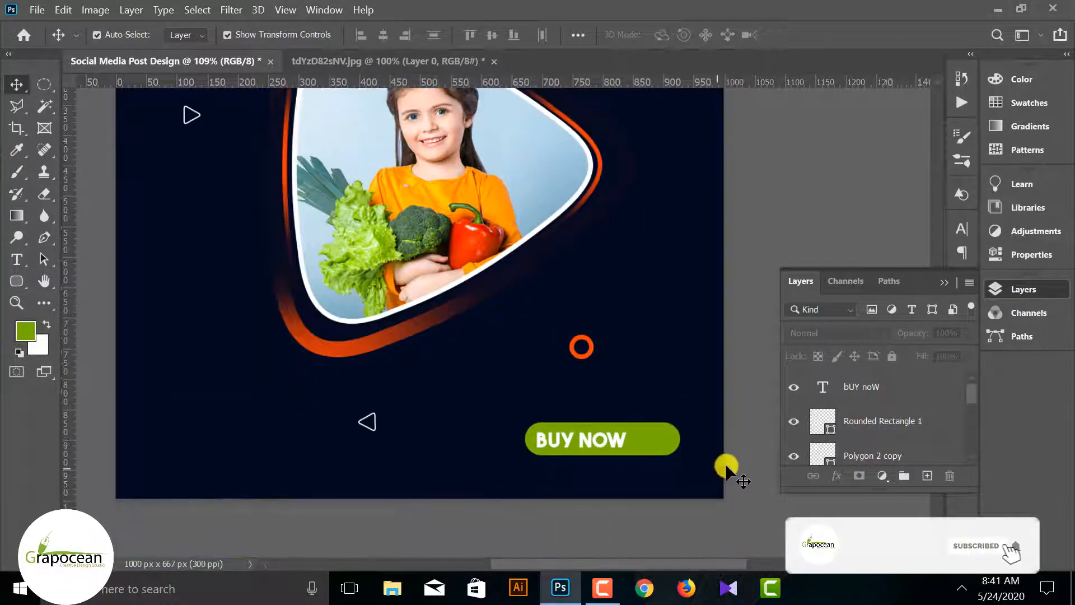
{"action": "scroll", "coordinate": [701, 445], "scroll_direction": "up", "scroll_amount": 4}
{"action": "scroll", "coordinate": [639, 443], "scroll_direction": "up", "scroll_amount": 2}
{"action": "scroll", "coordinate": [560, 423], "scroll_direction": "down", "scroll_amount": 2}
{"action": "left_click_drag", "start_coordinate": [480, 339], "coordinate": [491, 343]}
Add a separate ">" text after BUY NOW on the green button, set in Myriad Pro at 10 pt
{"action": "left_click", "coordinate": [17, 259]}
{"action": "left_click", "coordinate": [577, 345]}
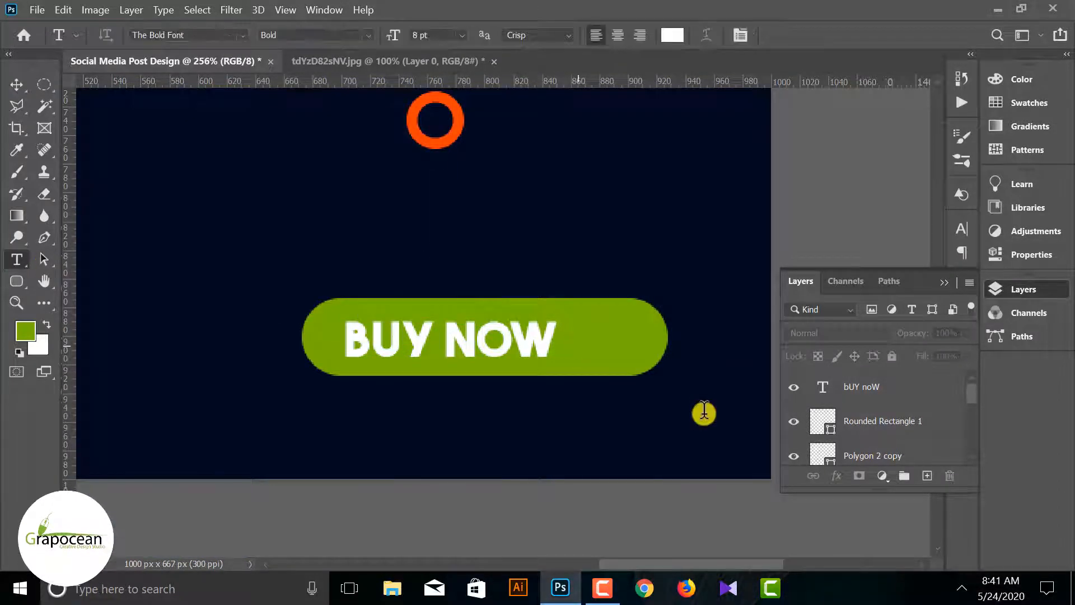
{"action": "key", "text": "BackSpace"}
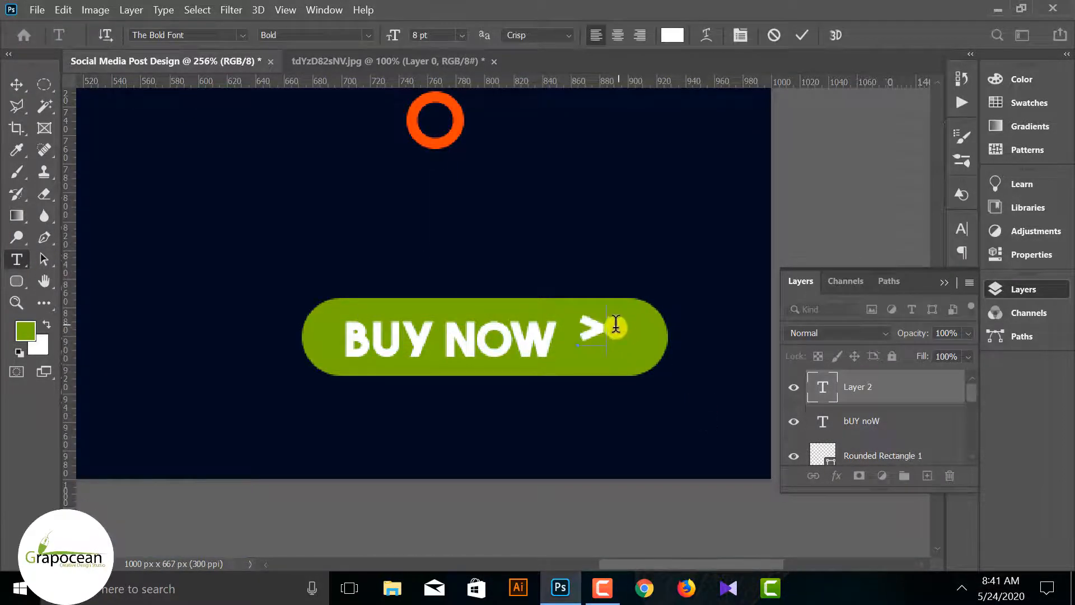
{"action": "key", "text": "ctrl+a"}
{"action": "left_click", "coordinate": [243, 36]}
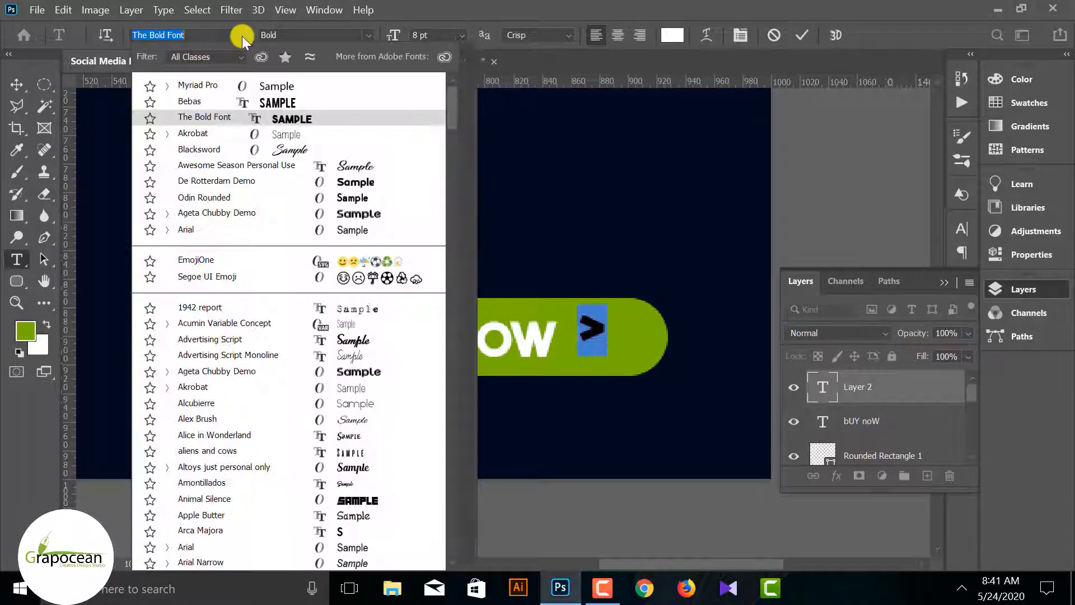
{"action": "left_click", "coordinate": [240, 83]}
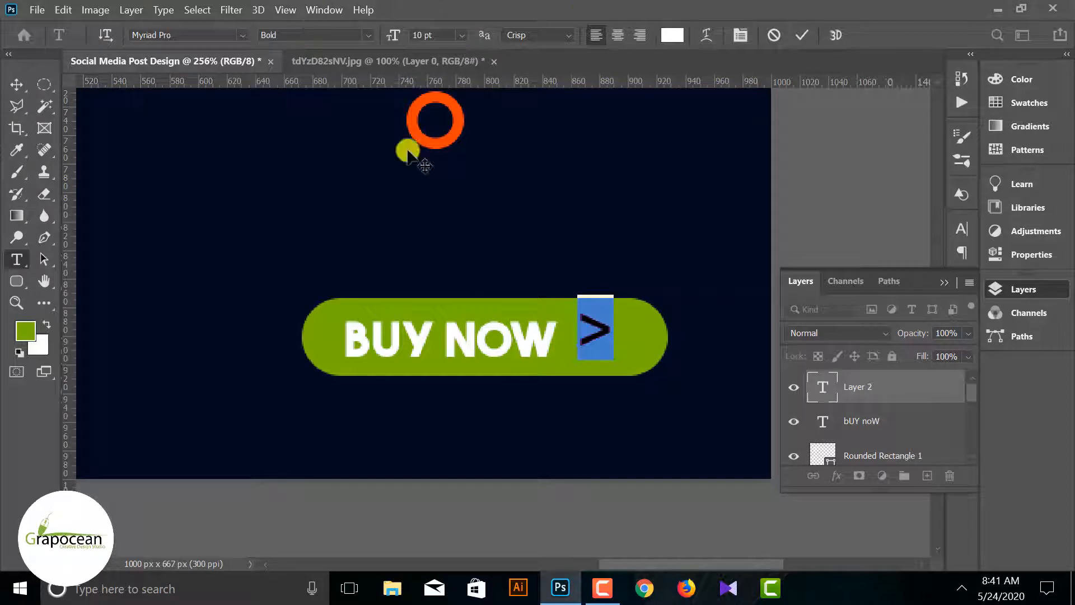
Move the ">" text down to line up with the middle of the BUY NOW text and deselect it
{"action": "left_click", "coordinate": [14, 84]}
{"action": "mouse_move", "coordinate": [602, 330]}
{"action": "left_mouse_down"}
{"action": "mouse_move", "coordinate": [616, 339]}
{"action": "mouse_move", "coordinate": [600, 341]}
{"action": "left_mouse_up"}
{"action": "left_click", "coordinate": [529, 455]}
{"action": "key", "text": "ctrl+minus"}
{"action": "key", "text": "ctrl+minus"}
{"action": "key", "text": "ctrl+minus"}
{"action": "key", "text": "ctrl+minus"}
{"action": "key", "text": "ctrl+minus"}
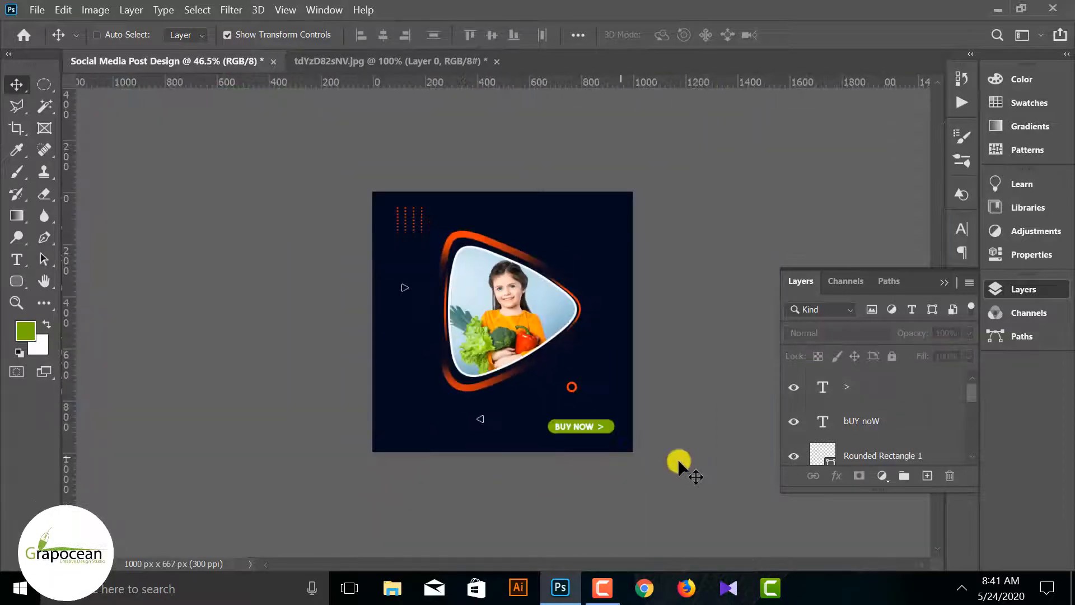
{"action": "key", "text": "ctrl+plus"}
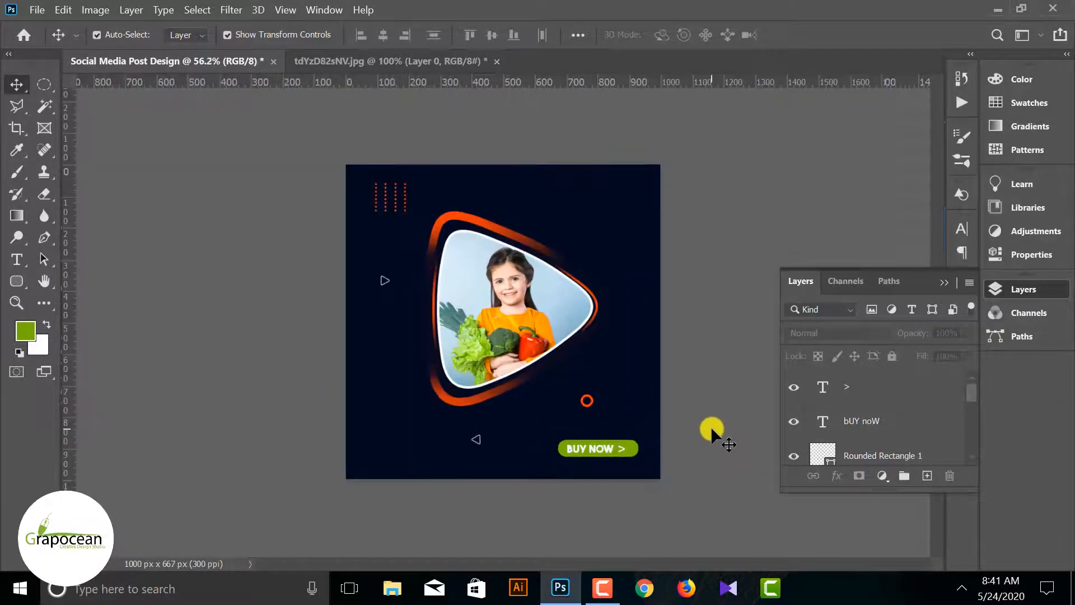
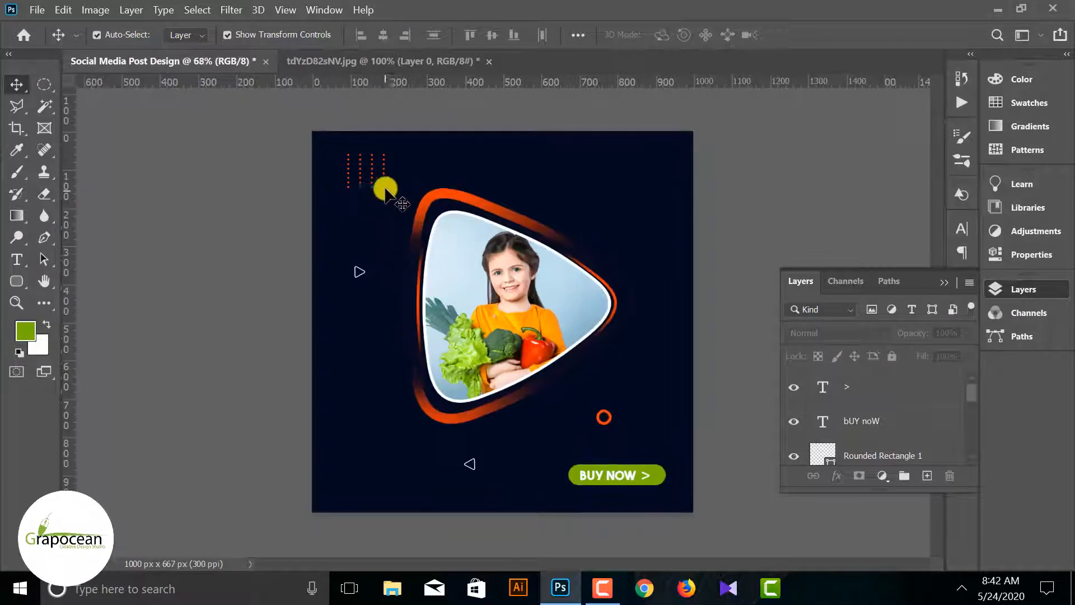
Switch the Move tool's Auto-Select target from Layer to Group
{"action": "key", "text": "ctrl+plus"}
{"action": "left_click", "coordinate": [372, 174]}
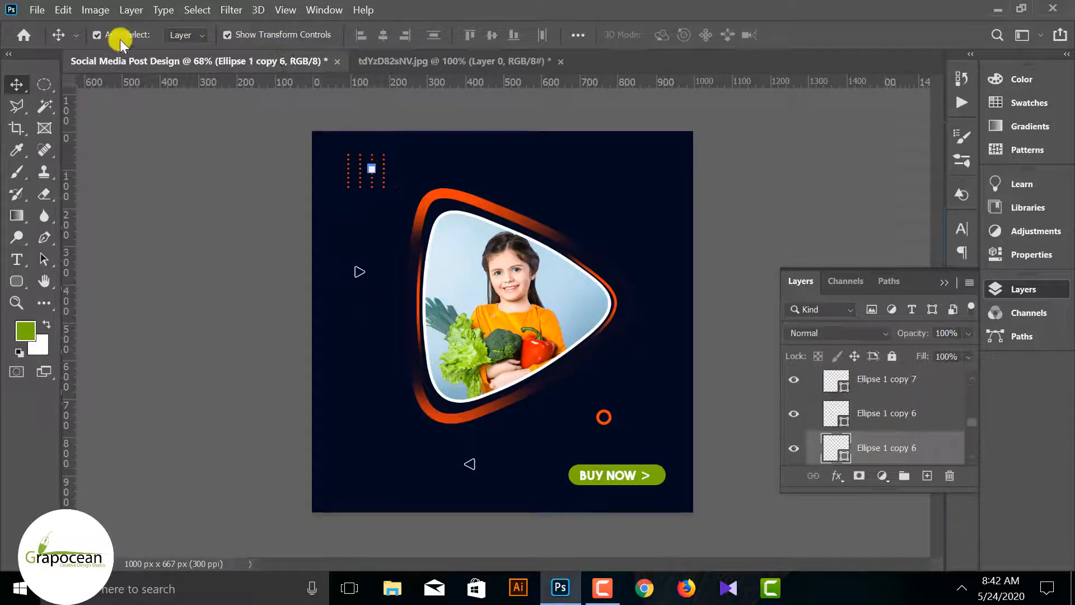
{"action": "left_click", "coordinate": [185, 34]}
{"action": "left_click", "coordinate": [180, 42]}
{"action": "left_click", "coordinate": [375, 178]}
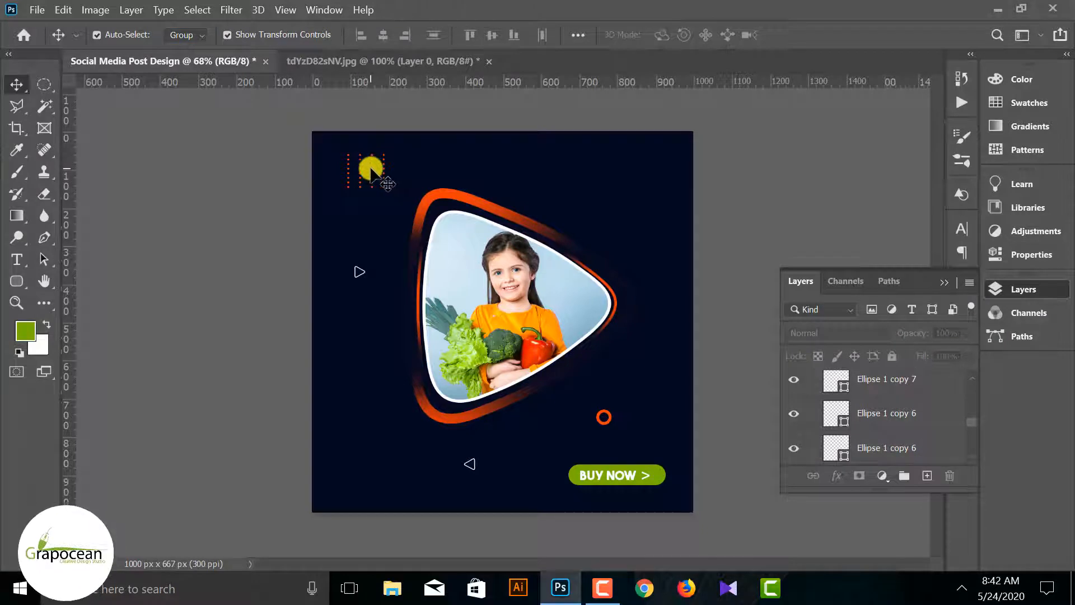
Duplicate the group of orange dotted lines and place the copy beside the photo triangle's lower-right edge
{"action": "left_click", "coordinate": [374, 174]}
{"action": "scroll", "coordinate": [889, 391], "scroll_direction": "up", "scroll_amount": 3}
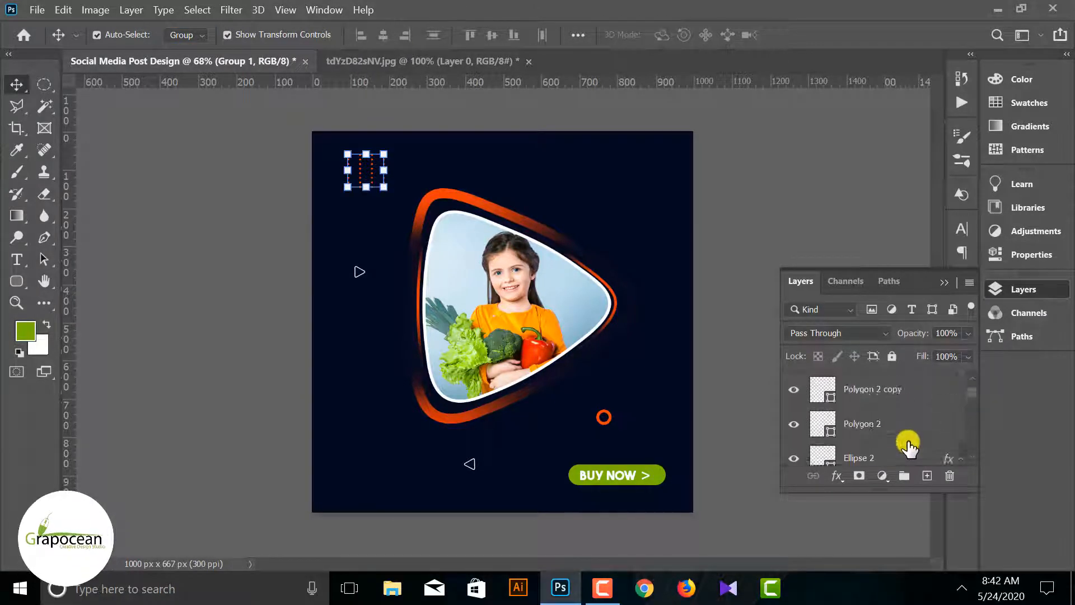
{"action": "scroll", "coordinate": [909, 444], "scroll_direction": "down", "scroll_amount": 2}
{"action": "scroll", "coordinate": [924, 442], "scroll_direction": "down", "scroll_amount": 1}
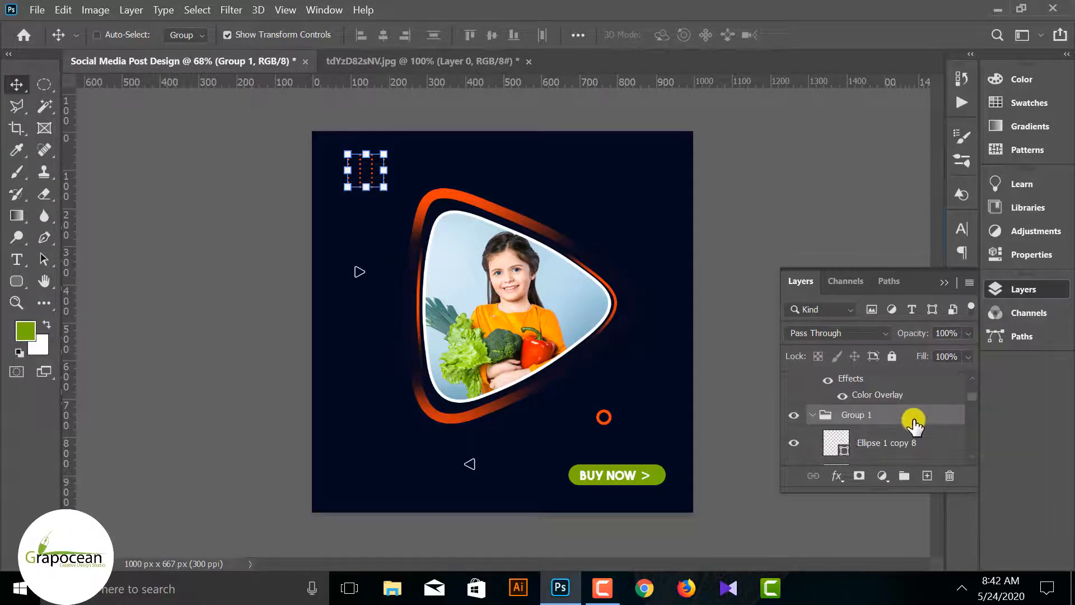
{"action": "key", "text": "ctrl+j"}
{"action": "key", "text": "ctrl+t"}
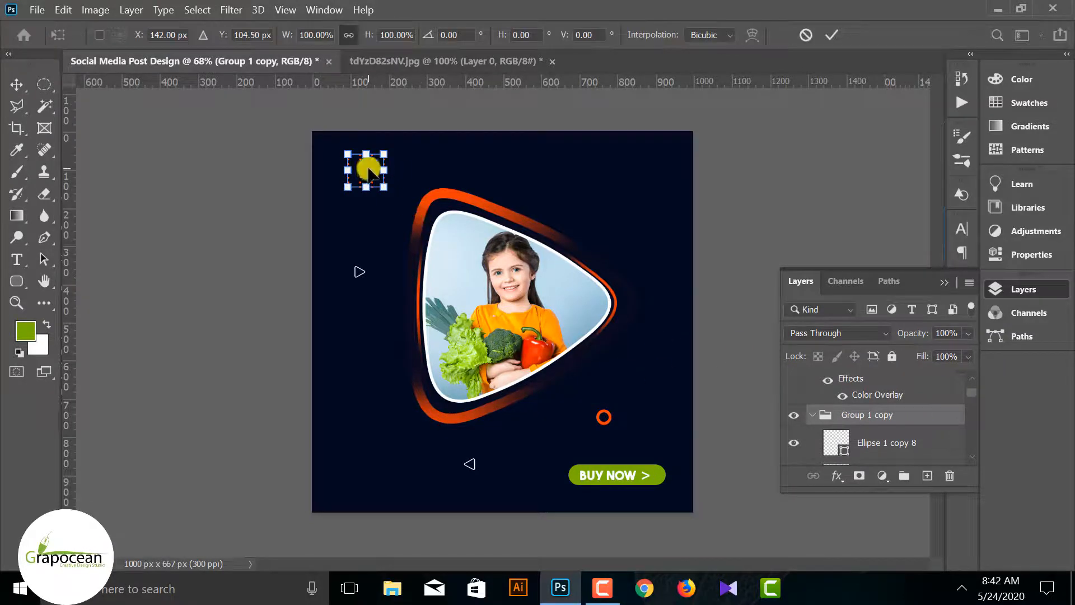
{"action": "left_click_drag", "start_coordinate": [369, 172], "coordinate": [581, 358]}
{"action": "left_click", "coordinate": [832, 35]}
{"action": "left_click", "coordinate": [820, 125]}
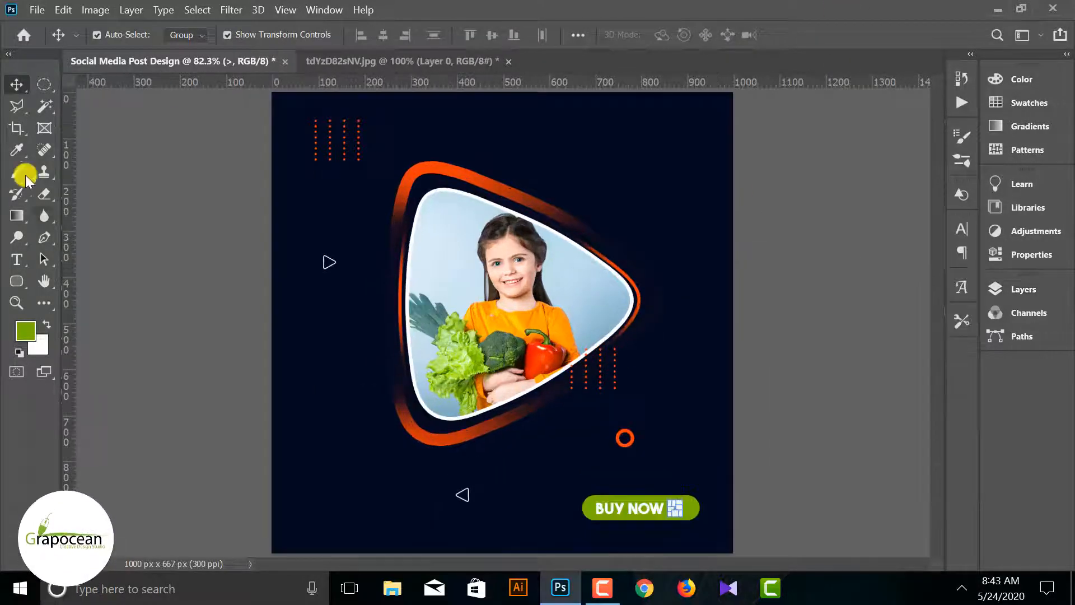
{"action": "left_click", "coordinate": [17, 259]}
{"action": "left_click", "coordinate": [335, 503]}
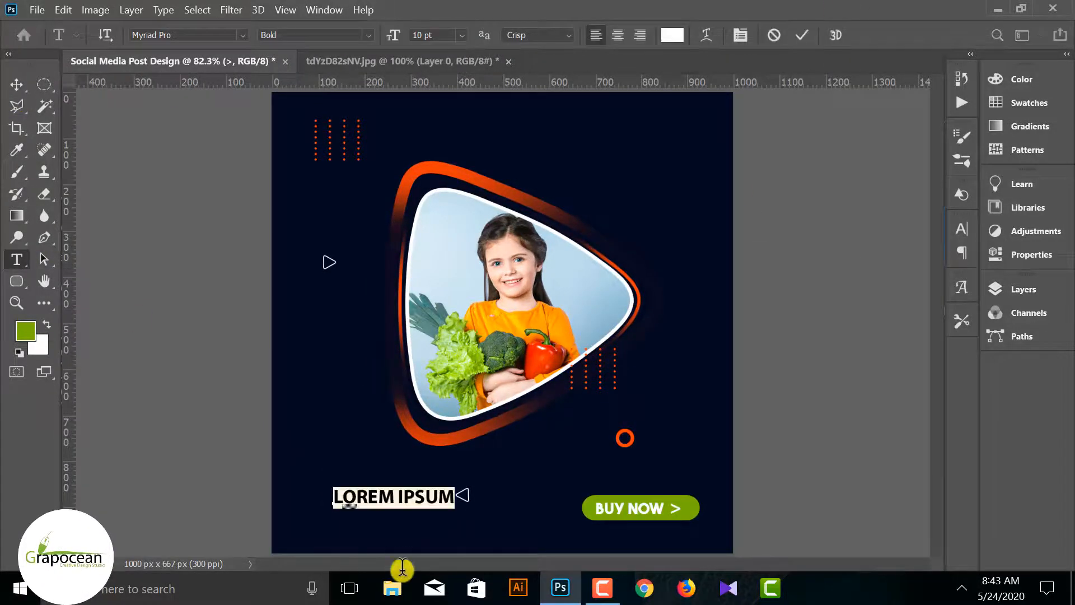
{"action": "type", "text": "WWW.G"}
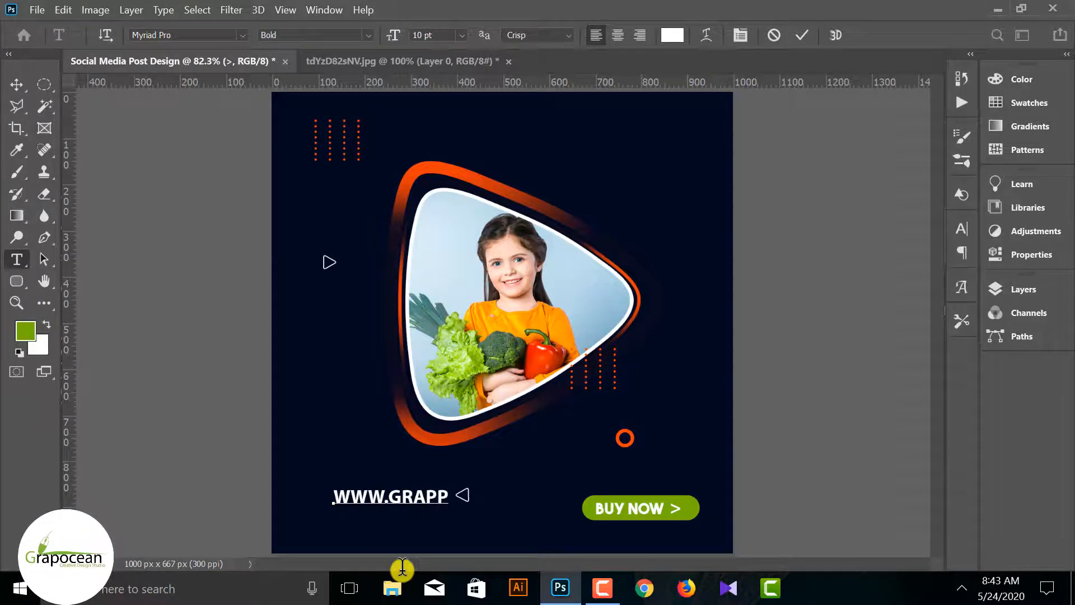
{"action": "type", "text": "RAPOCEAN.COM"}
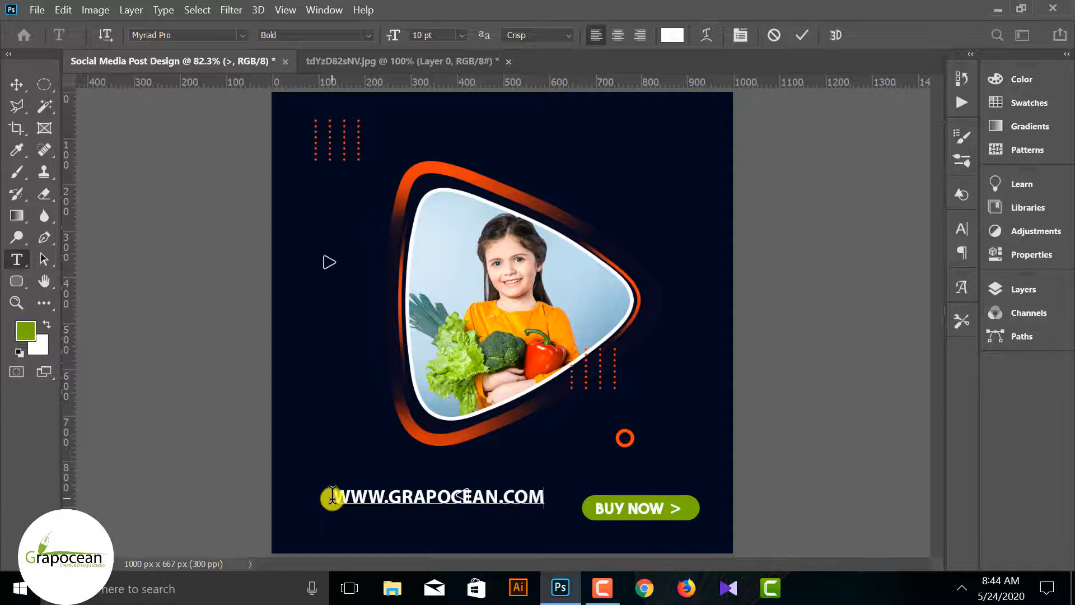
{"action": "key", "text": "ctrl+a"}
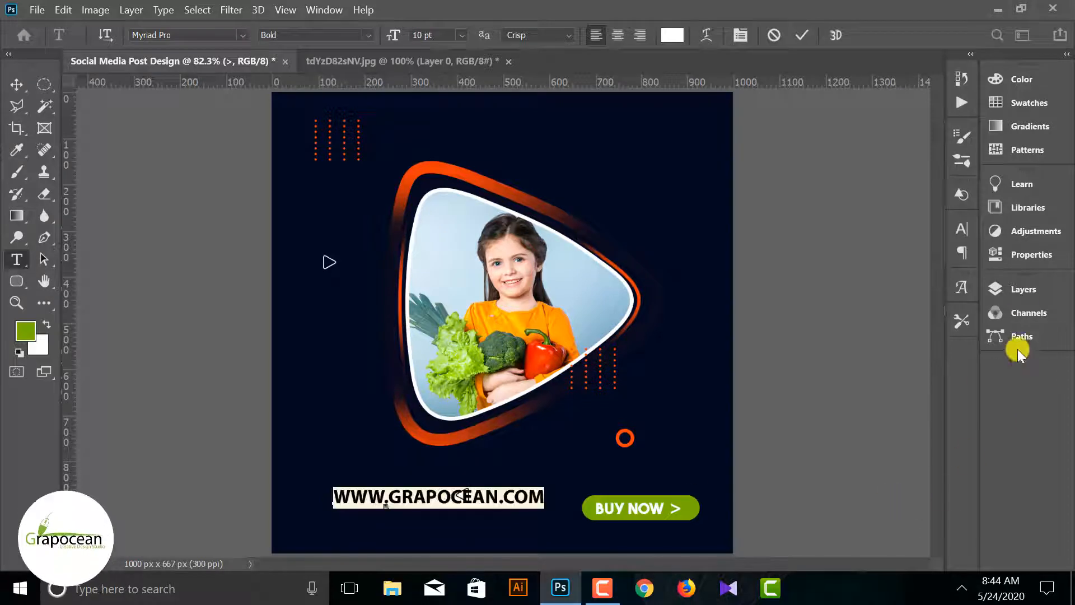
{"action": "left_click", "coordinate": [1009, 293]}
{"action": "scroll", "coordinate": [899, 431], "scroll_direction": "up", "scroll_amount": 3}
{"action": "scroll", "coordinate": [900, 436], "scroll_direction": "up", "scroll_amount": 5}
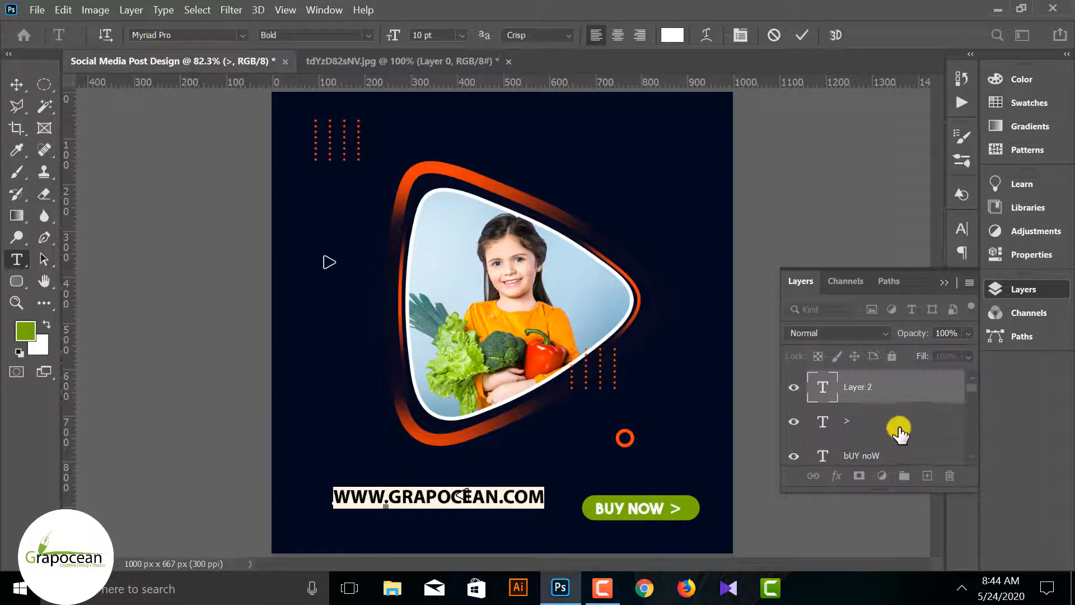
{"action": "left_click", "coordinate": [892, 387]}
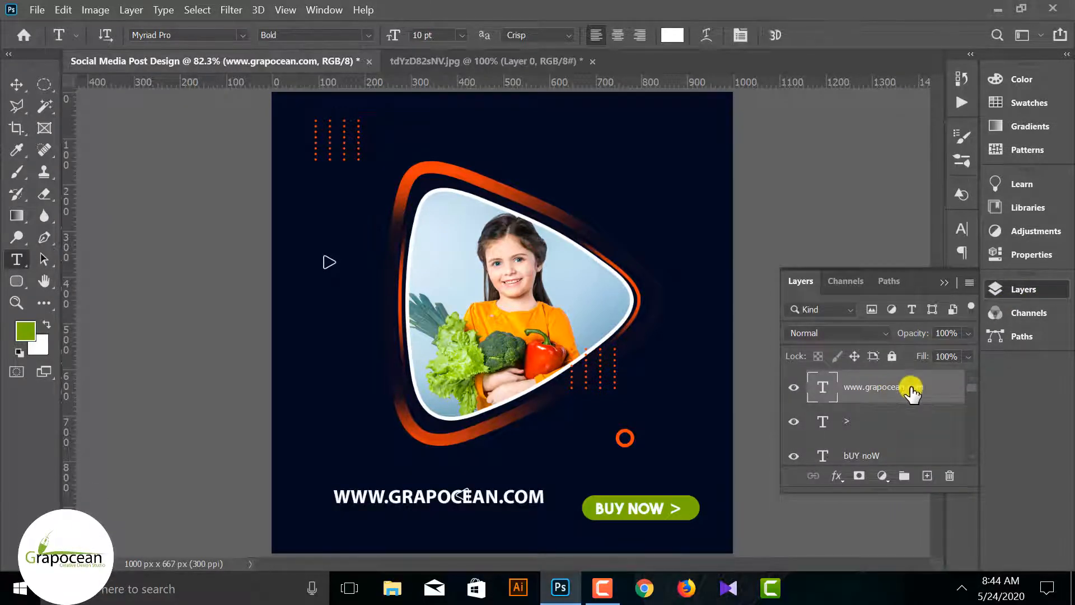
Turn off All Caps for the website address text
{"action": "right_click", "coordinate": [904, 390]}
{"action": "left_click", "coordinate": [941, 386]}
{"action": "left_click", "coordinate": [945, 285]}
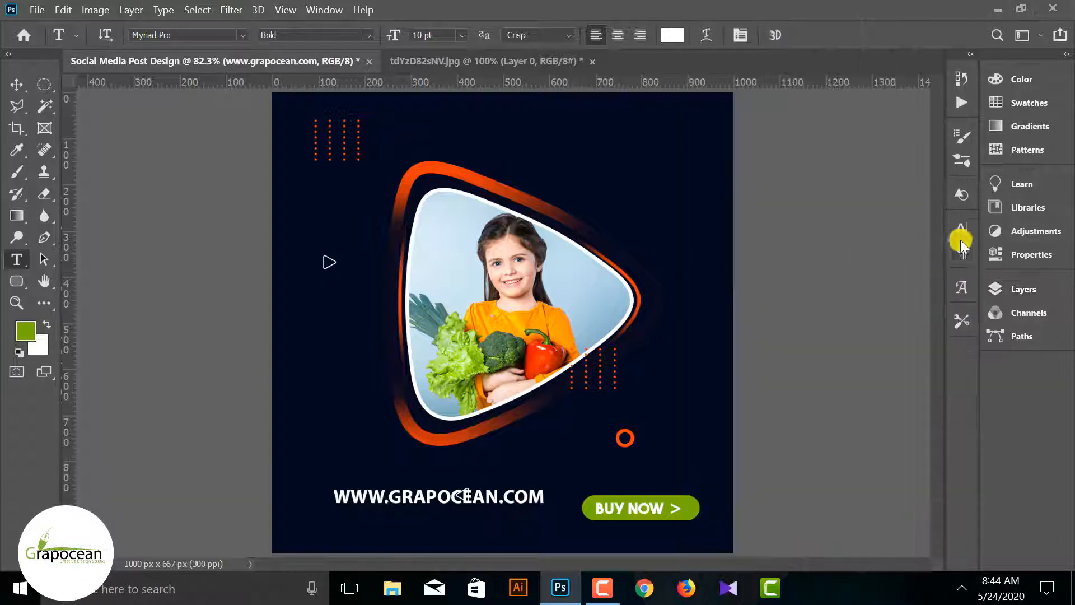
{"action": "left_click", "coordinate": [960, 237]}
{"action": "left_click", "coordinate": [823, 345]}
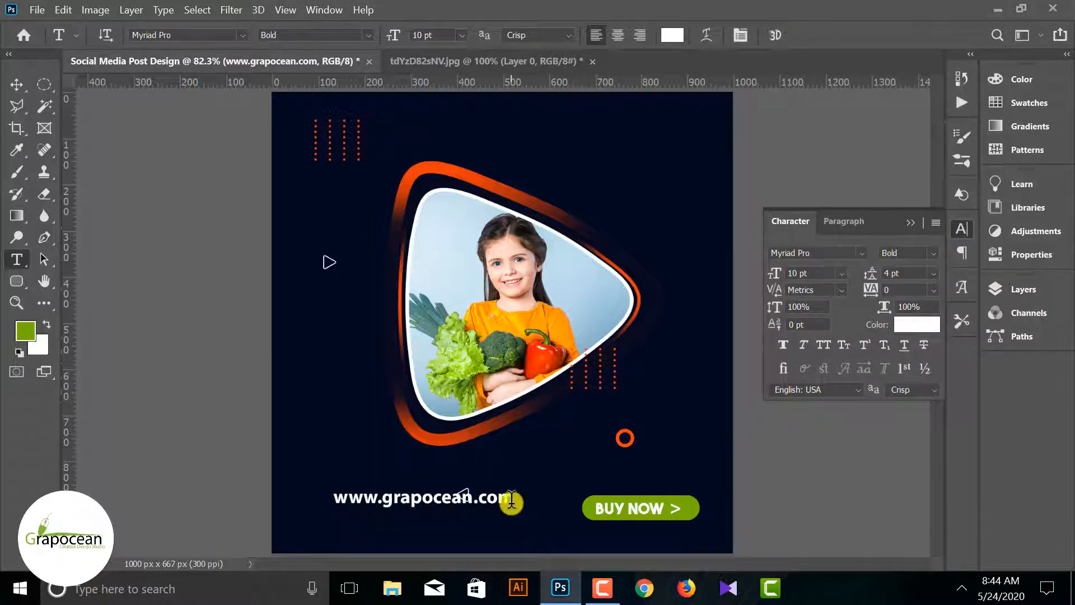
Set the website address text to Myriad Pro Regular at 8 pt
{"action": "triple_click", "coordinate": [512, 497]}
{"action": "left_click", "coordinate": [368, 36]}
{"action": "left_click", "coordinate": [332, 51]}
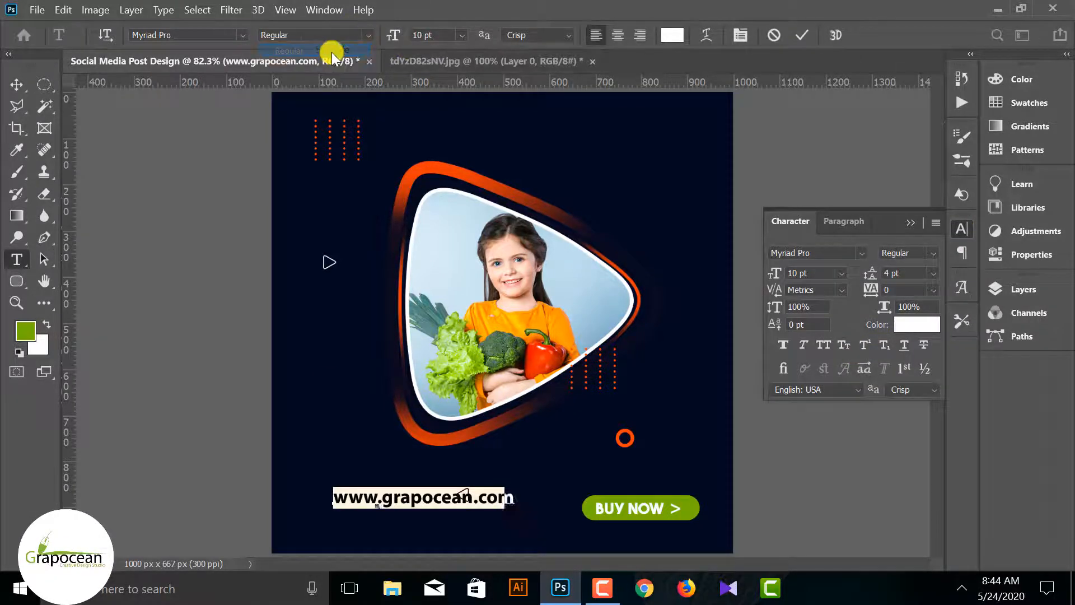
{"action": "left_click", "coordinate": [462, 35]}
{"action": "left_click", "coordinate": [438, 71]}
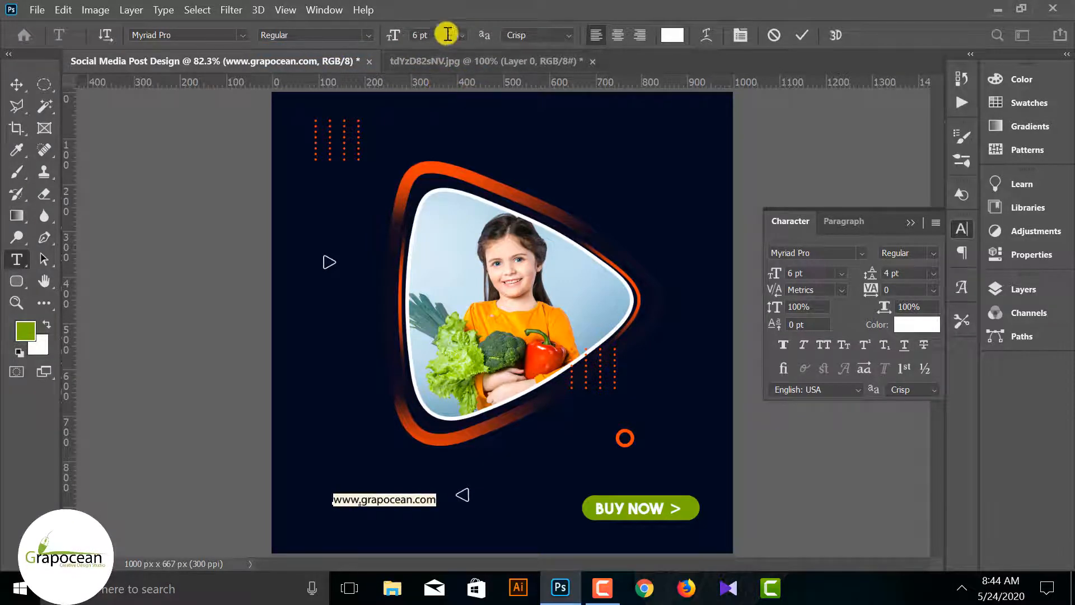
{"action": "left_click", "coordinate": [449, 35]}
{"action": "left_click", "coordinate": [440, 85]}
Move the website address directly below the green BUY NOW button and deselect it
{"action": "left_click", "coordinate": [16, 84]}
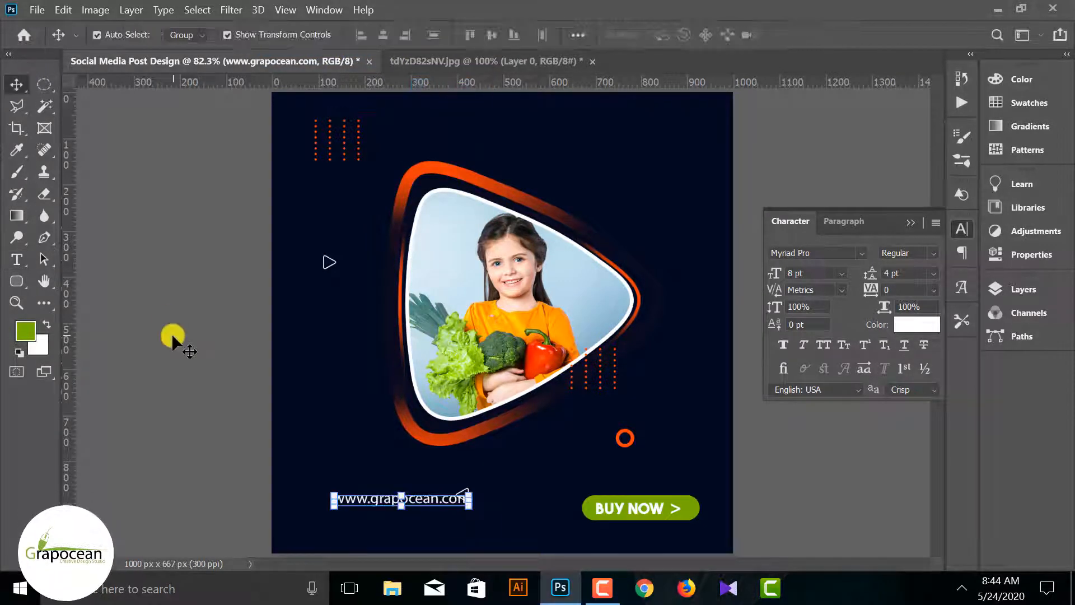
{"action": "left_click_drag", "start_coordinate": [405, 503], "coordinate": [644, 535]}
{"action": "scroll", "coordinate": [697, 493], "scroll_direction": "down", "scroll_amount": 2}
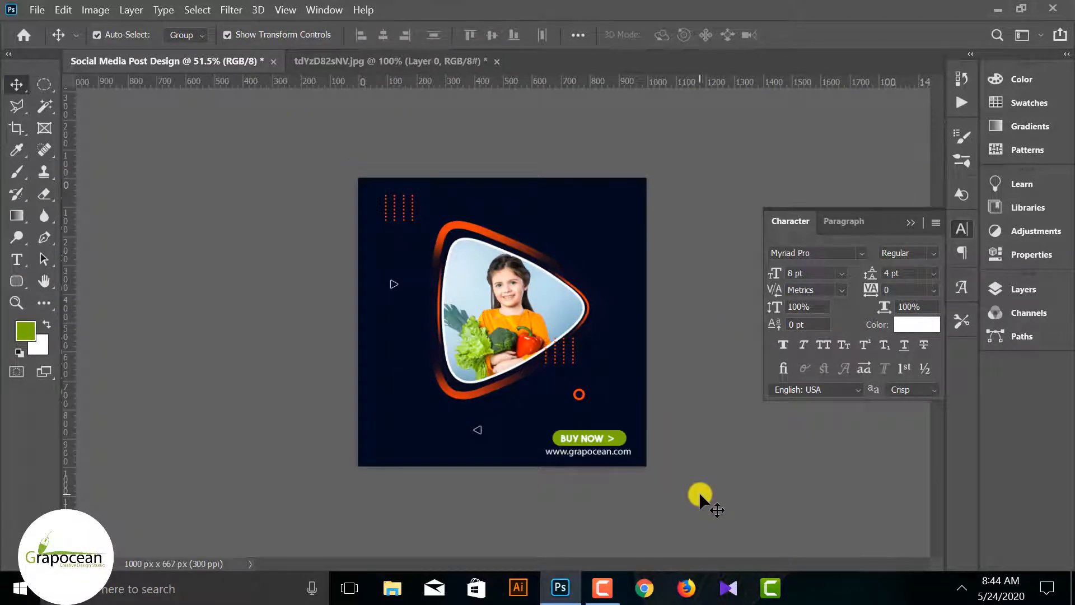
Add the text "Buy Your Design From Our website" in the post's upper-right area, breaking it into two lines before "From"
{"action": "scroll", "coordinate": [593, 459], "scroll_direction": "up", "scroll_amount": 1}
{"action": "left_click", "coordinate": [18, 274]}
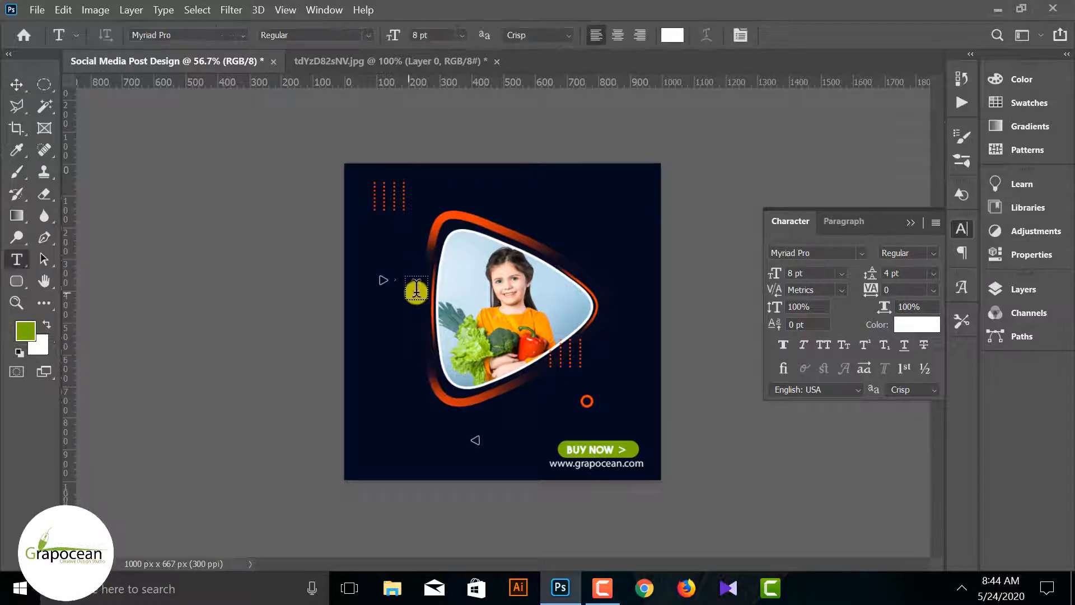
{"action": "left_click", "coordinate": [558, 209]}
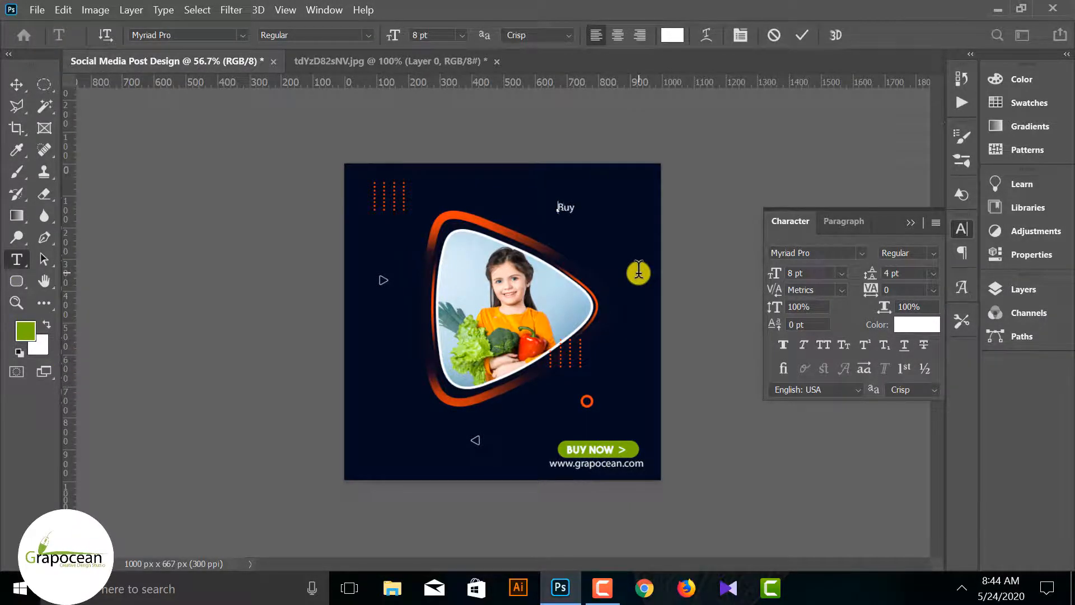
{"action": "type", "text": "Buy"}
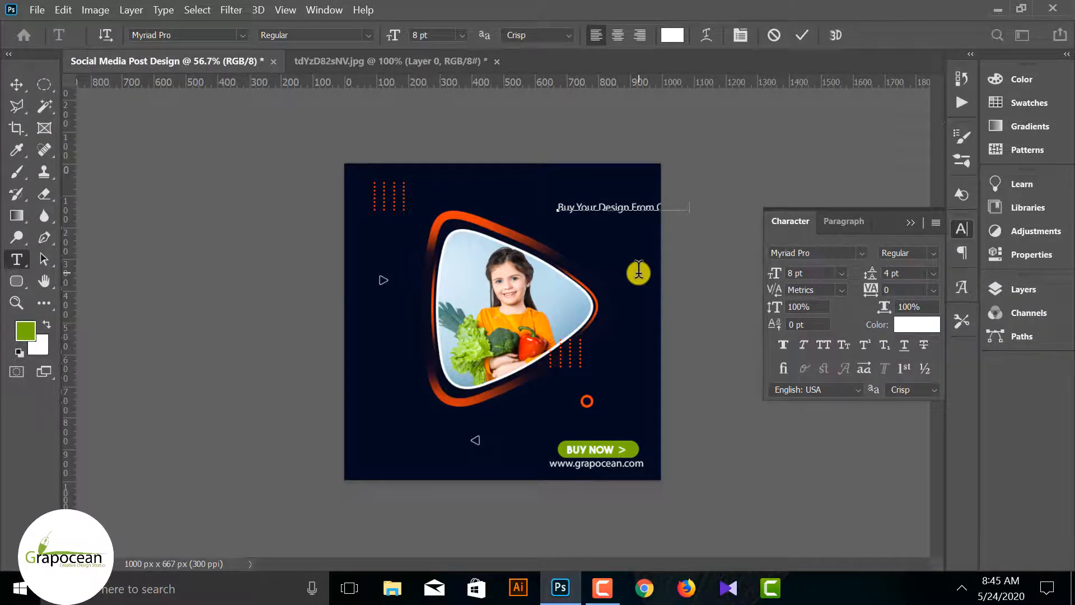
{"action": "scroll", "coordinate": [645, 220], "scroll_direction": "up", "scroll_amount": 5}
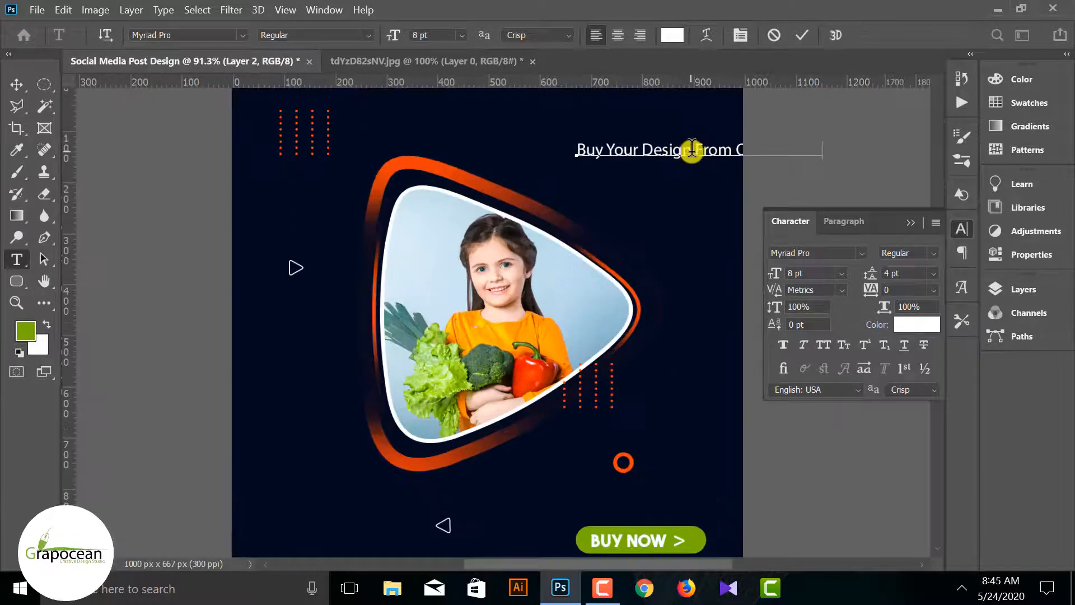
{"action": "left_click", "coordinate": [694, 148]}
{"action": "key", "text": "Return"}
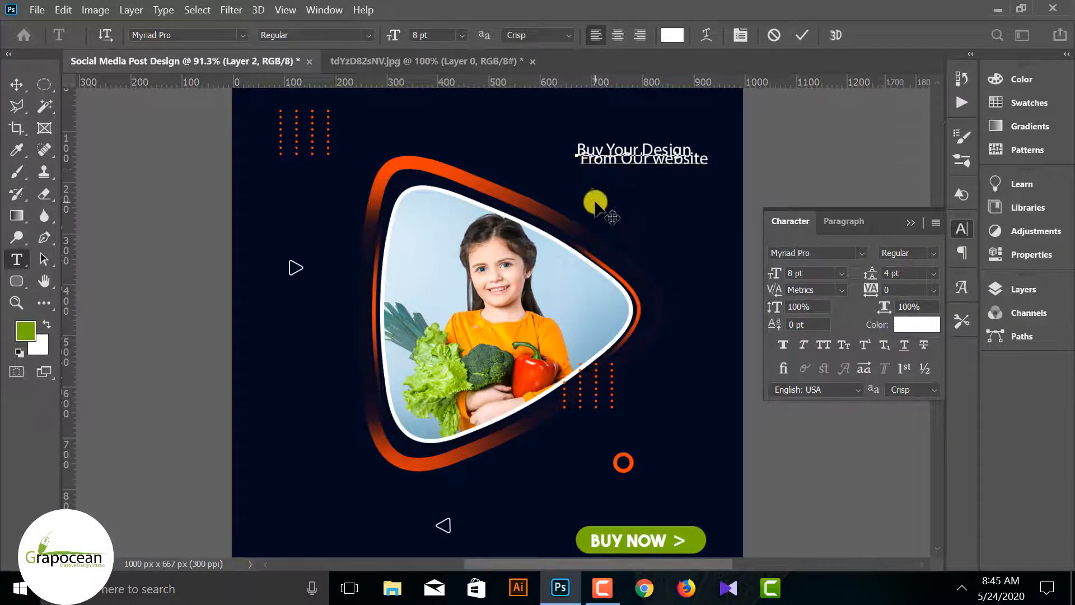
Set the leading of both headline lines to 8 pt and correct "OUr" to "Our"
{"action": "left_click_drag", "start_coordinate": [709, 160], "coordinate": [553, 144]}
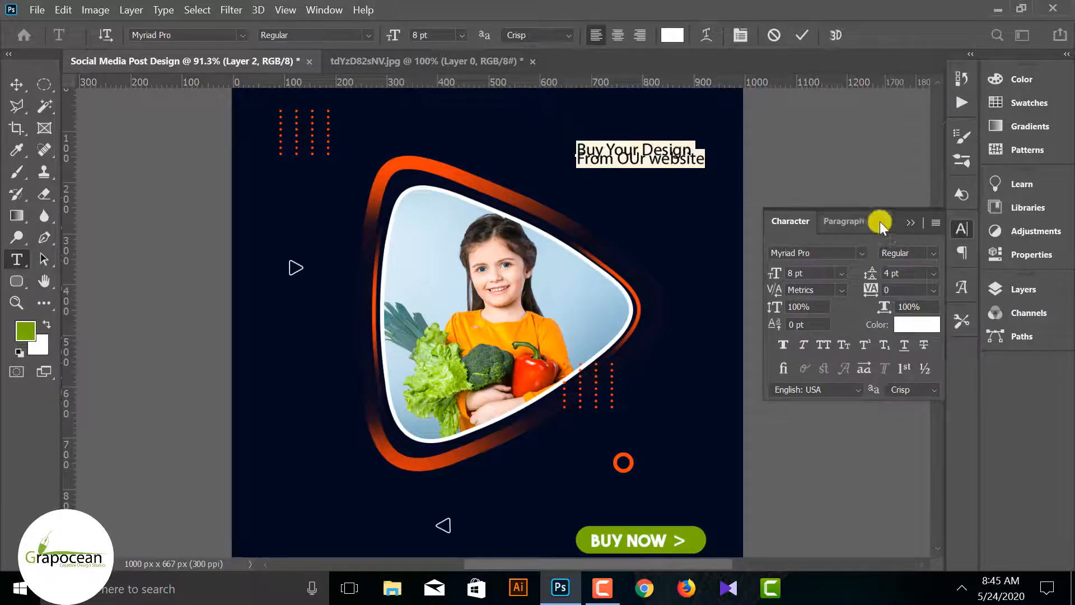
{"action": "left_click_drag", "start_coordinate": [867, 274], "coordinate": [873, 277]}
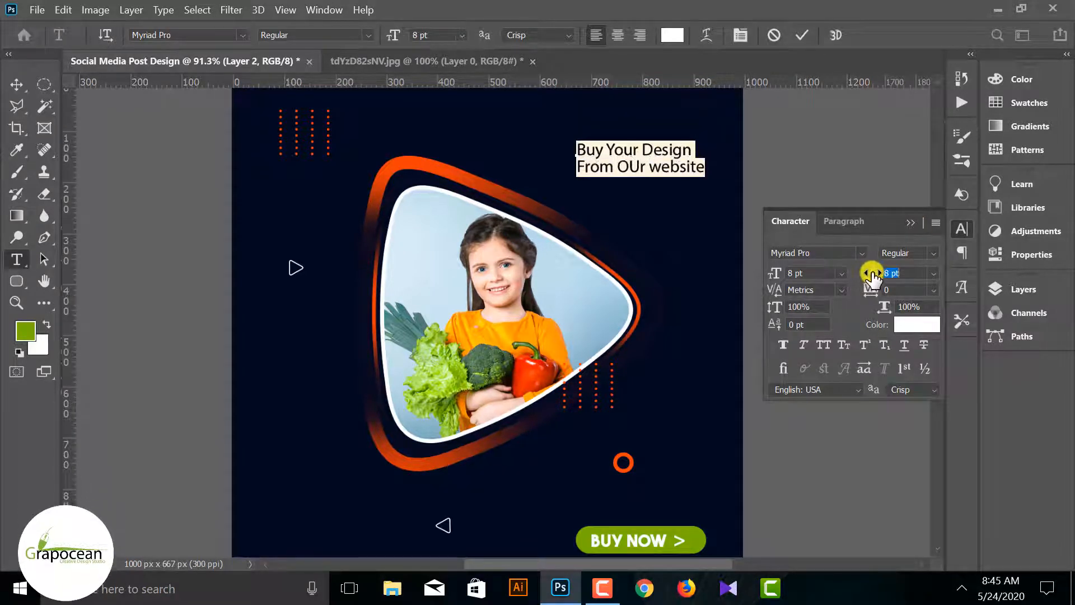
{"action": "left_click", "coordinate": [644, 167]}
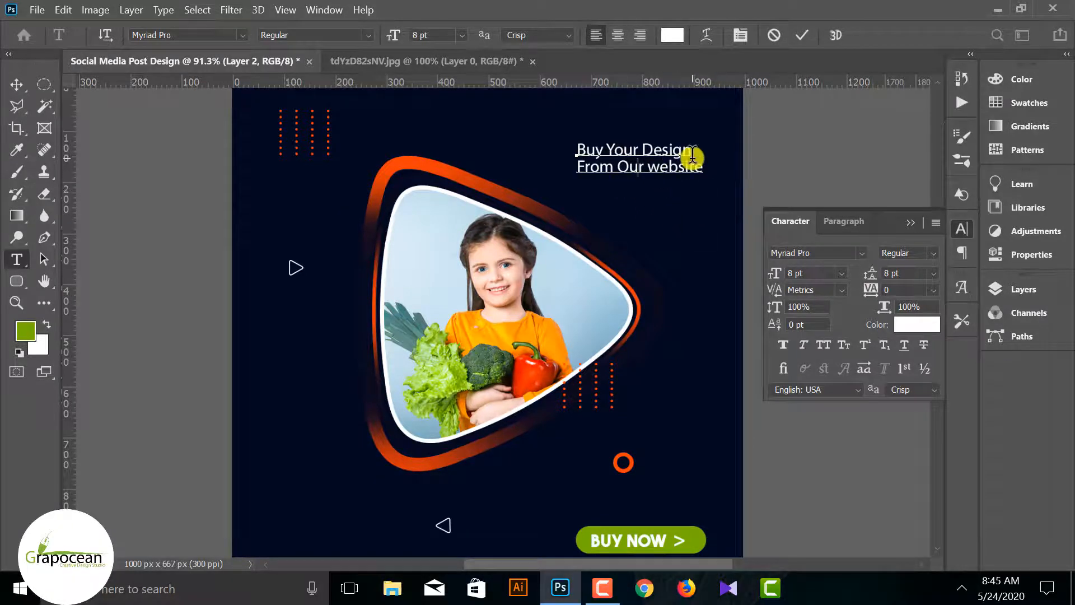
Format the line "From Our website" as 12 pt Bold in All Caps with 12 pt leading
{"action": "left_click_drag", "start_coordinate": [692, 157], "coordinate": [541, 154]}
{"action": "left_click_drag", "start_coordinate": [701, 168], "coordinate": [575, 171]}
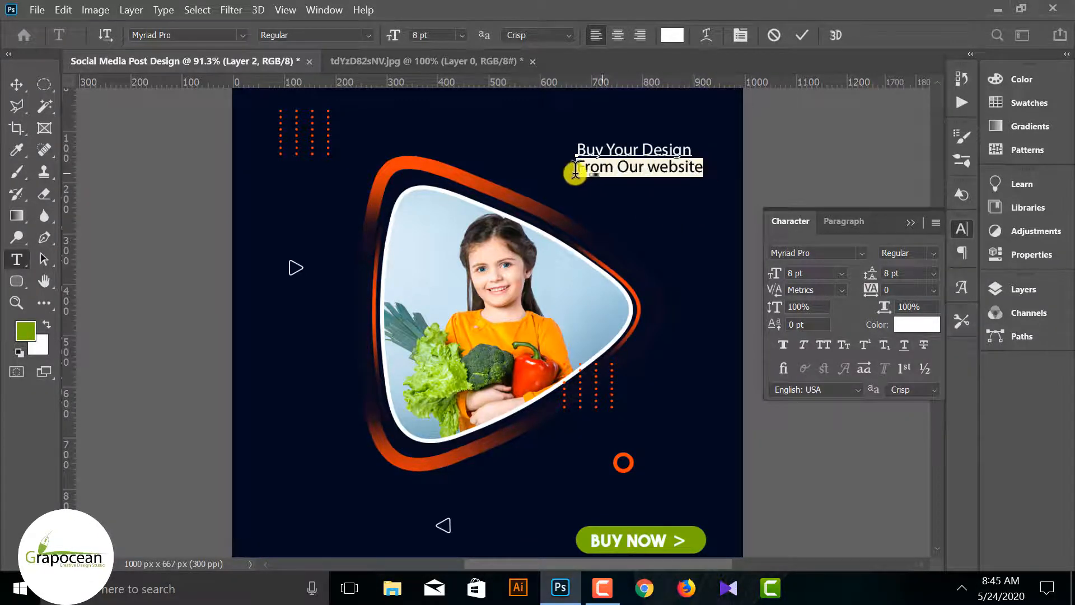
{"action": "left_click", "coordinate": [423, 34]}
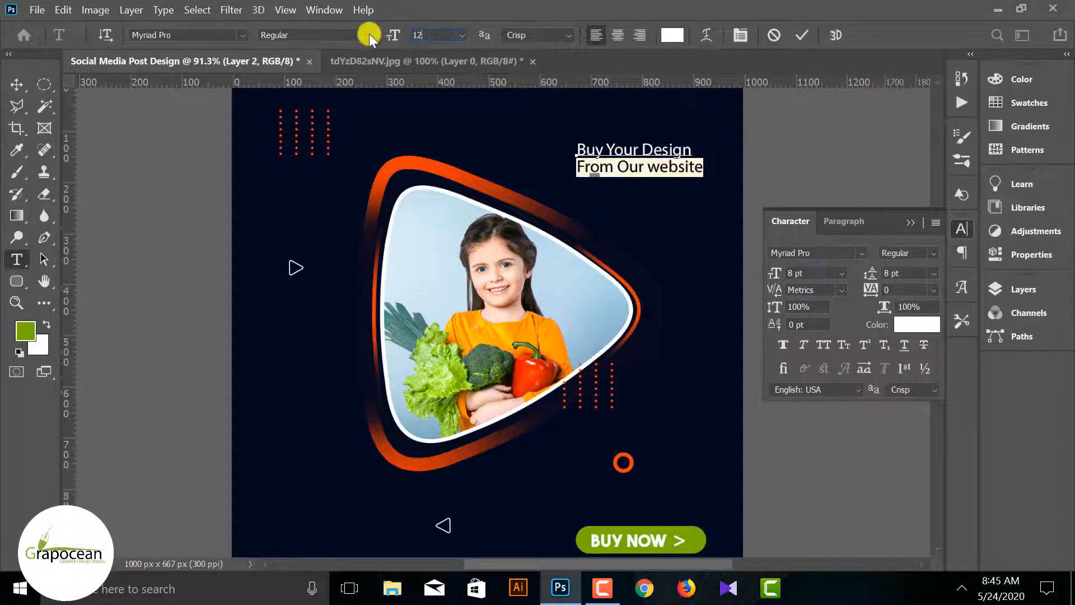
{"action": "key", "text": "Return"}
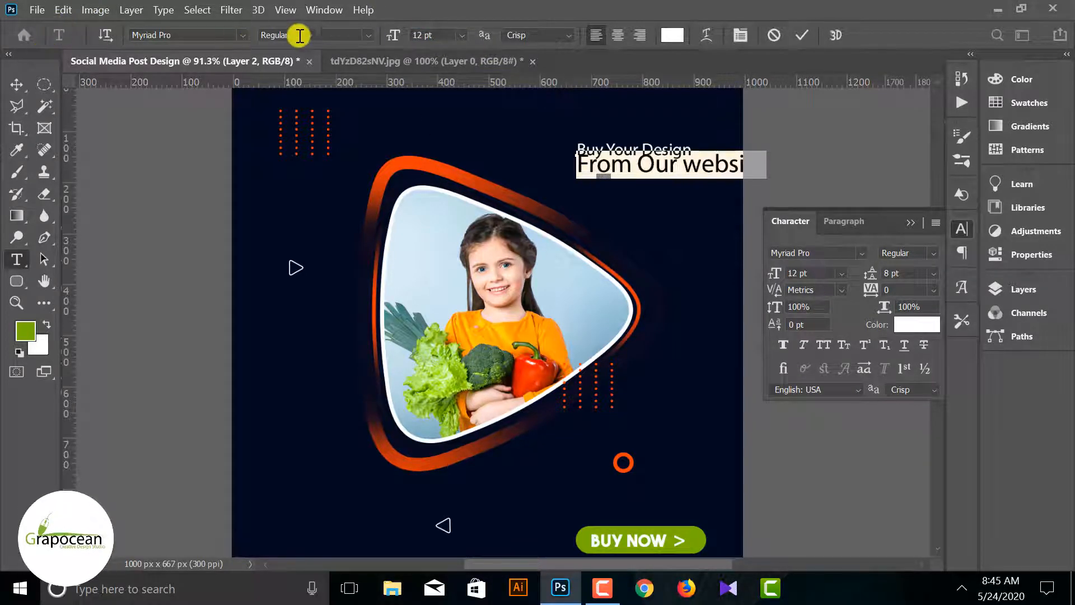
{"action": "left_click", "coordinate": [368, 35]}
{"action": "left_click", "coordinate": [324, 76]}
{"action": "left_click", "coordinate": [823, 345]}
{"action": "left_click_drag", "start_coordinate": [871, 274], "coordinate": [875, 275]}
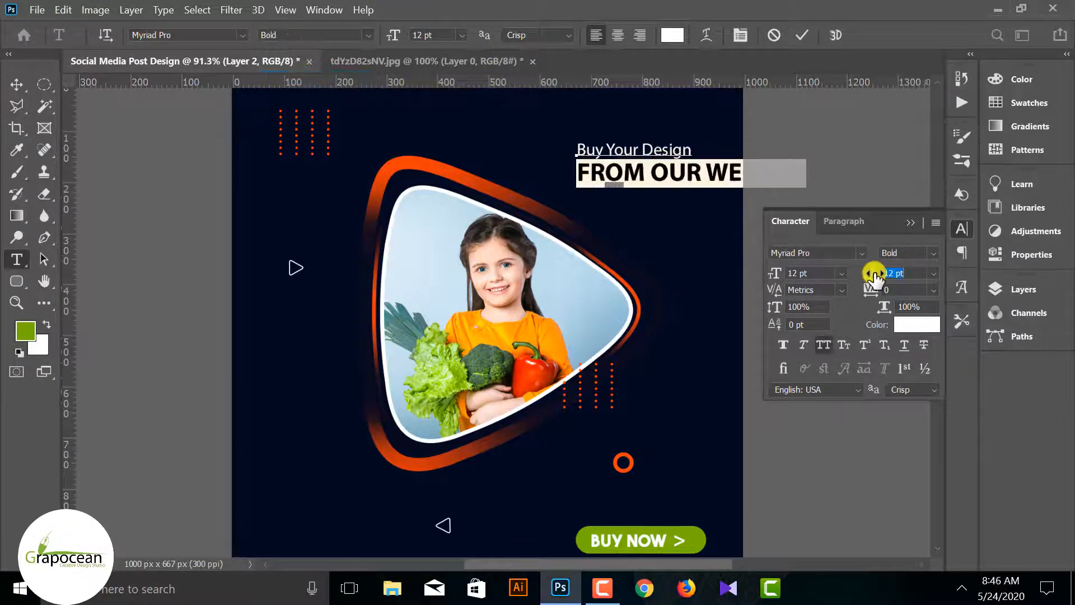
Commit the two-line headline, move it up and left so it fits inside the post's upper-right corner, and deselect it
{"action": "key", "text": "ctrl+Return"}
{"action": "key", "text": "v"}
{"action": "left_click_drag", "start_coordinate": [619, 163], "coordinate": [541, 128]}
{"action": "left_click", "coordinate": [806, 141]}
{"action": "scroll", "coordinate": [805, 147], "scroll_direction": "down", "scroll_amount": 3}
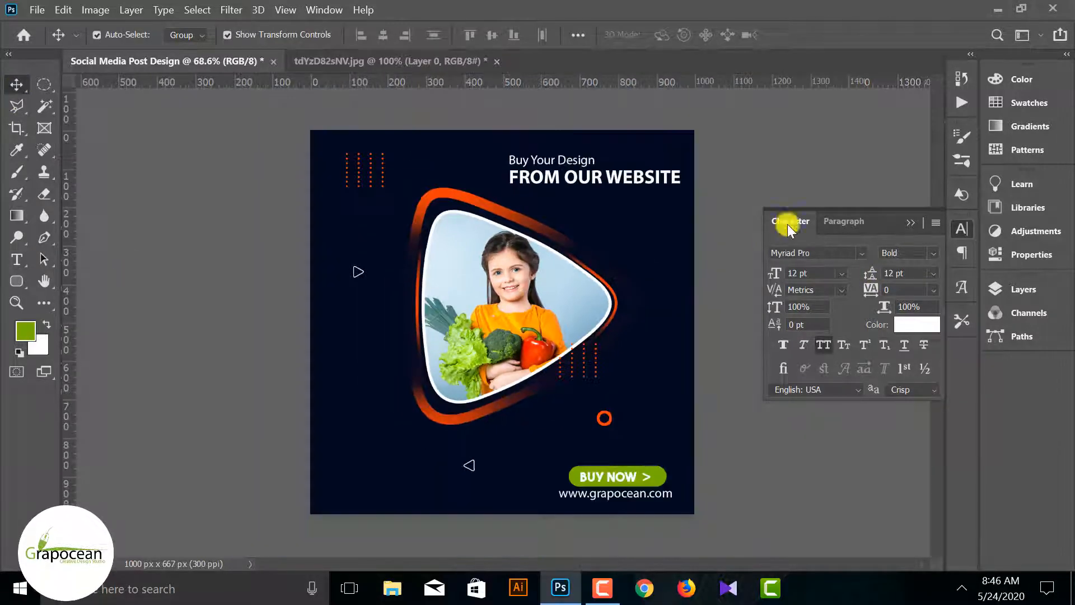
Recolor the line FROM OUR WEBSITE with the green sampled from the BUY NOW button and commit the text
{"action": "left_click", "coordinate": [20, 258]}
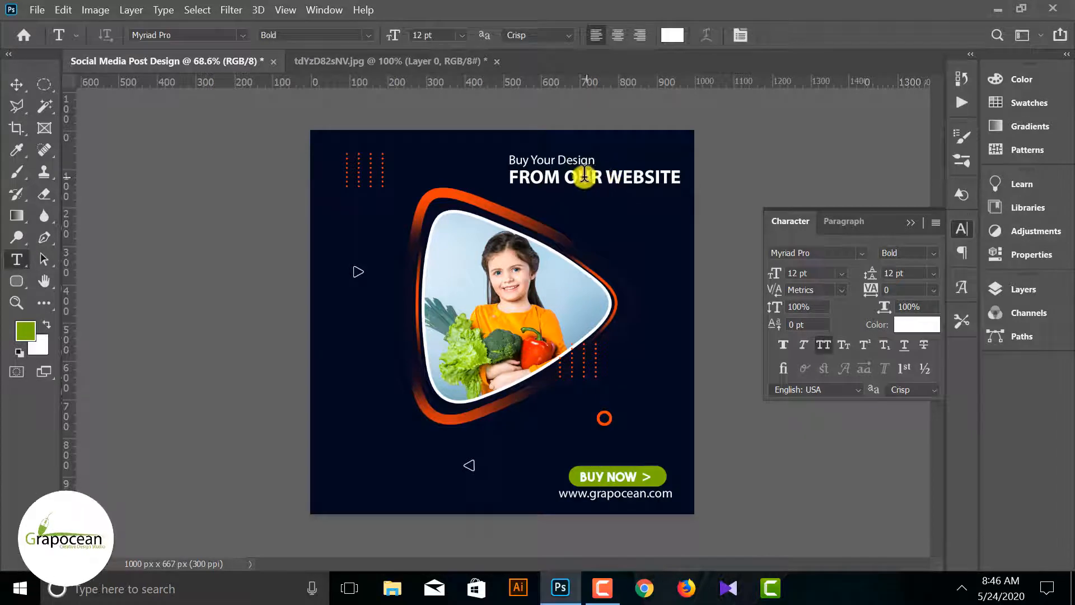
{"action": "left_click_drag", "start_coordinate": [518, 176], "coordinate": [681, 178]}
{"action": "left_click", "coordinate": [672, 34]}
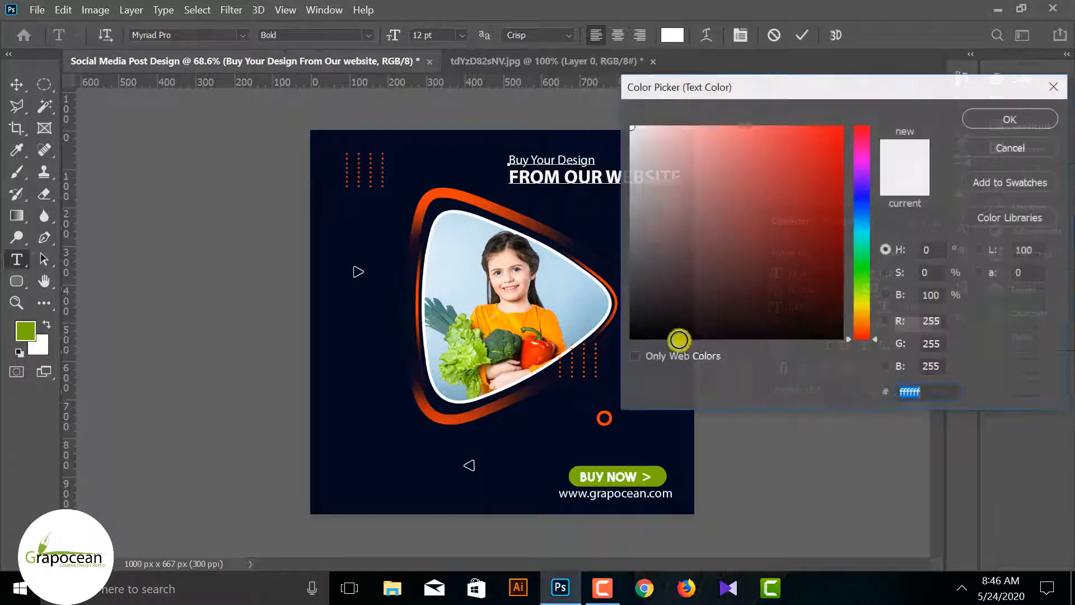
{"action": "left_click", "coordinate": [644, 476]}
{"action": "left_click", "coordinate": [1019, 123]}
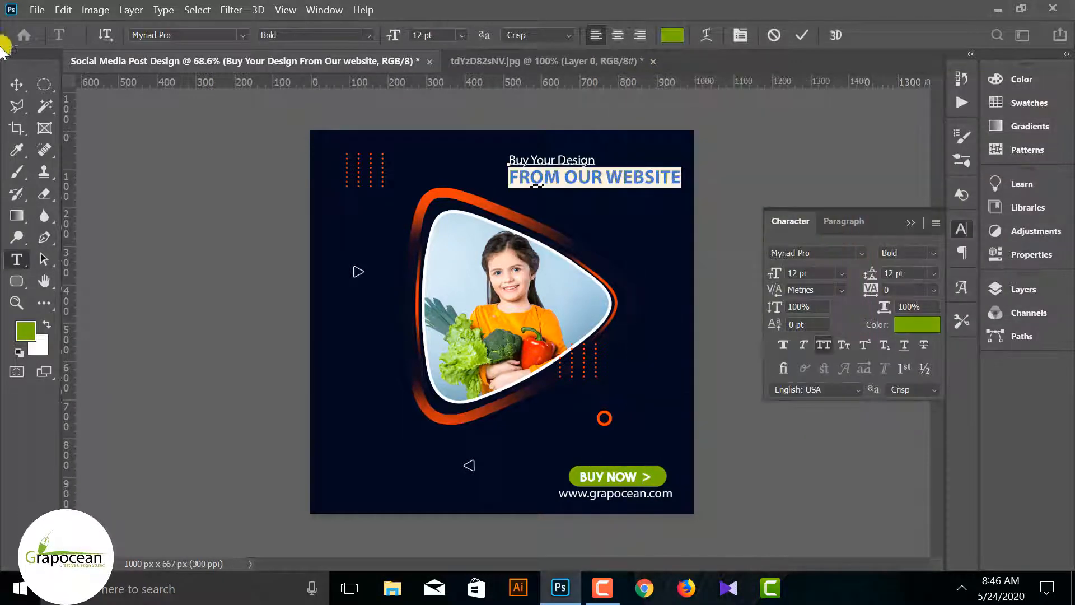
{"action": "left_click", "coordinate": [21, 81]}
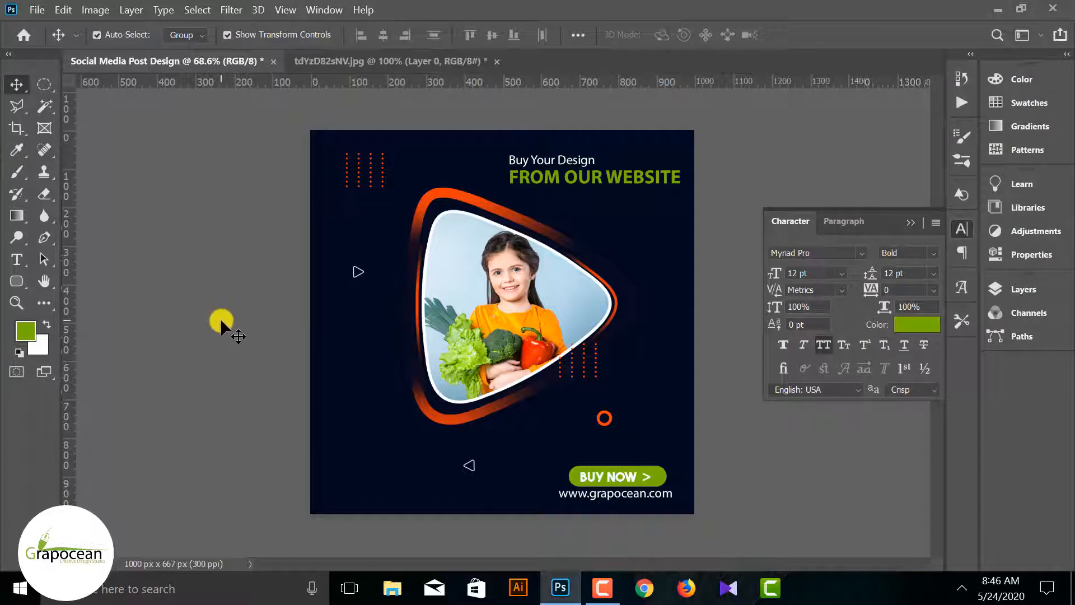
Break the headline so WEBSITE sits on its own third line, and move the text block right towards the post's upper-right corner
{"action": "left_click", "coordinate": [17, 259]}
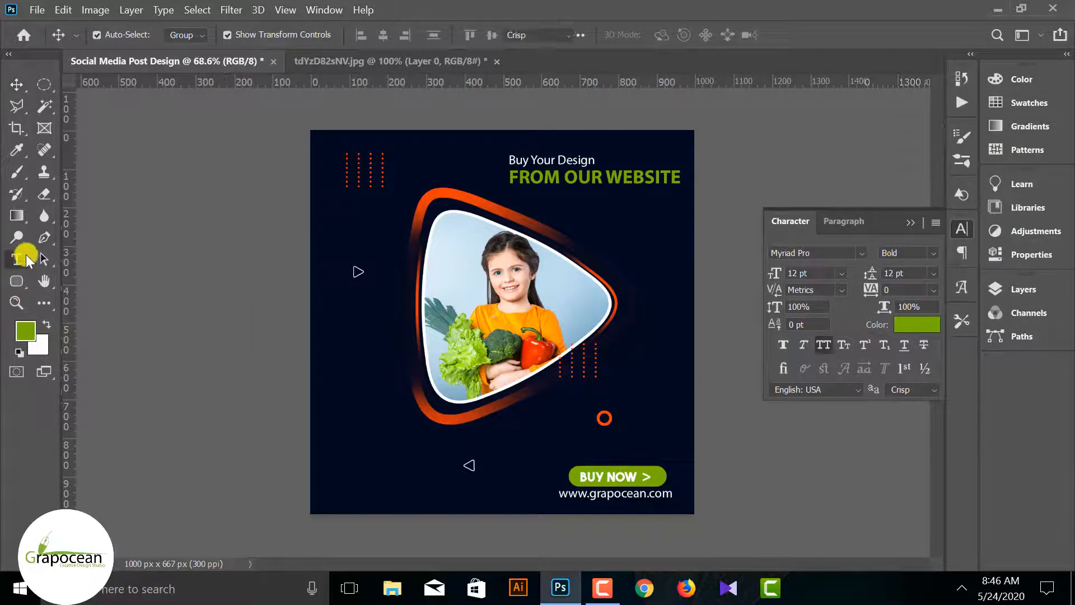
{"action": "left_click", "coordinate": [606, 176]}
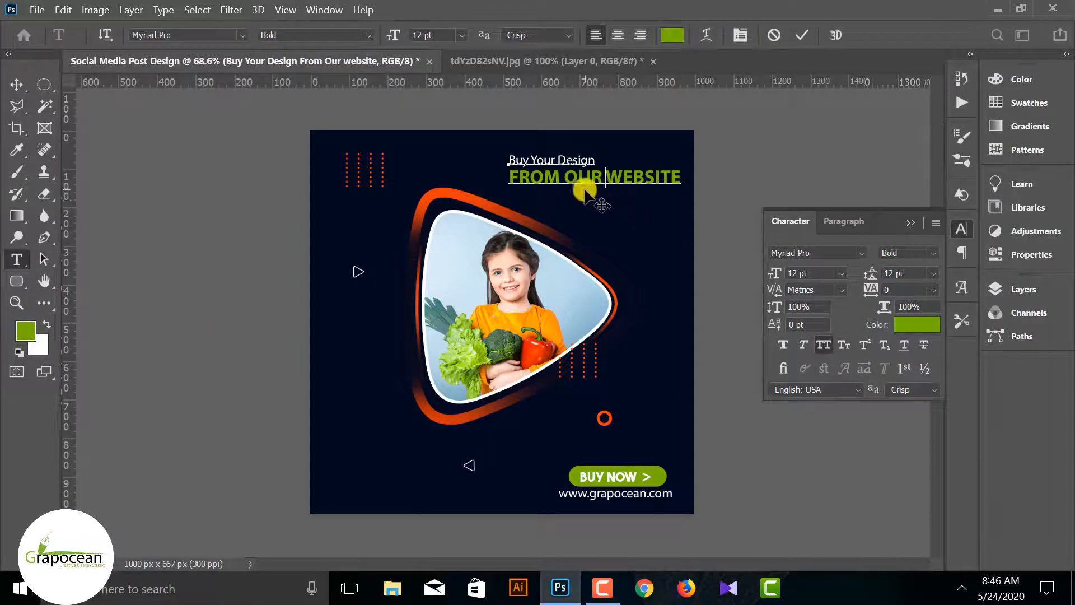
{"action": "key", "text": "Return"}
{"action": "left_click", "coordinate": [510, 177]}
{"action": "key", "text": "BackSpace"}
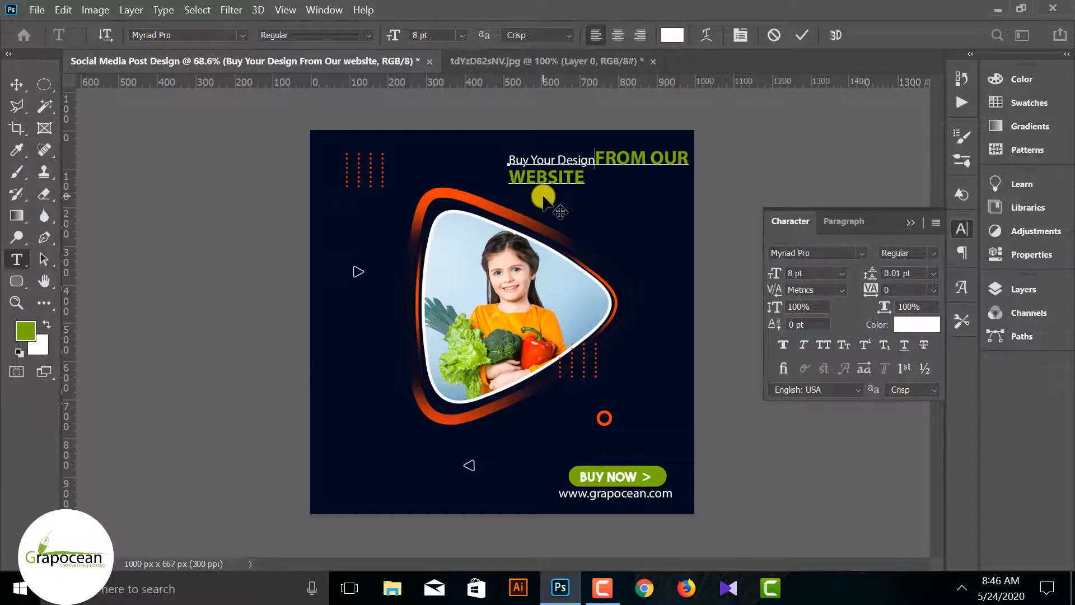
{"action": "key", "text": "Return"}
{"action": "left_click", "coordinate": [17, 84]}
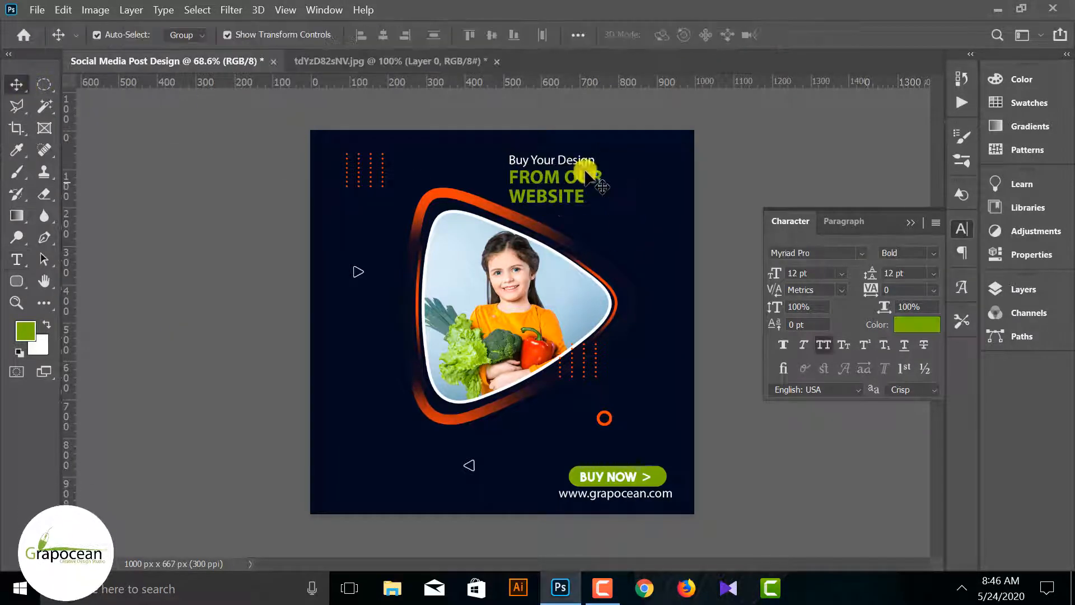
{"action": "left_click_drag", "start_coordinate": [583, 174], "coordinate": [645, 175]}
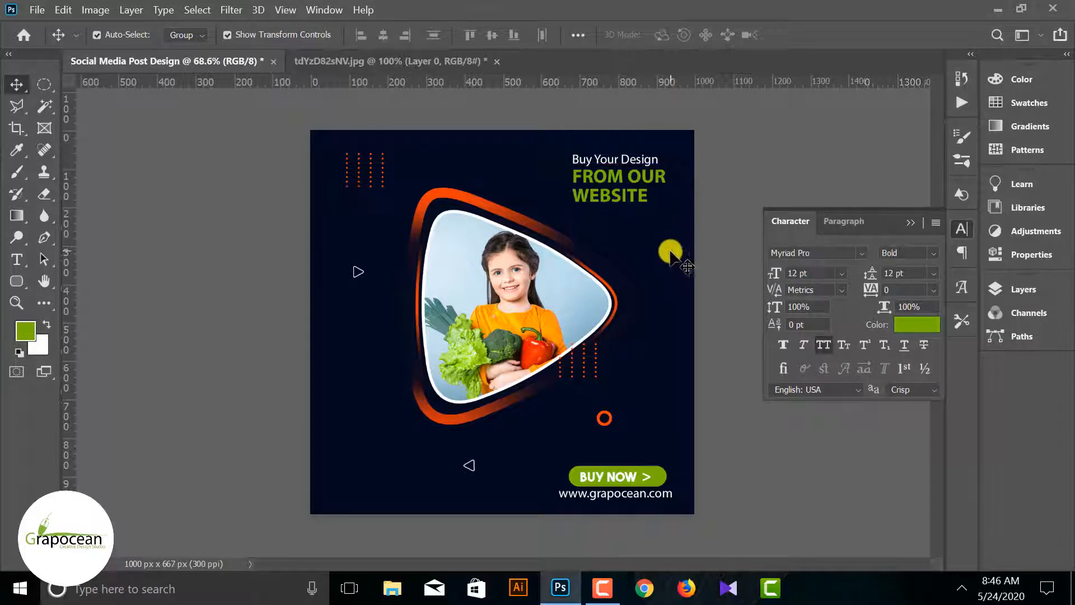
Recolor the word WEBSITE with the orange sampled from the triangular frame and commit the text
{"action": "left_click", "coordinate": [17, 260]}
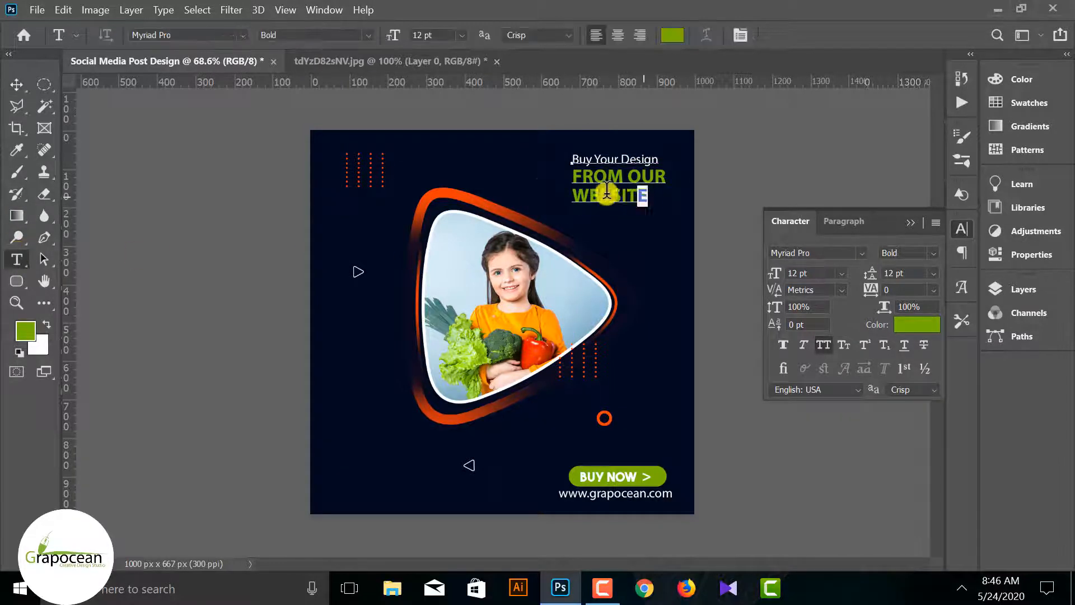
{"action": "double_click", "coordinate": [607, 193]}
{"action": "left_click", "coordinate": [672, 35]}
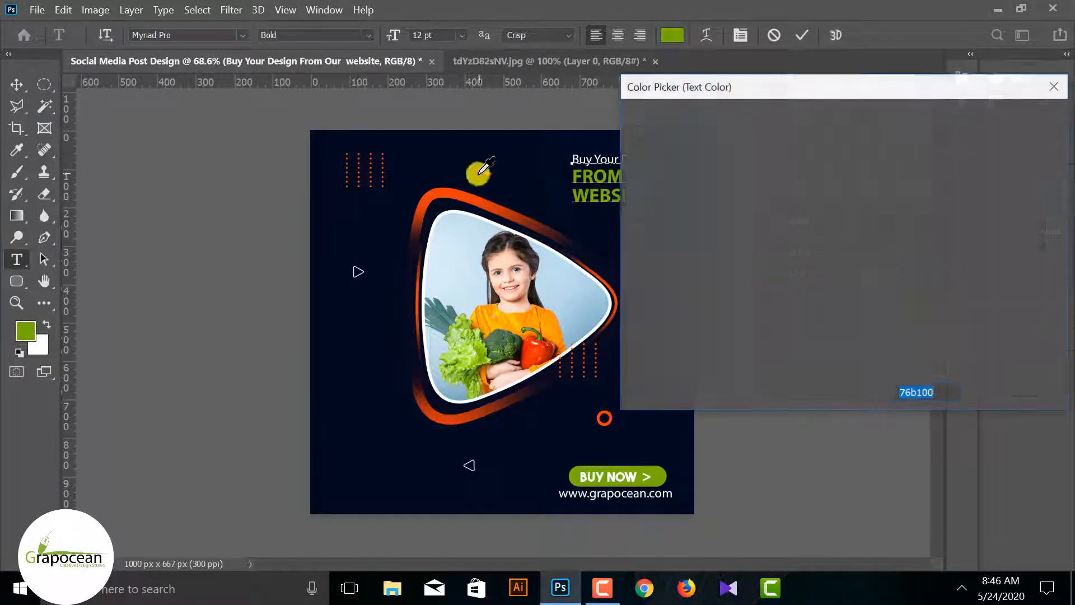
{"action": "left_click", "coordinate": [464, 195]}
{"action": "left_click", "coordinate": [1002, 120]}
{"action": "left_click", "coordinate": [17, 84]}
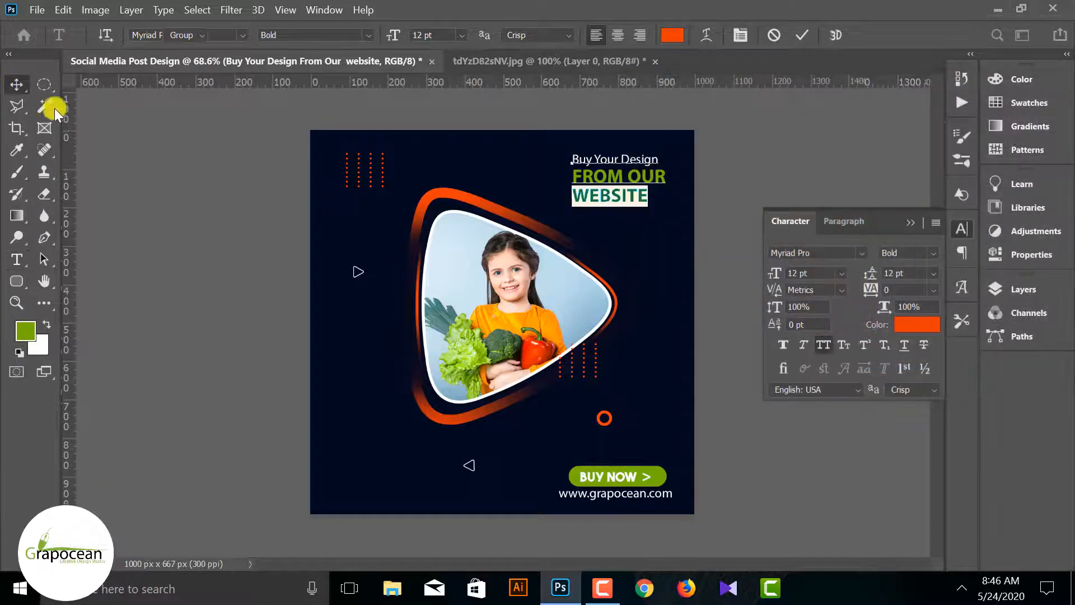
Close the character settings, show the layer list, collapse Group 1 copy and Group 1, and expand the Image group
{"action": "scroll", "coordinate": [244, 300], "scroll_direction": "down", "scroll_amount": 1}
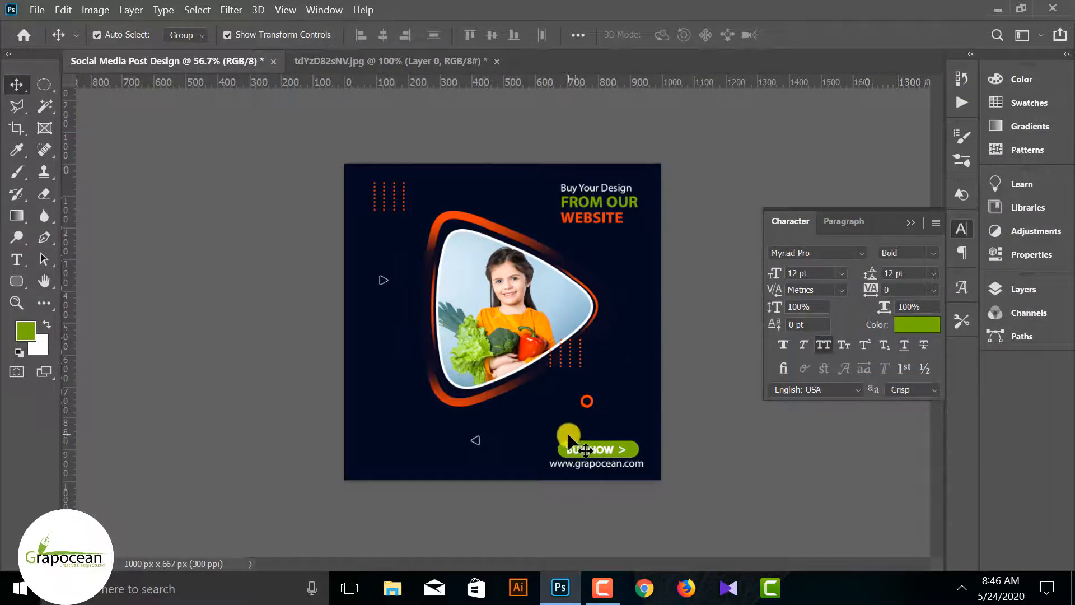
{"action": "scroll", "coordinate": [568, 436], "scroll_direction": "up", "scroll_amount": 1}
{"action": "left_click", "coordinate": [911, 221]}
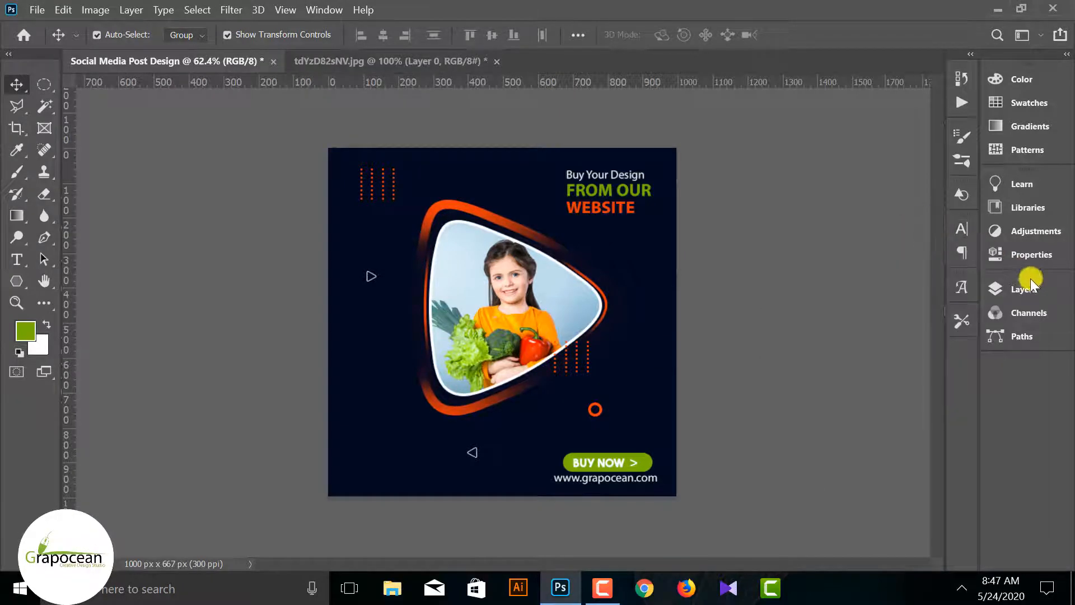
{"action": "left_click", "coordinate": [1030, 285]}
{"action": "scroll", "coordinate": [889, 392], "scroll_direction": "down", "scroll_amount": 3}
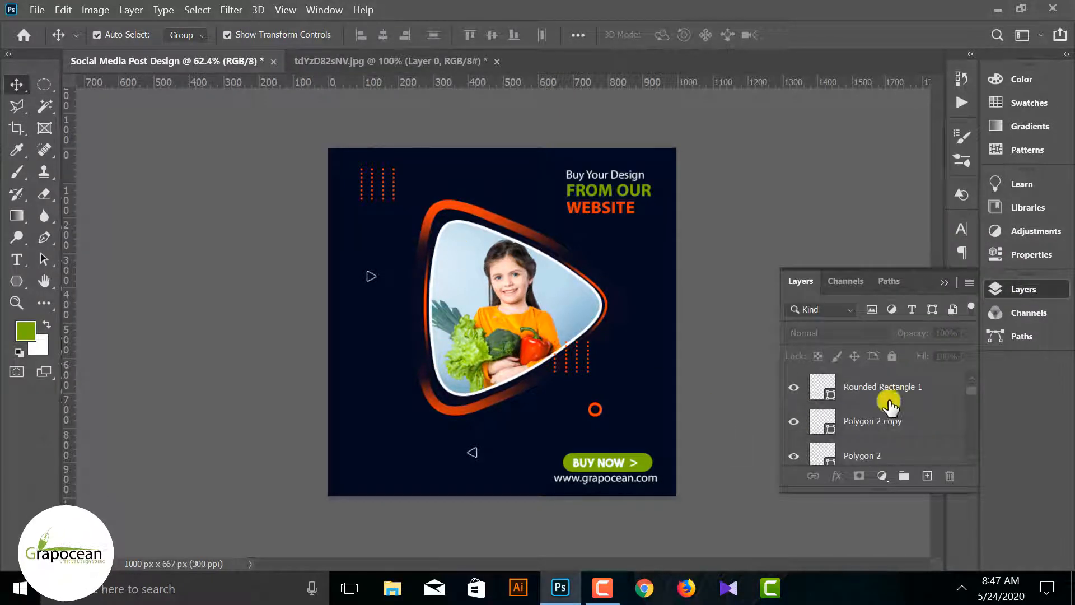
{"action": "scroll", "coordinate": [874, 407], "scroll_direction": "up", "scroll_amount": 3}
{"action": "scroll", "coordinate": [817, 415], "scroll_direction": "down", "scroll_amount": 5}
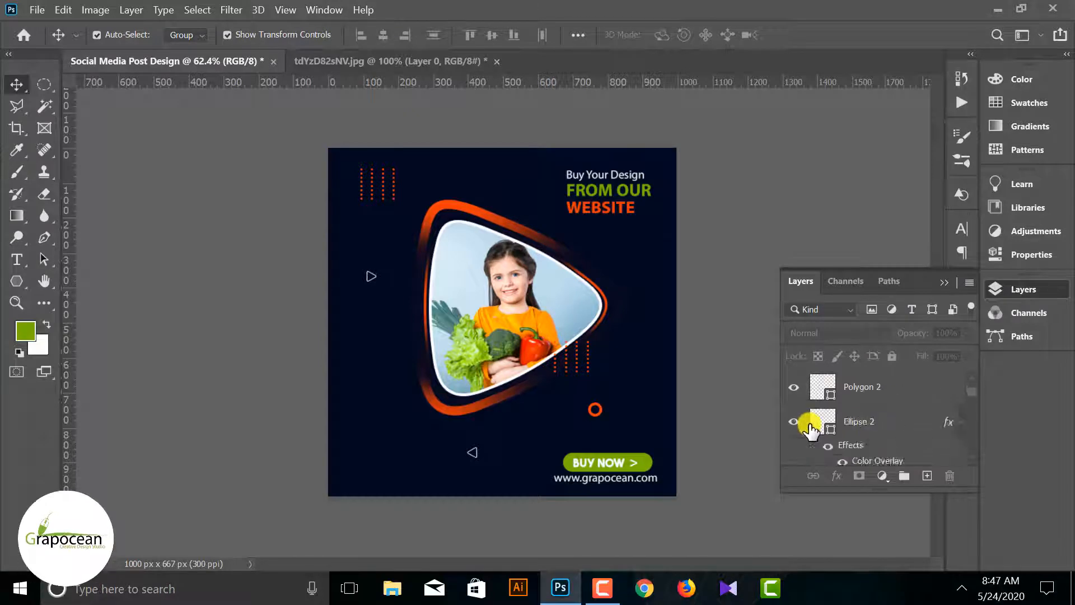
{"action": "scroll", "coordinate": [810, 429], "scroll_direction": "down", "scroll_amount": 4}
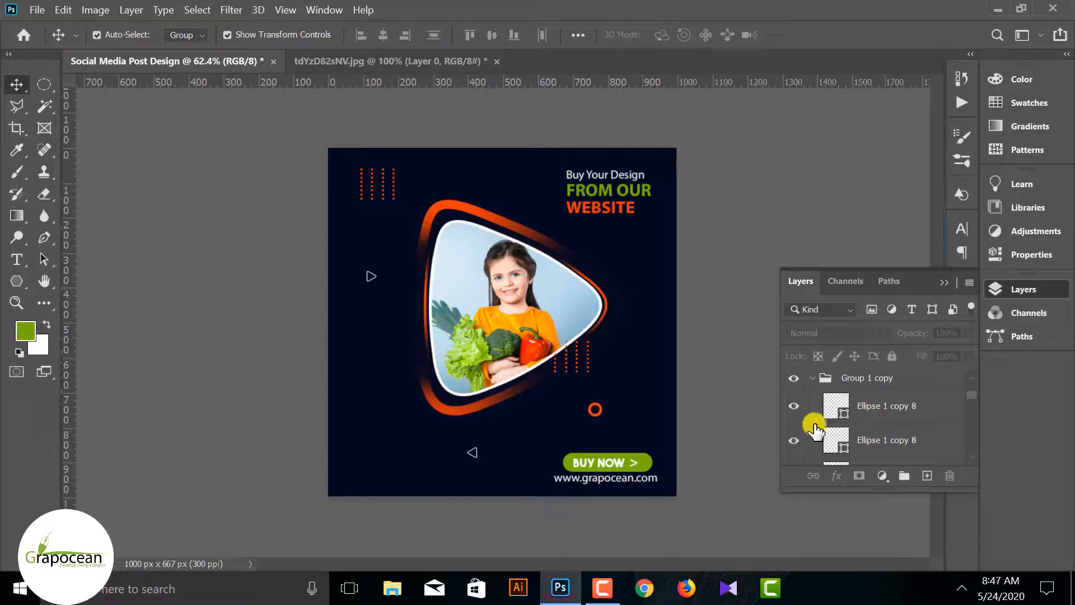
{"action": "scroll", "coordinate": [837, 431], "scroll_direction": "down", "scroll_amount": 1}
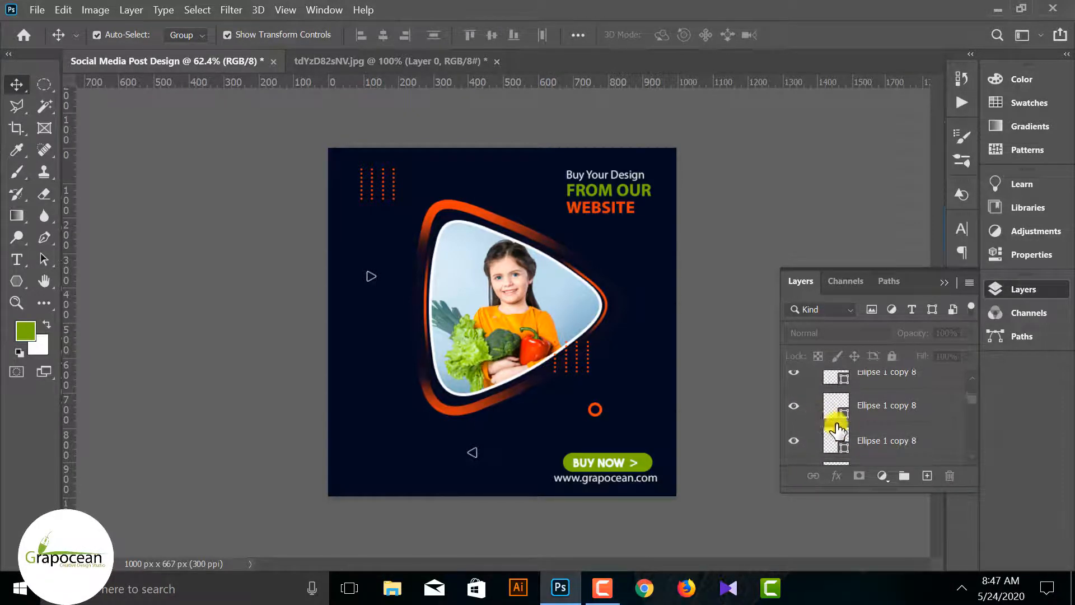
{"action": "left_click", "coordinate": [813, 378]}
{"action": "left_click", "coordinate": [812, 399]}
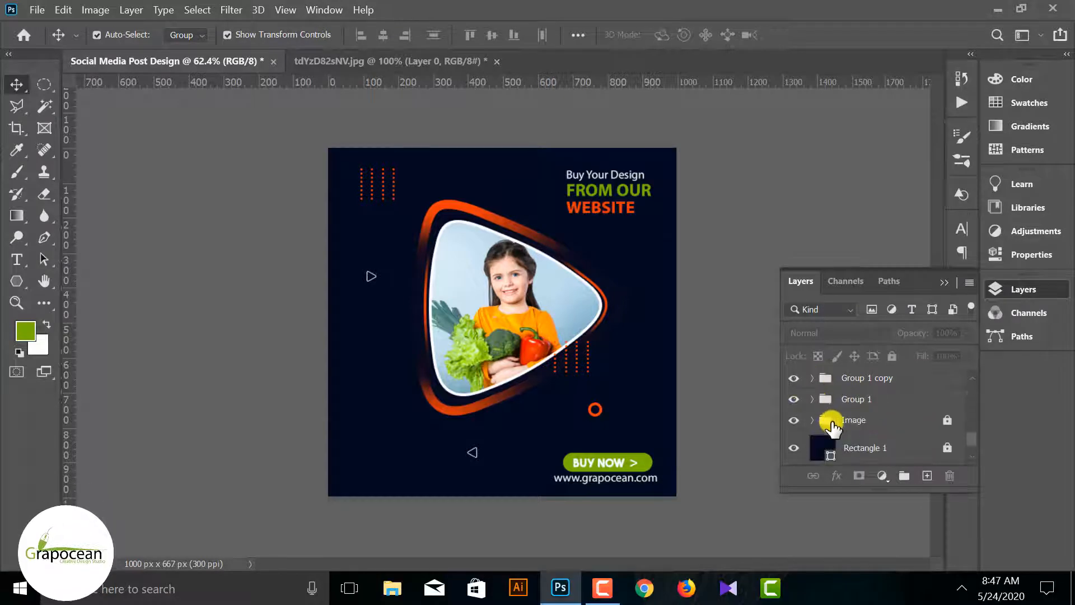
{"action": "left_click", "coordinate": [794, 419]}
{"action": "left_click", "coordinate": [794, 420]}
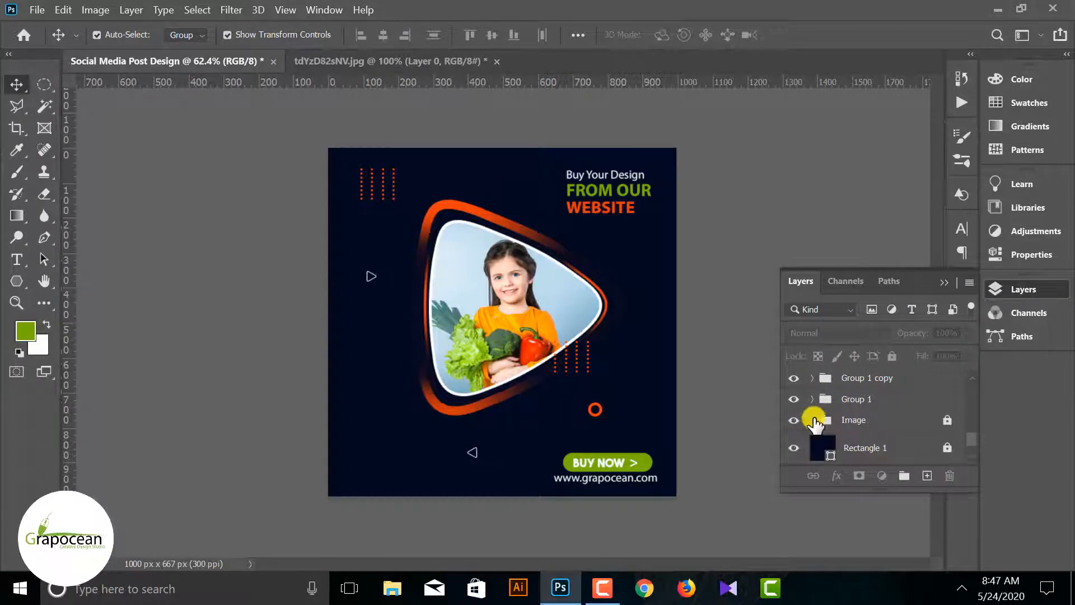
{"action": "left_click", "coordinate": [812, 419]}
Examine the Image group's polygon layers by toggling their visibility to find the shape that holds the photo
{"action": "scroll", "coordinate": [795, 426], "scroll_direction": "down", "scroll_amount": 1}
{"action": "left_click", "coordinate": [793, 416]}
{"action": "left_click", "coordinate": [793, 415]}
{"action": "left_click", "coordinate": [793, 415]}
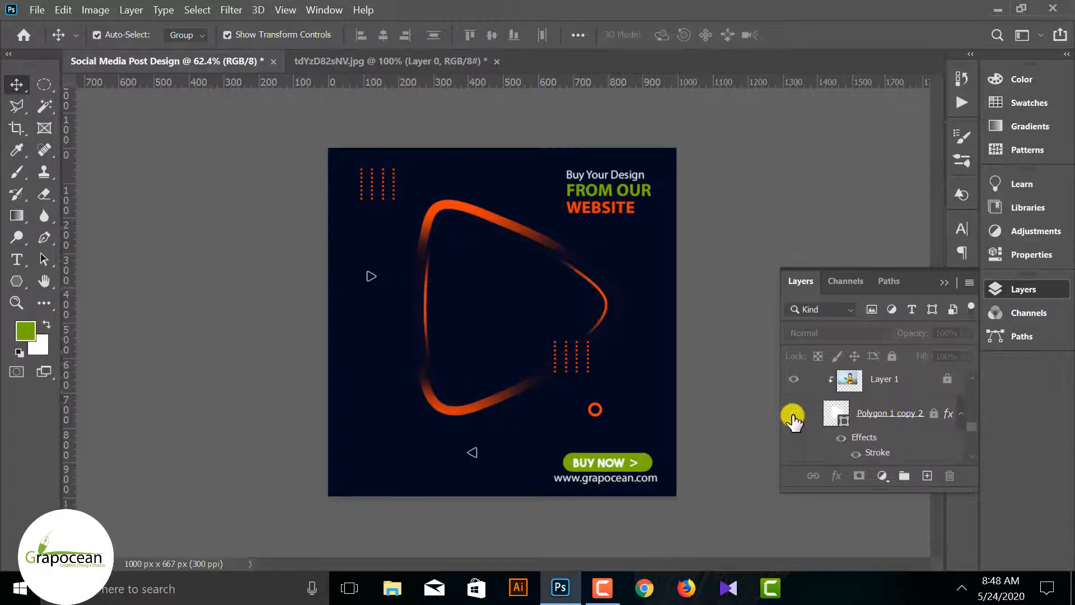
{"action": "left_click", "coordinate": [793, 414]}
{"action": "left_click", "coordinate": [885, 453]}
{"action": "scroll", "coordinate": [863, 448], "scroll_direction": "down", "scroll_amount": 1}
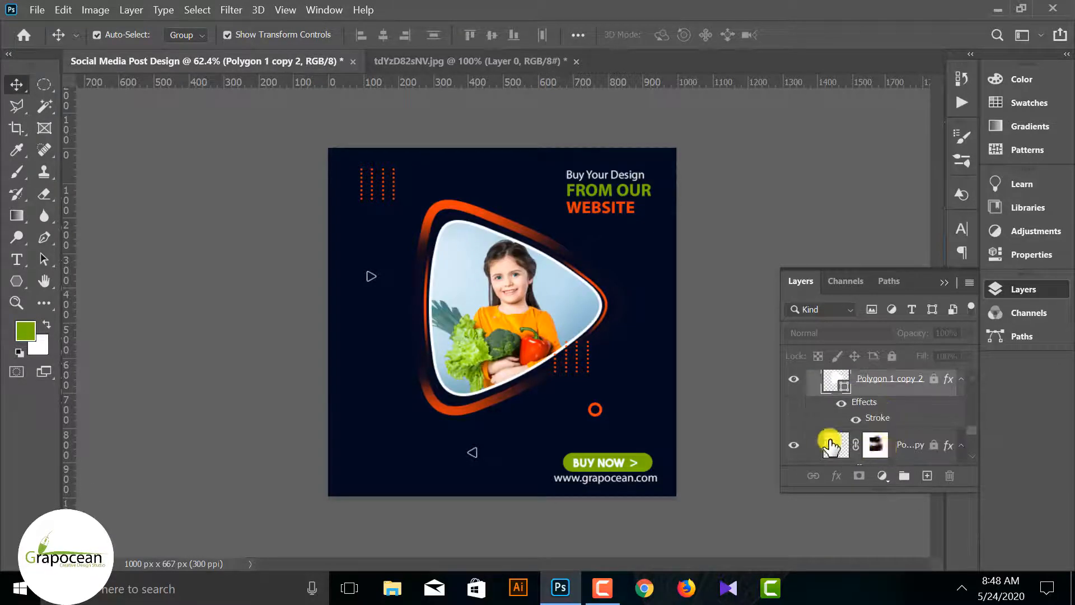
{"action": "left_click", "coordinate": [834, 447]}
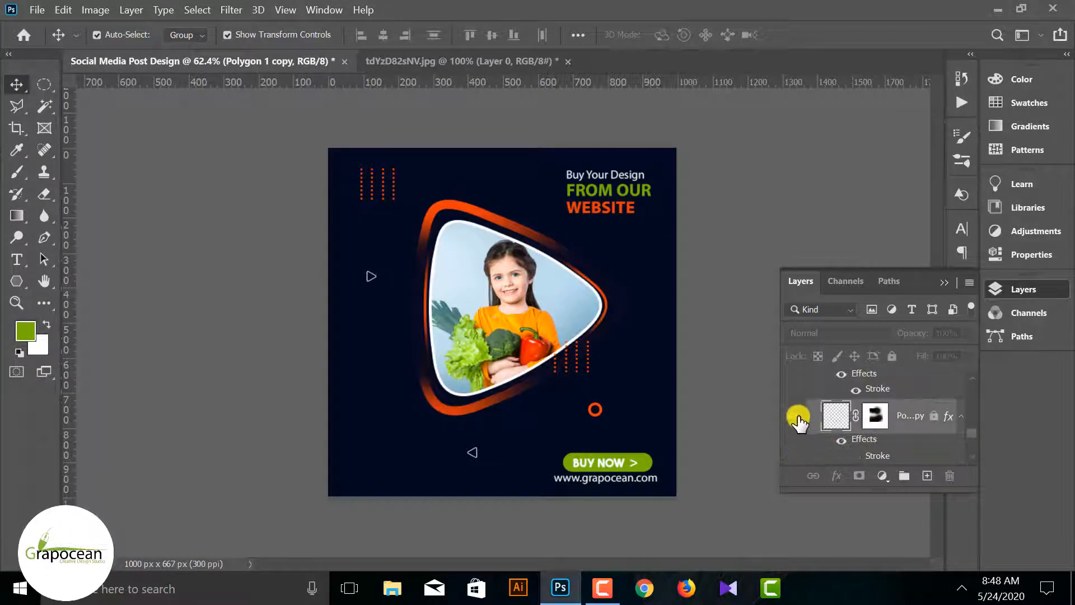
{"action": "scroll", "coordinate": [804, 418], "scroll_direction": "up", "scroll_amount": 1}
{"action": "left_click", "coordinate": [796, 389]}
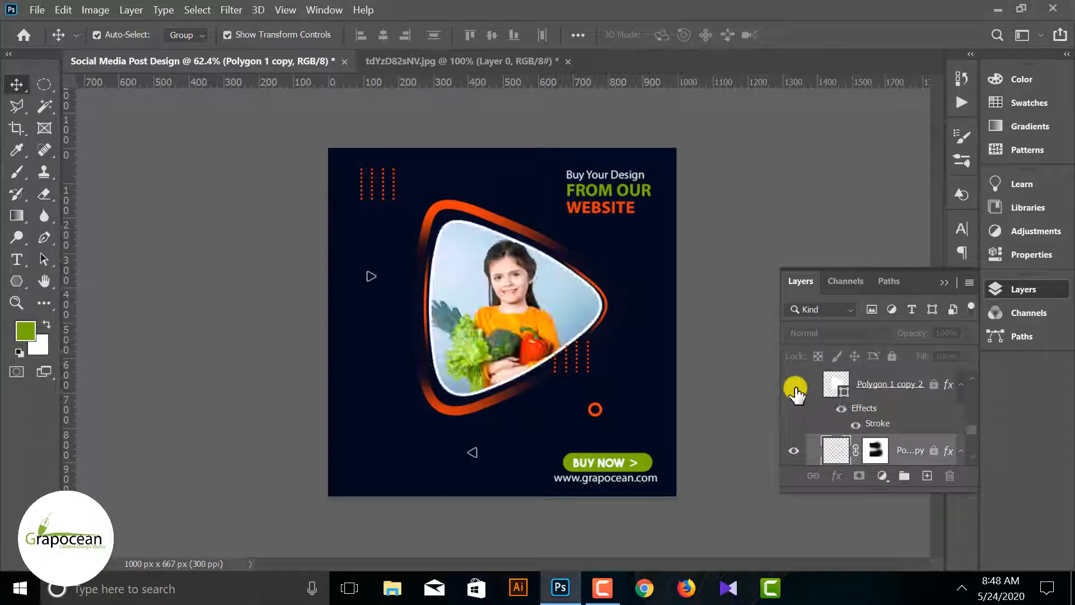
{"action": "left_click", "coordinate": [796, 389]}
Unlock the Image group's layers, duplicate Polygon 1 copy 2, and place the duplicate at the top of the layer stack
{"action": "left_click", "coordinate": [831, 384]}
{"action": "left_click", "coordinate": [790, 393]}
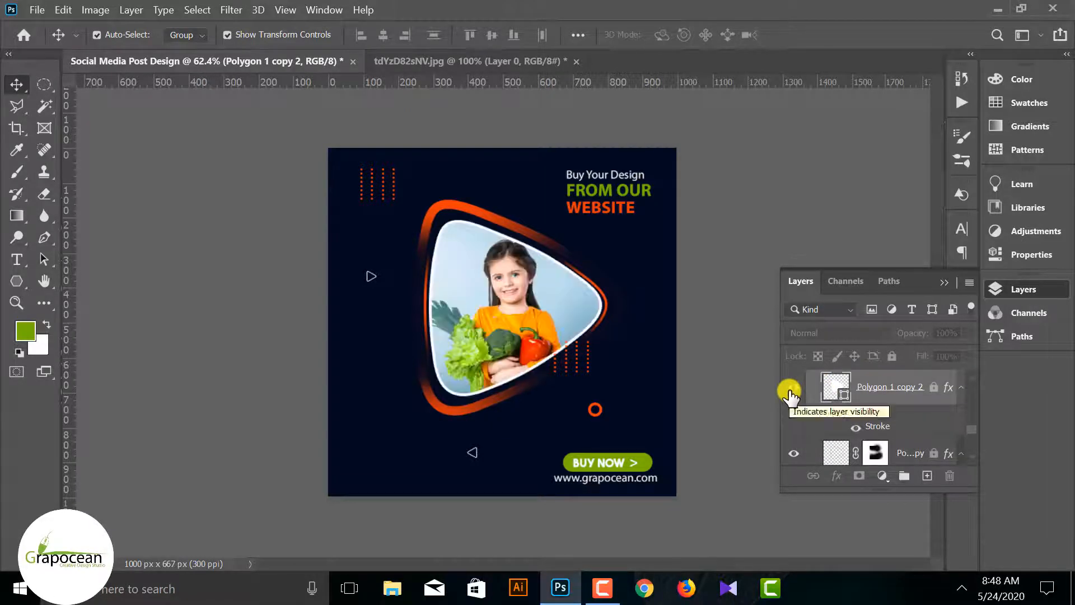
{"action": "key", "text": "ctrl+j"}
{"action": "key", "text": "ctrl+j"}
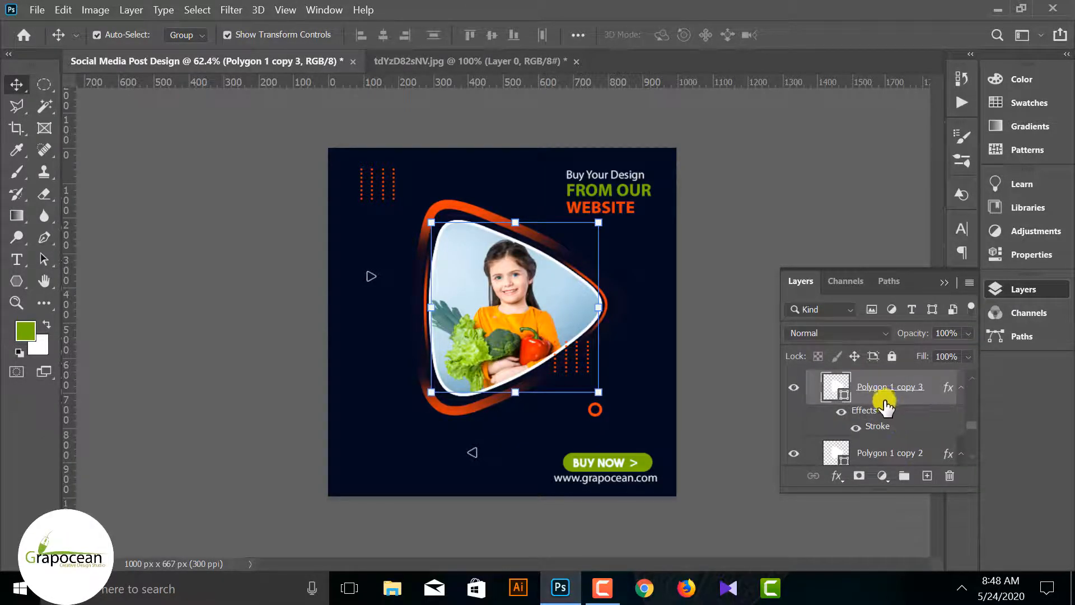
{"action": "left_click_drag", "start_coordinate": [912, 399], "coordinate": [873, 377]}
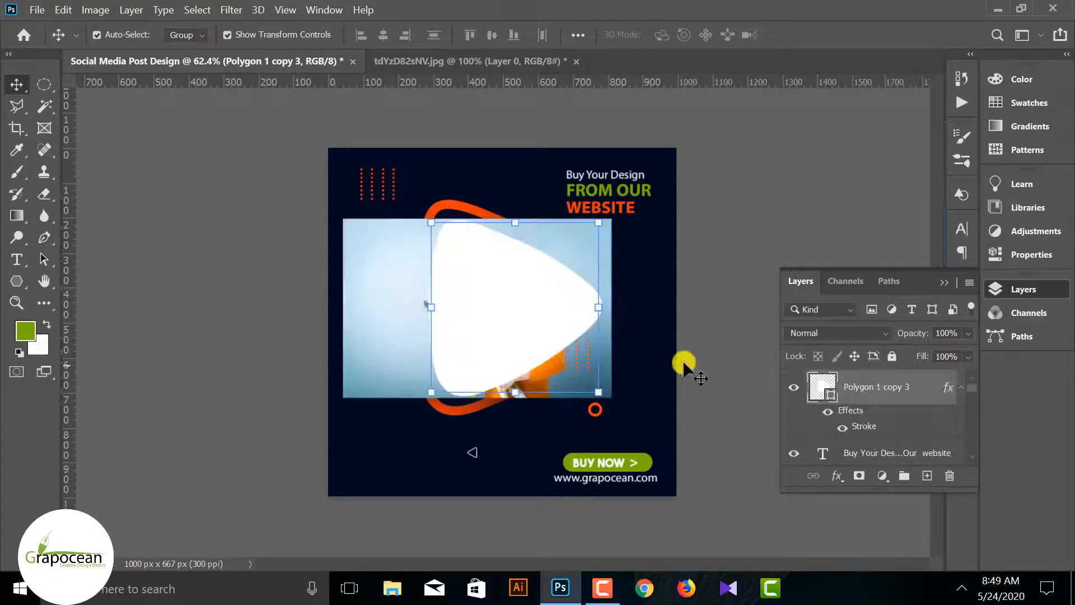
Clip the photo in Layer 1 to Polygon 1 copy 2 again with a clipping mask
{"action": "left_click", "coordinate": [796, 390]}
{"action": "left_click", "coordinate": [796, 389]}
{"action": "scroll", "coordinate": [876, 432], "scroll_direction": "down", "scroll_amount": 5}
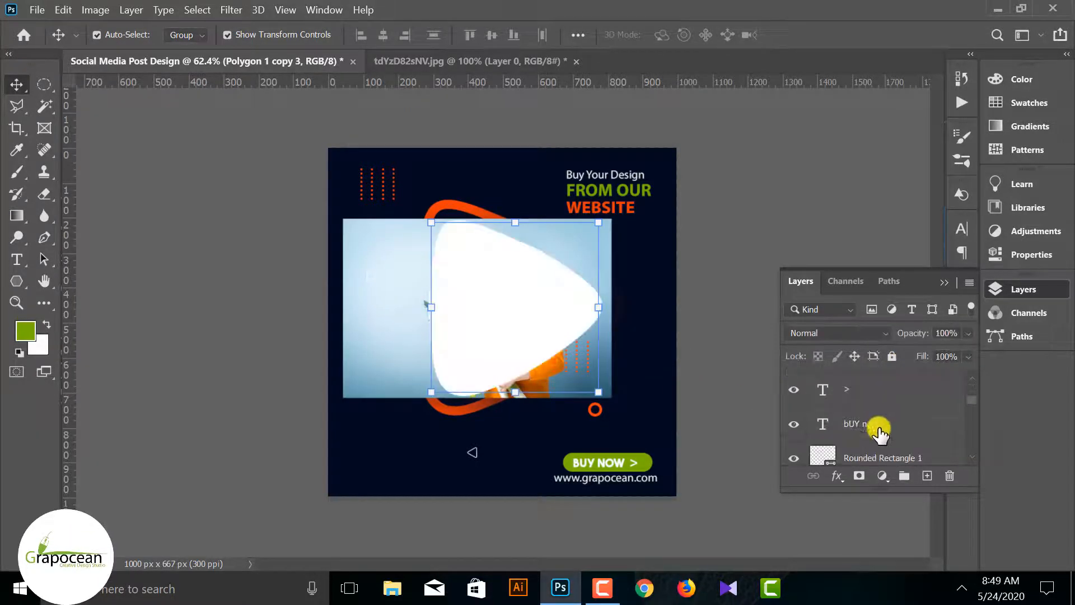
{"action": "right_click", "coordinate": [876, 432]}
{"action": "left_click", "coordinate": [722, 329]}
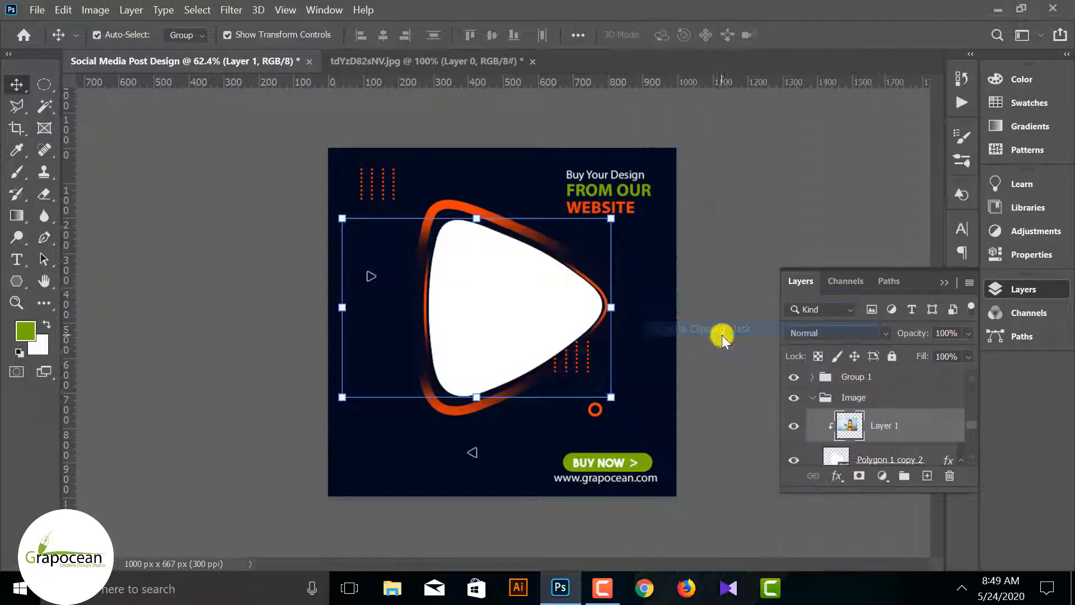
Move the duplicated triangle to the photo's lower-left corner, scale it to about 45.10% and rotate it -60 degrees
{"action": "left_click_drag", "start_coordinate": [491, 319], "coordinate": [444, 411]}
{"action": "key", "text": "ctrl+t"}
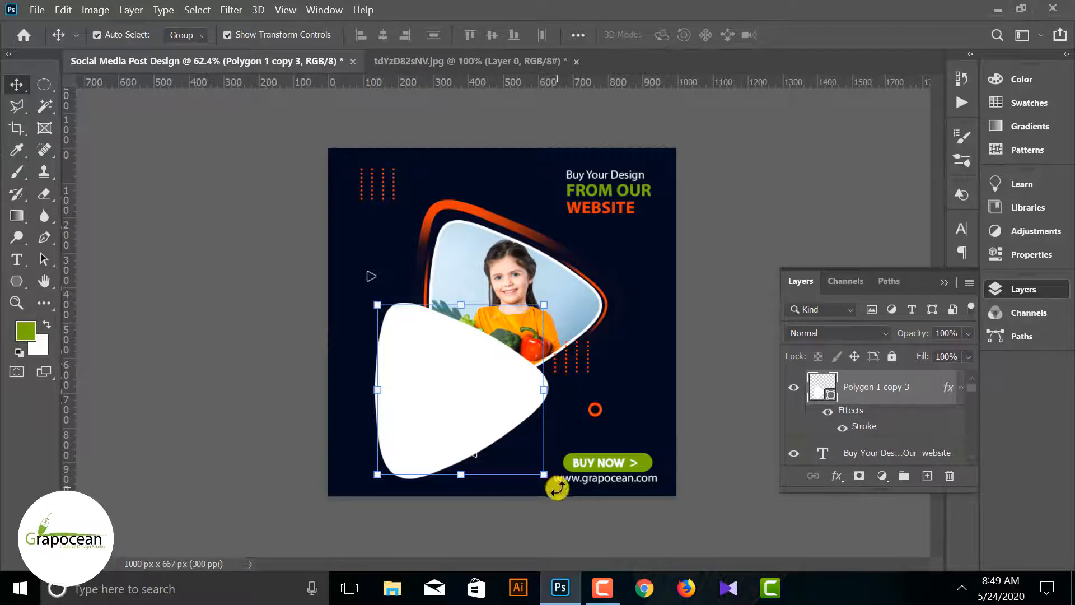
{"action": "left_click_drag", "start_coordinate": [557, 482], "coordinate": [507, 398]}
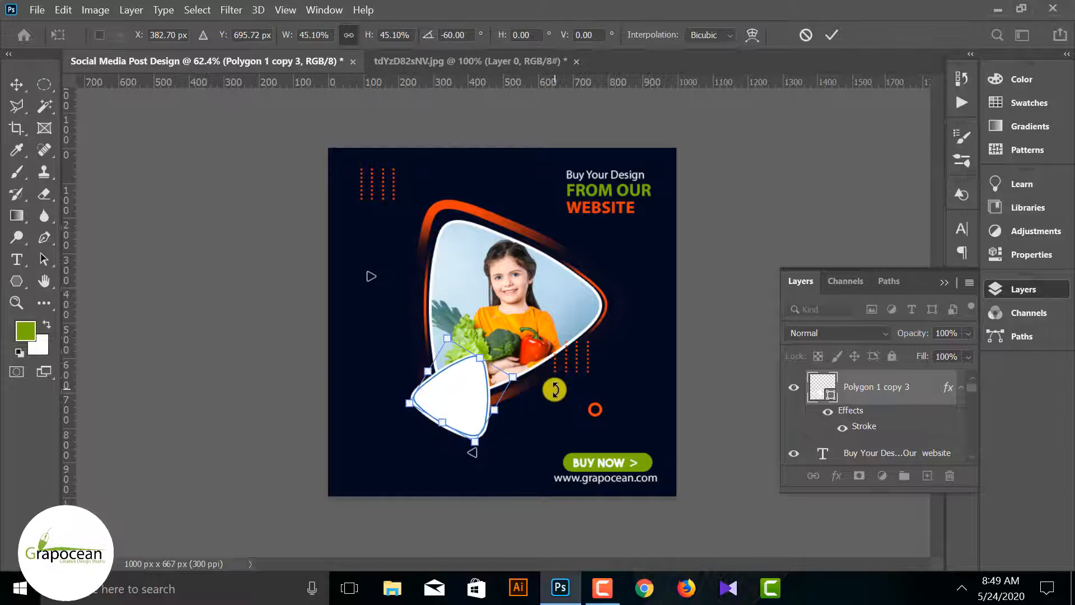
Fill the small triangle with the recently used green, nudge it slightly left and down, and deselect it
{"action": "left_click", "coordinate": [14, 283]}
{"action": "left_click", "coordinate": [189, 35]}
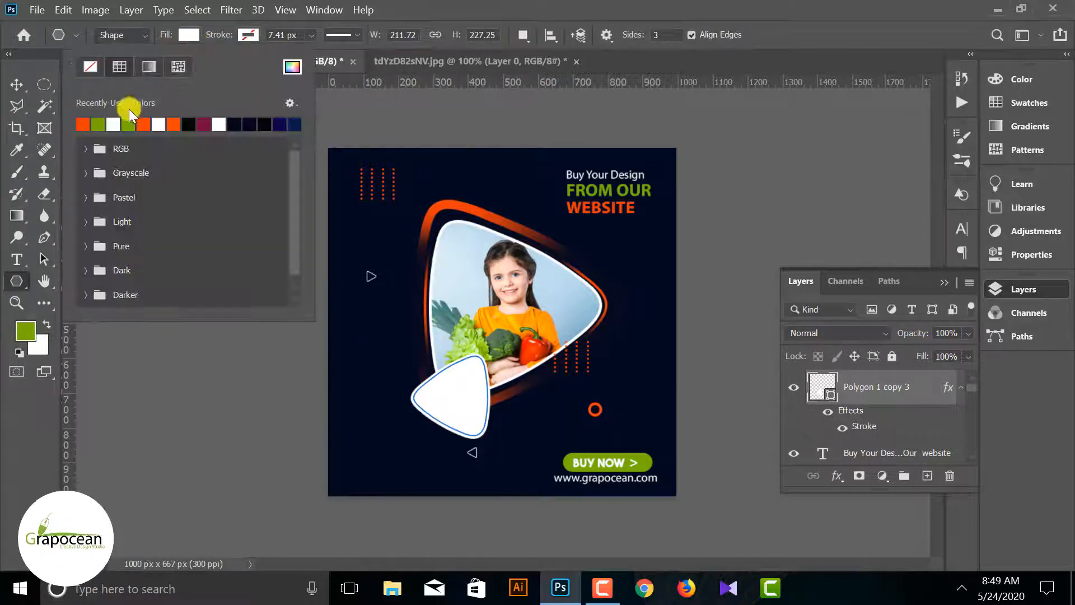
{"action": "left_click", "coordinate": [95, 124]}
{"action": "left_click", "coordinate": [13, 83]}
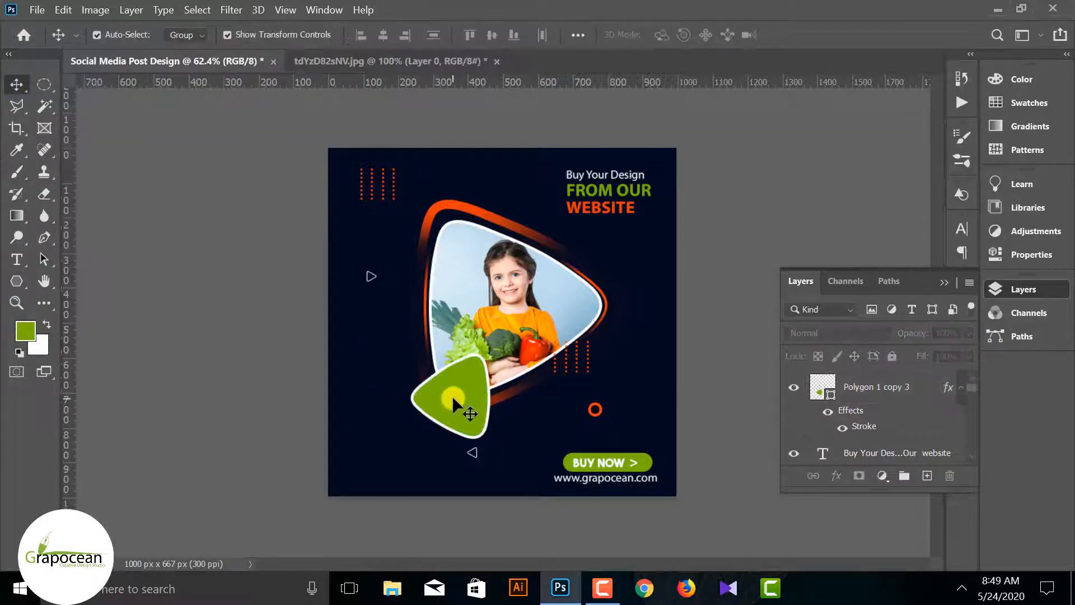
{"action": "mouse_move", "coordinate": [452, 396]}
{"action": "left_mouse_down"}
{"action": "mouse_move", "coordinate": [420, 379]}
{"action": "mouse_move", "coordinate": [448, 398]}
{"action": "left_mouse_up"}
{"action": "left_click", "coordinate": [677, 438]}
Add text in white (ffffff) on the green triangle reading 30% on the first line and DISCOUNT on the second
{"action": "left_click", "coordinate": [17, 259]}
{"action": "left_click", "coordinate": [458, 376]}
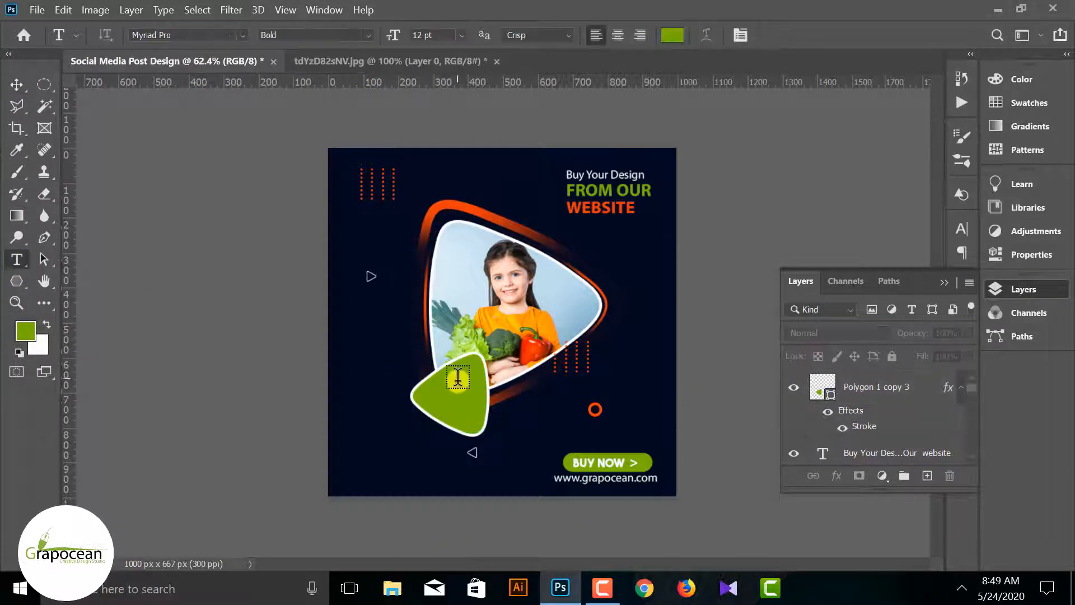
{"action": "left_click", "coordinate": [449, 398]}
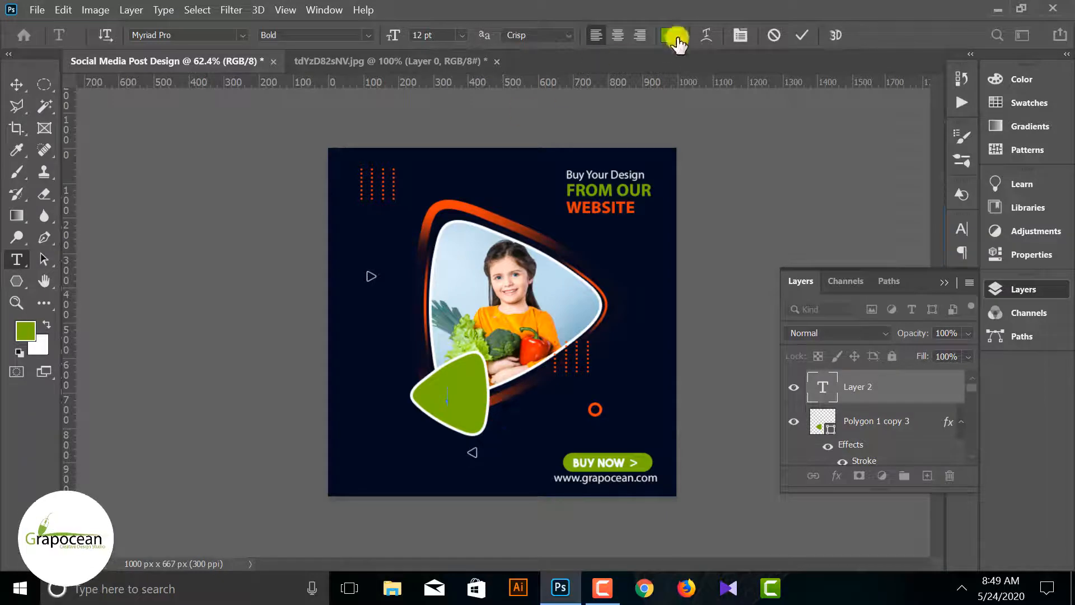
{"action": "left_click", "coordinate": [672, 35]}
{"action": "type", "text": "ffffff"}
{"action": "left_click", "coordinate": [1016, 115]}
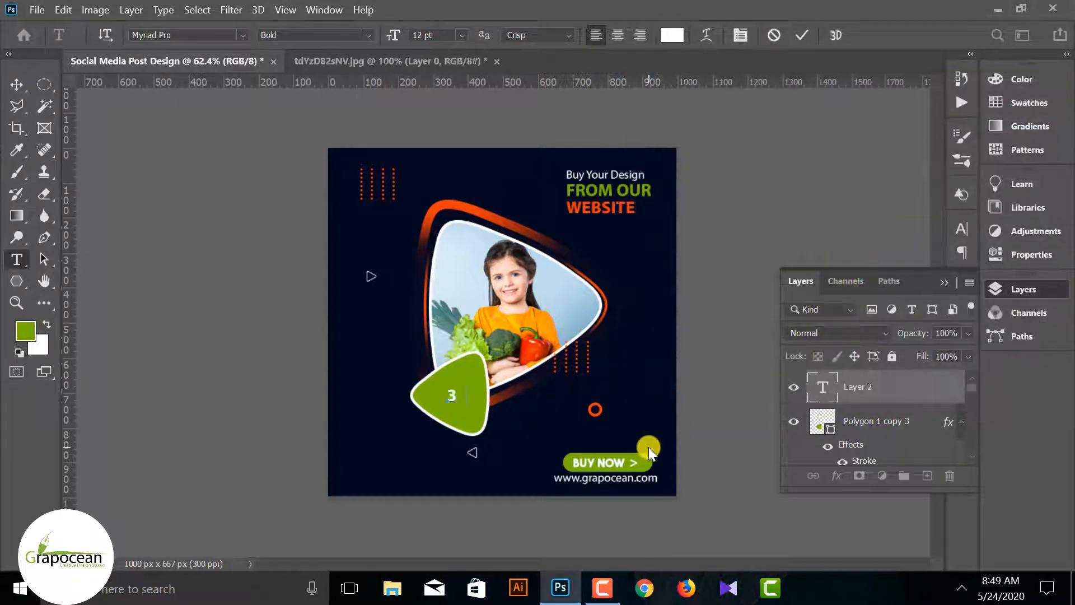
{"action": "type", "text": "30%"}
{"action": "key", "text": "Return"}
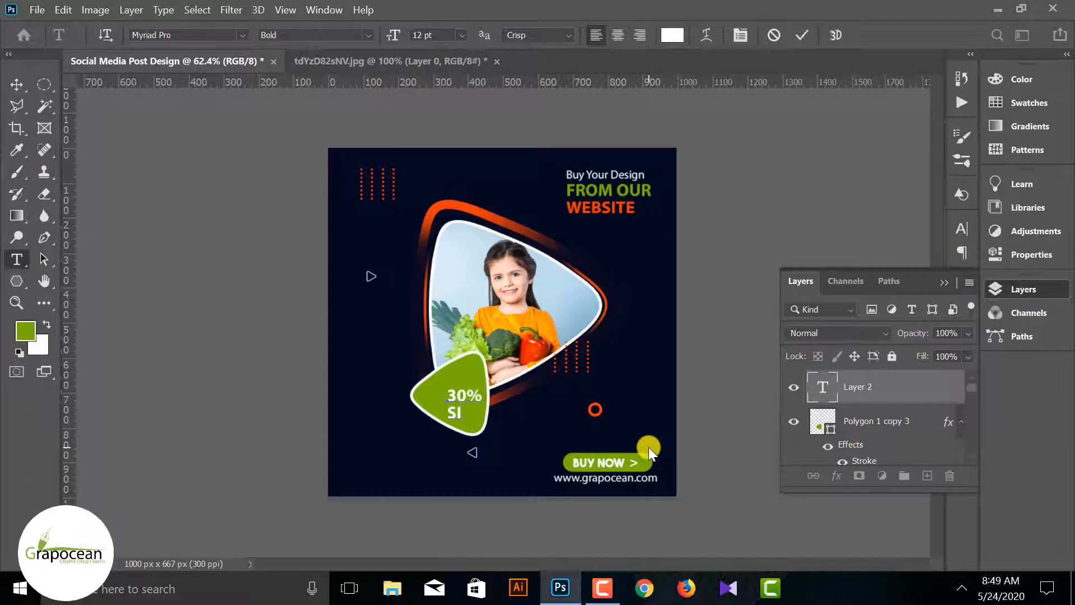
{"action": "type", "text": "DISCOUNT"}
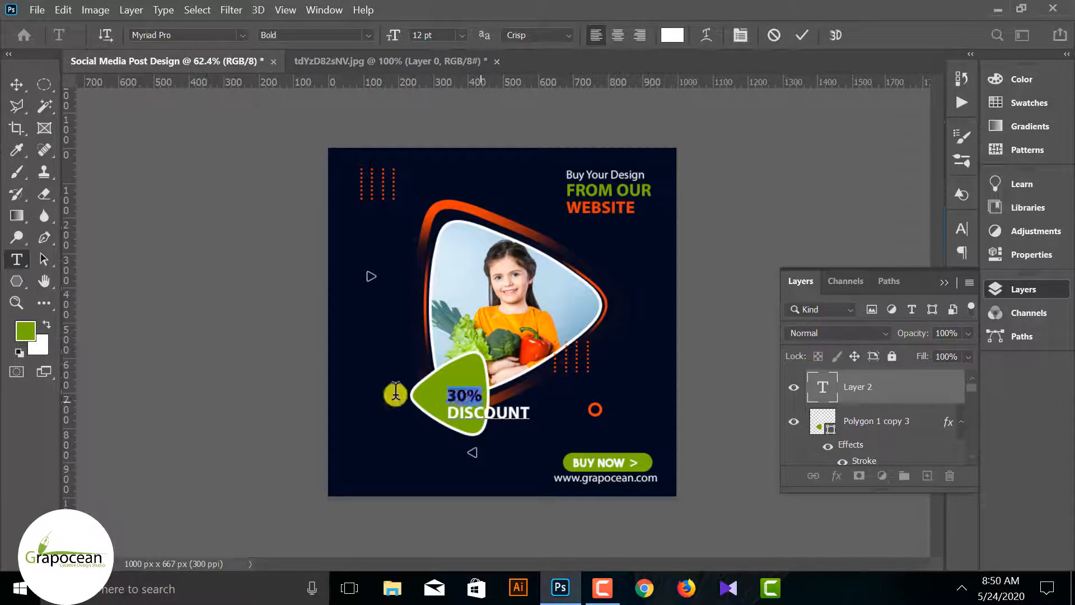
Set 30% to 18 pt, commit the discount text, and move it left and up on the green triangle
{"action": "left_click", "coordinate": [16, 84]}
{"action": "left_click_drag", "start_coordinate": [467, 400], "coordinate": [451, 391]}
Set the word DISCOUNT on the green badge to 6 pt with 6 pt leading and commit the text
{"action": "left_click", "coordinate": [16, 259]}
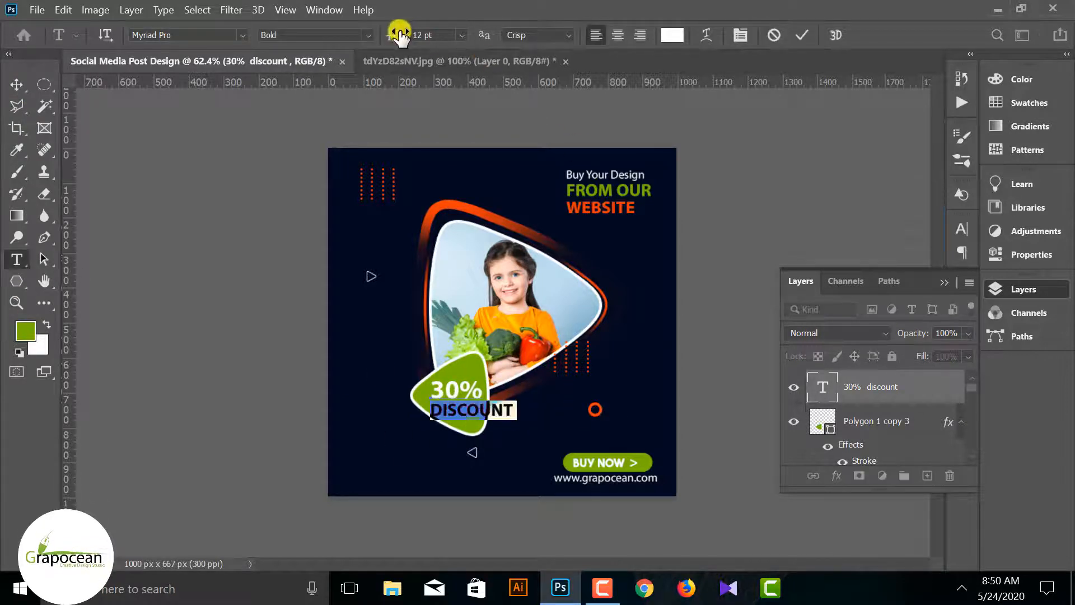
{"action": "left_click_drag", "start_coordinate": [394, 37], "coordinate": [392, 36]}
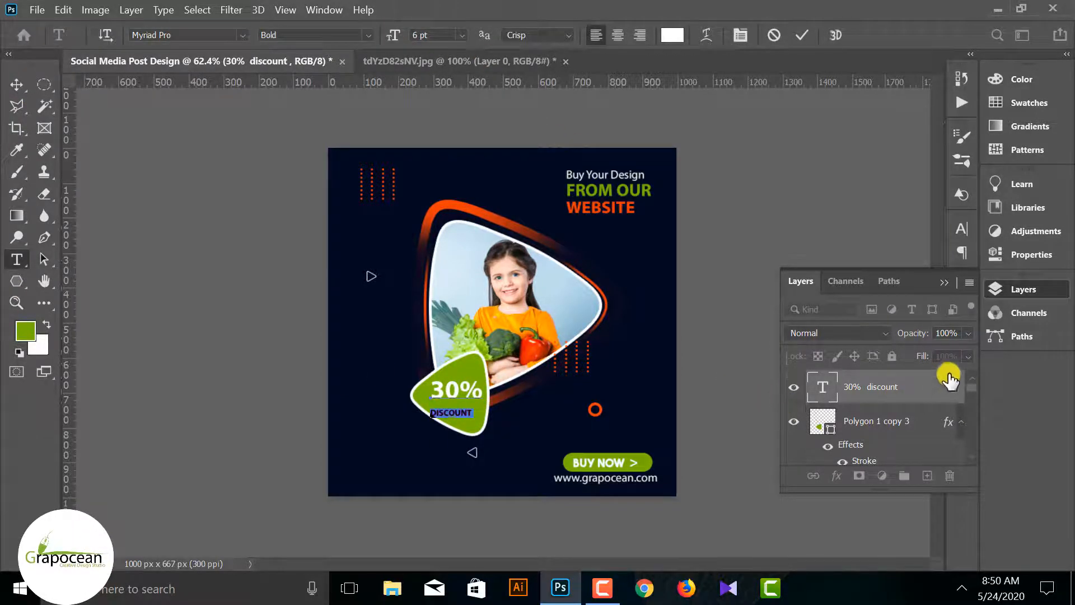
{"action": "left_click", "coordinate": [957, 232]}
{"action": "left_click_drag", "start_coordinate": [878, 274], "coordinate": [869, 274]}
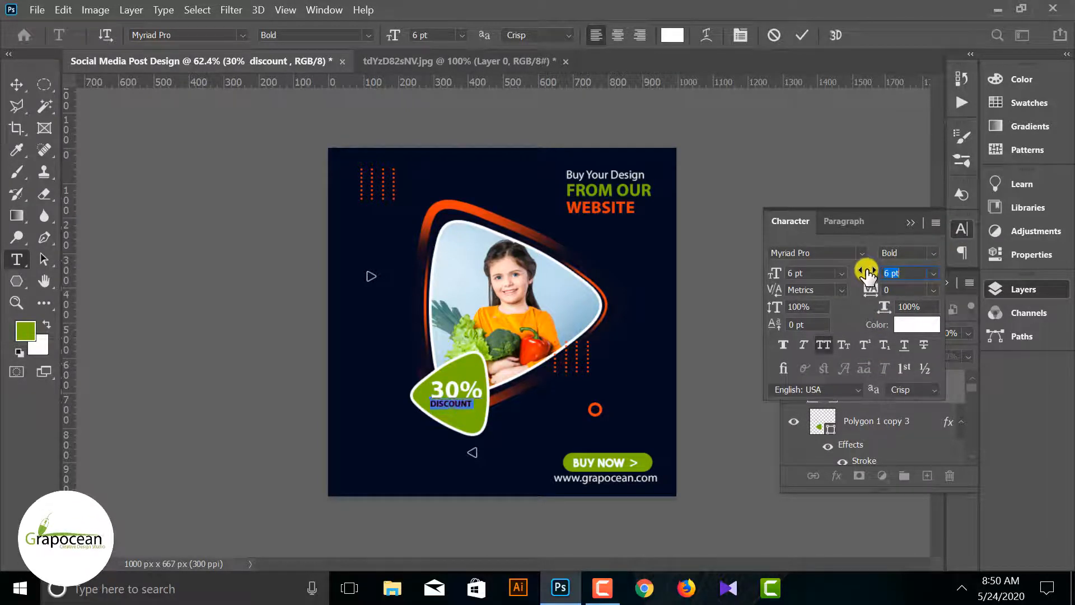
{"action": "left_click", "coordinate": [17, 84]}
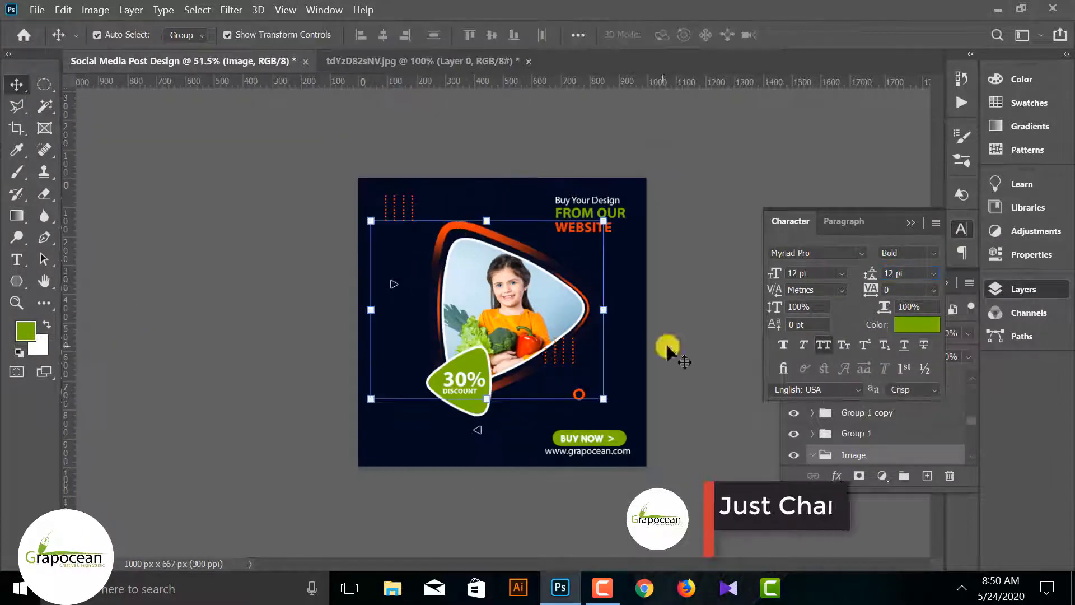
Add a Color Overlay in green (76b100) to the masked inner triangle outline around the photo
{"action": "scroll", "coordinate": [874, 417], "scroll_direction": "down", "scroll_amount": 3}
{"action": "left_click", "coordinate": [795, 414]}
{"action": "left_click", "coordinate": [796, 415]}
{"action": "scroll", "coordinate": [795, 413], "scroll_direction": "down", "scroll_amount": 2}
{"action": "double_click", "coordinate": [838, 413]}
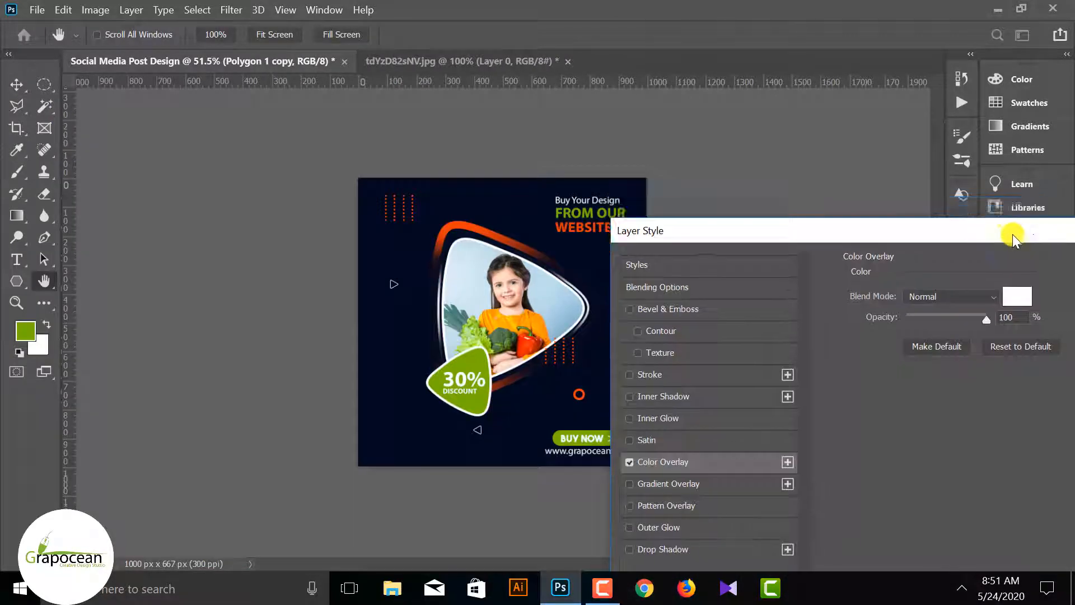
{"action": "left_click", "coordinate": [1016, 233]}
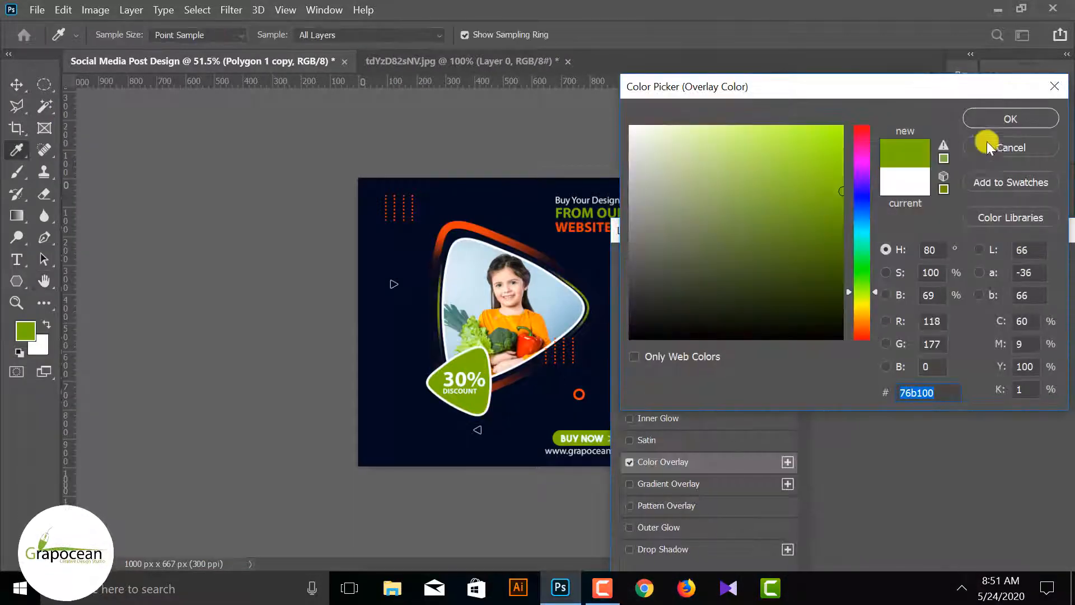
{"action": "left_click", "coordinate": [999, 120]}
{"action": "left_click_drag", "start_coordinate": [953, 231], "coordinate": [513, 320]}
{"action": "left_click", "coordinate": [760, 359]}
Change the Color Overlay of the outer triangle frame behind the photo from orange to the badge's green
{"action": "scroll", "coordinate": [805, 391], "scroll_direction": "down", "scroll_amount": 3}
{"action": "double_click", "coordinate": [835, 391]}
{"action": "left_click", "coordinate": [227, 392]}
{"action": "left_click_drag", "start_coordinate": [527, 159], "coordinate": [504, 430]}
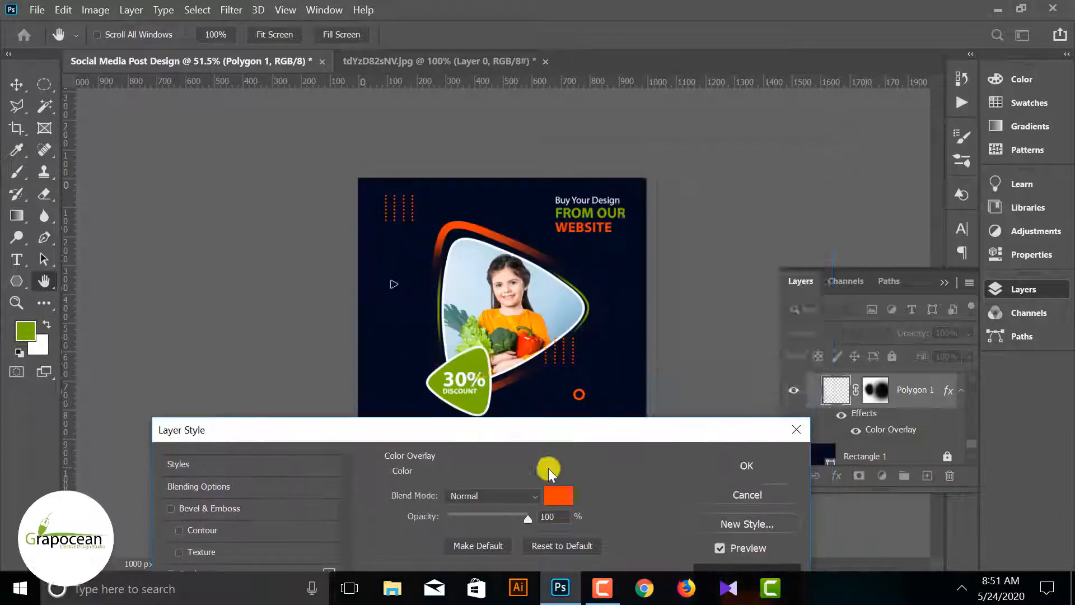
{"action": "left_click", "coordinate": [559, 495]}
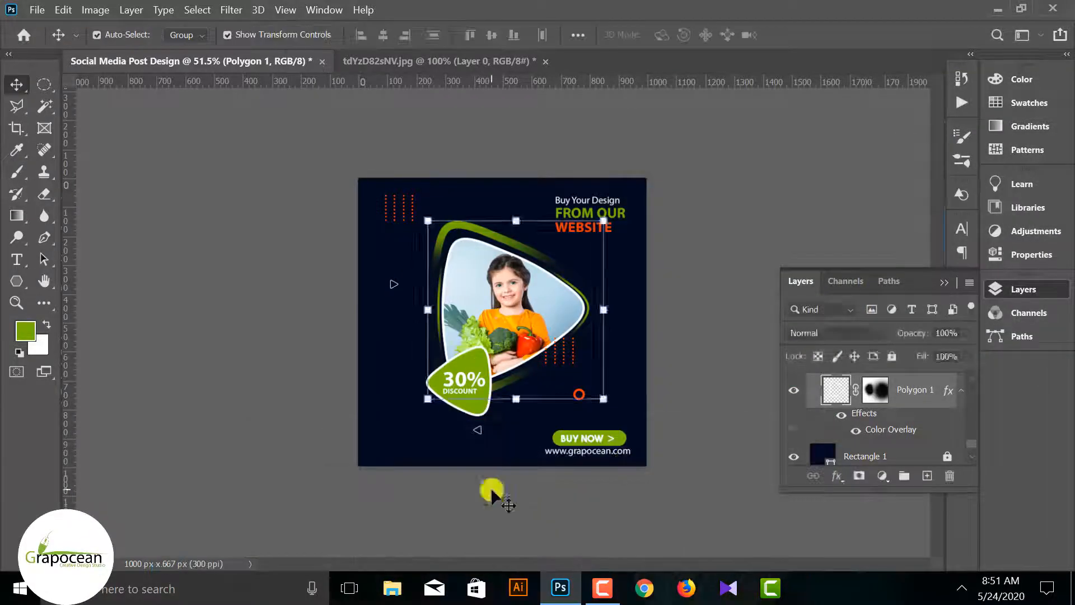
{"action": "scroll", "coordinate": [493, 314], "scroll_direction": "up", "scroll_amount": 1}
Apply a green Color Overlay to the dotted line group in the design's upper-left corner
{"action": "left_click", "coordinate": [384, 188]}
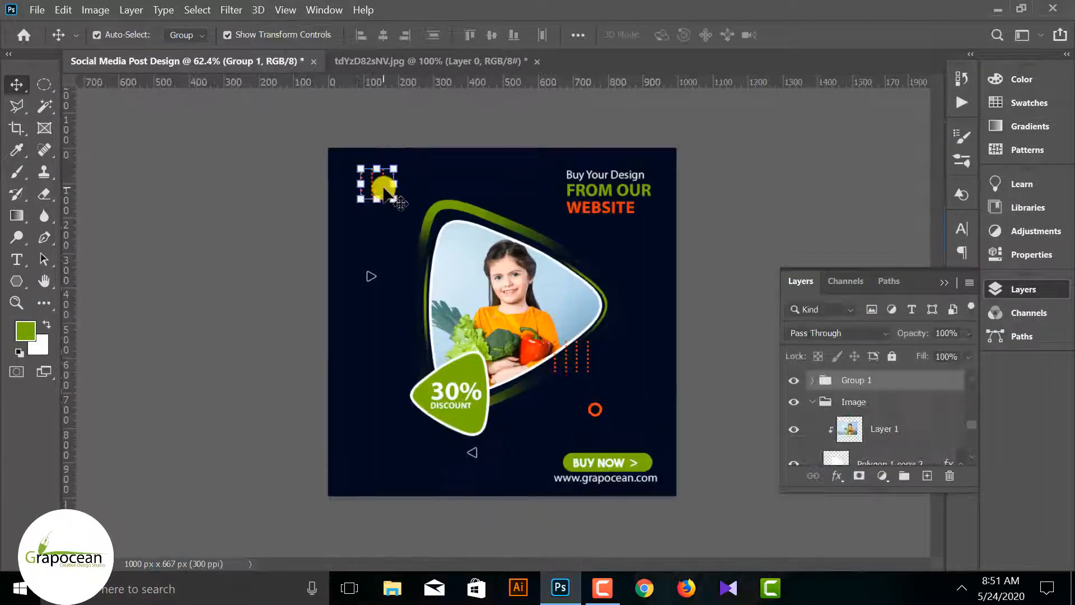
{"action": "double_click", "coordinate": [910, 381]}
{"action": "left_click", "coordinate": [216, 391]}
{"action": "left_click", "coordinate": [746, 193]}
Apply a green Color Overlay to the copied dotted line group at the photo's lower-right edge
{"action": "left_click", "coordinate": [588, 359]}
{"action": "left_click", "coordinate": [578, 358]}
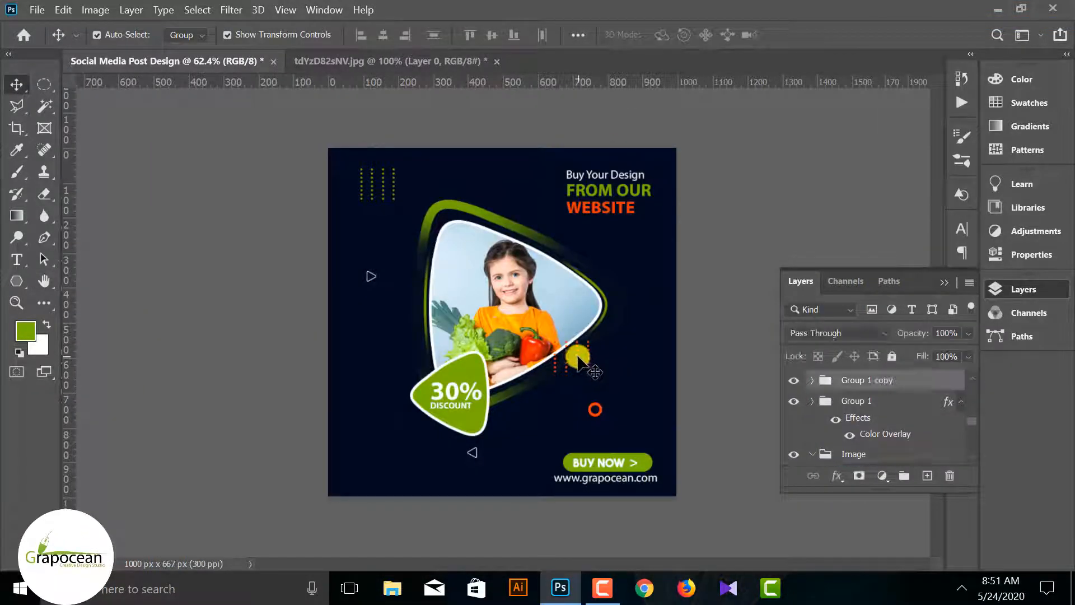
{"action": "double_click", "coordinate": [919, 381]}
{"action": "left_click", "coordinate": [213, 391]}
{"action": "left_click", "coordinate": [745, 194]}
Give the small orange ring above the BUY NOW button a Color Overlay in the foreground green
{"action": "left_click", "coordinate": [598, 406]}
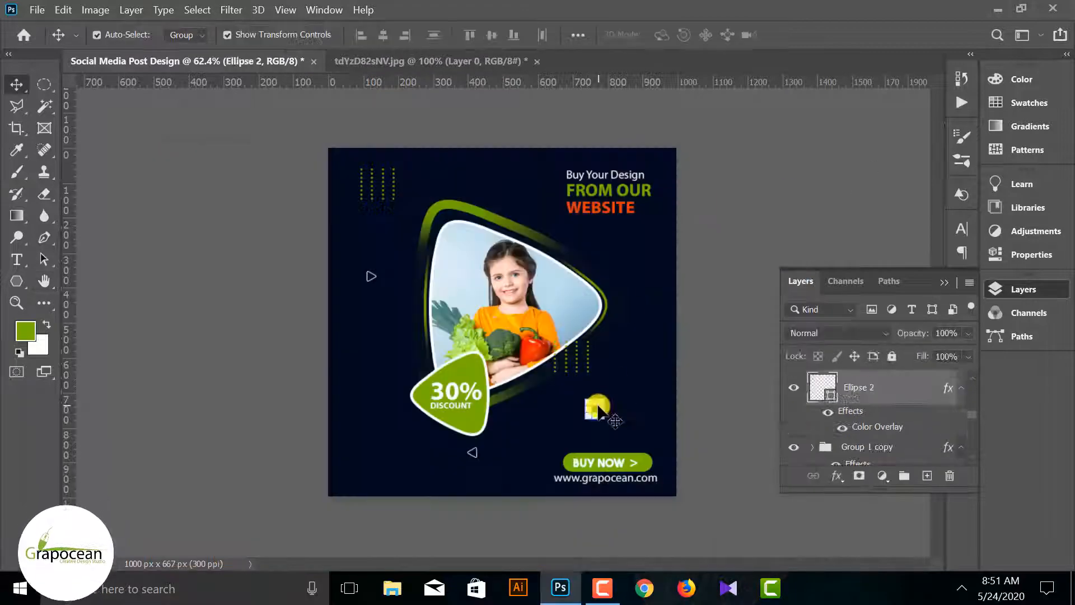
{"action": "right_click", "coordinate": [898, 387]}
{"action": "left_click", "coordinate": [700, 9]}
{"action": "left_click", "coordinate": [213, 391]}
{"action": "left_click", "coordinate": [558, 225]}
{"action": "left_click", "coordinate": [26, 331]}
{"action": "left_click", "coordinate": [1008, 117]}
{"action": "left_click", "coordinate": [742, 196]}
{"action": "left_click", "coordinate": [733, 215]}
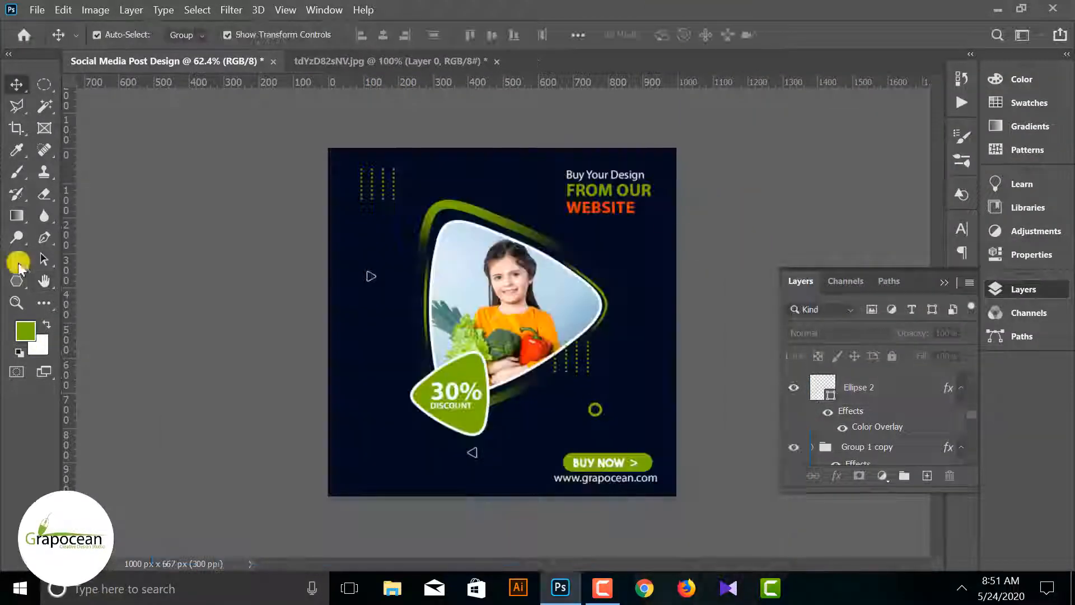
Recolor the headline word WEBSITE to the same green as FROM OUR and commit the text
{"action": "left_click", "coordinate": [17, 259]}
{"action": "double_click", "coordinate": [601, 207]}
{"action": "left_click", "coordinate": [672, 36]}
{"action": "key", "text": "ctrl+v"}
{"action": "left_click", "coordinate": [1010, 117]}
{"action": "left_click", "coordinate": [16, 85]}
{"action": "left_click", "coordinate": [724, 460]}
{"action": "scroll", "coordinate": [725, 461], "scroll_direction": "up", "scroll_amount": 1}
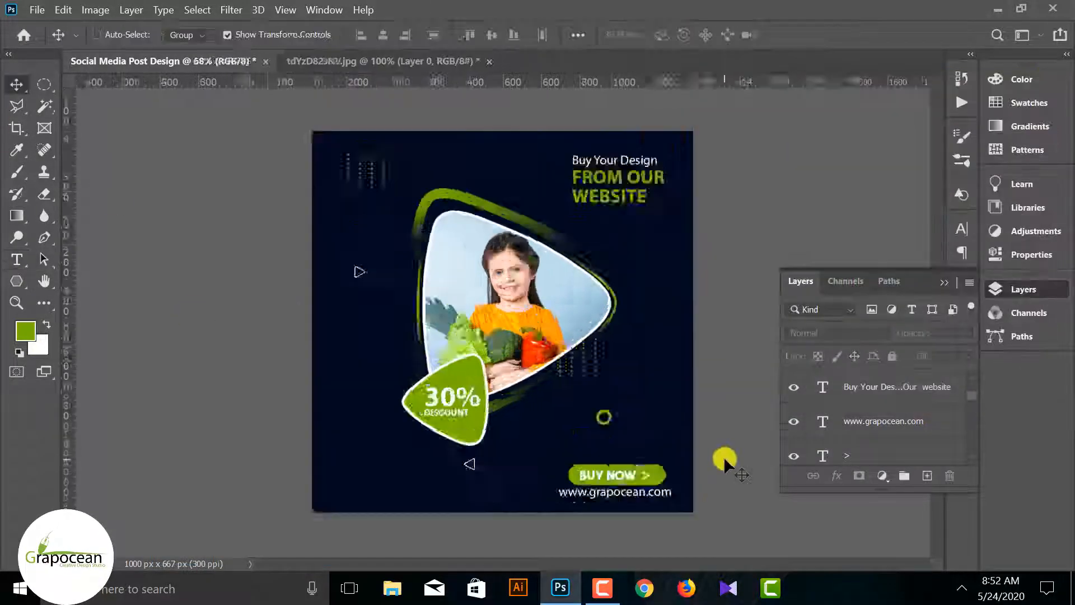